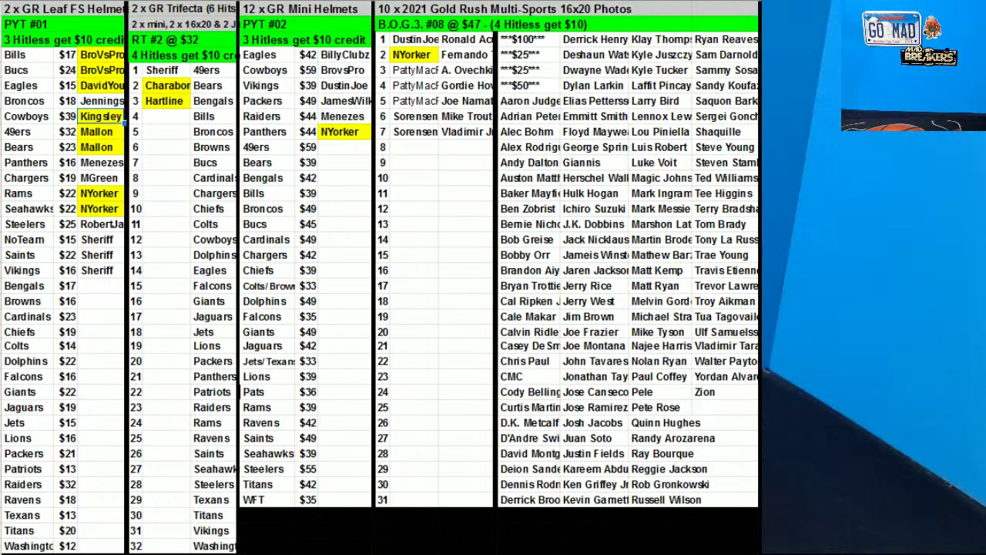
# Enter the same buyer's username for the Cardinals, Raiders and Dolphins helmets
pyautogui.click(107, 315)
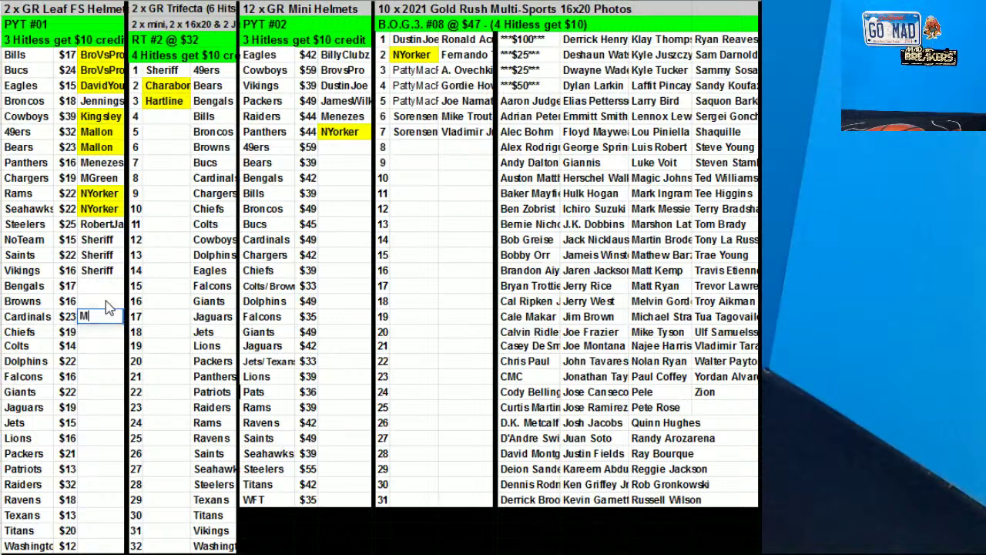
pyautogui.hotkey('ctrl', 'Return')
pyautogui.click(96, 484)
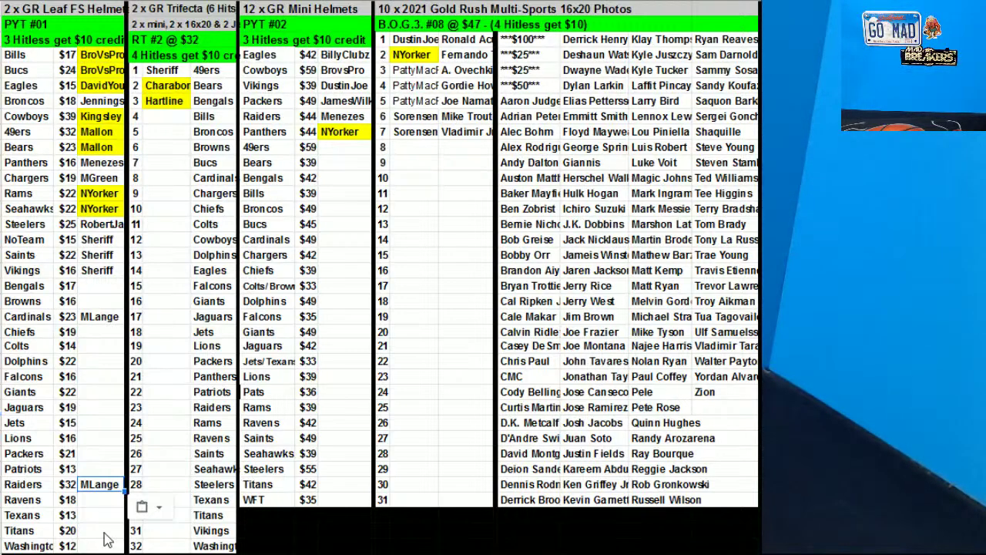
pyautogui.click(97, 362)
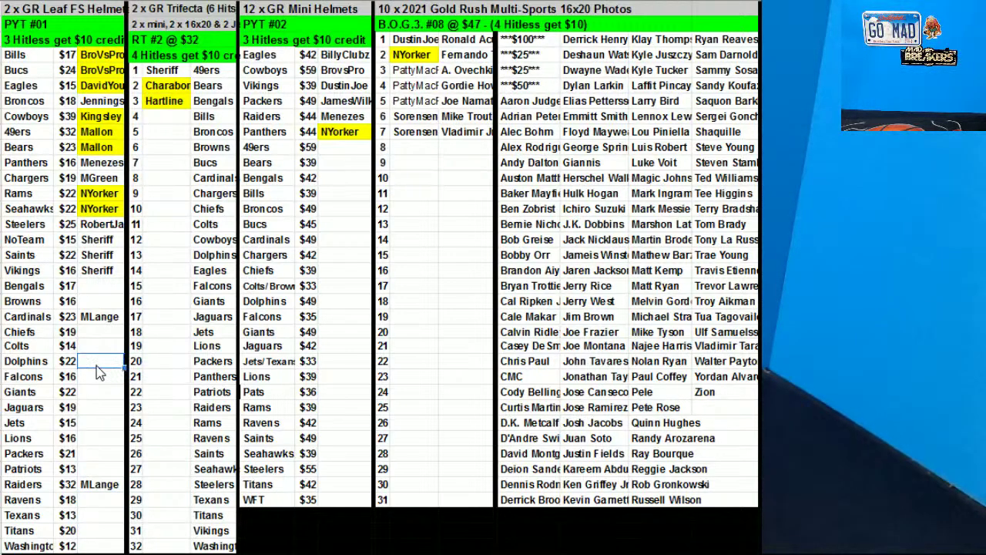
# Copy the spot-5 buyer to Gold Rush spot 8 and move the Tom Brady card beside it
pyautogui.click(433, 100)
pyautogui.hotkey('ctrl', 'c')
pyautogui.click(420, 147)
pyautogui.hotkey('ctrl', 'v')
pyautogui.click(725, 178)
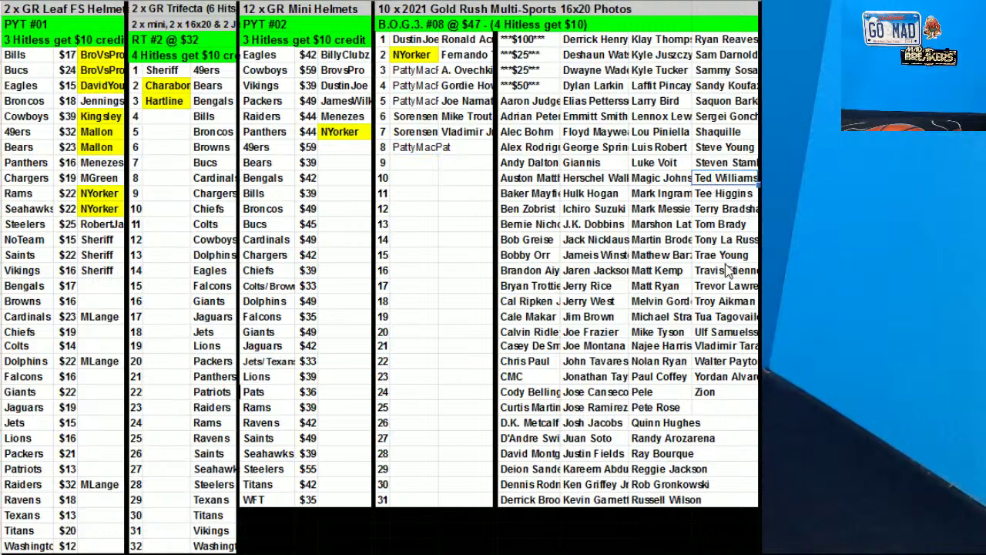
pyautogui.click(736, 224)
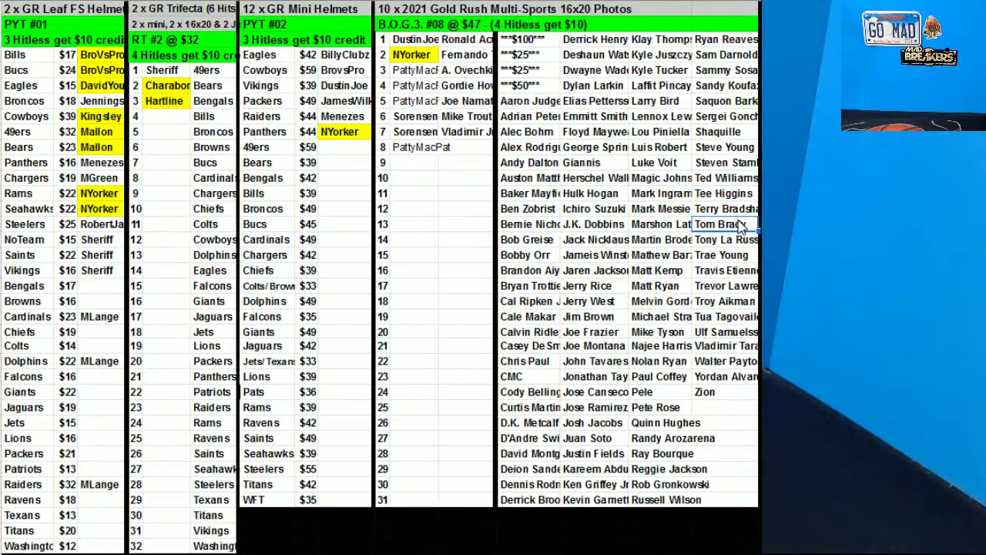
pyautogui.hotkey('ctrl', 'x')
pyautogui.click(469, 149)
pyautogui.hotkey('ctrl', 'v')
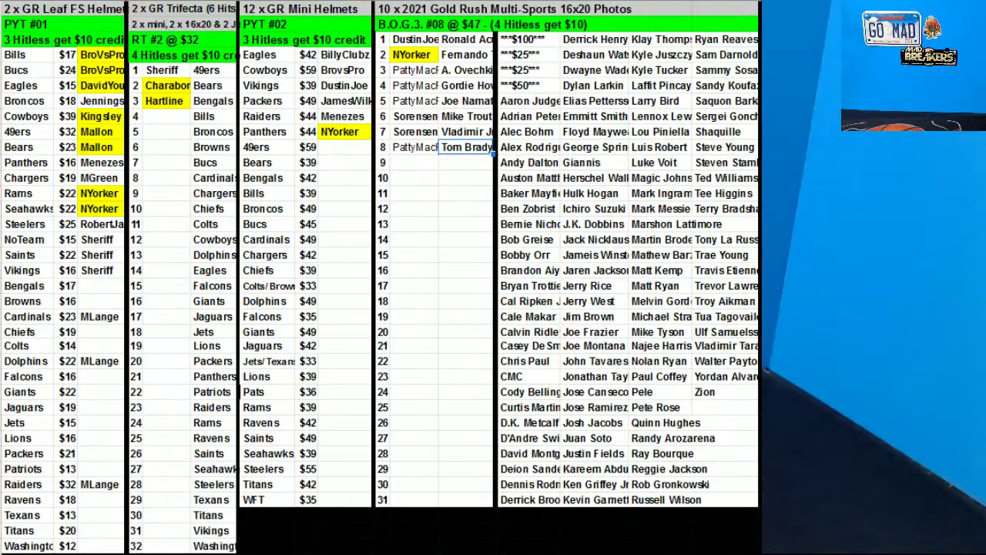
# Enter the spot-9 buyer's username and move the Pele card into spot 9
pyautogui.click(436, 164)
pyautogui.write('MCCold')
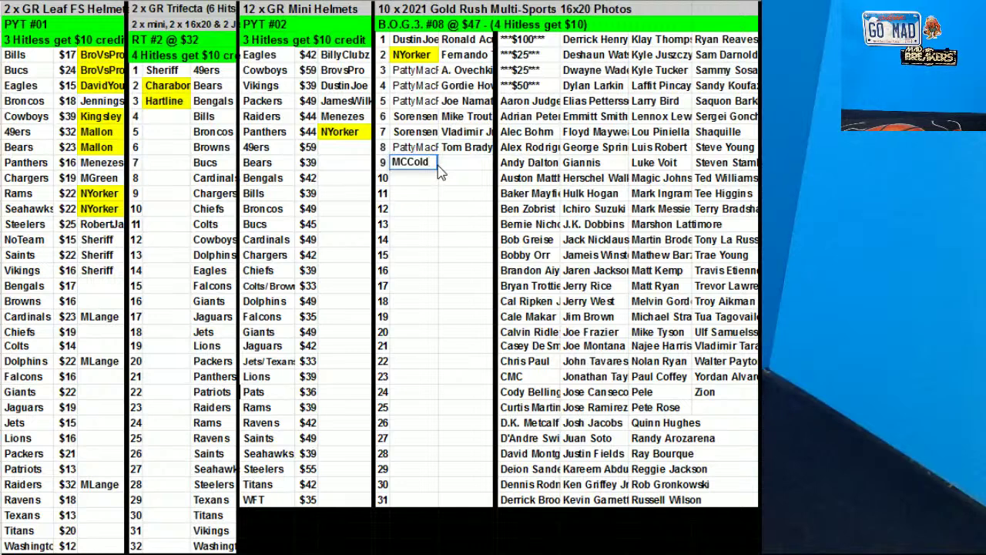
pyautogui.write('Streat')
pyautogui.click(590, 258)
pyautogui.click(661, 390)
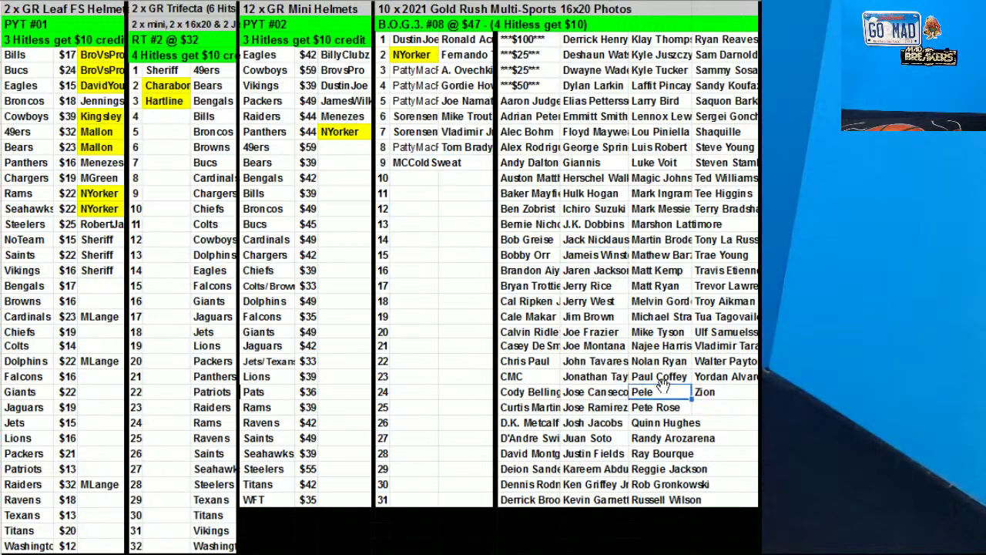
pyautogui.moveTo(465, 181); pyautogui.dragTo(460, 171)
# Copy that buyer to spot 10 and move the Ken Griffey card beside it
pyautogui.click(427, 164)
pyautogui.hotkey('ctrl', 'c')
pyautogui.click(423, 176)
pyautogui.hotkey('ctrl', 'v')
pyautogui.click(661, 239)
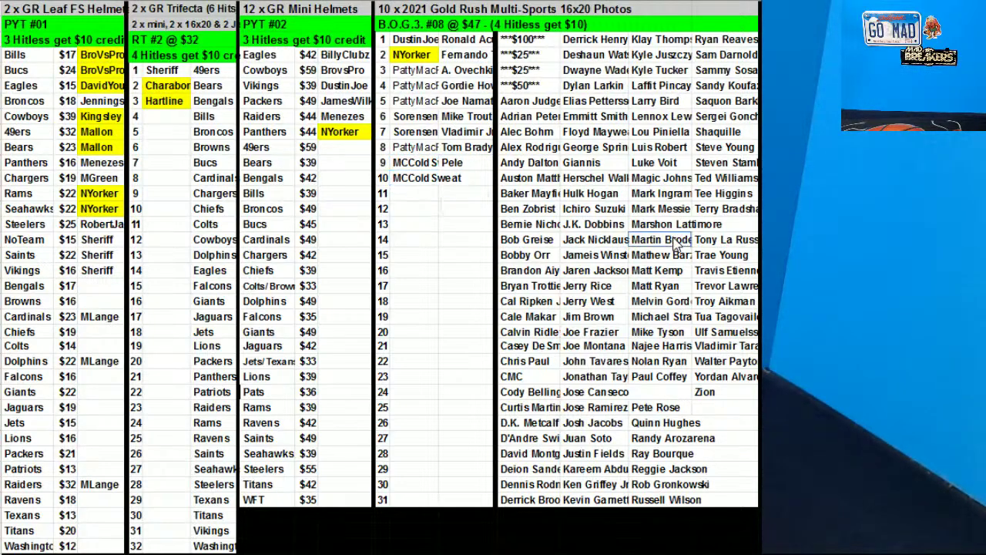
pyautogui.click(601, 492)
pyautogui.moveTo(599, 478); pyautogui.dragTo(487, 191)
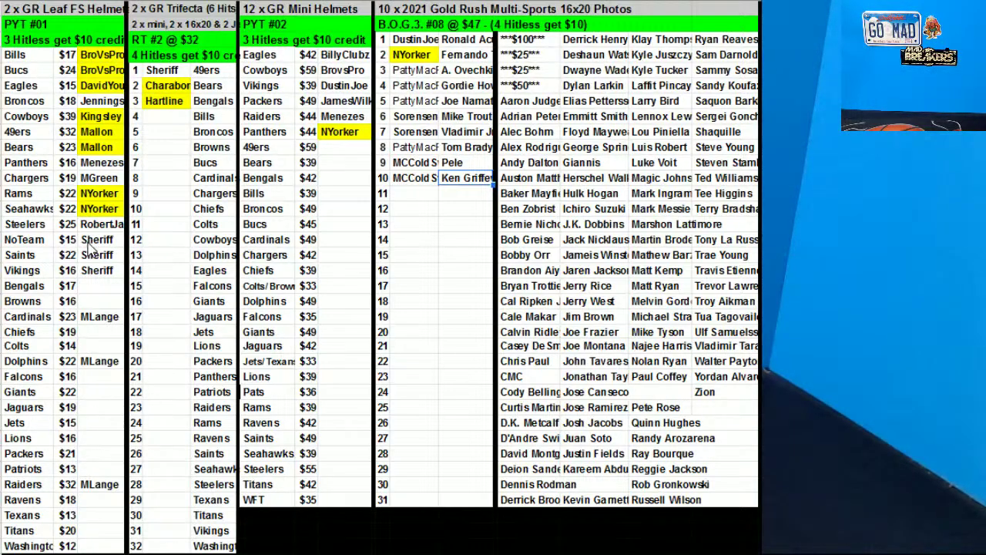
# Shade the Steelers buyer cell grey
pyautogui.click(103, 225)
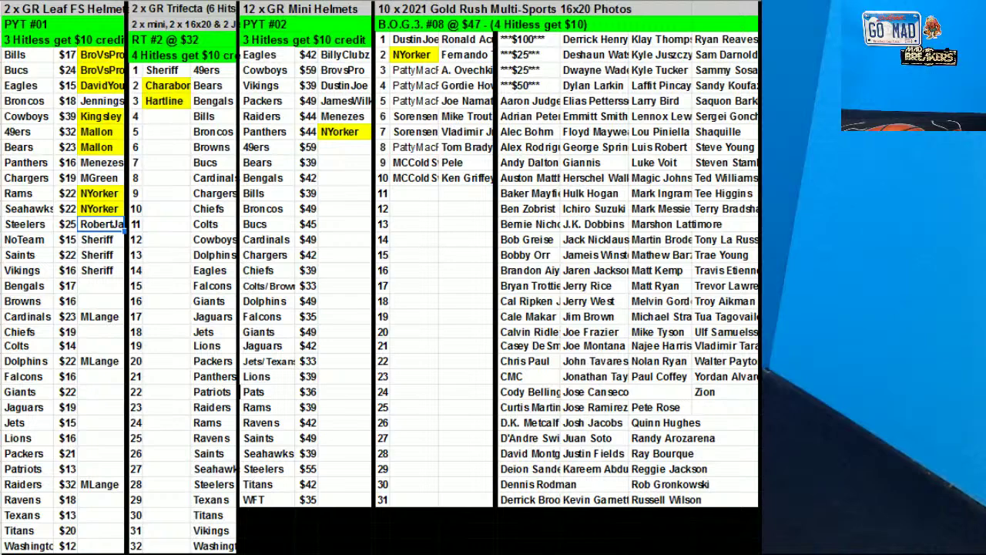
pyautogui.click(532, 1)
pyautogui.click(583, 11)
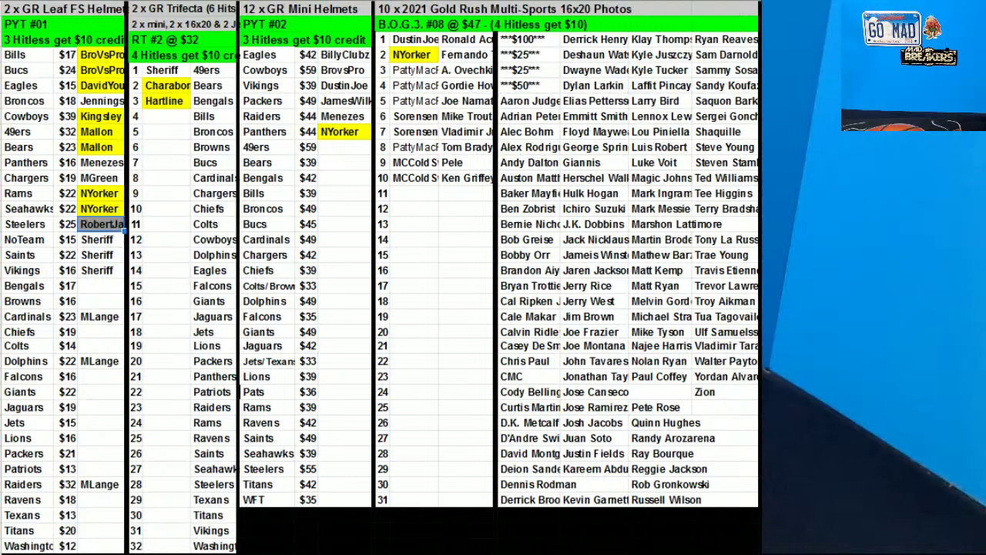
# Highlight the Steelers buyer yellow, then enter a Chiefs buyer and copy it to Titans
pyautogui.click(581, 38)
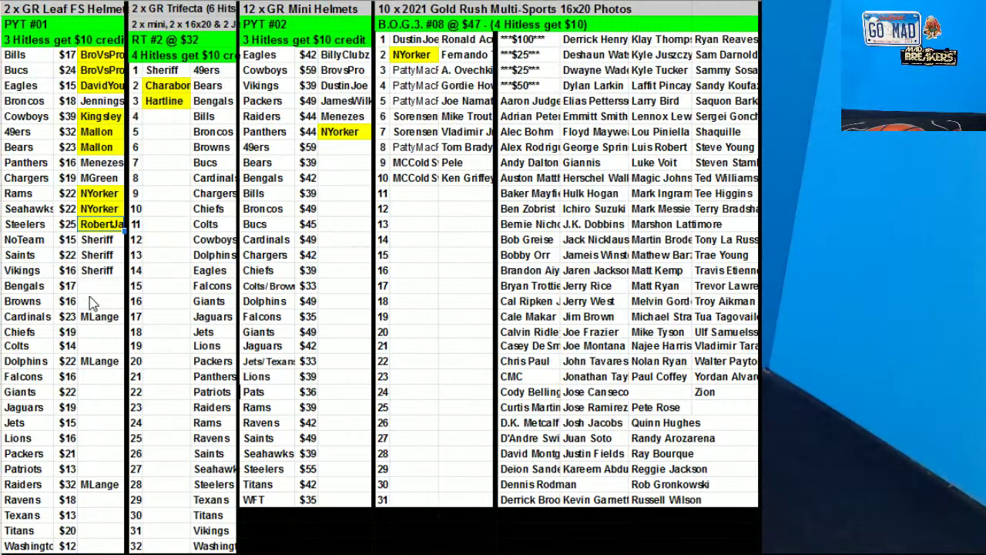
pyautogui.click(98, 332)
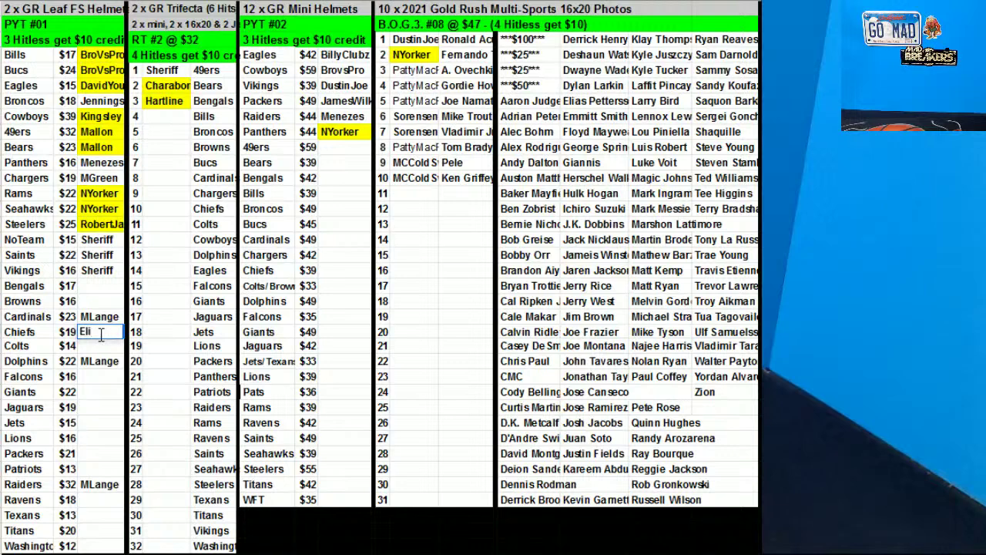
pyautogui.click(97, 378)
pyautogui.click(107, 333)
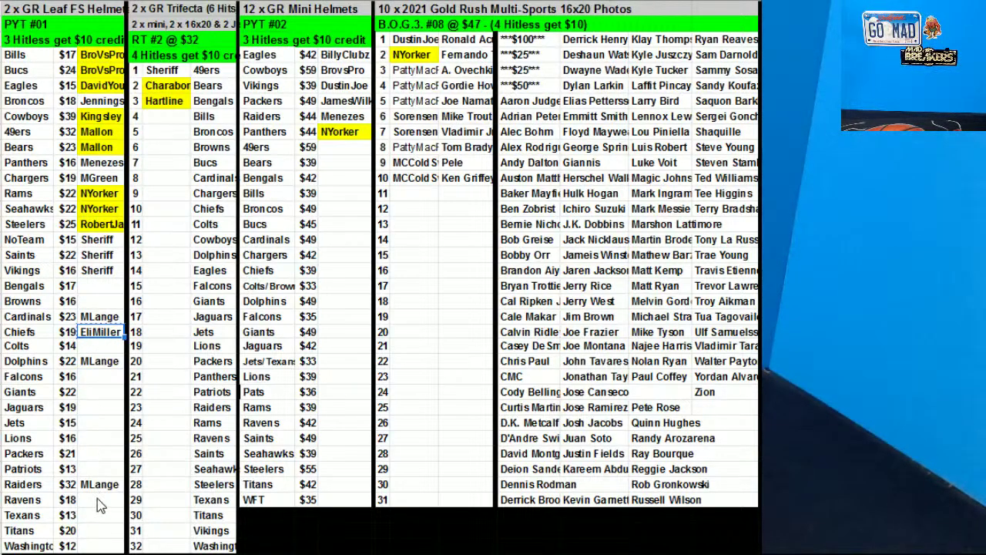
pyautogui.hotkey('ctrl', 'c')
pyautogui.click(101, 531)
pyautogui.hotkey('ctrl', 'v')
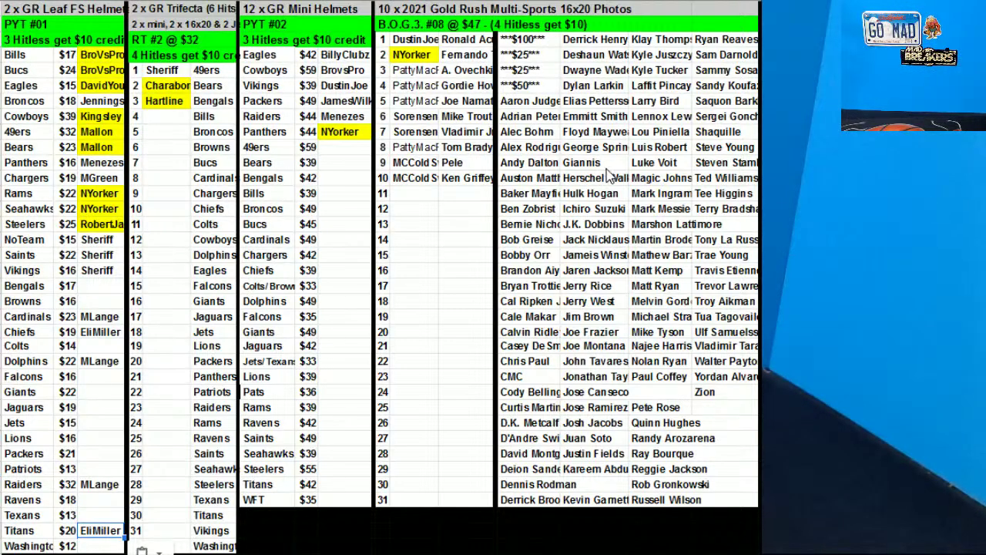
# Move the Larry Bird card into photo spot 11 and enter its buyer
pyautogui.click(667, 101)
pyautogui.moveTo(667, 101); pyautogui.dragTo(436, 205)
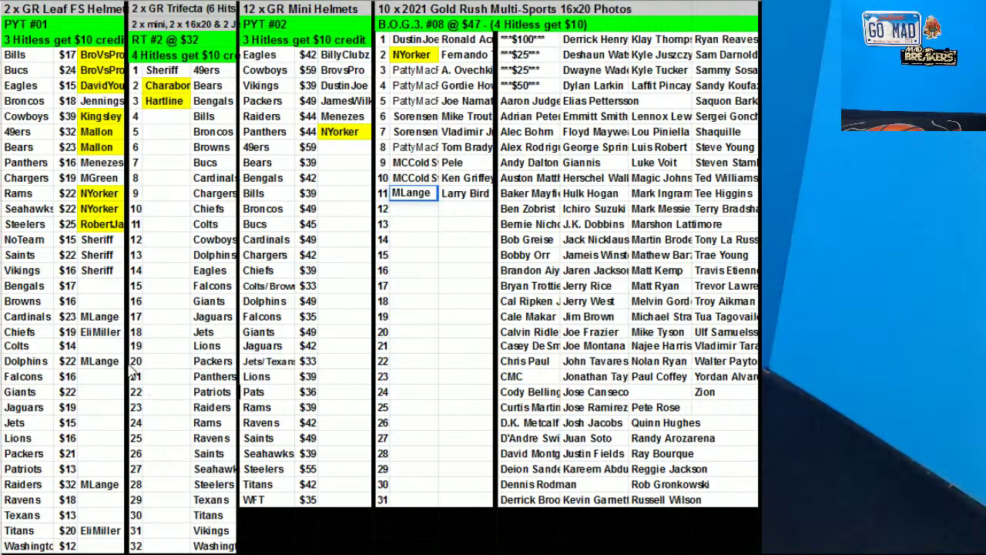
# Enter the Jets buyer and copy the same name to the mini Jets/Texans helmet
pyautogui.click(91, 421)
pyautogui.write('Symank')
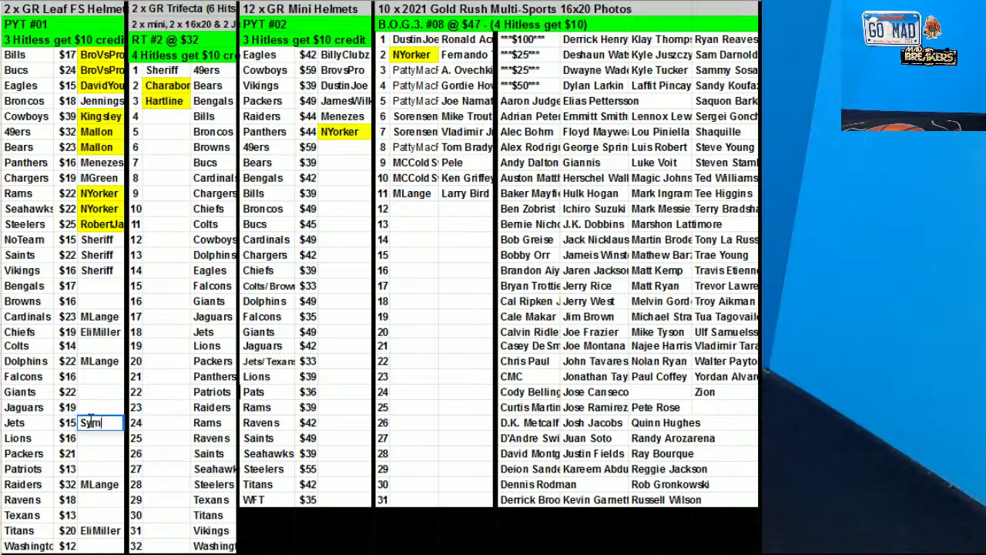
pyautogui.click(69, 453)
pyautogui.click(98, 423)
pyautogui.hotkey('ctrl', 'c')
pyautogui.click(344, 360)
pyautogui.hotkey('ctrl', 'v')
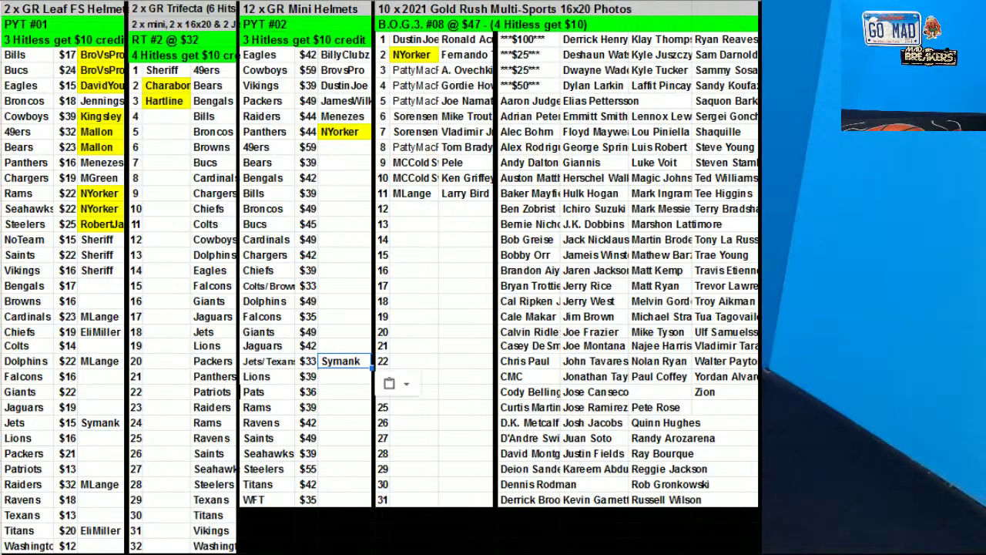
# Enter the spot-12 buyer with the Walter Payton card and copy that buyer to Lions
pyautogui.click(424, 213)
pyautogui.write('Law')
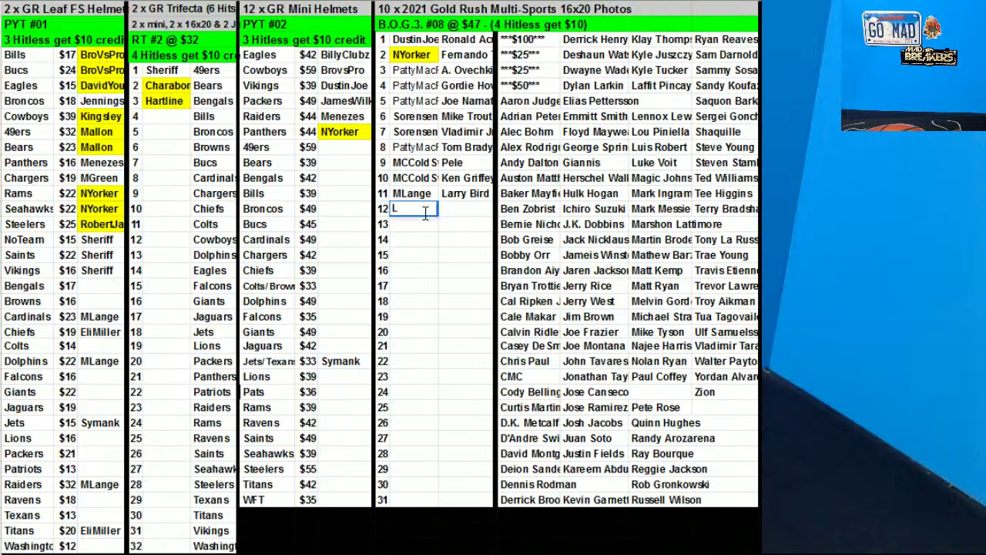
pyautogui.click(724, 362)
pyautogui.moveTo(722, 354); pyautogui.dragTo(467, 208)
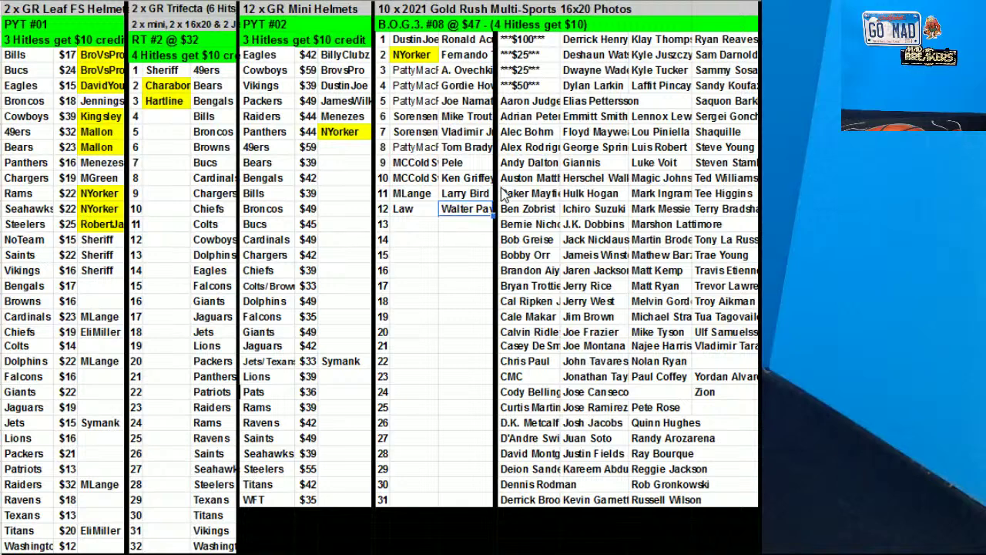
pyautogui.click(408, 211)
pyautogui.hotkey('ctrl', 'c')
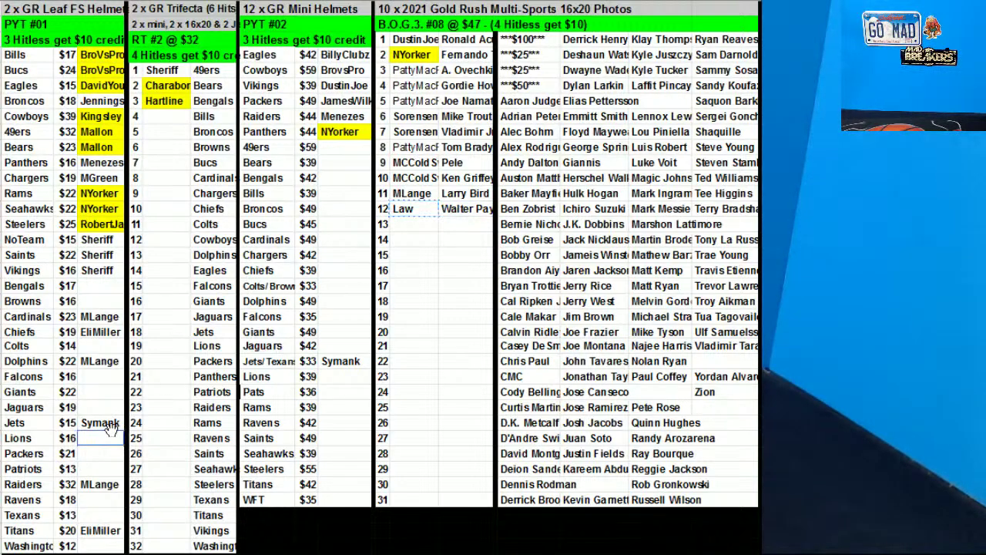
pyautogui.click(101, 438)
pyautogui.hotkey('ctrl', 'v')
pyautogui.moveTo(90, 475); pyautogui.dragTo(92, 532)
# Sort the Leaf FS helmet range A4:C35 by column C, A to Z
pyautogui.rightClick(87, 232)
pyautogui.click(143, 387)
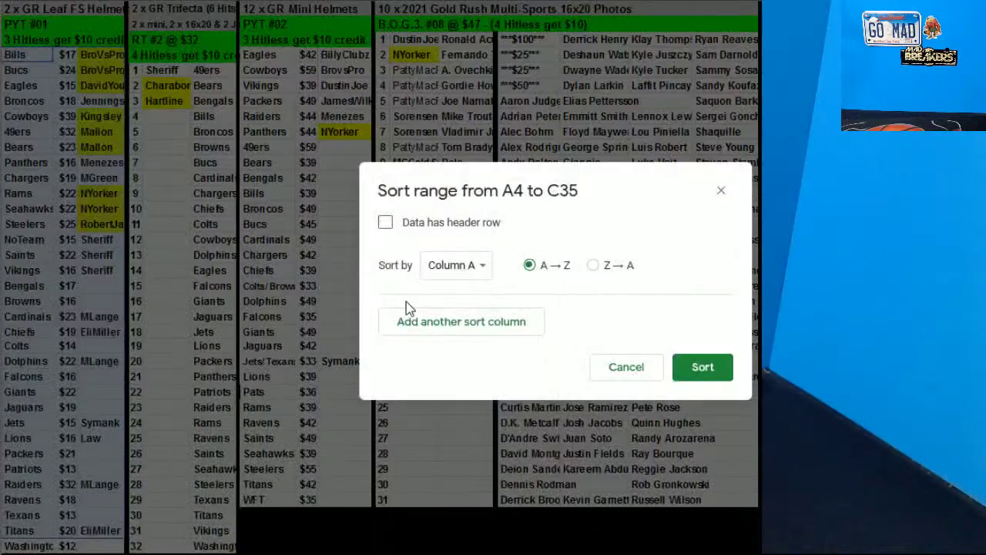
pyautogui.click(443, 272)
pyautogui.click(464, 317)
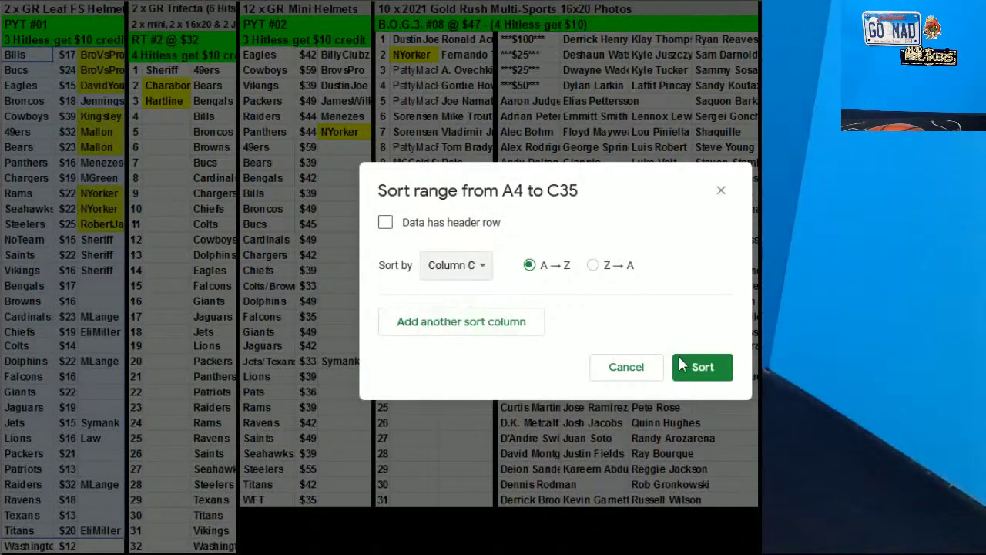
pyautogui.click(724, 373)
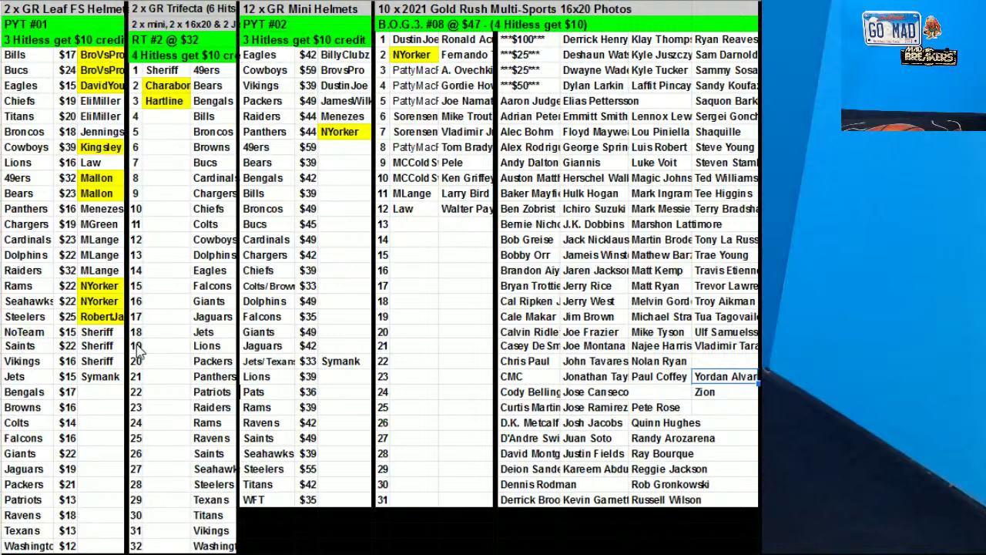
# Enter the spot-13 buyer and move the Giannis card beside it
pyautogui.click(416, 223)
pyautogui.write('rrowley')
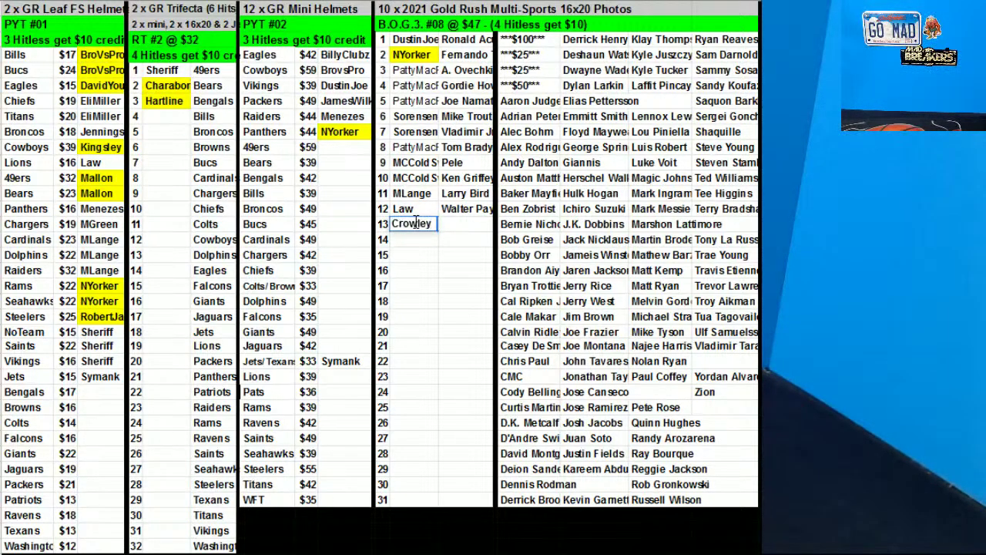
pyautogui.click(418, 274)
pyautogui.click(598, 156)
pyautogui.moveTo(598, 156); pyautogui.dragTo(464, 228)
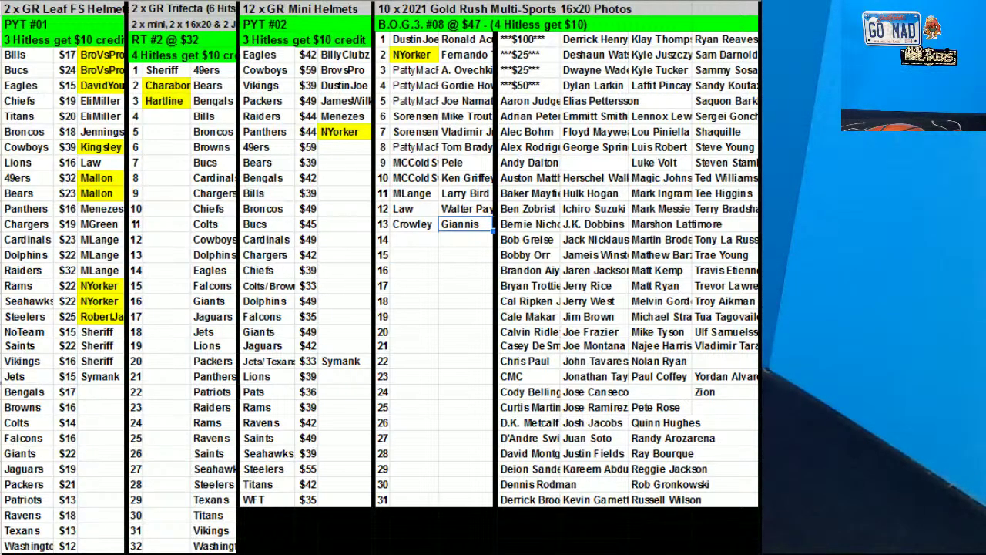
# Copy the spot-11 buyer to spot 14 and move Floyd Mayweather beside it
pyautogui.click(417, 198)
pyautogui.hotkey('ctrl', 'c')
pyautogui.click(415, 242)
pyautogui.hotkey('ctrl', 'v')
pyautogui.click(672, 304)
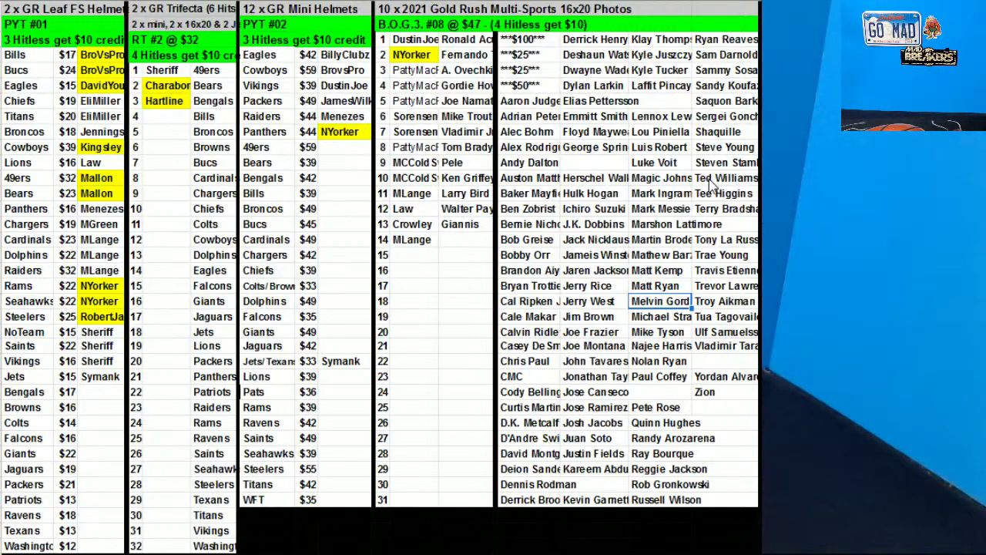
pyautogui.click(609, 132)
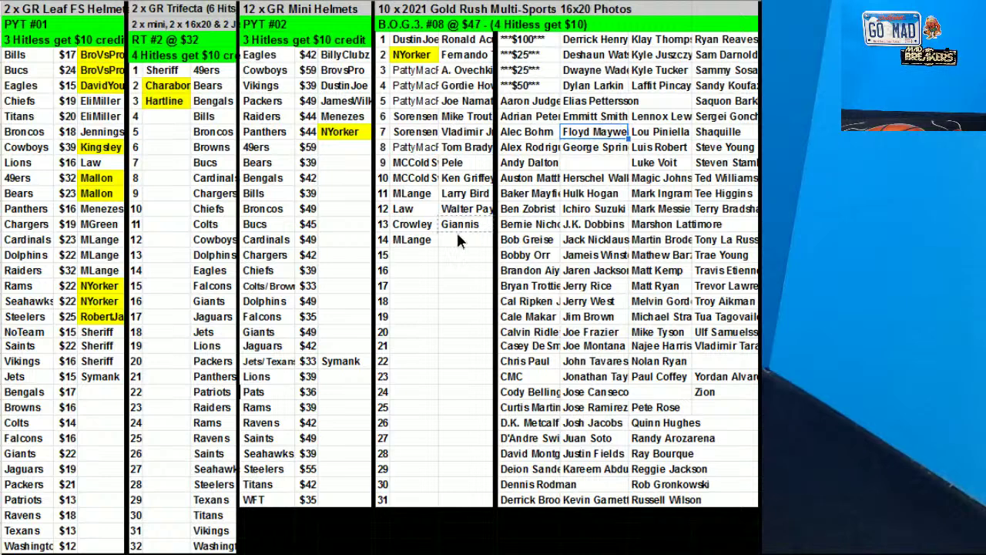
pyautogui.moveTo(455, 243); pyautogui.dragTo(456, 241)
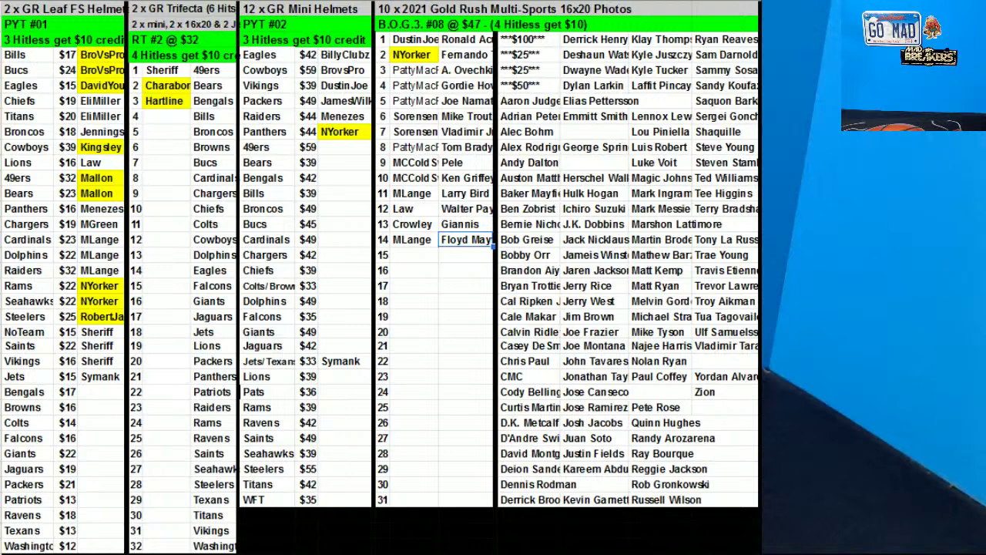
# Enter buyers for the Packers $21 helmet and Trifecta spot 4
pyautogui.click(89, 485)
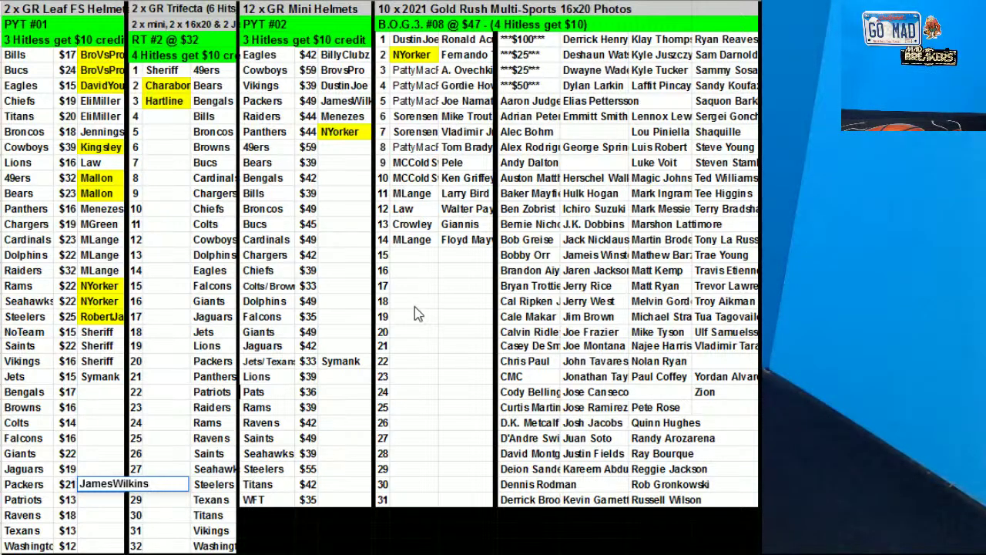
pyautogui.click(164, 132)
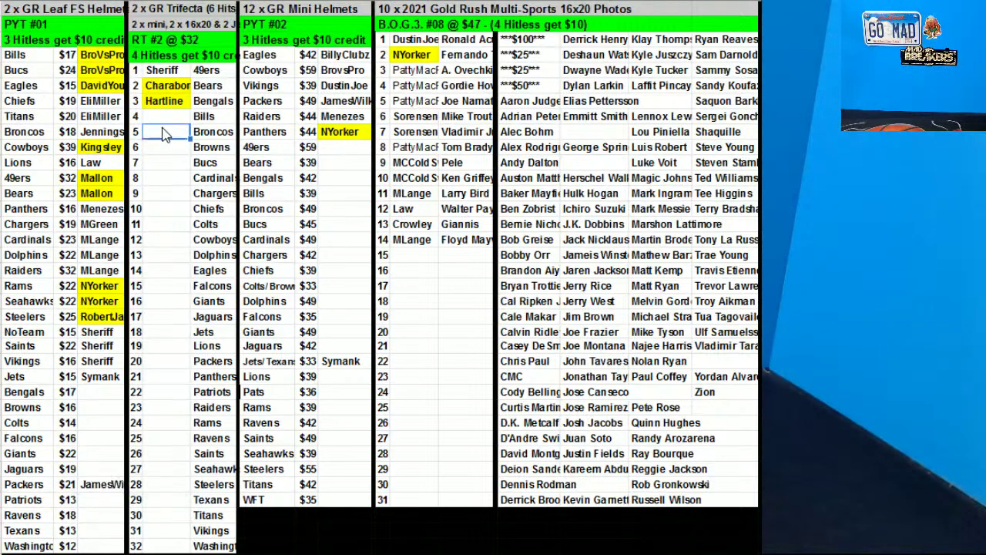
pyautogui.press('Up')
pyautogui.write('McKenzie')
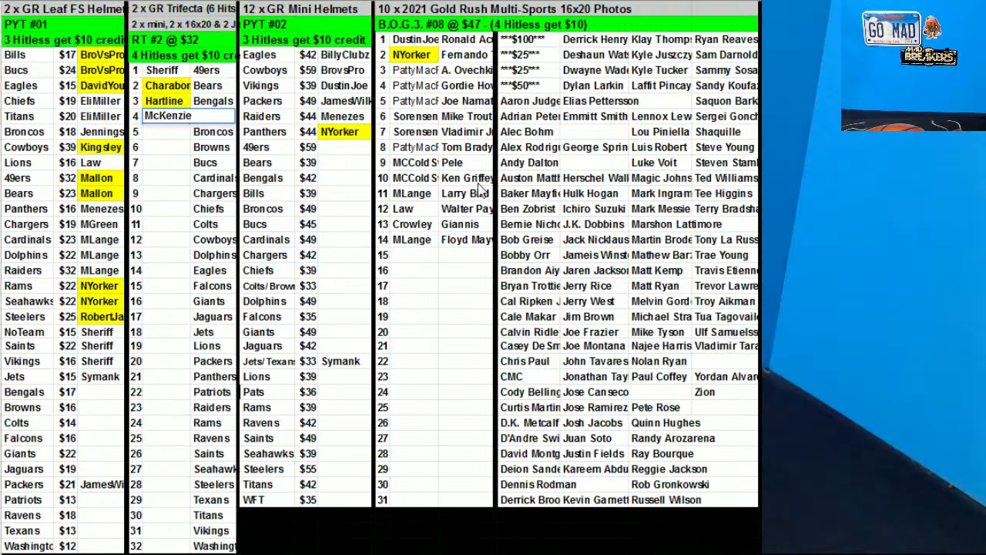
# Enter the spot-15 buyer and move the Cal Ripken card beside it
pyautogui.click(418, 254)
pyautogui.write('S')
pyautogui.press('BackSpace')
pyautogui.write('ores')
pyautogui.press('BackSpace')
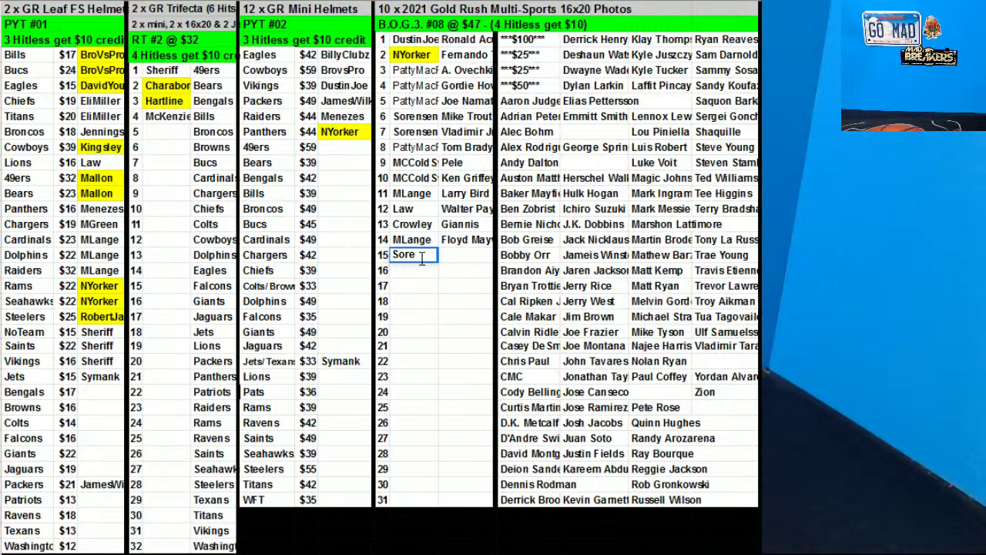
pyautogui.write('ns')
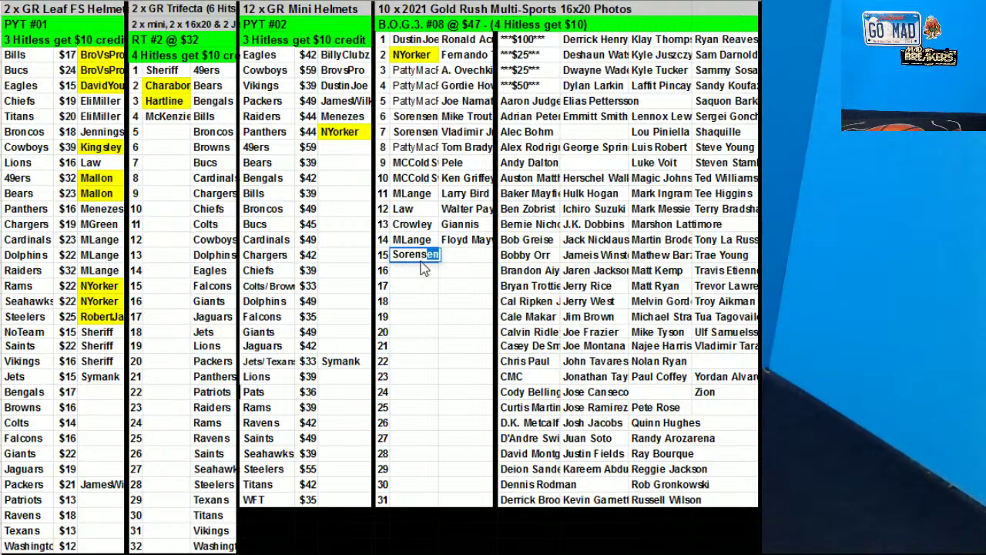
pyautogui.click(583, 272)
pyautogui.click(524, 302)
pyautogui.moveTo(521, 295); pyautogui.dragTo(455, 257)
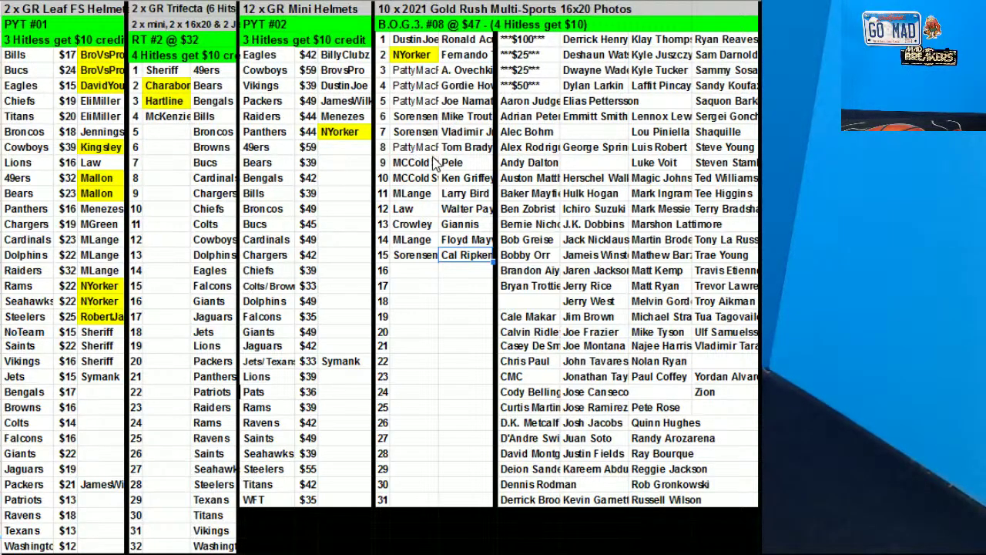
# Enter the Trifecta spot 5 buyer and copy it beside the Steelers $55 mini helmet
pyautogui.click(377, 148)
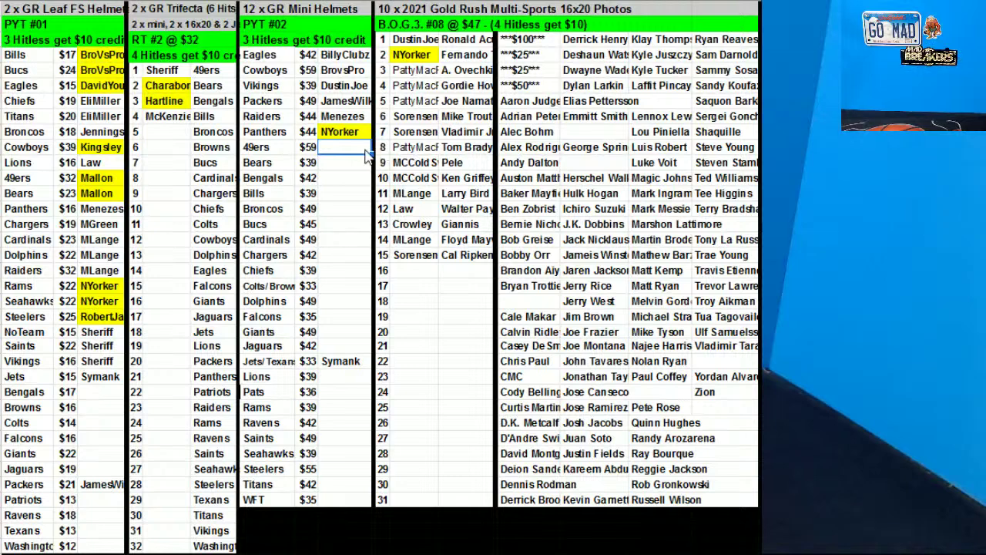
pyautogui.click(182, 135)
pyautogui.write('Law')
pyautogui.click(156, 180)
pyautogui.click(168, 139)
pyautogui.hotkey('ctrl', 'c')
pyautogui.click(346, 473)
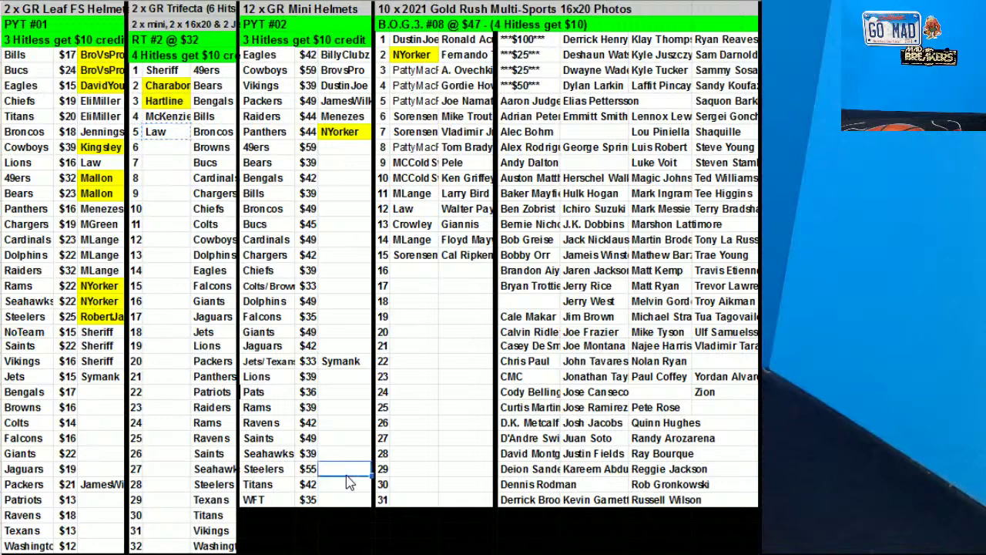
pyautogui.hotkey('ctrl', 'v')
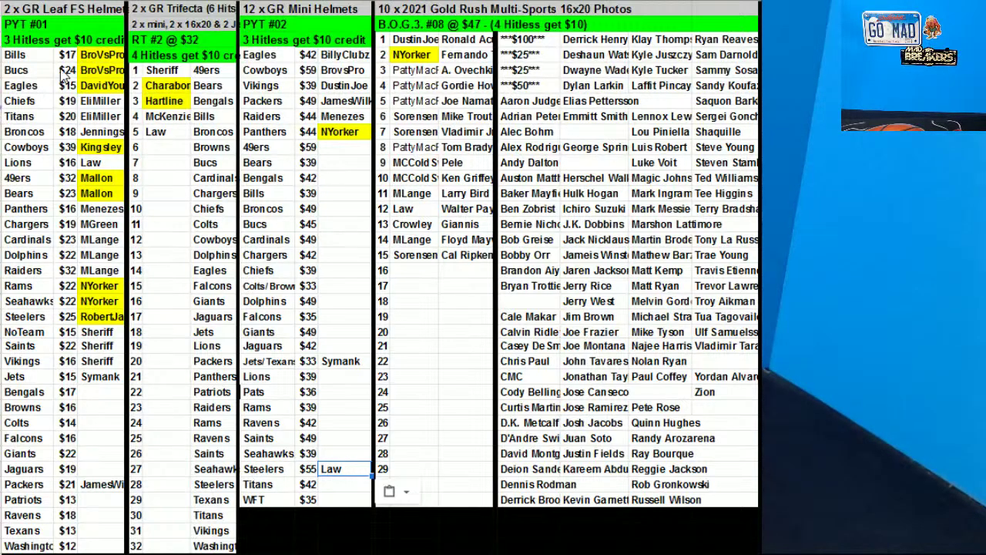
# Sort the Leaf FS helmet rows by buyer column C, A to Z
pyautogui.moveTo(45, 60); pyautogui.dragTo(101, 485)
pyautogui.rightClick(69, 485)
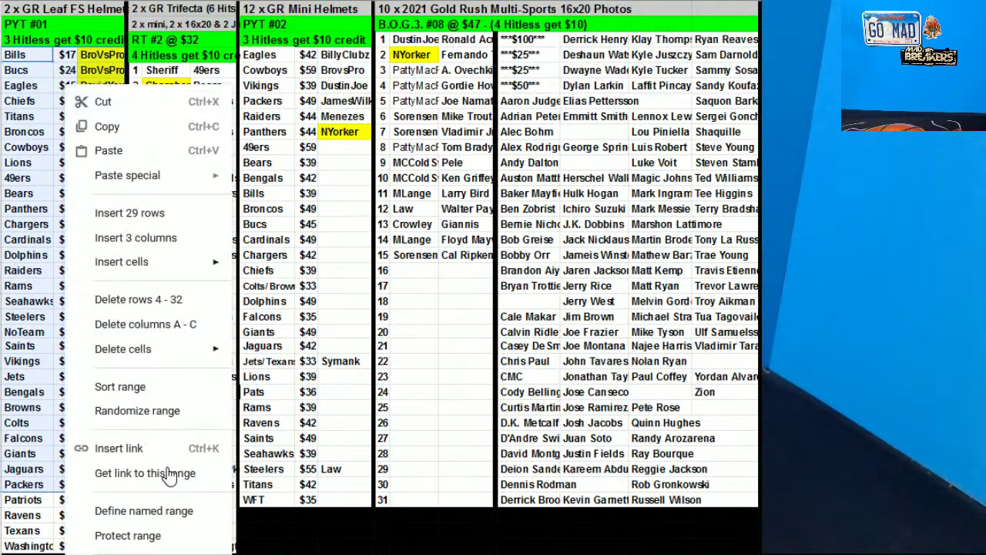
pyautogui.click(151, 389)
pyautogui.click(455, 265)
pyautogui.click(471, 312)
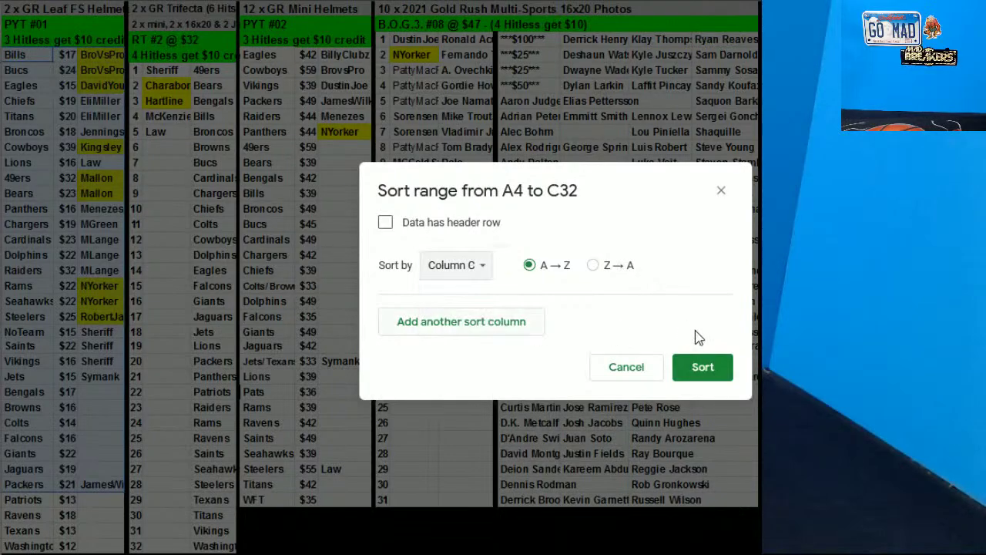
pyautogui.click(701, 368)
# Sort the Mini Helmets range and Gold Rush spots 1–15 with the default settings
pyautogui.moveTo(286, 58); pyautogui.dragTo(355, 470)
pyautogui.rightClick(329, 232)
pyautogui.click(394, 387)
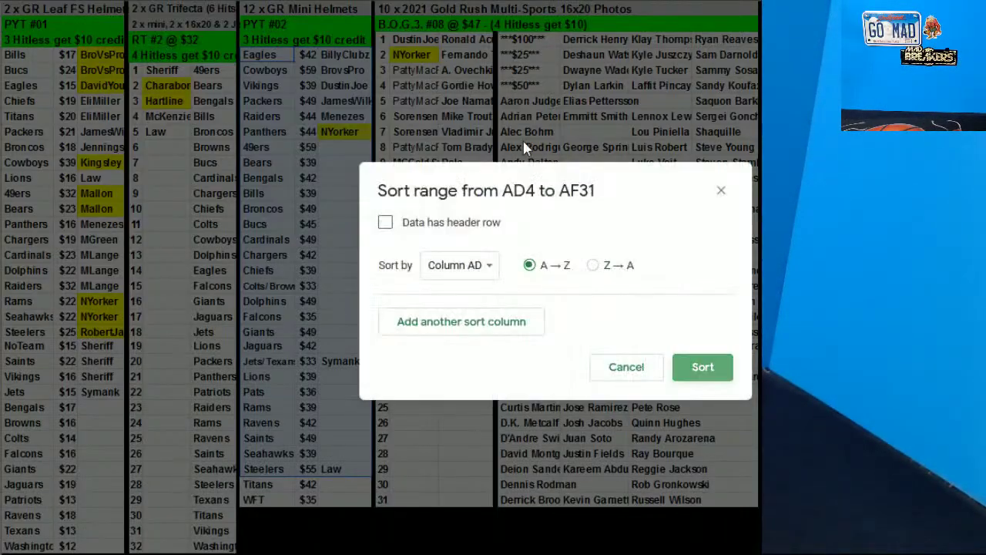
pyautogui.click(705, 365)
pyautogui.moveTo(430, 43); pyautogui.dragTo(448, 262)
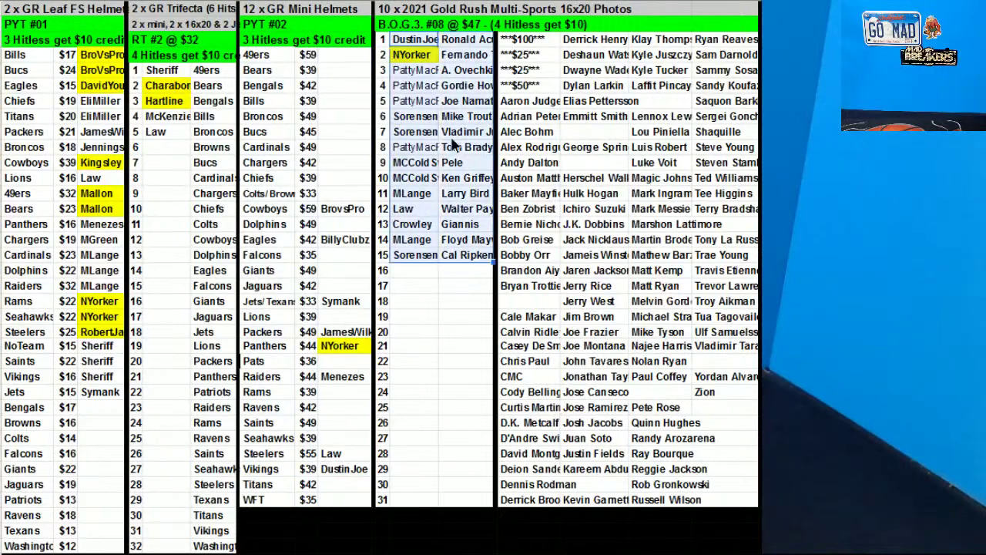
pyautogui.rightClick(452, 145)
pyautogui.click(598, 393)
pyautogui.click(700, 367)
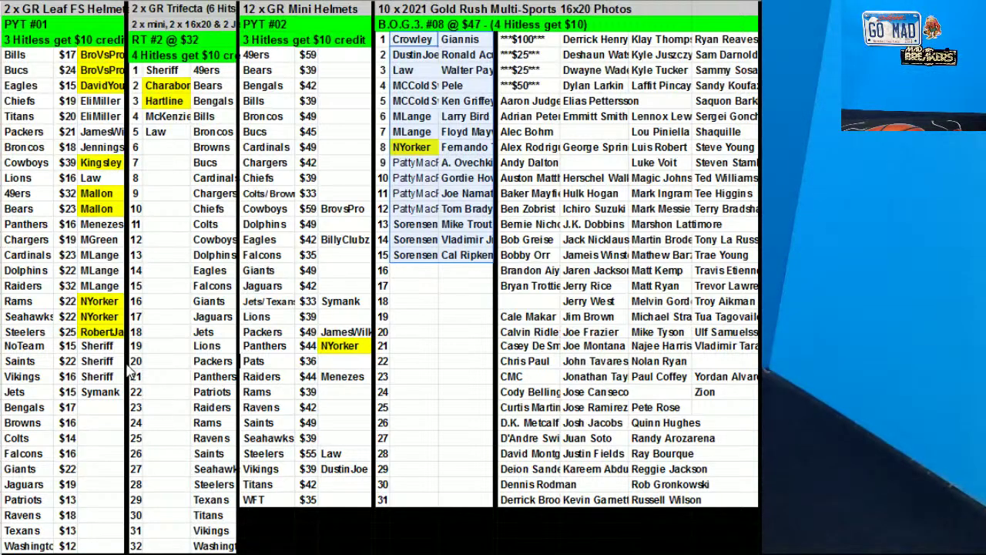
# Re-sort the Mini Helmets rows 49ers to Vikings by buyer column AF
pyautogui.moveTo(258, 55); pyautogui.dragTo(334, 465)
pyautogui.rightClick(318, 239)
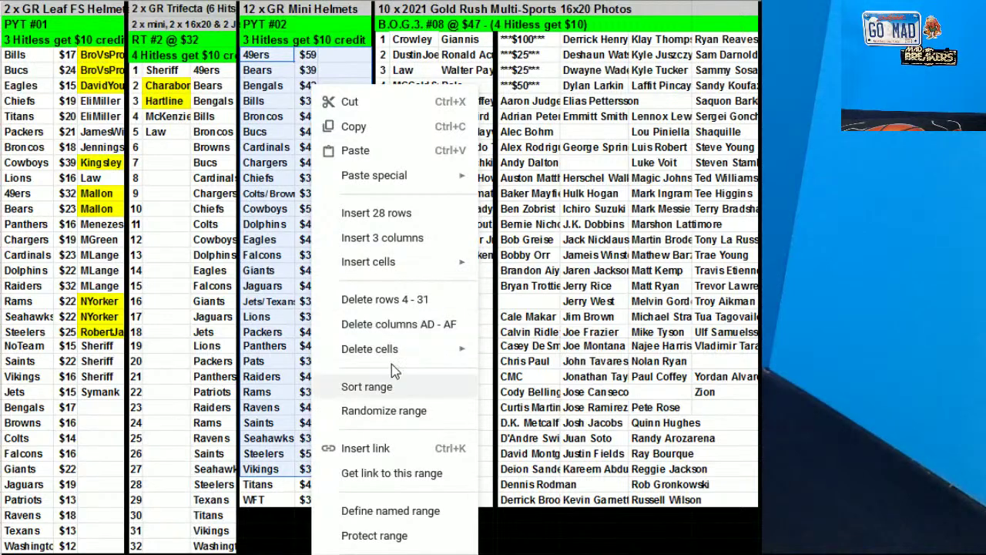
pyautogui.click(367, 386)
pyautogui.click(459, 265)
pyautogui.click(493, 312)
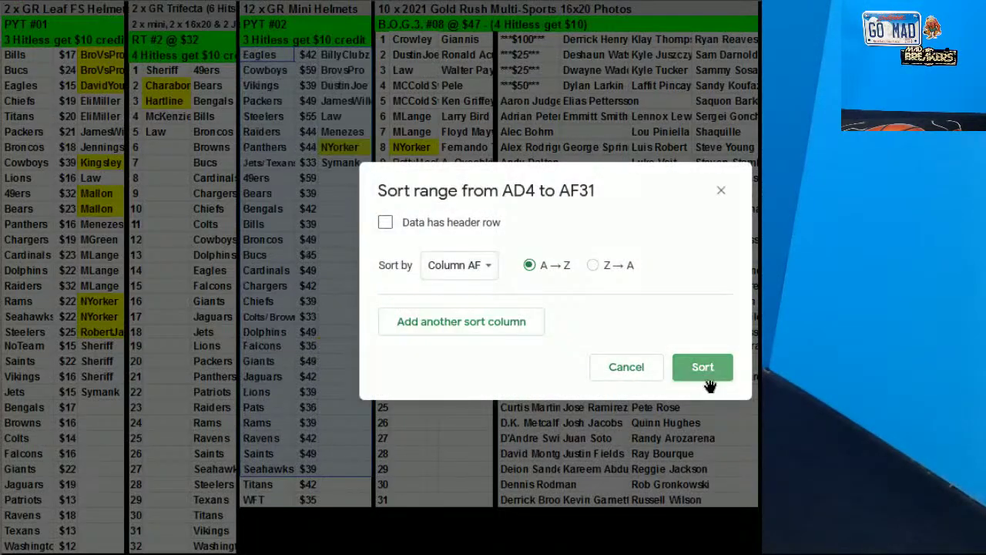
pyautogui.click(701, 370)
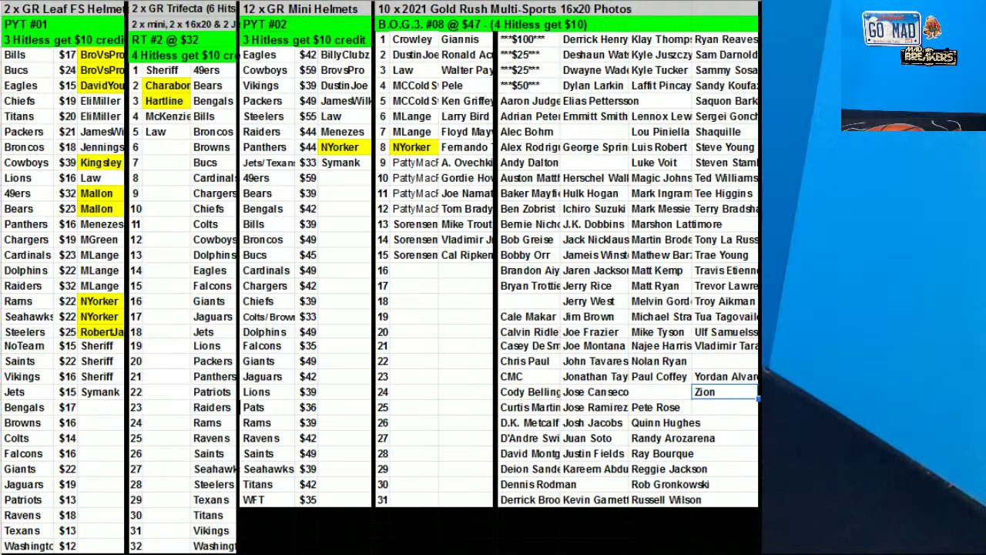
# Type the buyer's name beside the Patriots $13 helmet in the Leaf FS list
pyautogui.click(98, 502)
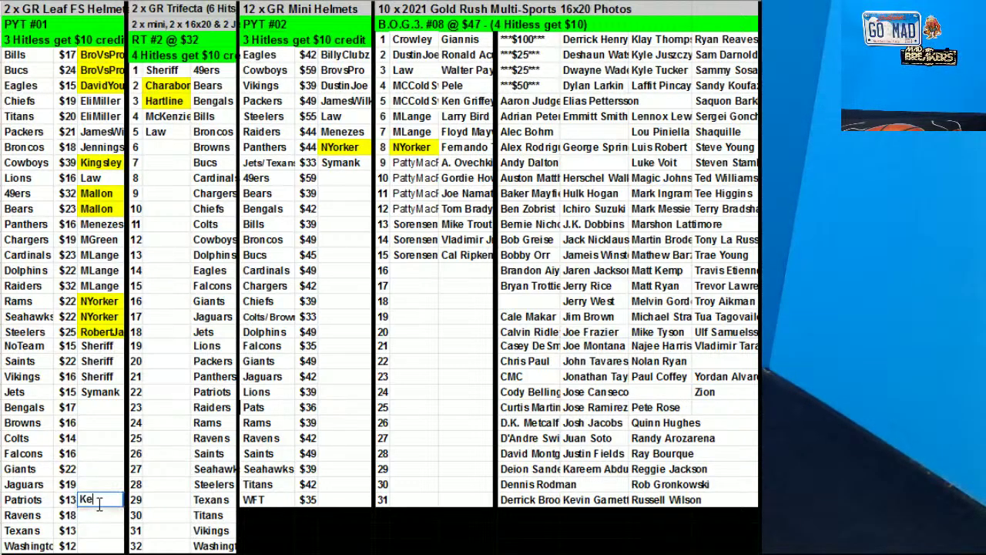
# Fill the buyer cells for Gold Rush spots 9–12 and spot 3 yellow
pyautogui.moveTo(414, 162); pyautogui.dragTo(415, 209)
pyautogui.click(556, 2)
pyautogui.click(552, 71)
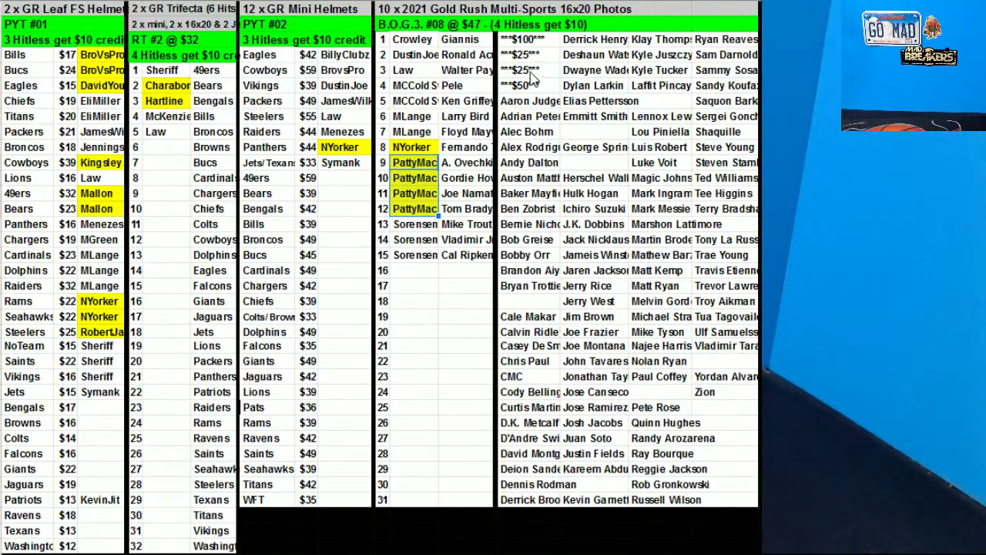
pyautogui.click(407, 72)
pyautogui.click(556, 3)
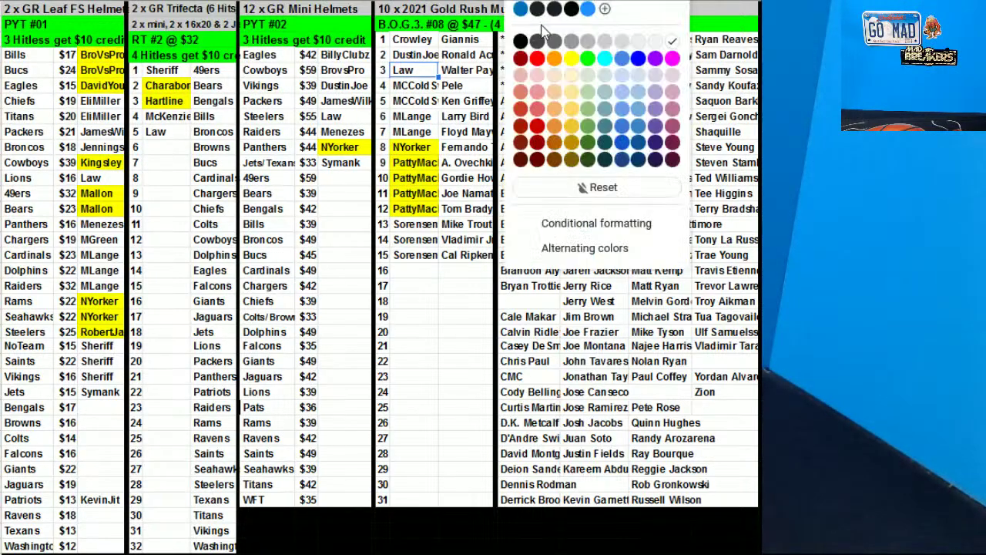
pyautogui.click(552, 71)
# Fill the Steelers mini helmet, Trifecta spot 5 and Lions buyer cells yellow
pyautogui.click(338, 116)
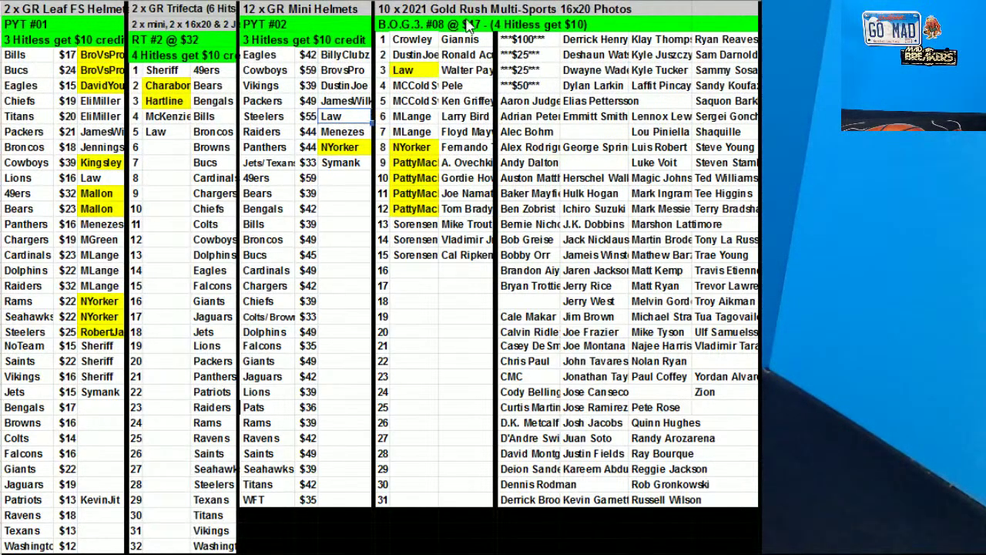
pyautogui.click(557, 2)
pyautogui.click(571, 58)
pyautogui.click(158, 132)
pyautogui.click(551, 7)
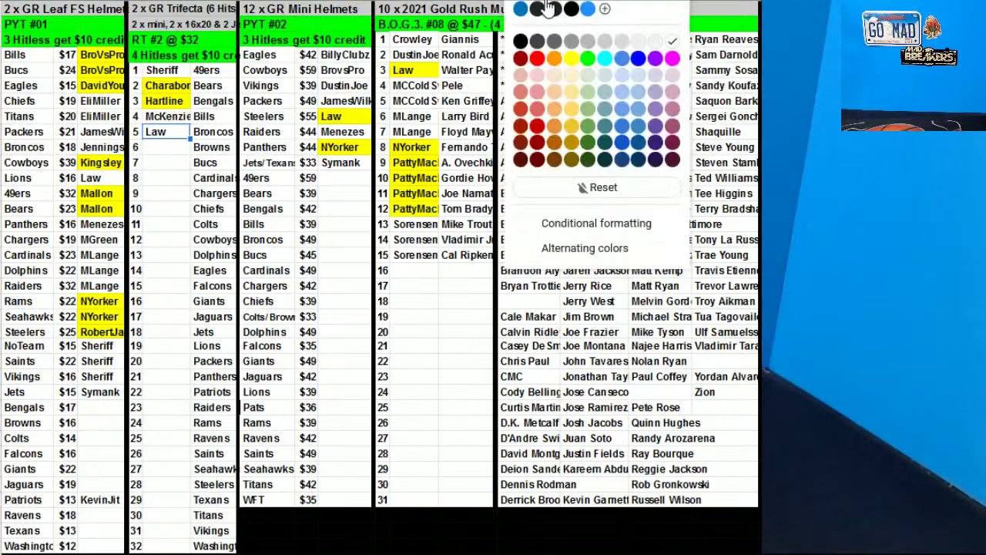
pyautogui.click(571, 58)
pyautogui.click(99, 179)
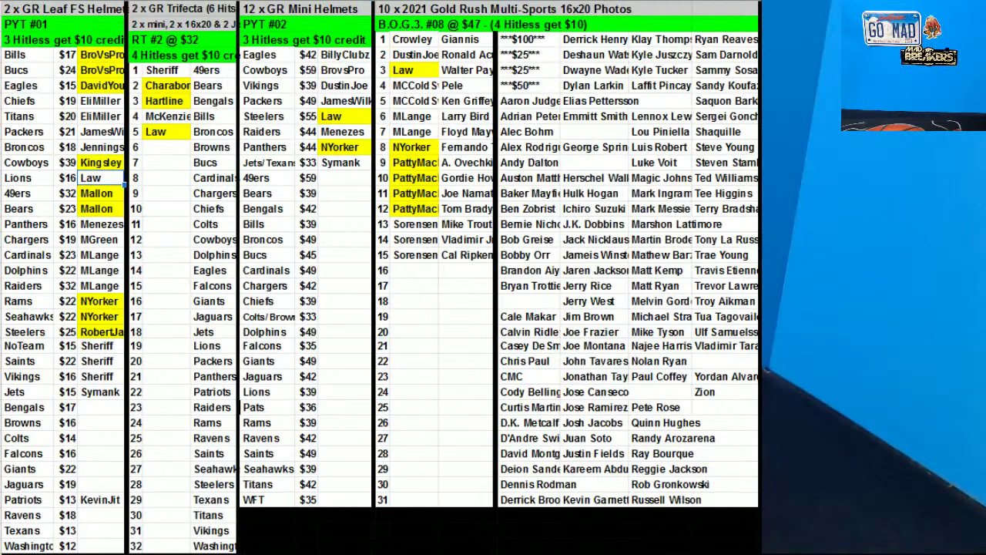
pyautogui.click(551, 6)
pyautogui.click(571, 58)
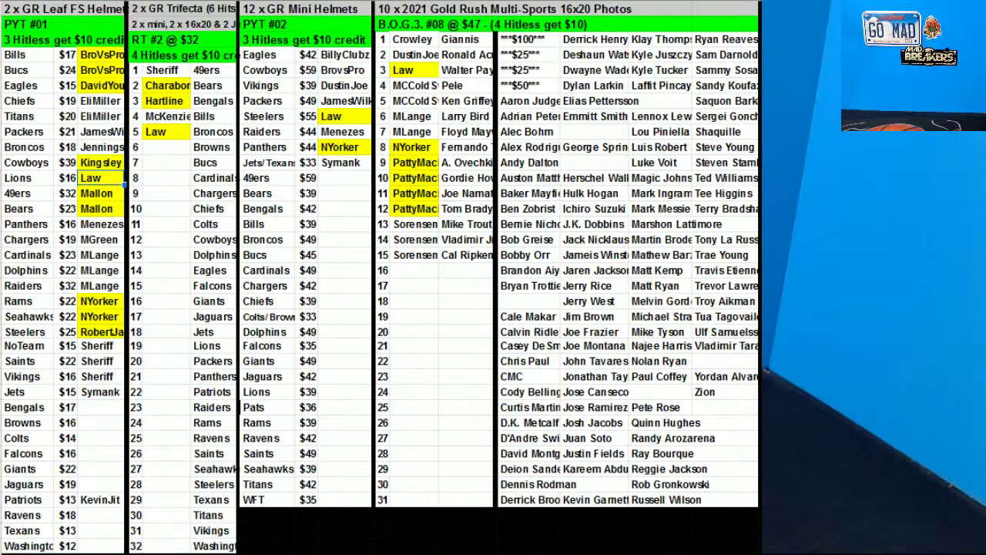
# Fill the Trifecta spot 4 and Chargers buyer cells yellow
pyautogui.click(264, 273)
pyautogui.click(348, 164)
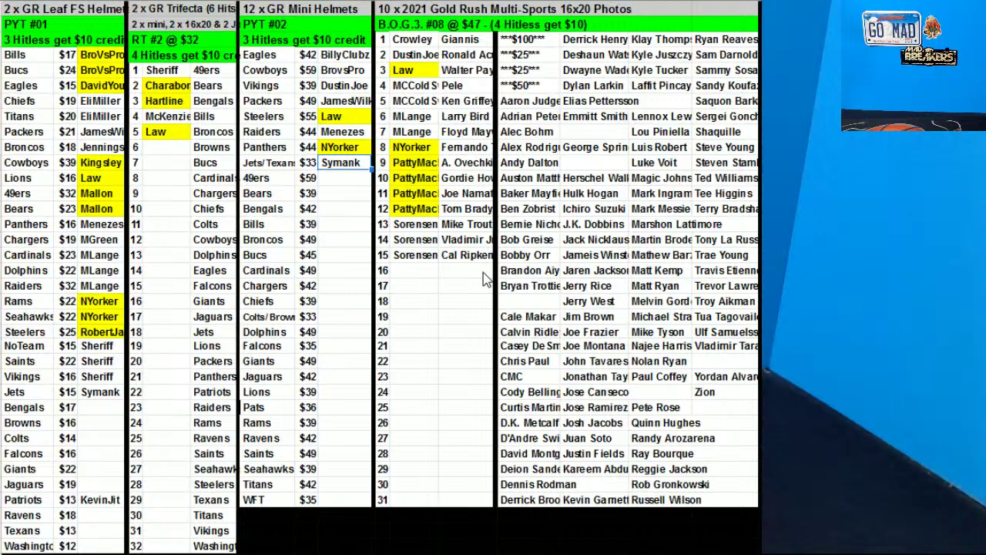
pyautogui.click(172, 117)
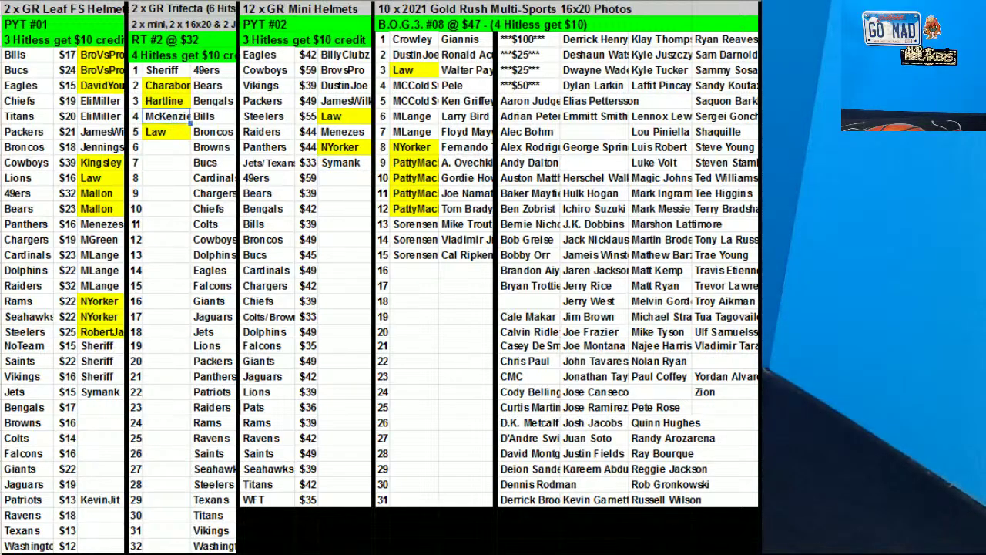
pyautogui.click(561, 54)
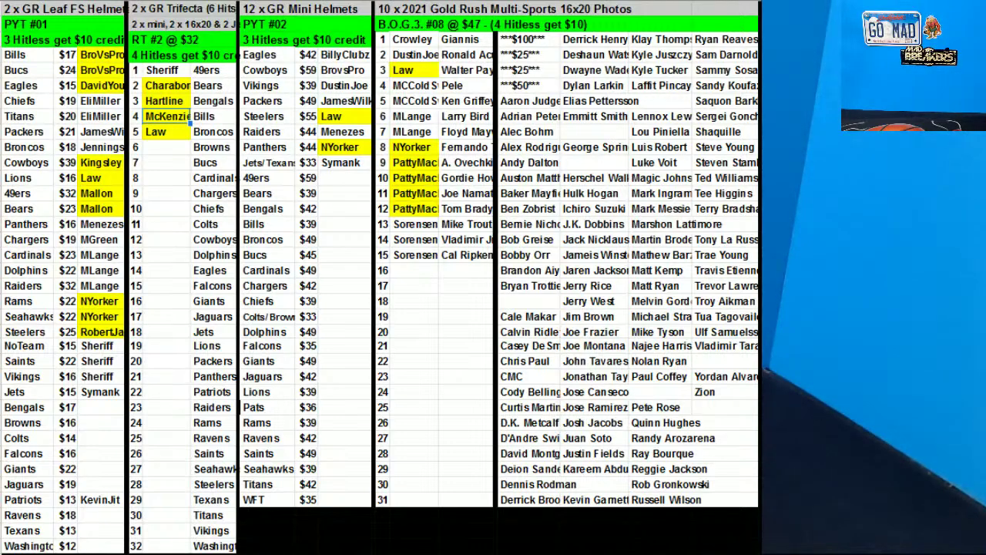
pyautogui.click(101, 239)
pyautogui.click(567, 59)
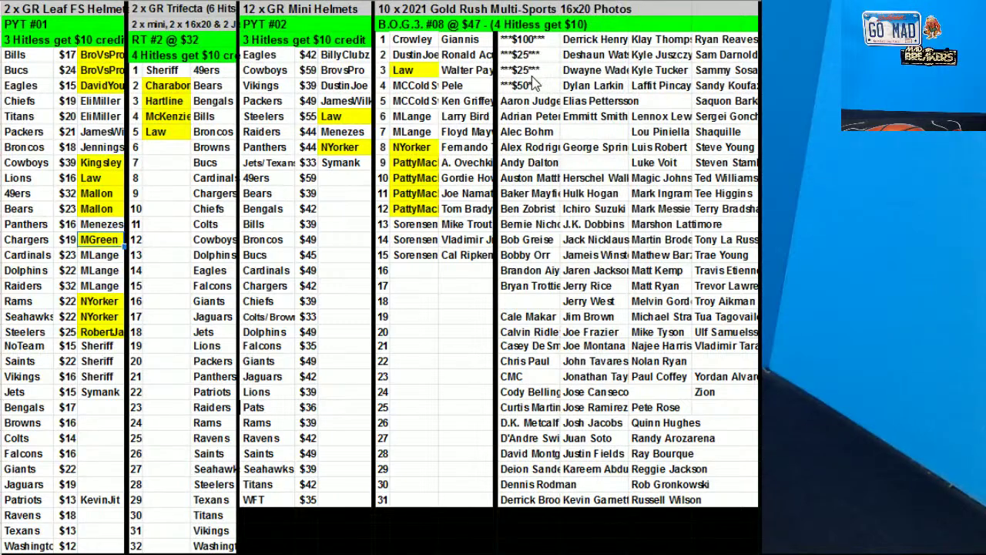
# Sort the Leaf FS helmet range A4:C33 by column C, A→Z
pyautogui.click(17, 59)
pyautogui.moveTo(65, 297); pyautogui.dragTo(100, 501)
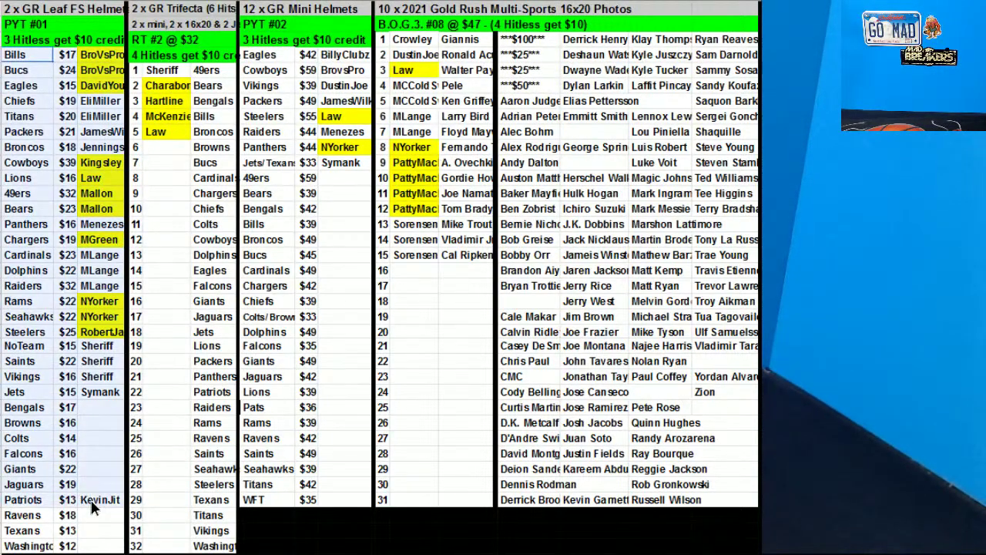
pyautogui.rightClick(45, 301)
pyautogui.click(100, 387)
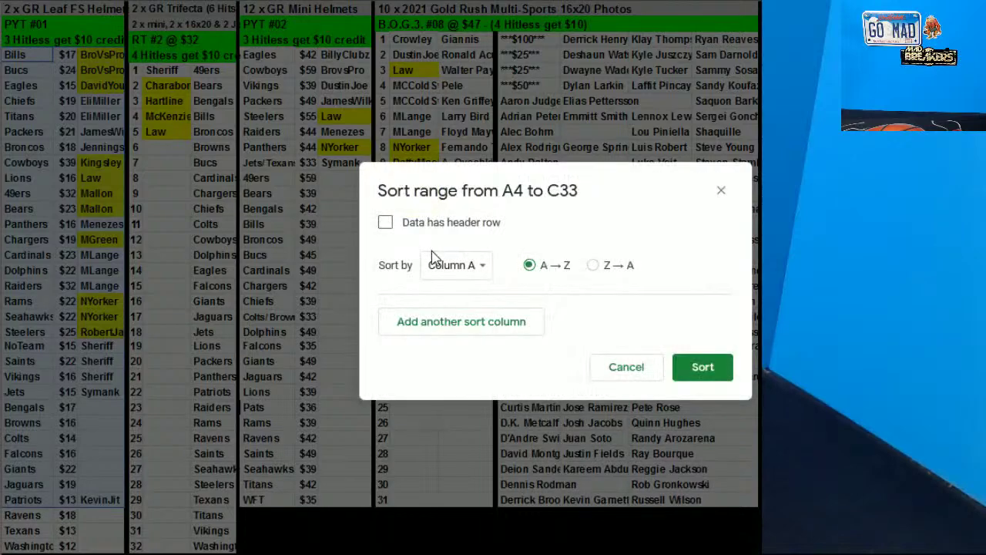
pyautogui.click(457, 270)
pyautogui.click(678, 365)
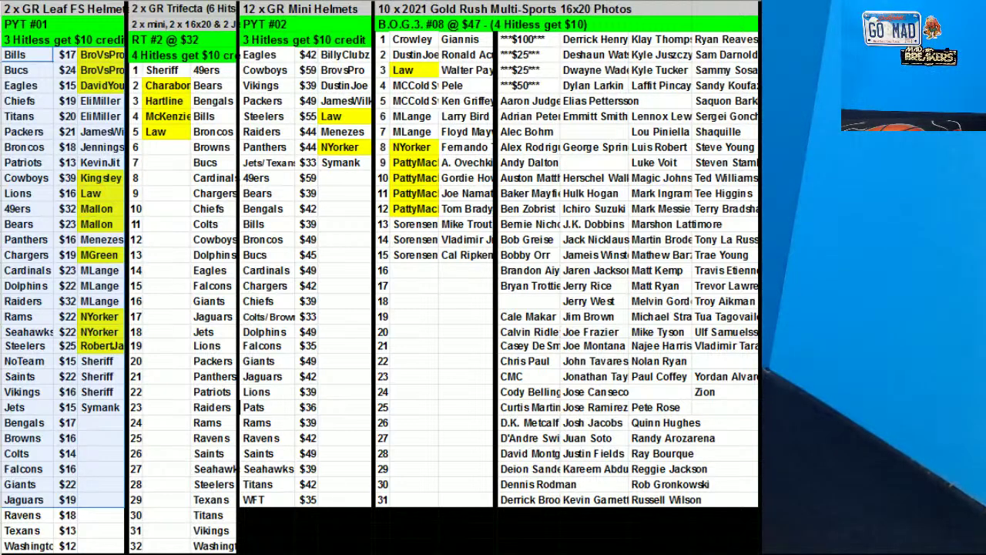
# Enter a new buyer's name in spot 16 of the Gold Rush photos list
pyautogui.click(422, 276)
pyautogui.write('Crowley')
pyautogui.click(728, 198)
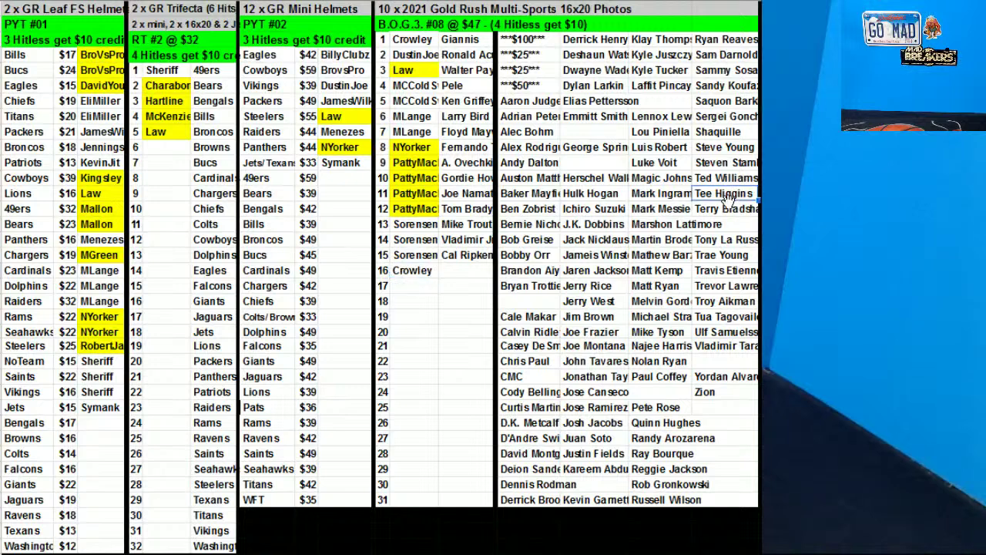
# Move an unclaimed photo into row 16 beside the new buyer and highlight the Patriots buyer
pyautogui.click(673, 465)
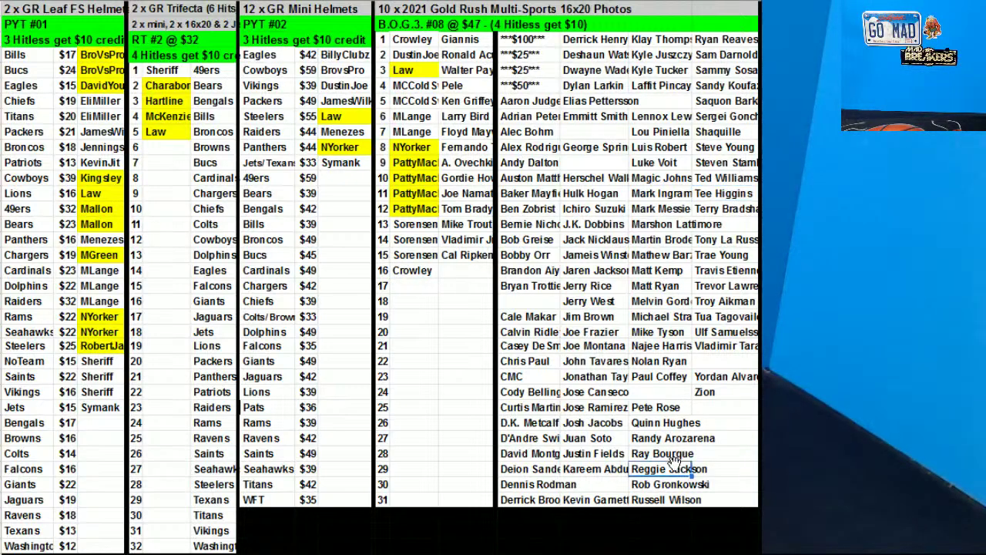
pyautogui.click(595, 193)
pyautogui.moveTo(595, 188); pyautogui.dragTo(460, 282)
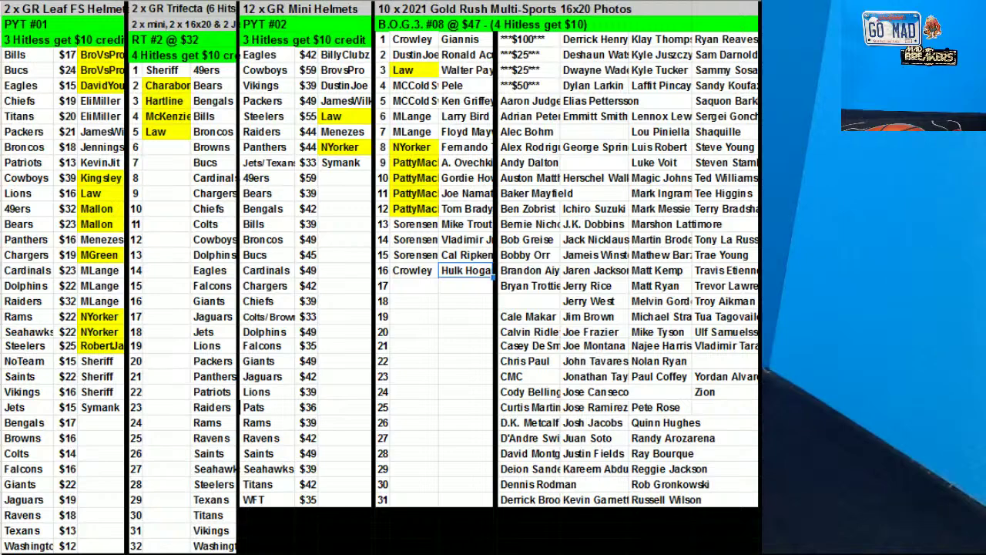
pyautogui.click(100, 162)
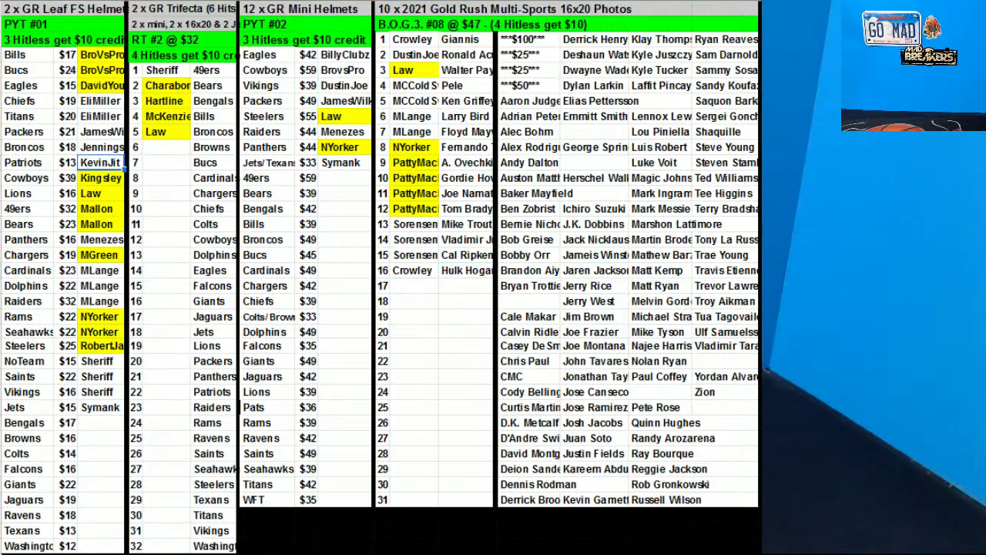
pyautogui.press('Escape')
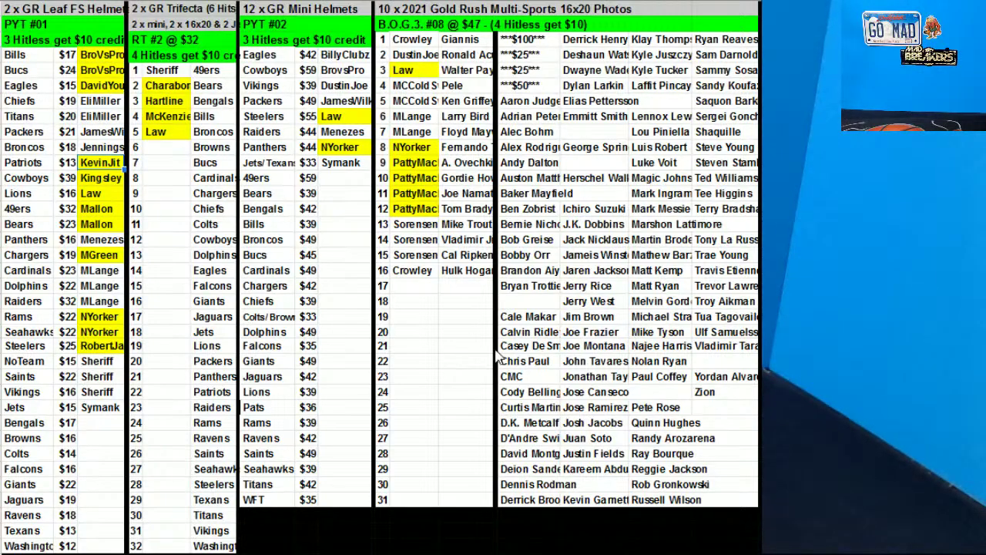
# Fill the Jets/Texans mini helmet and Jets Leaf helmet buyer cells yellow
pyautogui.click(344, 165)
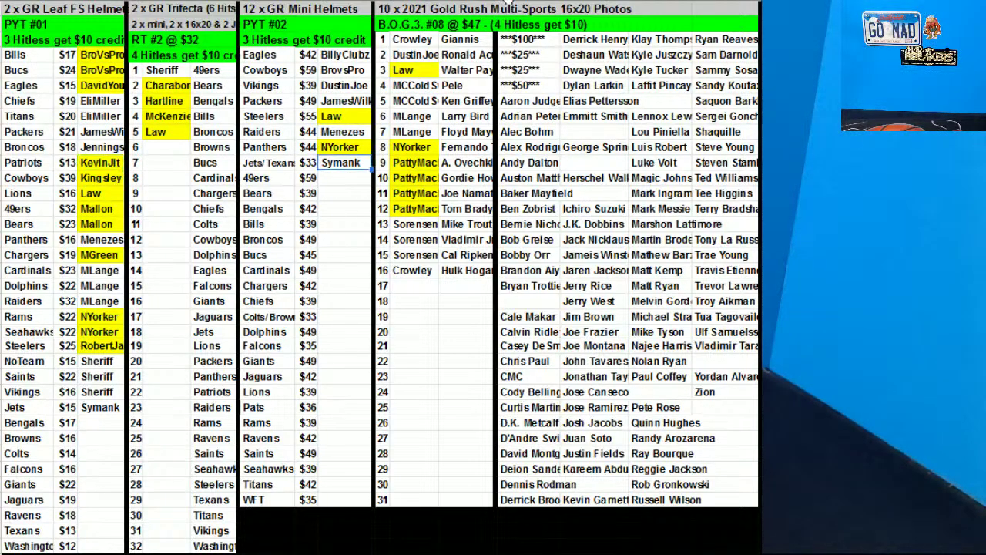
pyautogui.click(584, 5)
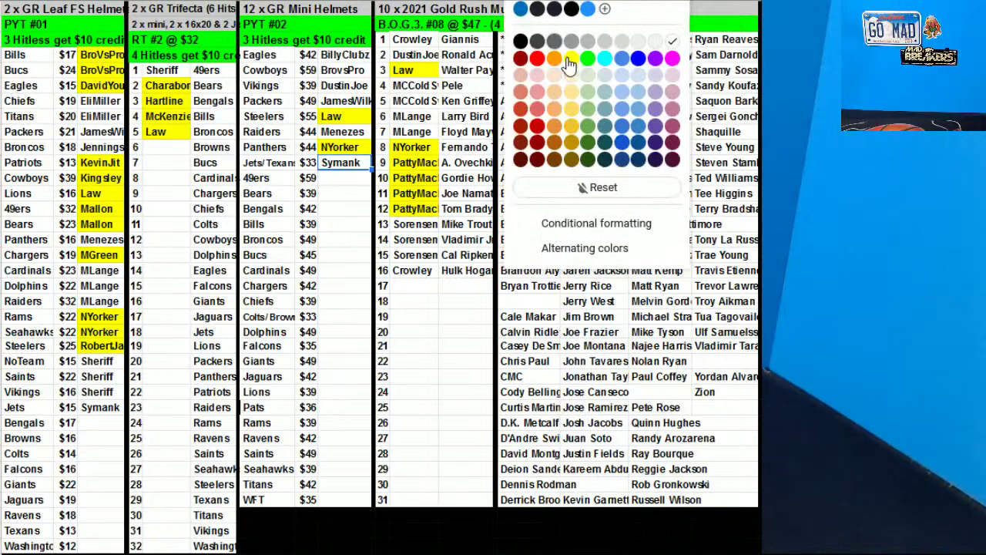
pyautogui.click(571, 61)
pyautogui.click(103, 407)
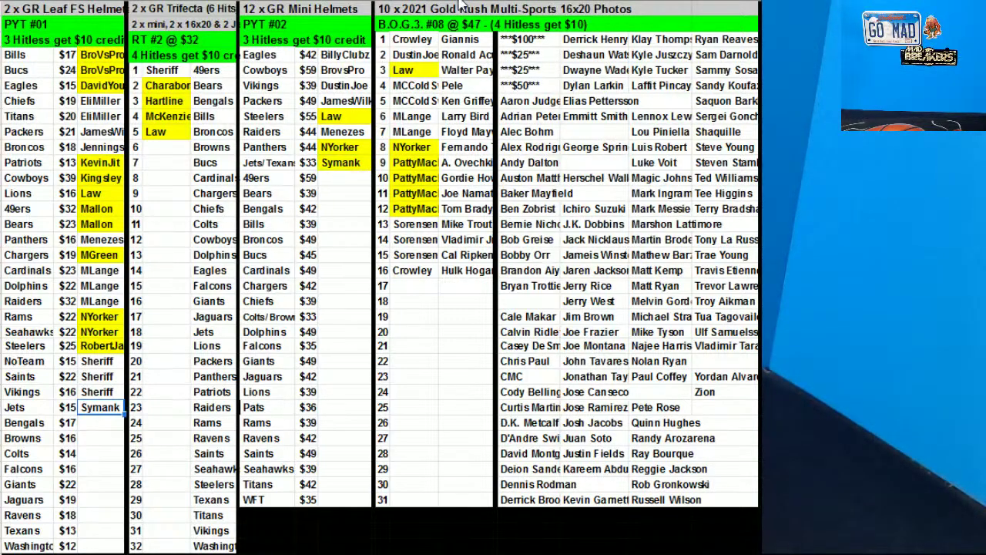
pyautogui.click(584, 4)
pyautogui.click(570, 60)
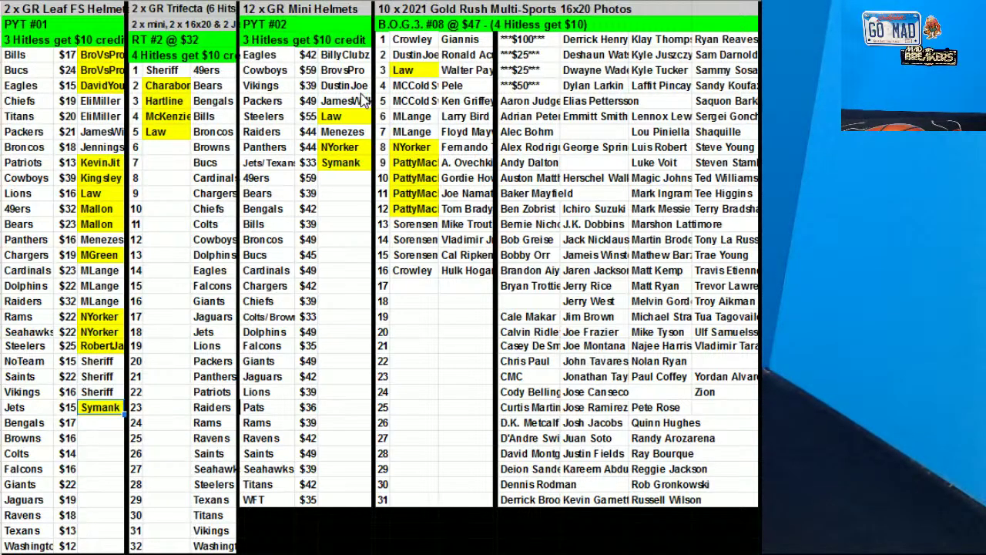
# Fill the Packers mini helmet and Packers Leaf helmet buyer cells yellow
pyautogui.click(356, 105)
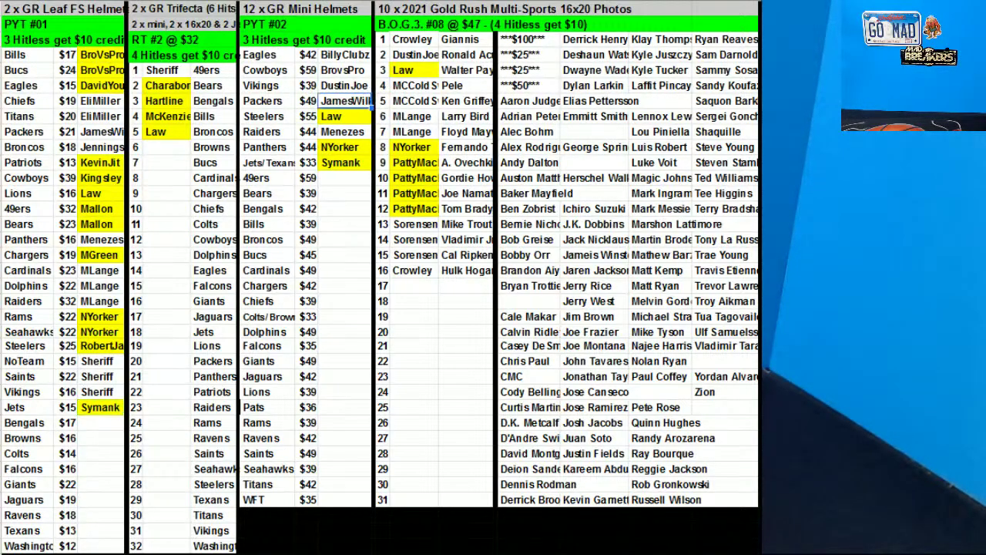
pyautogui.click(521, 2)
pyautogui.click(570, 60)
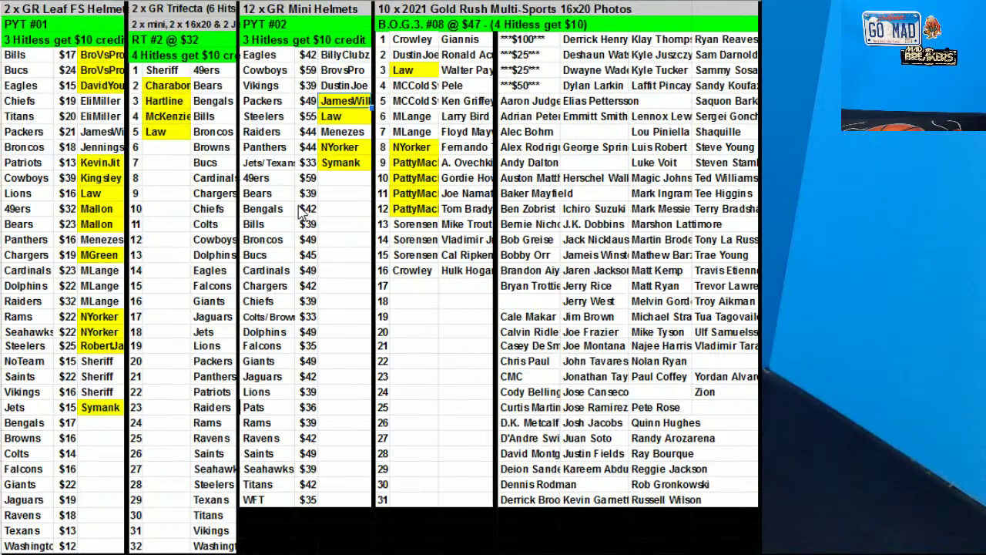
pyautogui.click(112, 133)
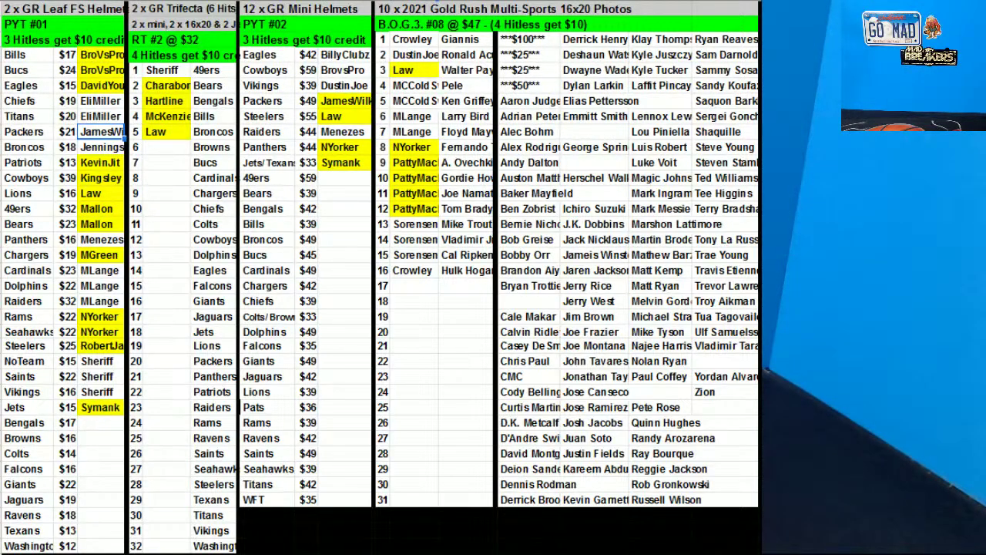
pyautogui.click(521, 1)
pyautogui.click(570, 61)
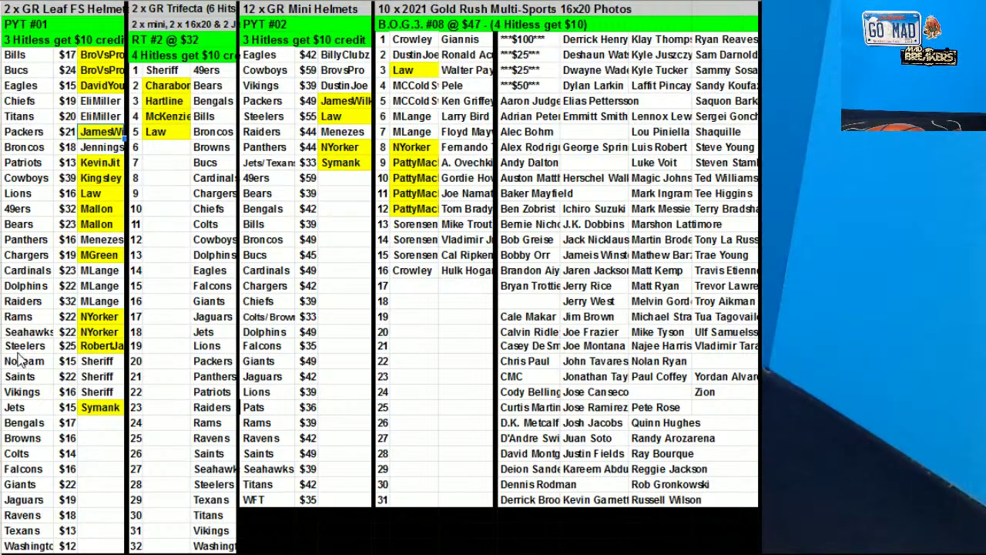
pyautogui.click(90, 442)
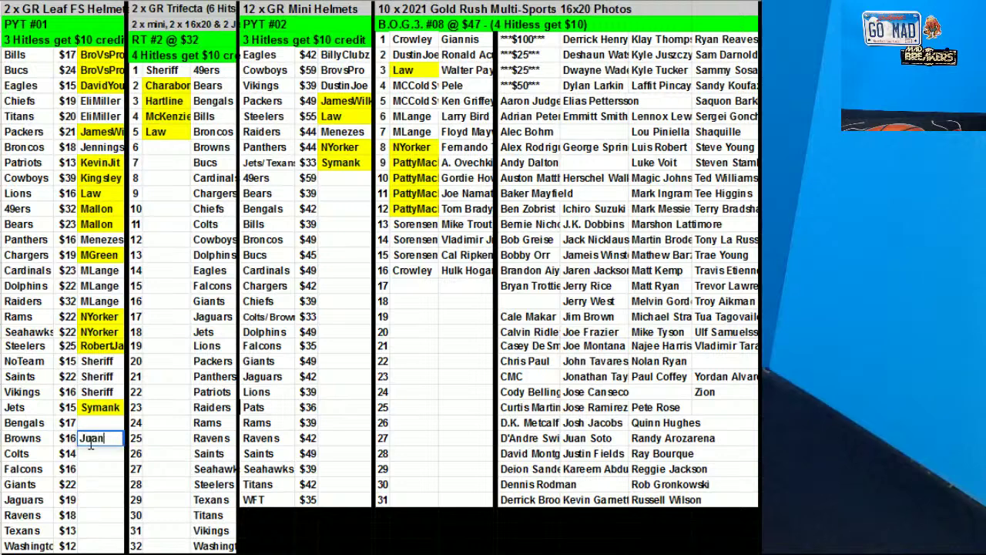
# Enter buyer names beside Browns $16 and Ravens $18, correcting a typo in the first
pyautogui.click(106, 521)
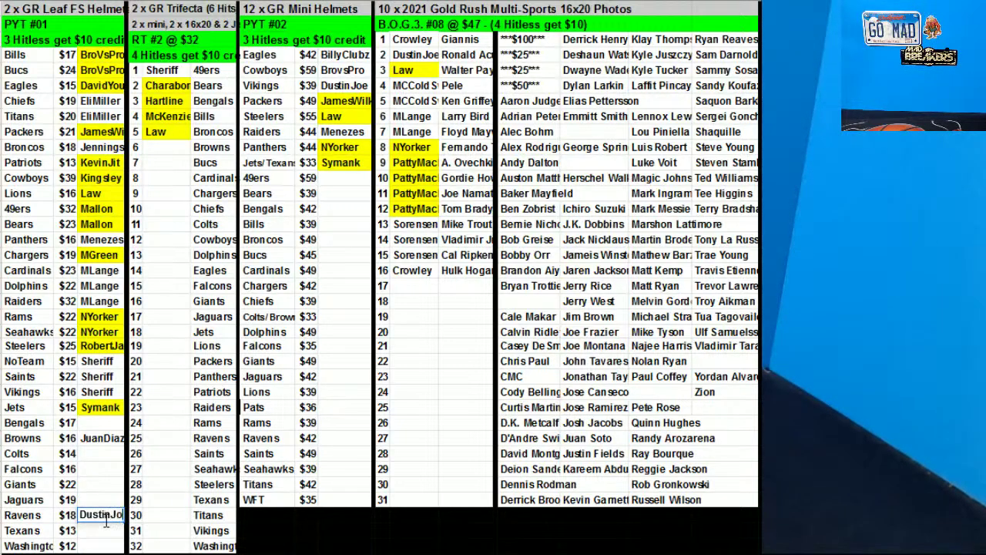
pyautogui.moveTo(44, 60); pyautogui.dragTo(110, 523)
# Sort the Leaf FS helmet range A4:C34 by column C, A→Z
pyautogui.rightClick(84, 339)
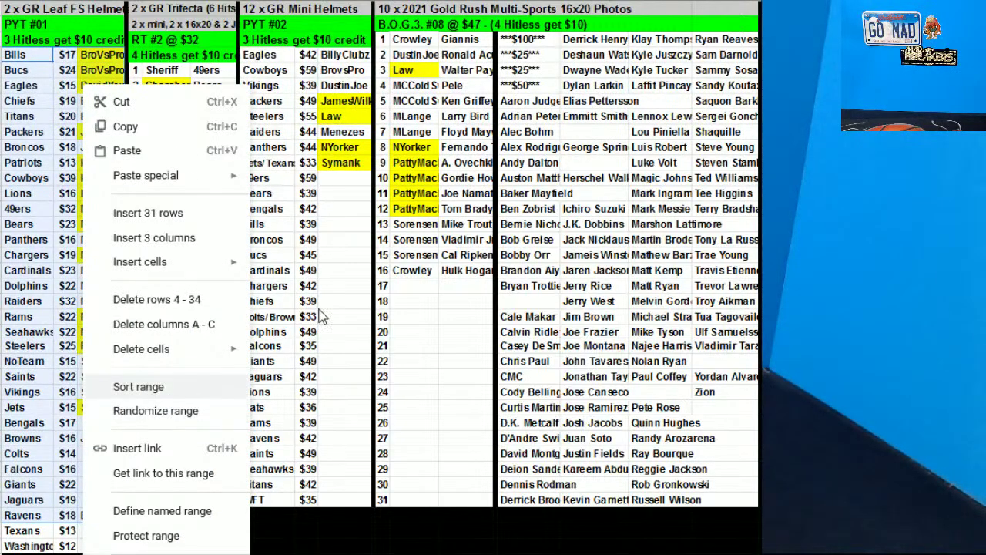
pyautogui.click(146, 383)
pyautogui.click(463, 266)
pyautogui.click(472, 315)
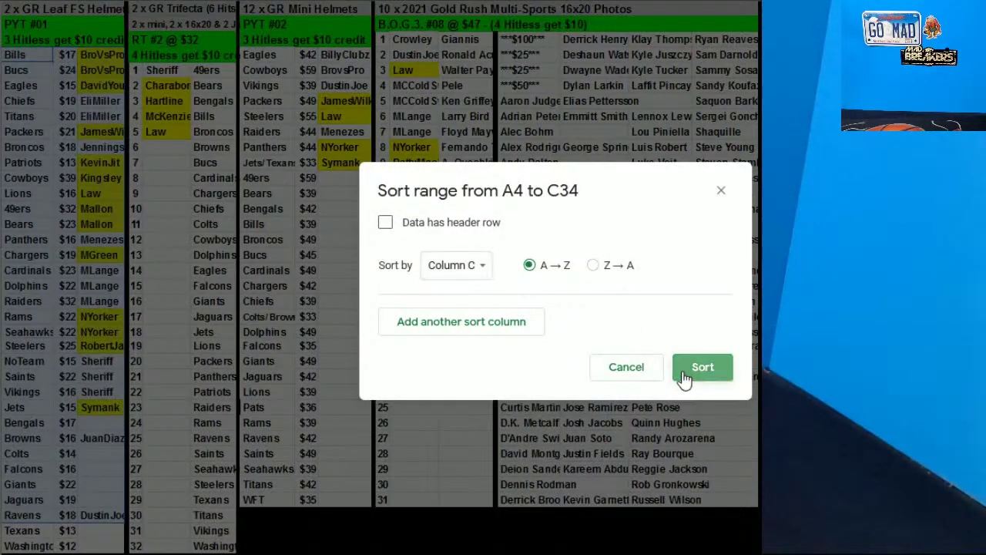
pyautogui.click(686, 376)
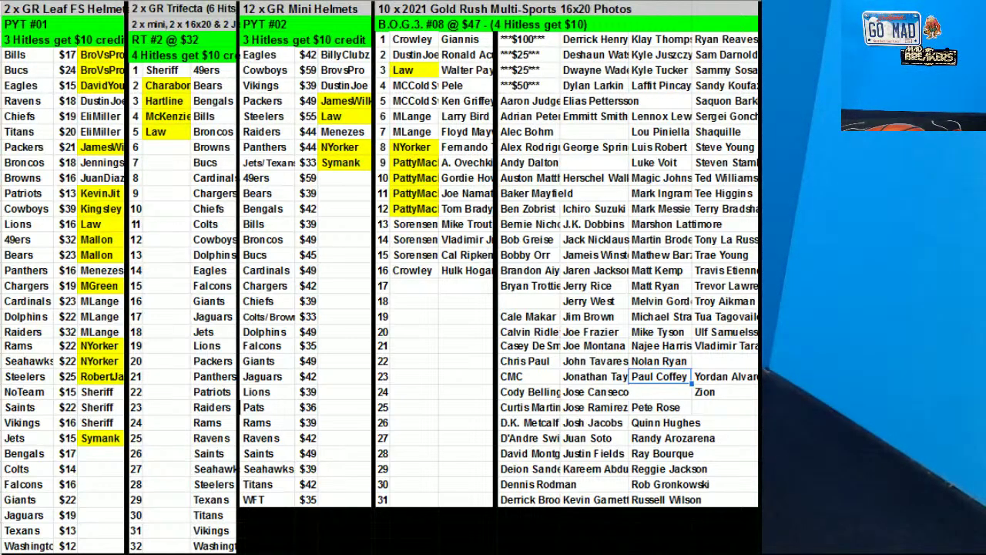
# Enter the buyer's name in Trifecta spot 6, redoing a misspelled first attempt
pyautogui.click(177, 153)
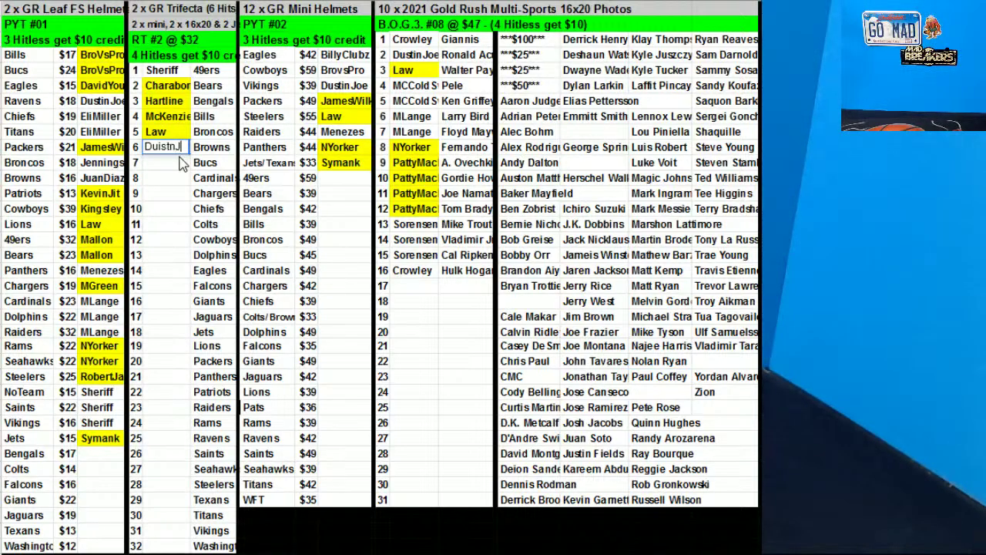
pyautogui.press('Escape')
pyautogui.click(165, 178)
pyautogui.hotkey('ctrl', 'z')
pyautogui.click(164, 148)
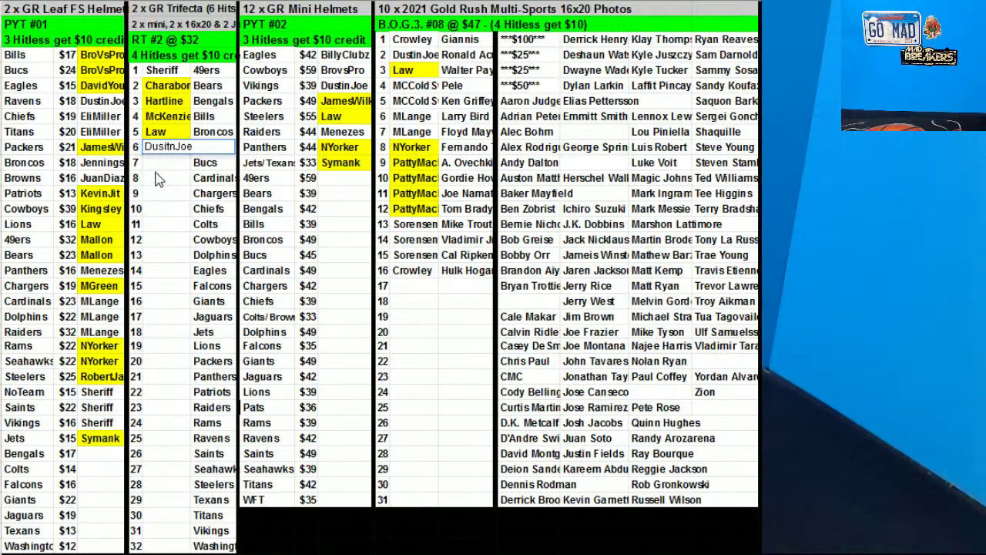
pyautogui.press('Return')
pyautogui.moveTo(157, 152); pyautogui.dragTo(169, 549)
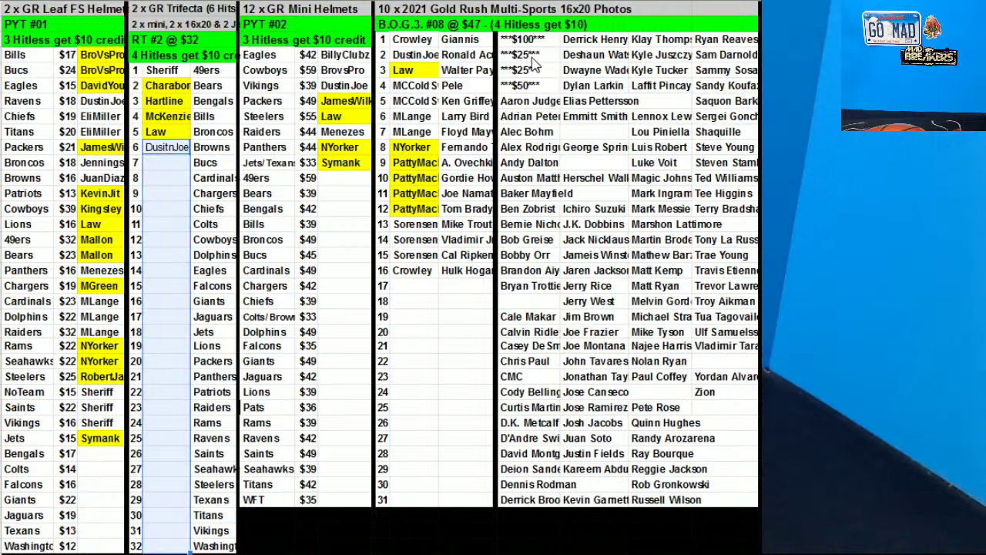
pyautogui.click(515, 145)
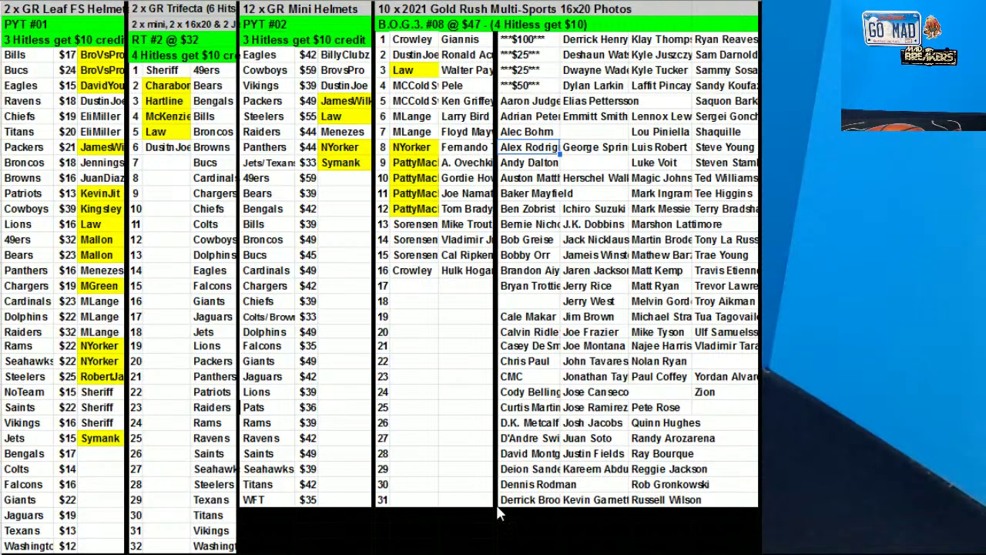
# Fill the Cardinals, Dolphins, Raiders and Browns buyer cells yellow
pyautogui.moveTo(108, 302); pyautogui.dragTo(69, 323)
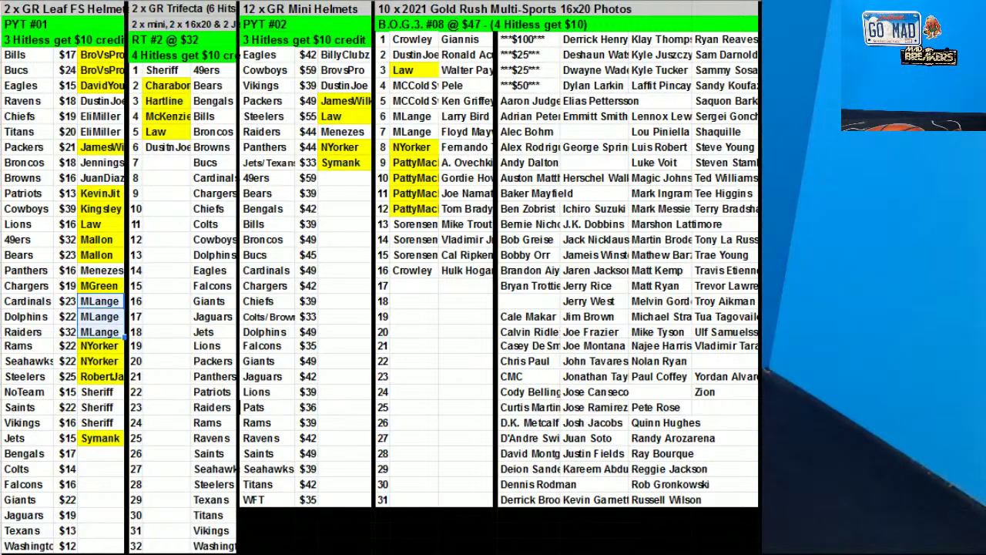
pyautogui.click(562, 3)
pyautogui.click(586, 62)
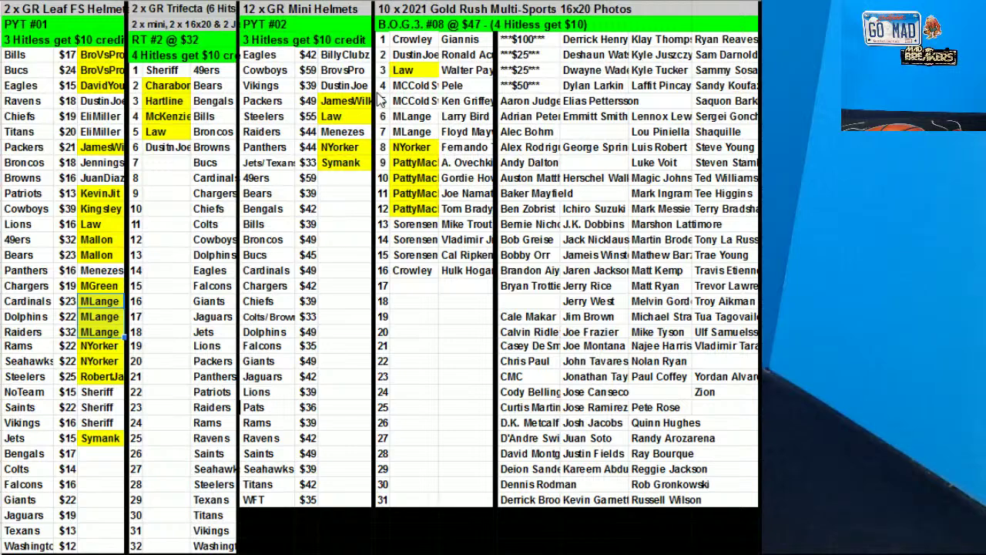
pyautogui.click(120, 165)
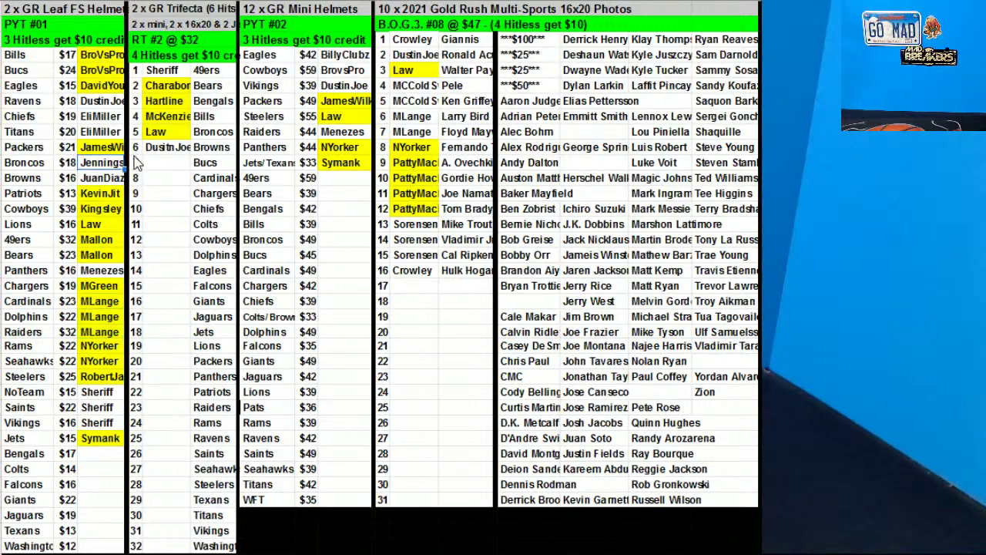
pyautogui.click(119, 179)
pyautogui.click(521, 1)
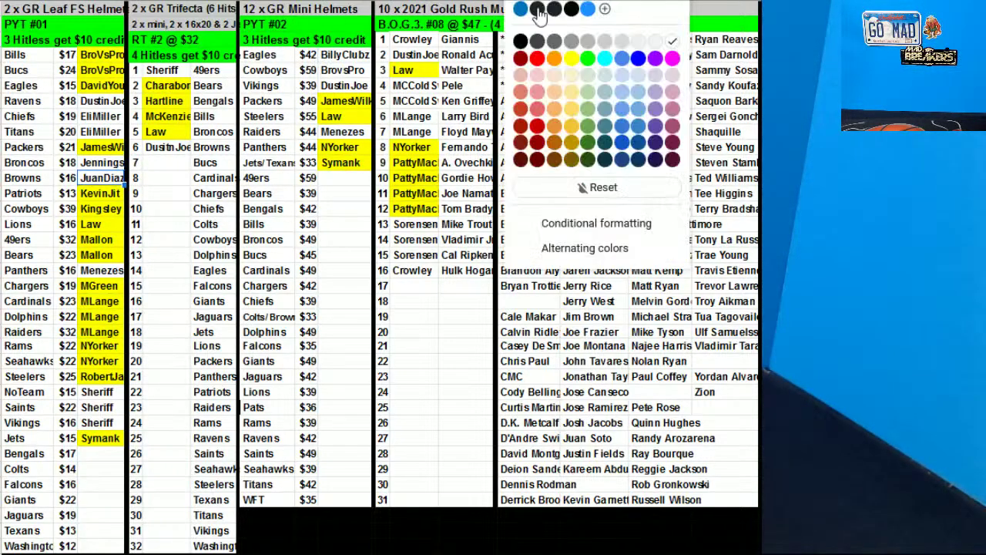
pyautogui.click(572, 60)
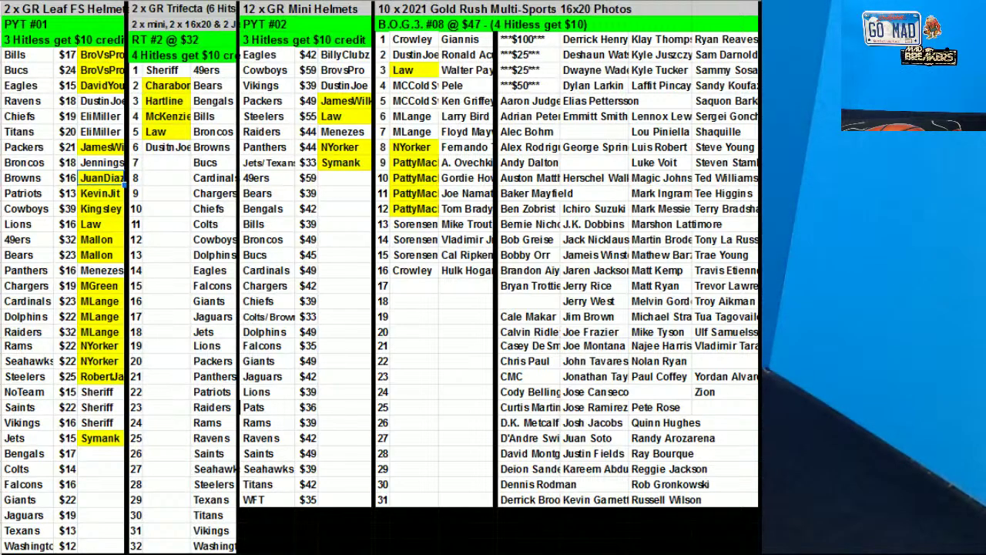
# Enter a buyer for Trifecta spot 7 and delete the team names beside Trifecta rows 1–32
pyautogui.click(185, 165)
pyautogui.write('BroVsPr')
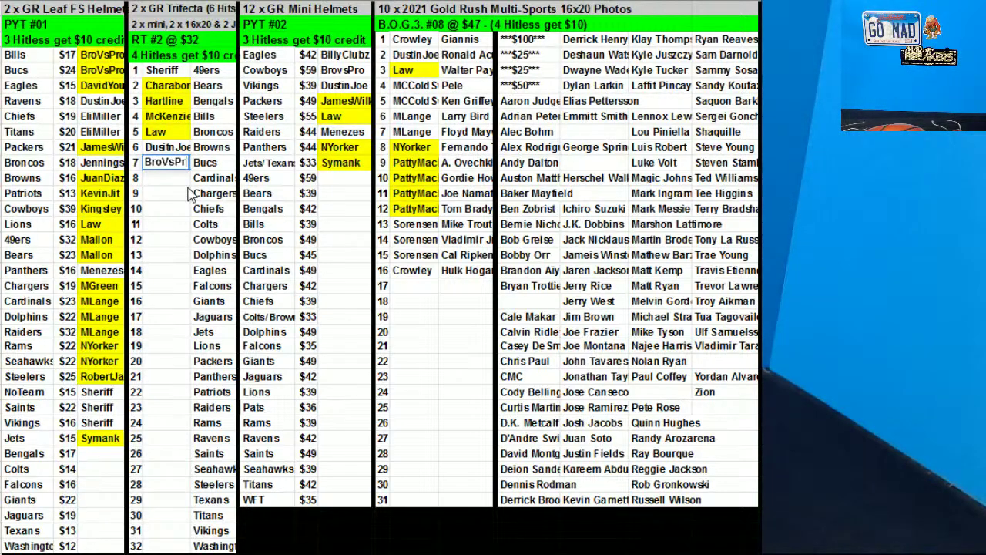
pyautogui.write('o')
pyautogui.moveTo(208, 71); pyautogui.dragTo(237, 544)
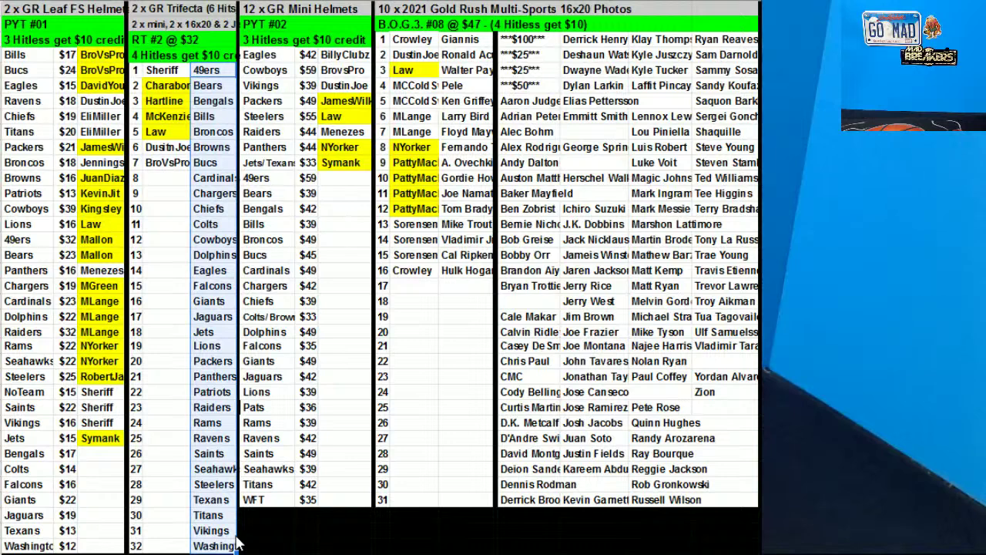
pyautogui.press('Delete')
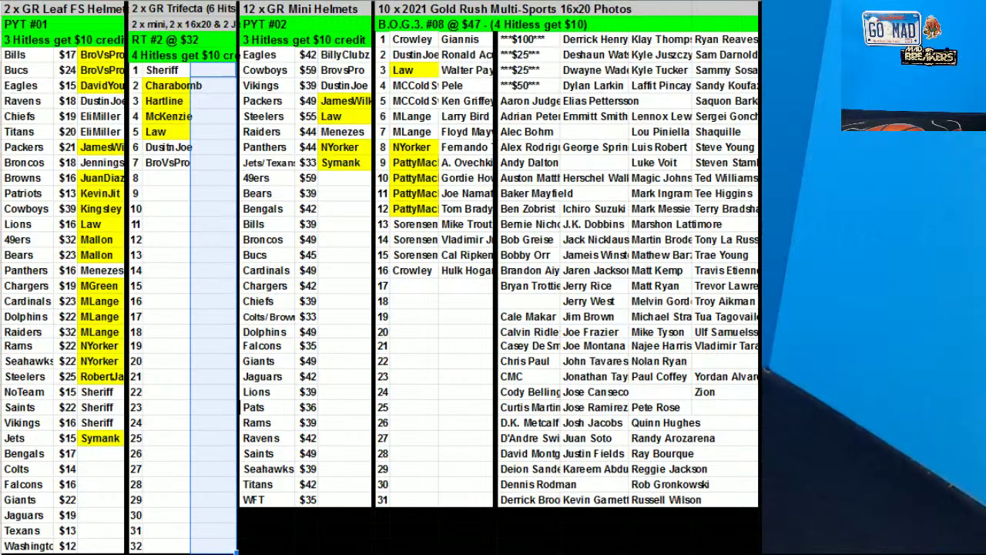
# Enter the buyer's name beside Jaguars $19 in the Leaf FS list
pyautogui.click(88, 520)
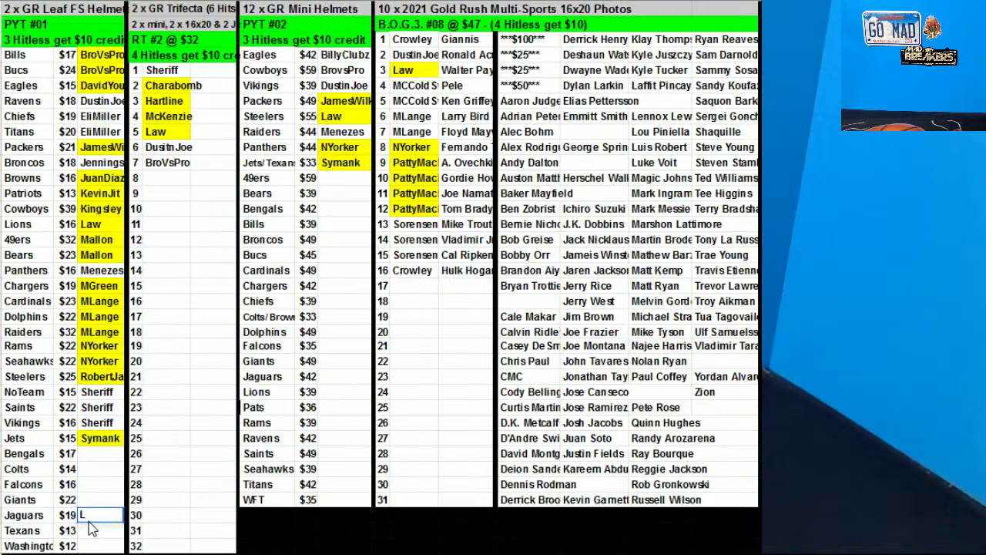
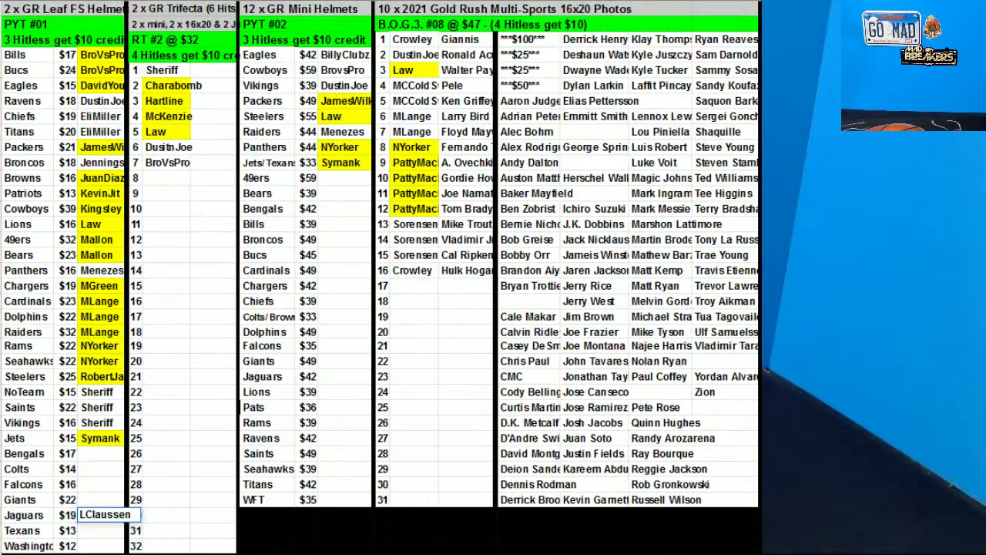
pyautogui.click(414, 43)
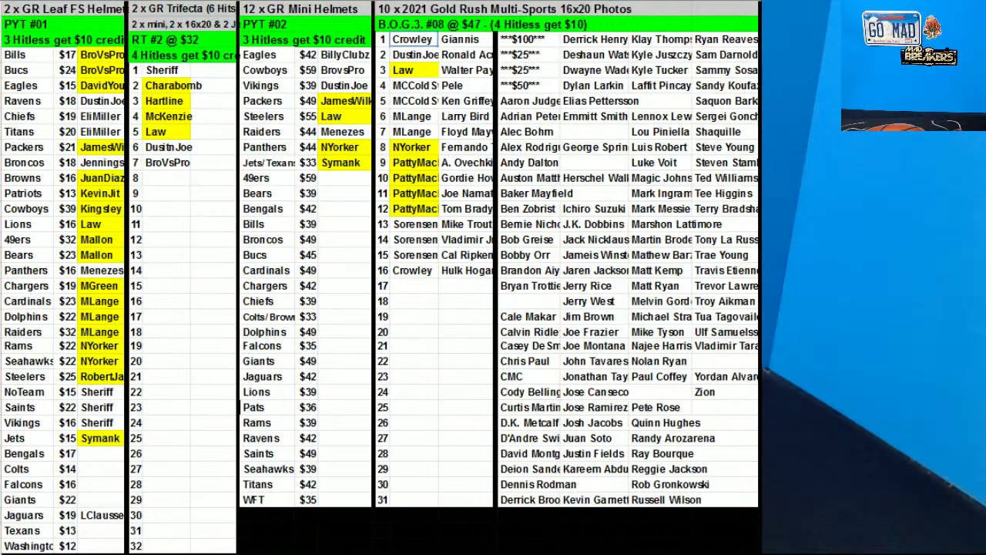
# Fill the Gold Rush spot 1 buyer cell yellow and paste it onto spot 16
pyautogui.click(574, 1)
pyautogui.click(574, 58)
pyautogui.hotkey('ctrl', 'c')
pyautogui.click(413, 270)
pyautogui.hotkey('ctrl', 'v')
# Sort the 16 Gold Rush buyer and photo rows by buyer
pyautogui.moveTo(420, 43); pyautogui.dragTo(468, 280)
pyautogui.rightClick(470, 146)
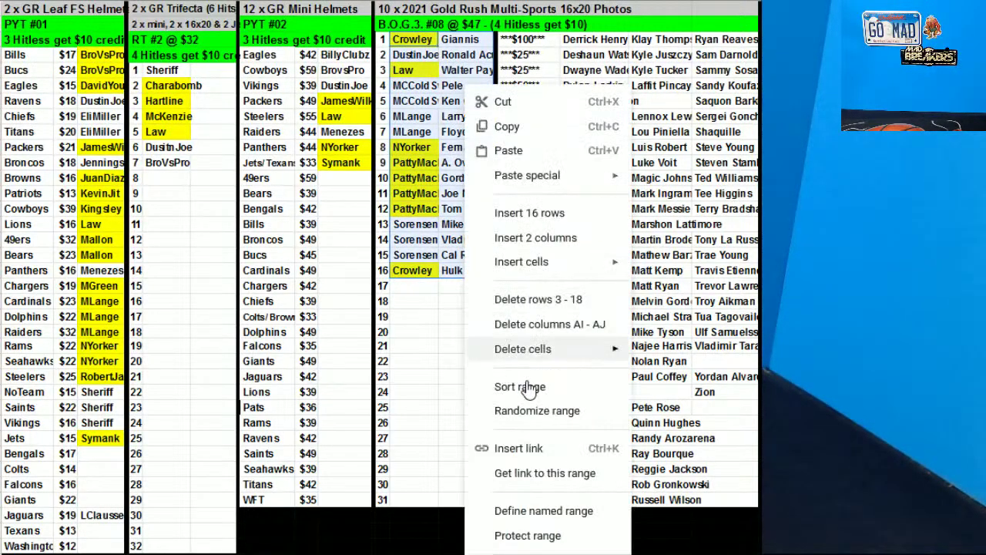
pyautogui.click(532, 385)
pyautogui.click(703, 368)
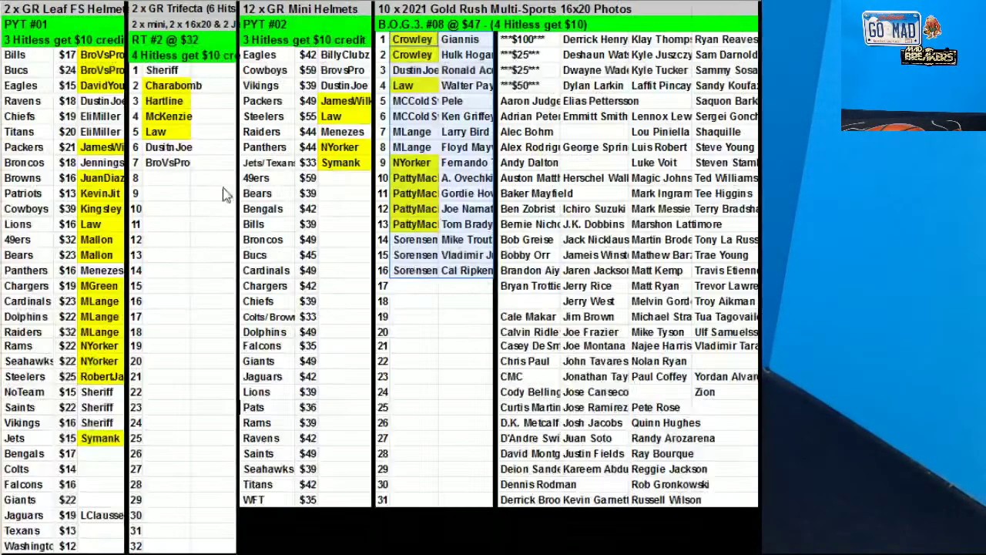
pyautogui.click(35, 60)
# Sort the selected Leaf helmet rows by the buyer column C
pyautogui.keyDown('shift'); pyautogui.click(74, 521); pyautogui.keyUp('shift')
pyautogui.rightClick(24, 296)
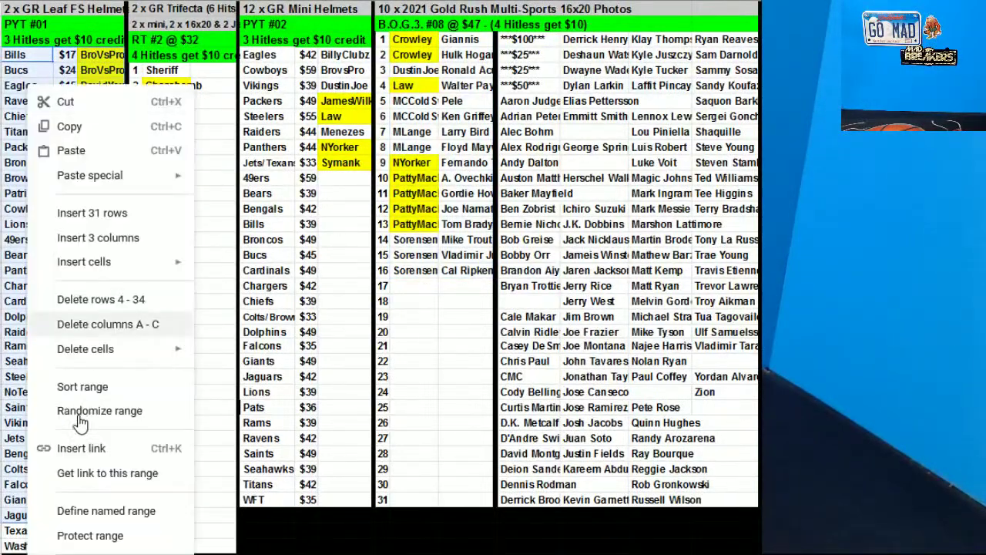
pyautogui.press('Return')
pyautogui.click(478, 267)
pyautogui.click(501, 315)
pyautogui.click(703, 367)
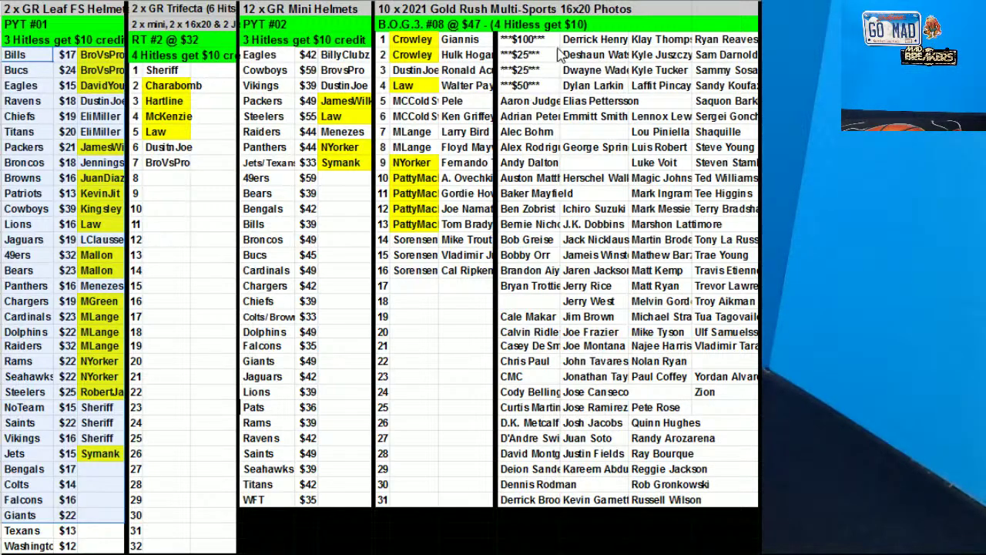
# Sort the first two Gold Rush player-name columns A→Z
pyautogui.click(541, 164)
pyautogui.hotkey('ctrl', 'space')
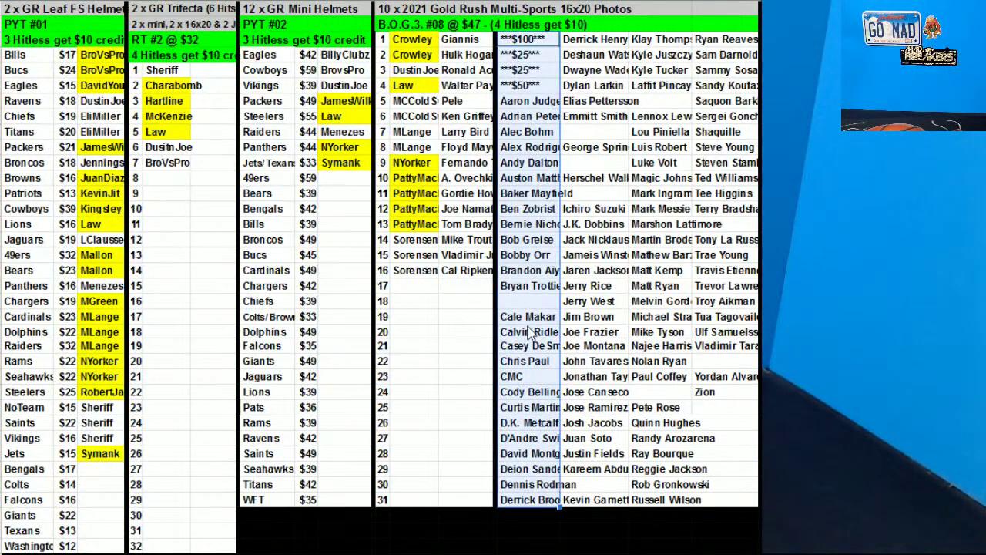
pyautogui.rightClick(557, 164)
pyautogui.click(695, 378)
pyautogui.click(699, 366)
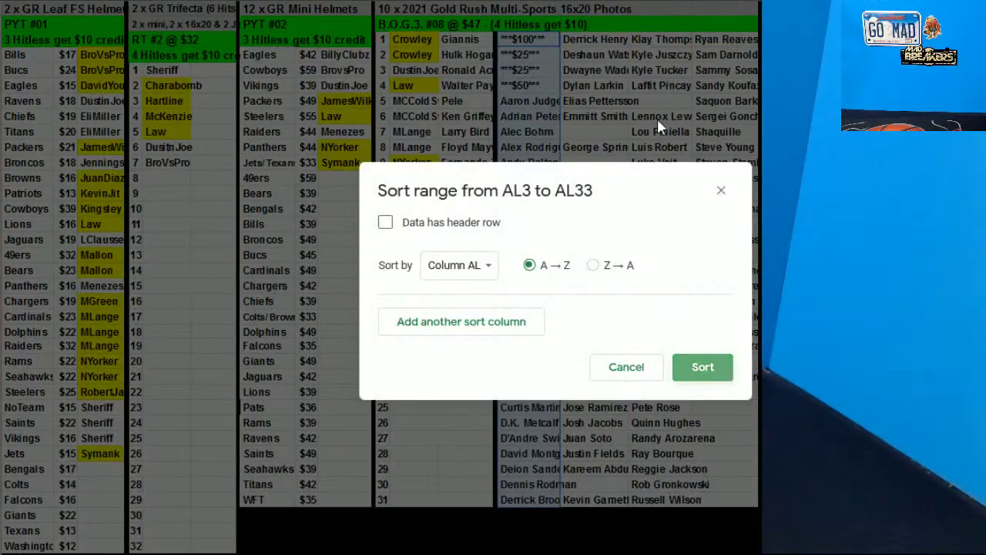
pyautogui.moveTo(613, 48); pyautogui.dragTo(600, 505)
pyautogui.rightClick(605, 250)
pyautogui.click(709, 385)
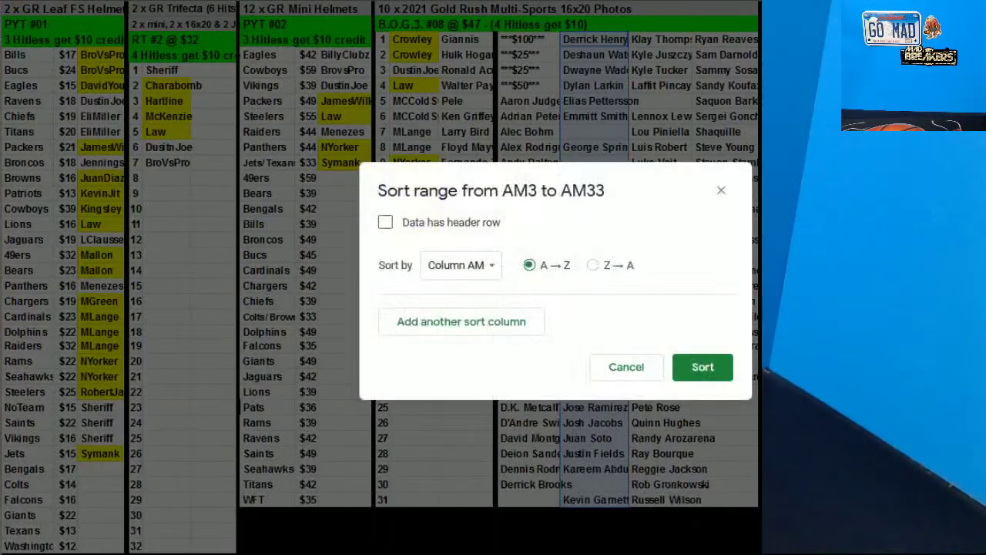
pyautogui.click(703, 368)
# Sort the third and fourth Gold Rush player-name columns A→Z
pyautogui.moveTo(669, 501); pyautogui.dragTo(659, 40)
pyautogui.rightClick(653, 222)
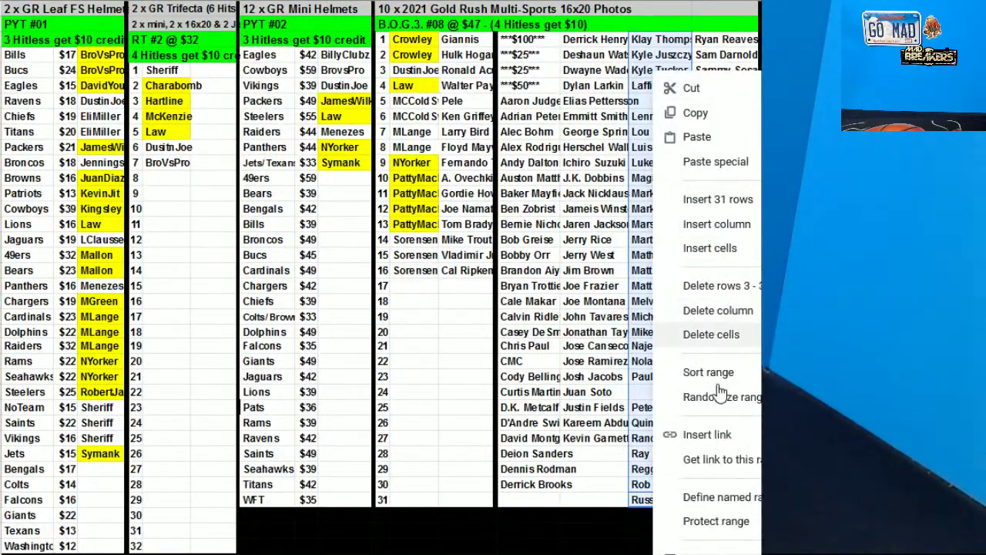
pyautogui.click(709, 372)
pyautogui.click(727, 366)
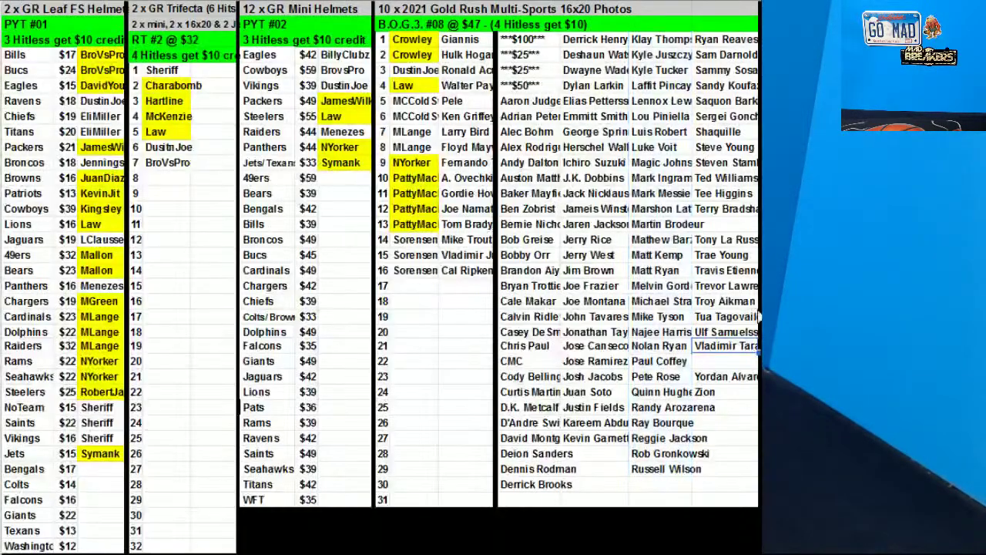
pyautogui.moveTo(721, 43); pyautogui.dragTo(720, 397)
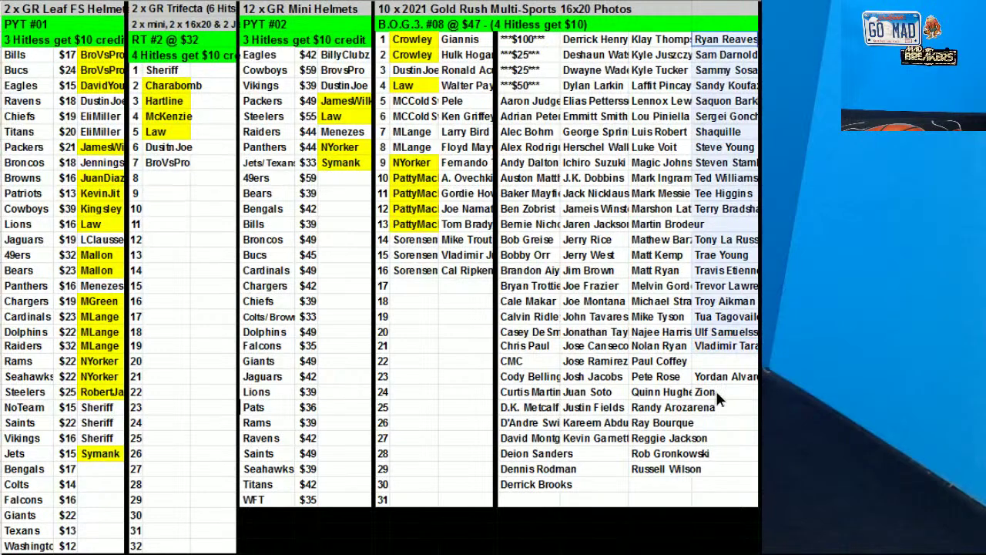
pyautogui.rightClick(732, 243)
pyautogui.click(747, 386)
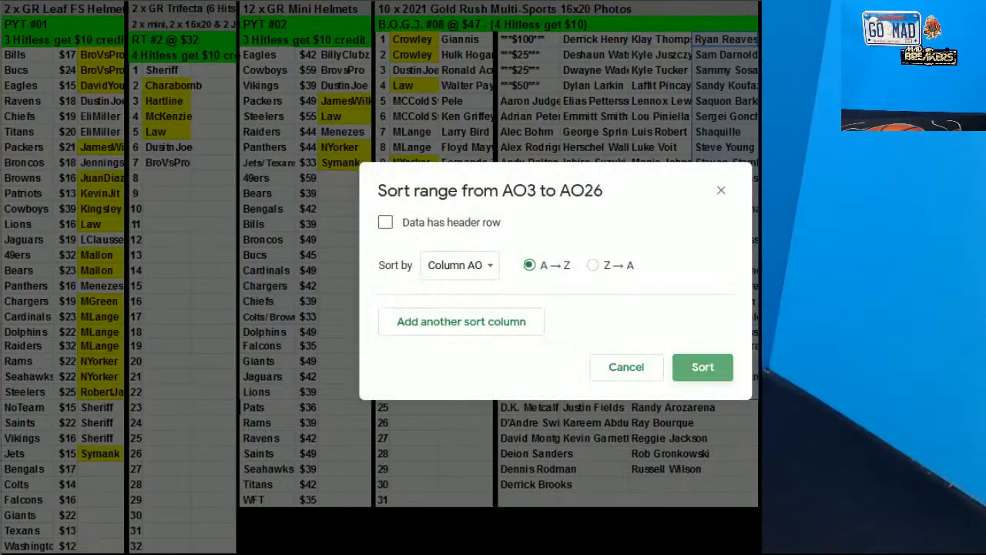
pyautogui.click(701, 365)
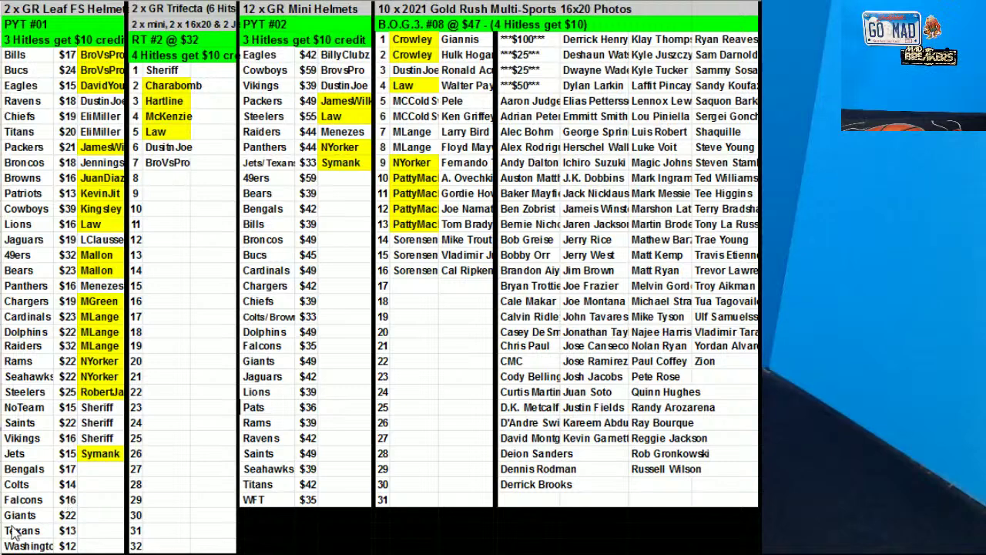
# Enter an orange FILLER buyer from Bengals down through Washington
pyautogui.moveTo(30, 469); pyautogui.dragTo(69, 547)
pyautogui.click(87, 467)
pyautogui.write('FlLLER')
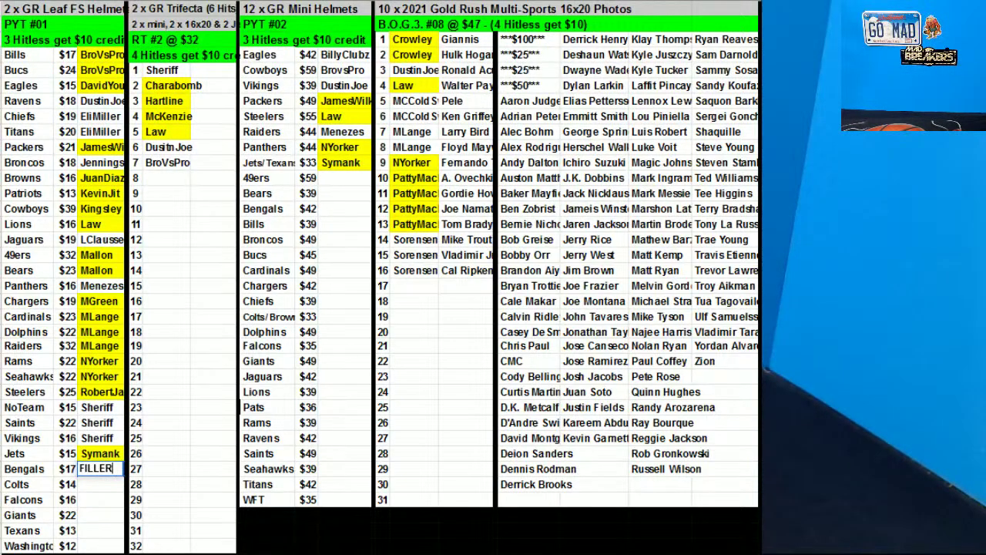
pyautogui.click(527, 3)
pyautogui.click(554, 58)
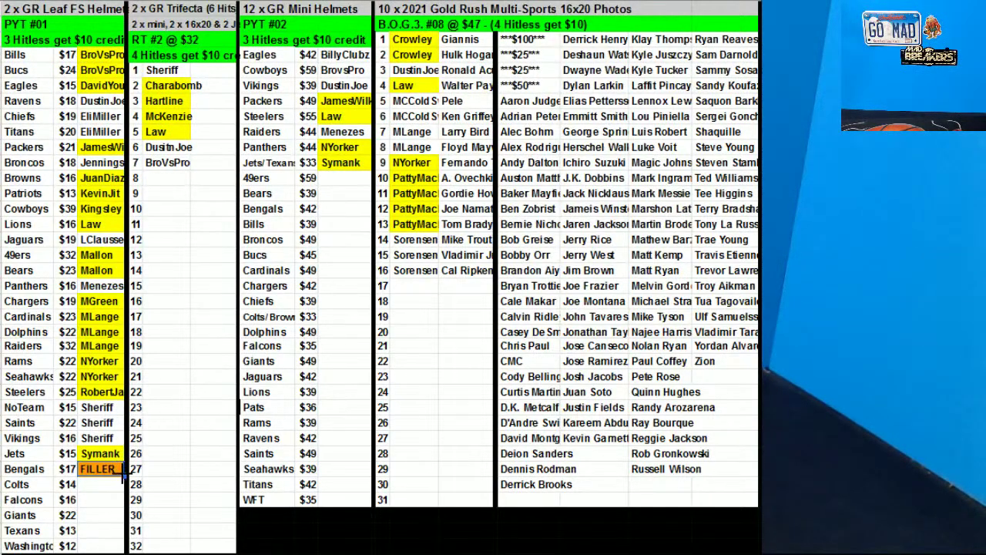
pyautogui.moveTo(125, 527); pyautogui.dragTo(119, 546)
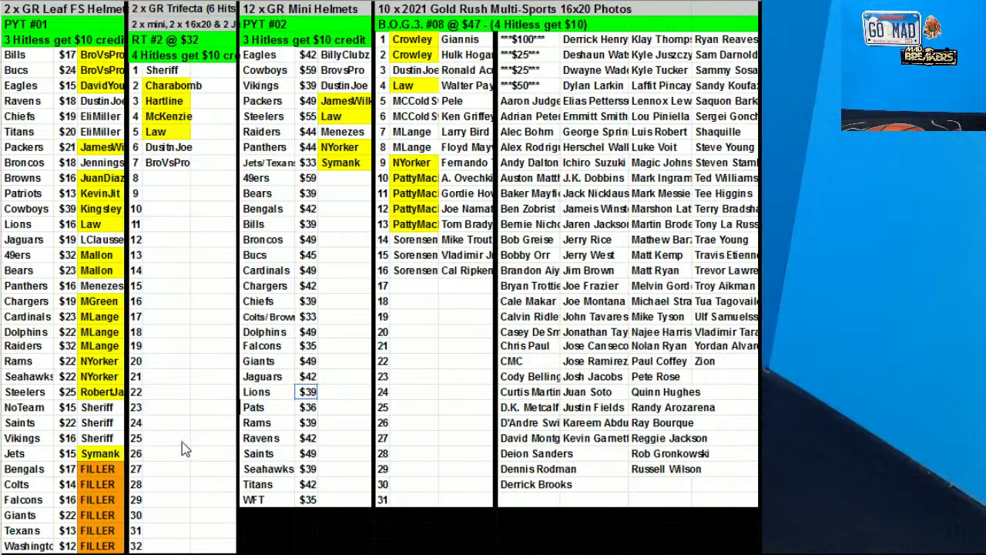
# Paste the orange FILLER into Trifecta spots 8, 9 and 10
pyautogui.click(120, 470)
pyautogui.hotkey('ctrl', 'c')
pyautogui.click(163, 177)
pyautogui.hotkey('ctrl', 'v')
pyautogui.click(164, 199)
pyautogui.hotkey('ctrl', 'v')
pyautogui.click(163, 210)
pyautogui.hotkey('ctrl', 'v')
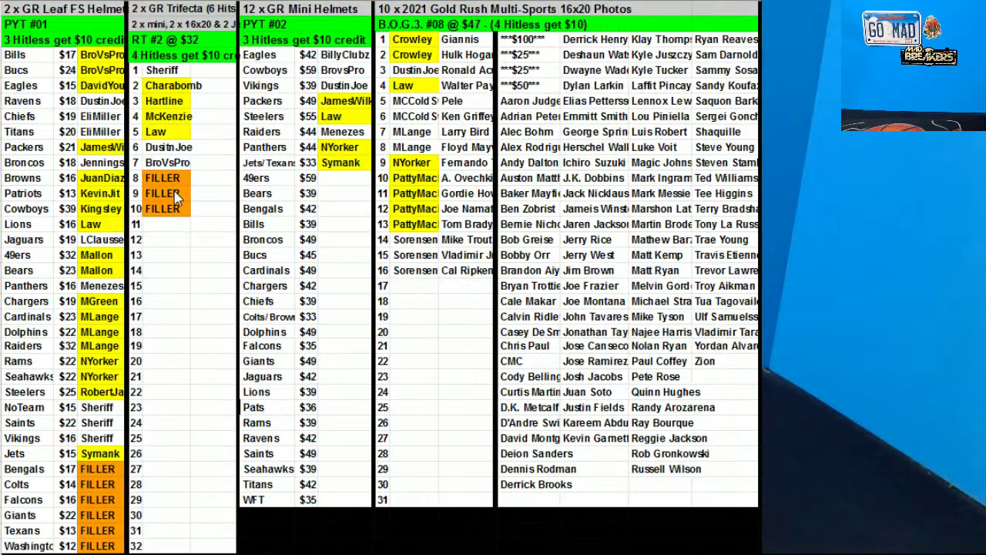
# Paste FILLER beside the 49ers and Bears in PYT #02, then copy those team and price cells
pyautogui.moveTo(162, 178); pyautogui.dragTo(162, 193)
pyautogui.hotkey('ctrl', 'c')
pyautogui.click(339, 178)
pyautogui.hotkey('ctrl', 'v')
pyautogui.moveTo(262, 178); pyautogui.dragTo(308, 193)
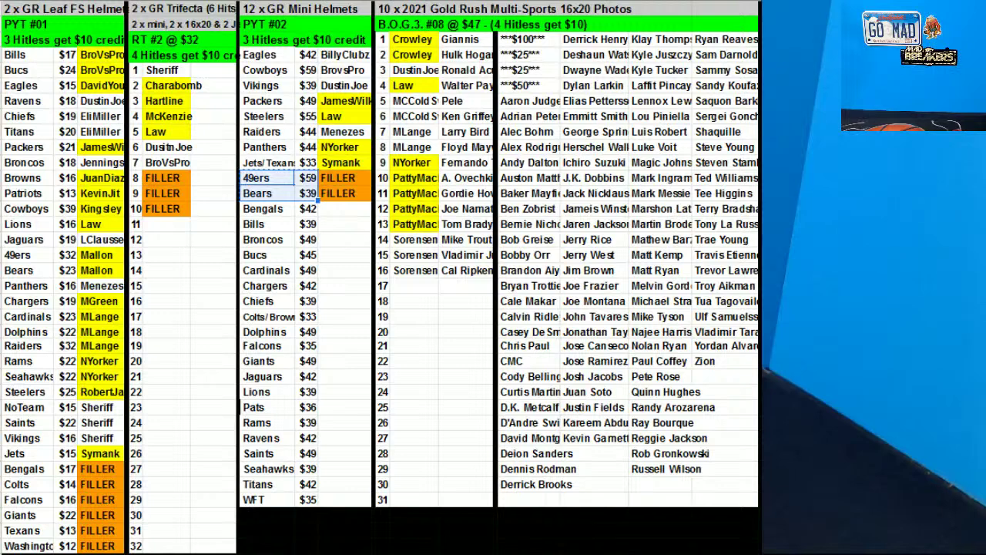
pyautogui.hotkey('ctrl', 'c')
pyautogui.click(415, 285)
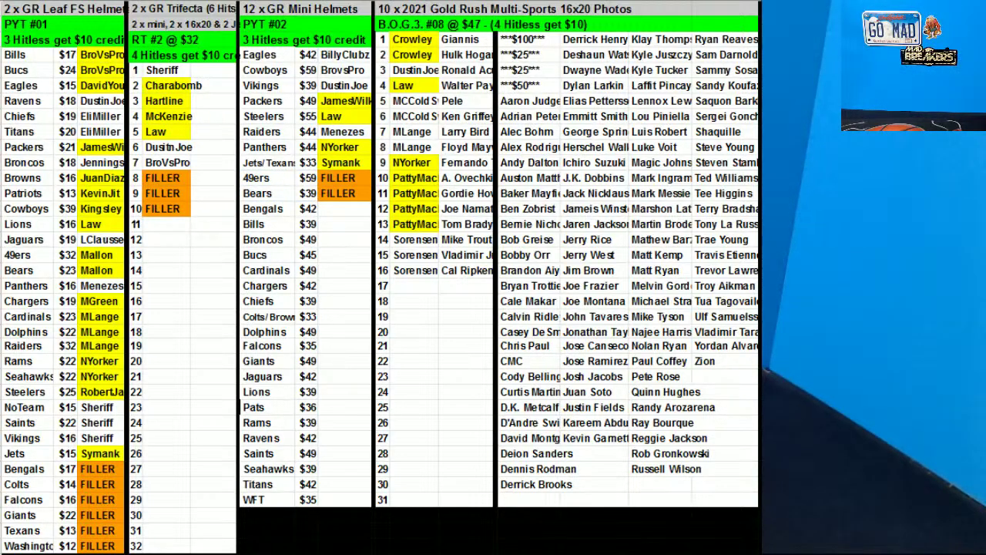
# Mark Gold Rush photo rows 17–19 as FILLER and set up a Z→A sort of AV2:AW15
pyautogui.click(185, 181)
pyautogui.hotkey('ctrl', 'c')
pyautogui.moveTo(423, 286); pyautogui.dragTo(434, 302)
pyautogui.hotkey('ctrl', 'v')
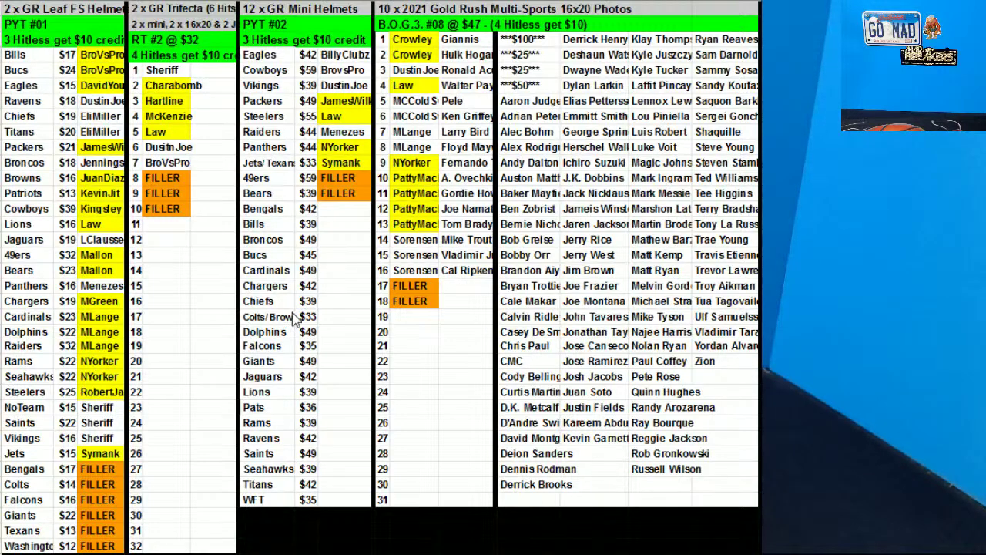
pyautogui.click(413, 312)
pyautogui.hotkey('ctrl', 'v')
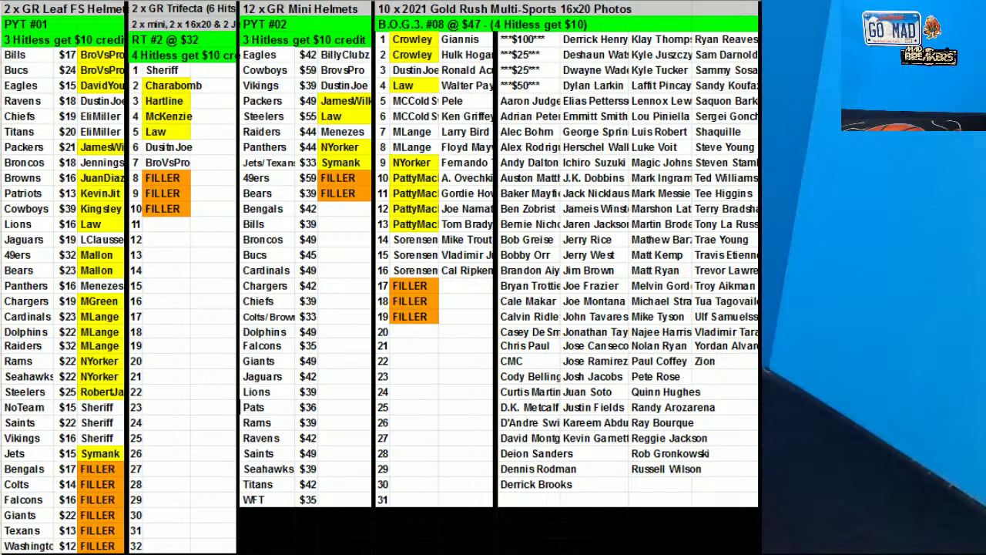
pyautogui.click(727, 327)
pyautogui.click(612, 264)
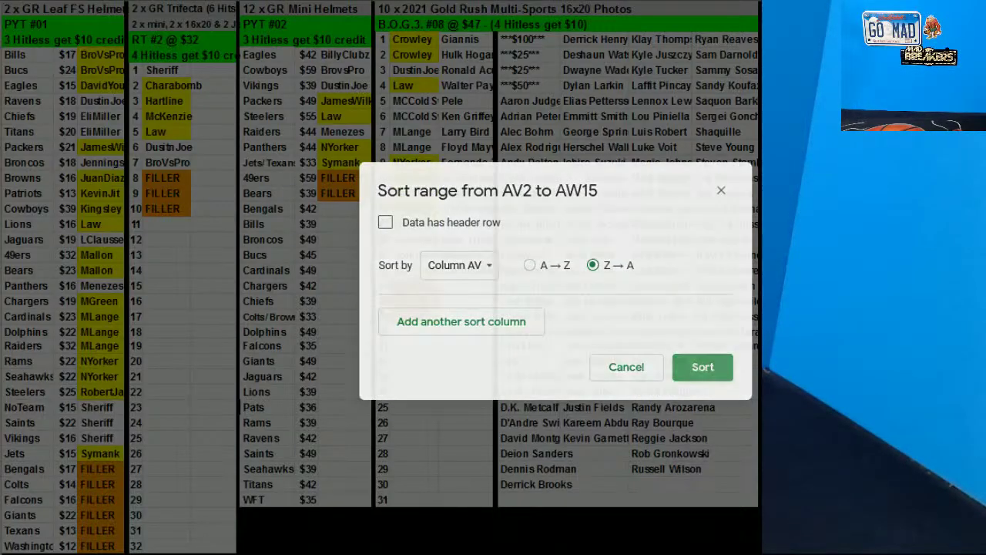
# Apply the Z→A sort so the 50/50 spots run from $59 down to $12
pyautogui.click(703, 367)
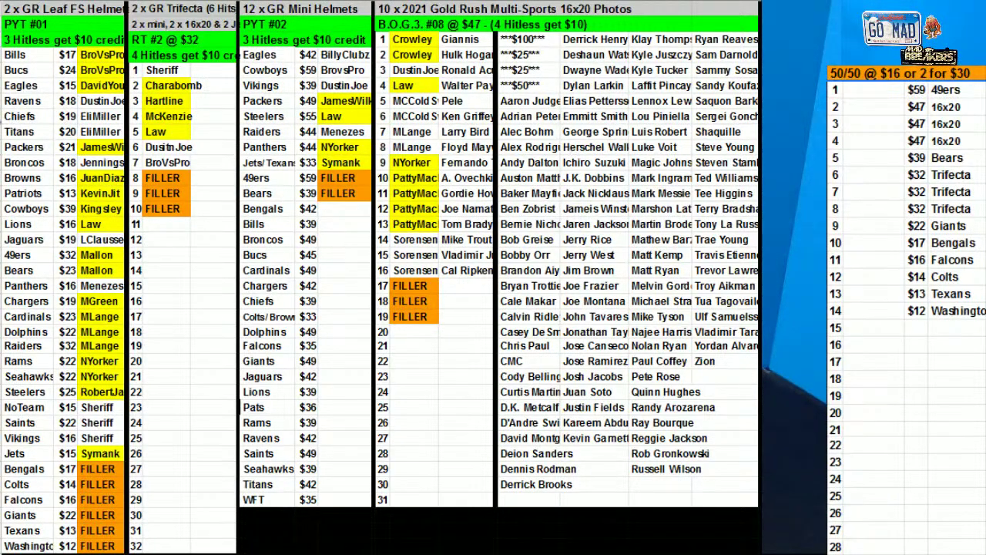
# Enter the buyer names for 50/50 spots 13 and 4
pyautogui.click(917, 244)
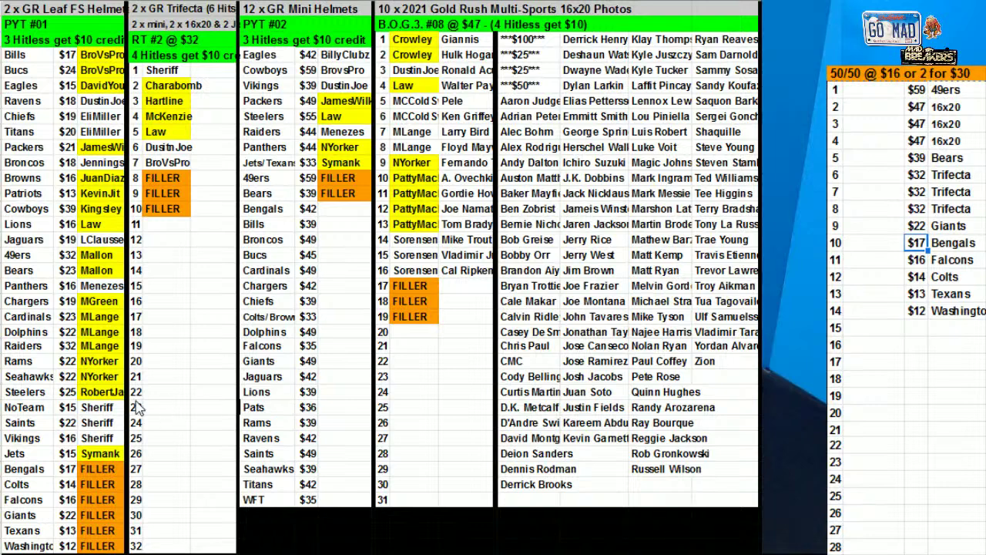
pyautogui.click(874, 296)
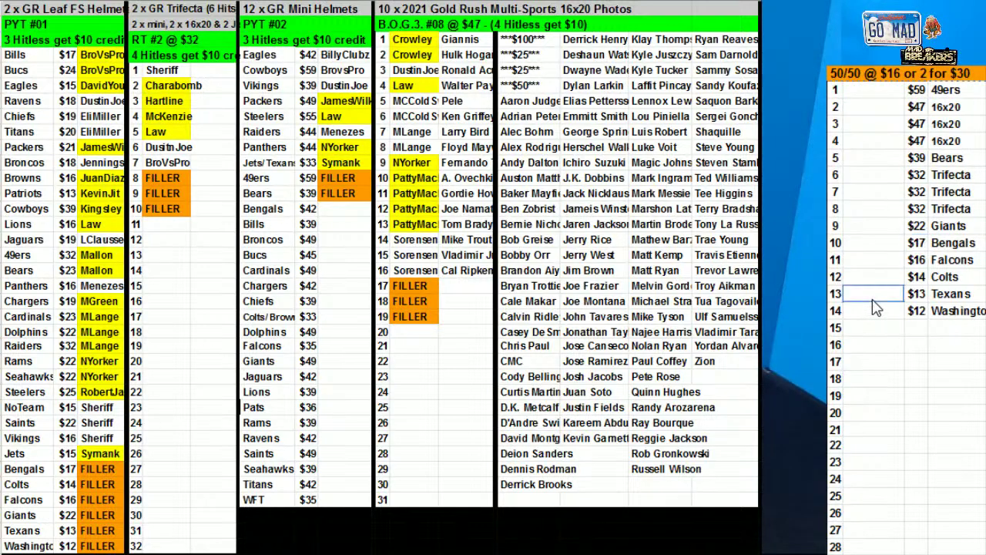
pyautogui.press('Up')
pyautogui.press('Up')
pyautogui.press('Up')
pyautogui.press('Up')
pyautogui.press('Up')
pyautogui.press('Up')
pyautogui.press('Up')
pyautogui.press('Up')
pyautogui.press('Up')
pyautogui.write('Bitzel')
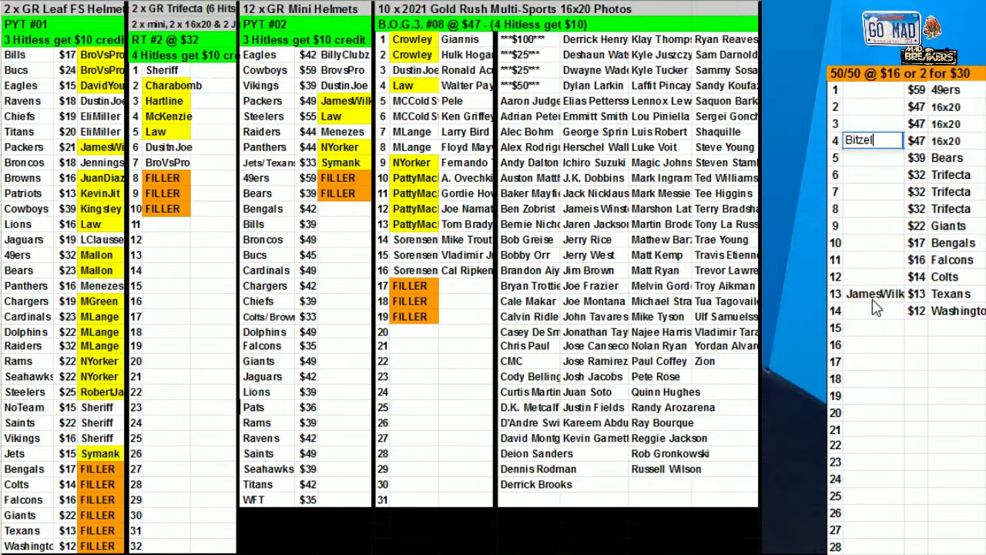
pyautogui.click(869, 330)
# Copy spot 4's buyer name into spots 9, 14, 17, 20, 23, 25 and 28
pyautogui.click(864, 142)
pyautogui.hotkey('ctrl', 'c')
pyautogui.click(870, 225)
pyautogui.hotkey('ctrl', 'v')
pyautogui.click(869, 311)
pyautogui.hotkey('ctrl', 'v')
pyautogui.click(869, 362)
pyautogui.hotkey('ctrl', 'v')
pyautogui.click(872, 413)
pyautogui.hotkey('ctrl', 'v')
pyautogui.click(875, 462)
pyautogui.hotkey('ctrl', 'v')
pyautogui.click(871, 495)
pyautogui.hotkey('ctrl', 'v')
pyautogui.click(871, 547)
pyautogui.hotkey('ctrl', 'v')
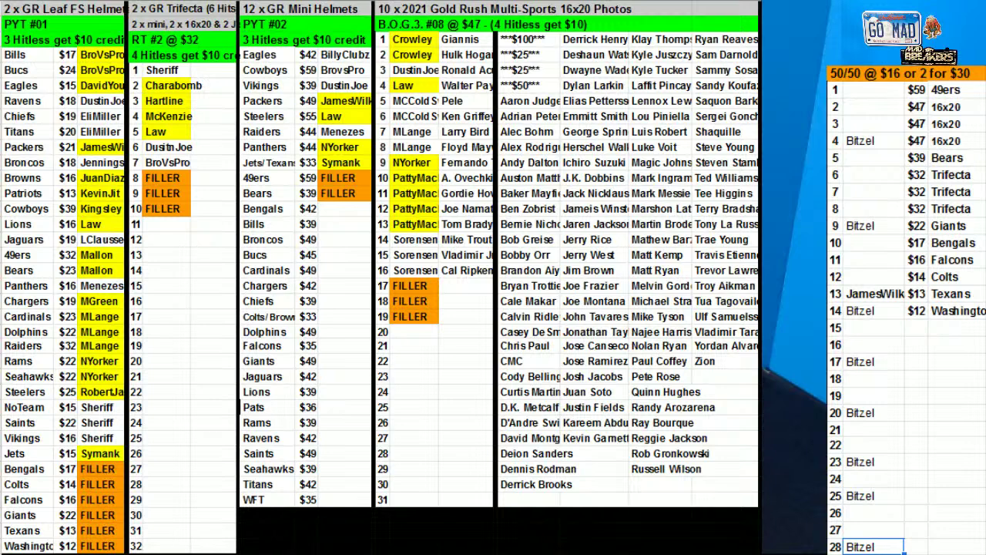
# Enter the buyer names for spots 11 and 3, correcting typos in each
pyautogui.click(874, 267)
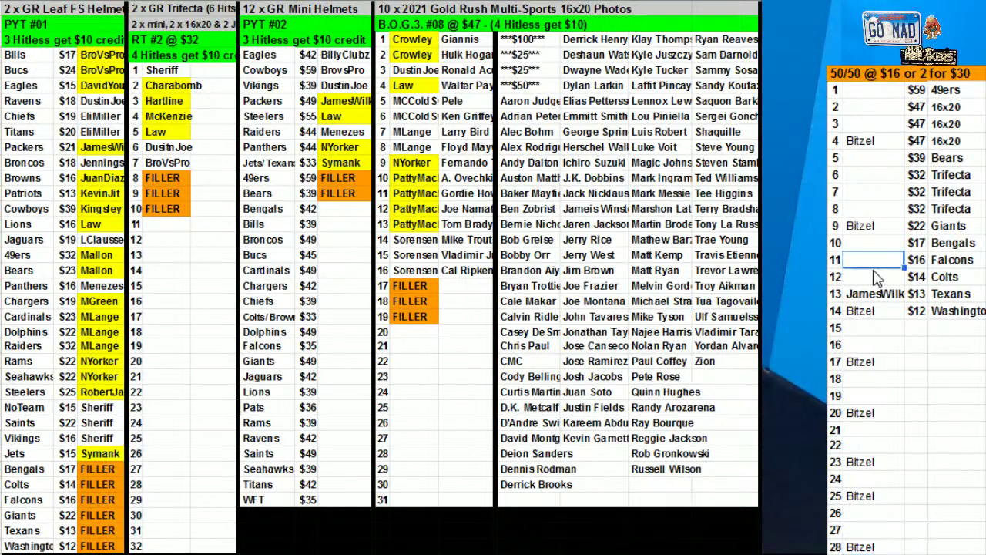
pyautogui.write('Dusti')
pyautogui.press('BackSpace')
pyautogui.press('BackSpace')
pyautogui.press('BackSpace')
pyautogui.press('BackSpace')
pyautogui.write('JV')
pyautogui.click(874, 127)
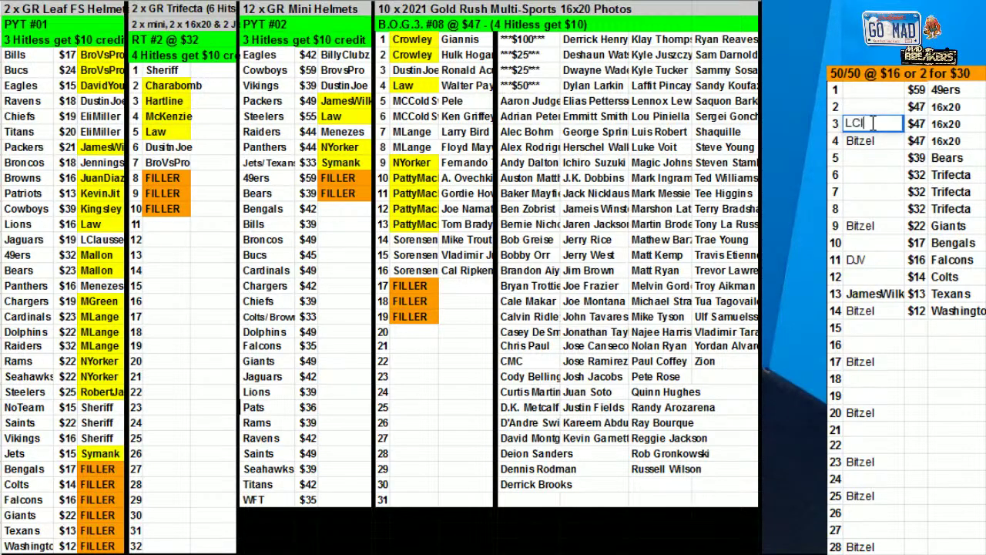
pyautogui.click(864, 222)
pyautogui.click(875, 124)
pyautogui.doubleClick(889, 129)
pyautogui.write('n')
pyautogui.press('Return')
# Copy spot 3's buyer name into spot 18 and select the spot-and-name range to row 28
pyautogui.press('Up')
pyautogui.hotkey('ctrl', 'c')
pyautogui.click(863, 378)
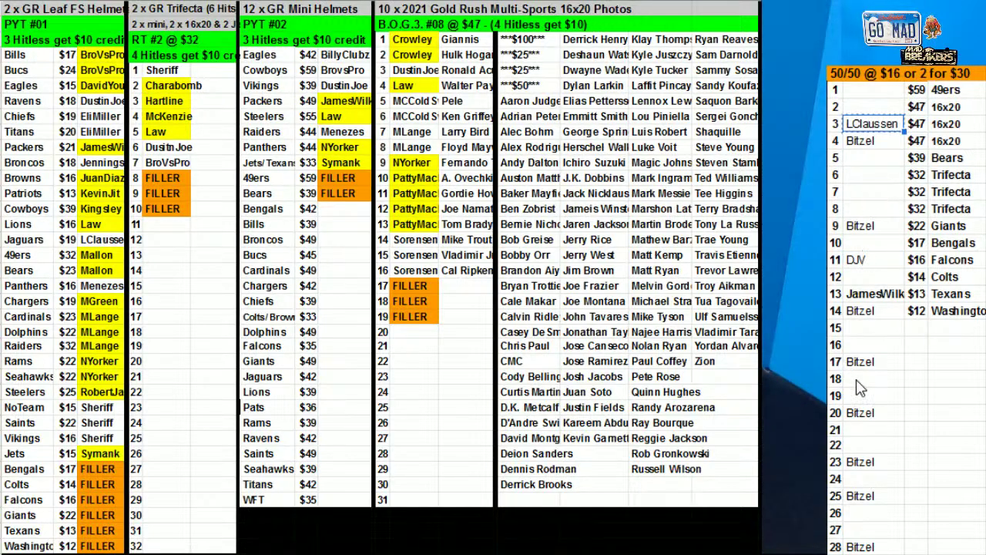
pyautogui.hotkey('ctrl', 'v')
pyautogui.moveTo(872, 91); pyautogui.dragTo(877, 552)
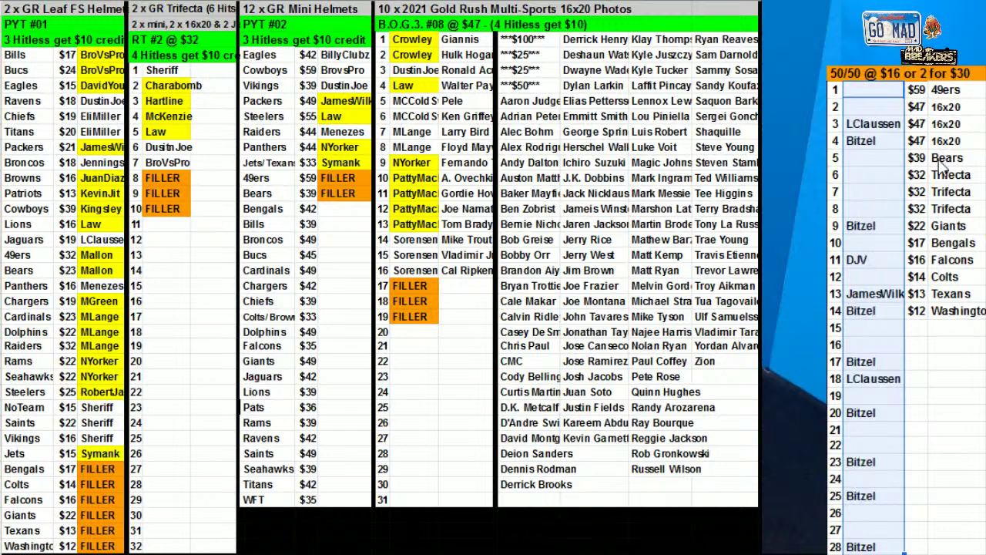
pyautogui.moveTo(846, 93); pyautogui.dragTo(909, 547)
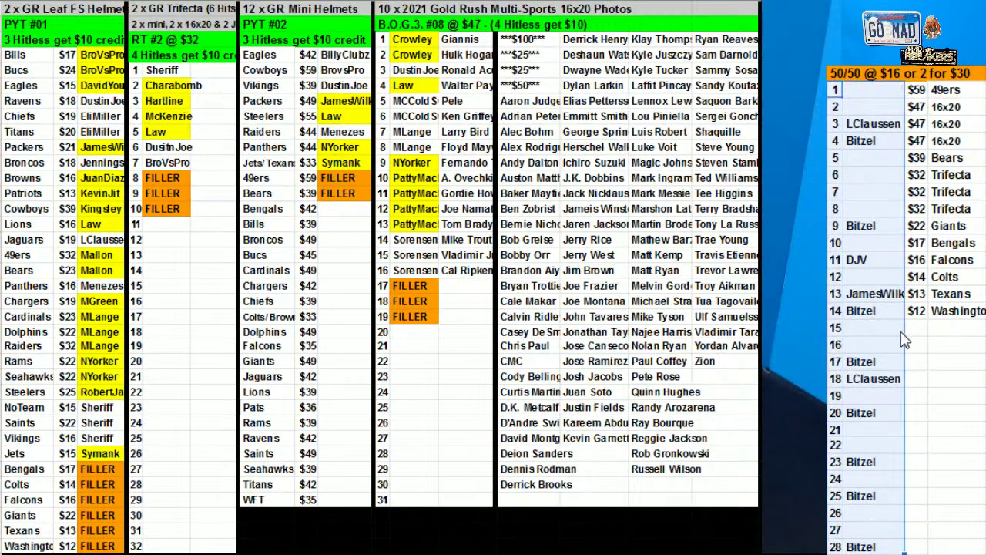
# Sort range AT2:AU29 by the buyer column AU to group claimed spots at the top
pyautogui.rightClick(894, 493)
pyautogui.click(906, 488)
pyautogui.click(493, 262)
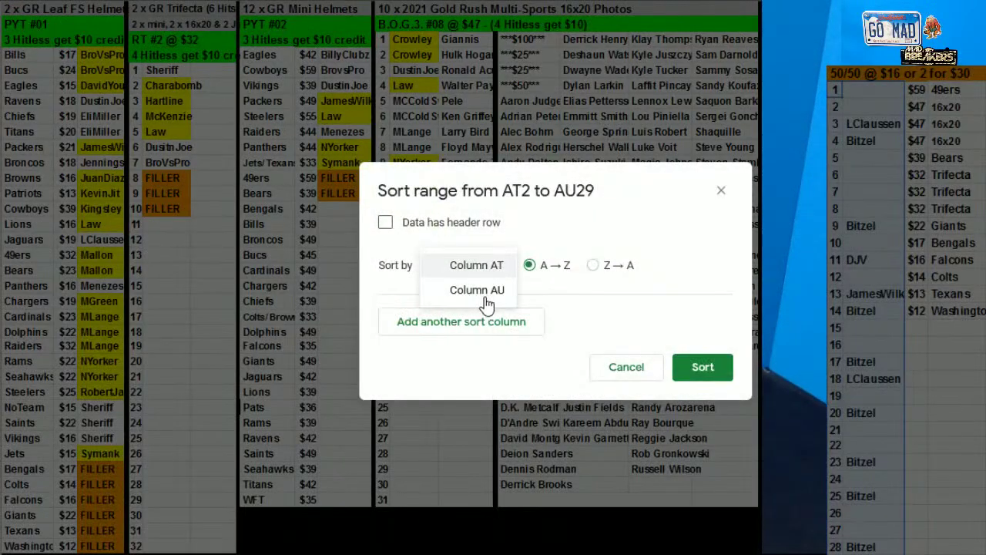
pyautogui.click(478, 290)
pyautogui.click(702, 367)
pyautogui.click(871, 458)
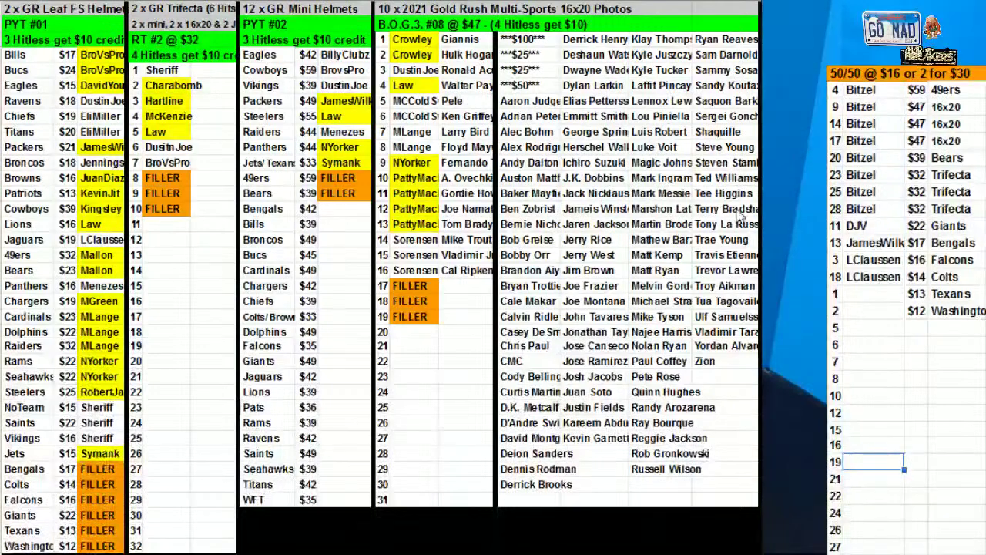
pyautogui.click(834, 74)
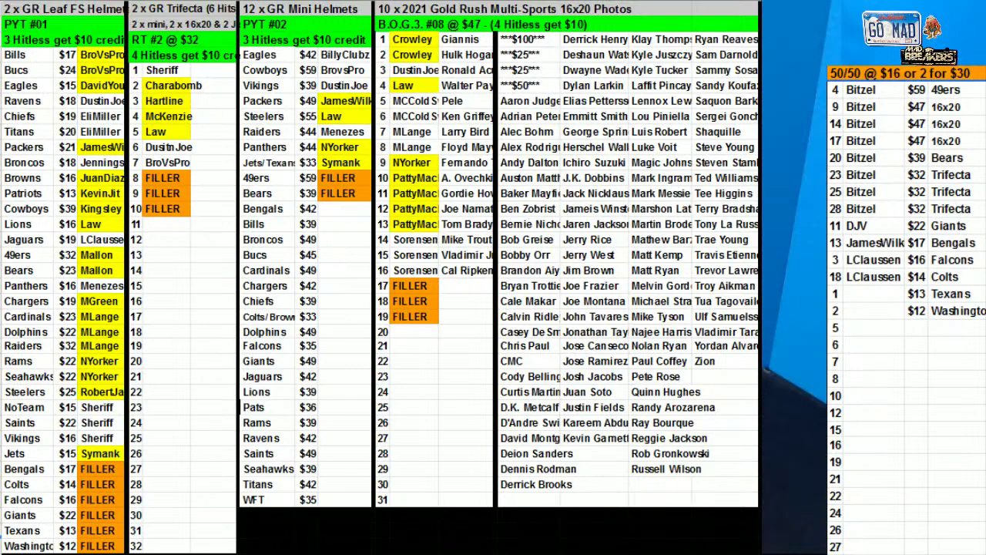
# Enter the buyer name for spot 7 and copy it into spot 15
pyautogui.click(858, 346)
pyautogui.click(860, 361)
pyautogui.write('Cr')
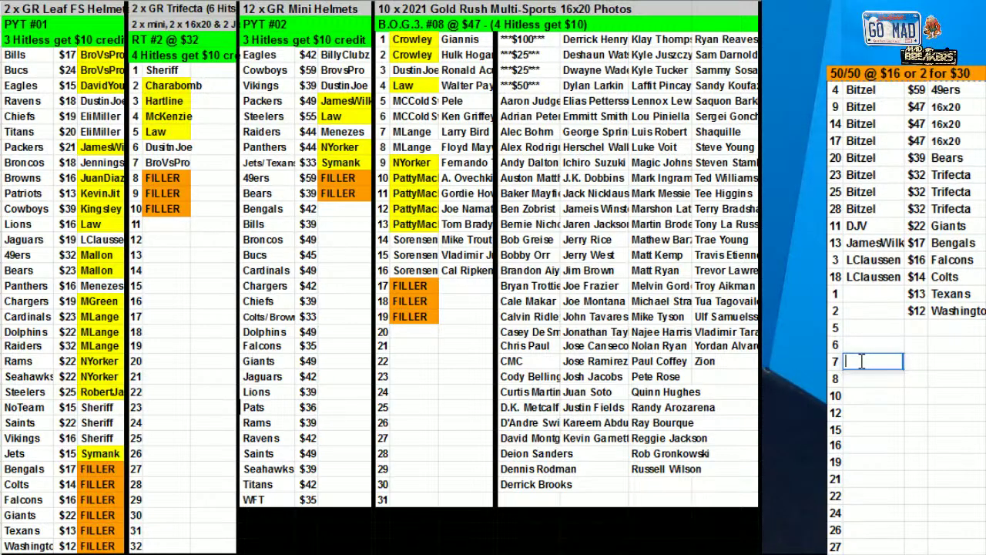
pyautogui.write('owley')
pyautogui.click(879, 396)
pyautogui.click(879, 362)
pyautogui.hotkey('ctrl', 'c')
pyautogui.click(886, 429)
pyautogui.hotkey('ctrl', 'v')
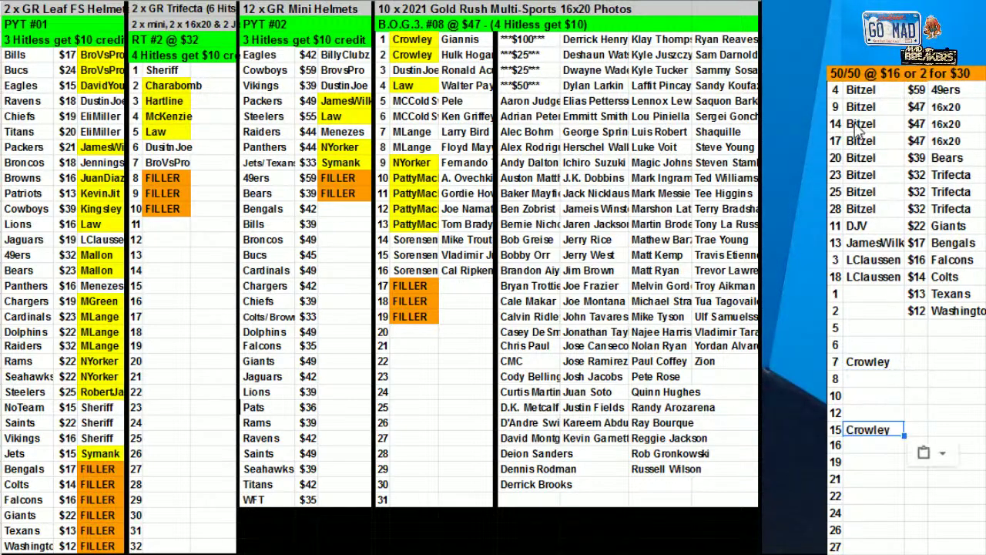
# Sort range AT2:AU23 by the buyer column AU
pyautogui.moveTo(847, 91); pyautogui.dragTo(862, 445)
pyautogui.rightClick(887, 445)
pyautogui.click(955, 486)
pyautogui.click(459, 265)
pyautogui.click(470, 288)
pyautogui.click(702, 368)
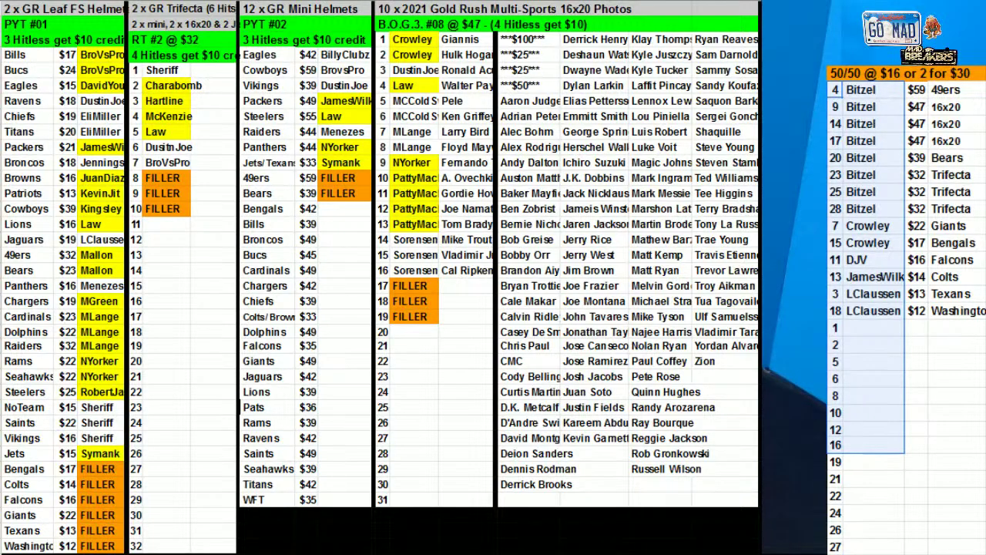
pyautogui.click(884, 317)
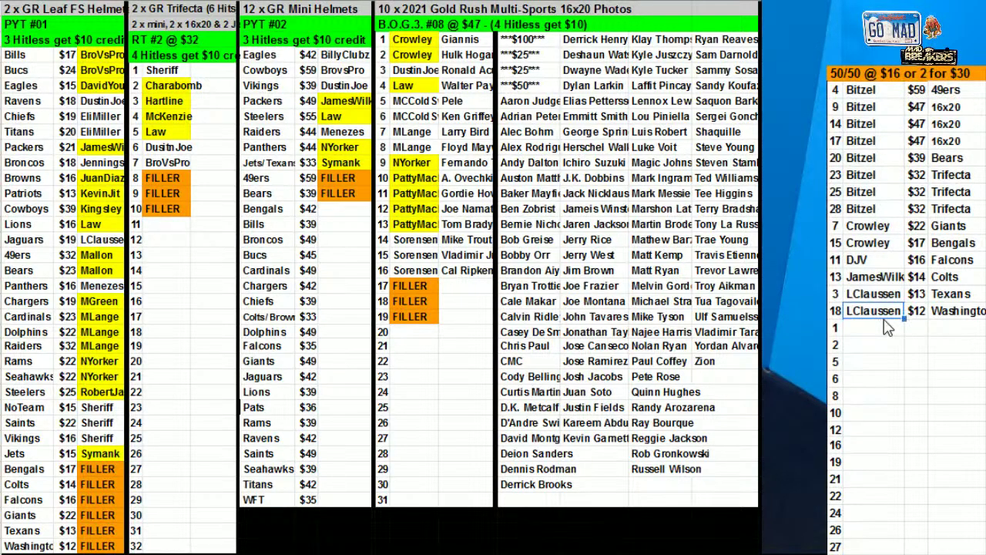
# Enter the buyer's handle for spot 1
pyautogui.click(886, 327)
pyautogui.write('BroVsPro')
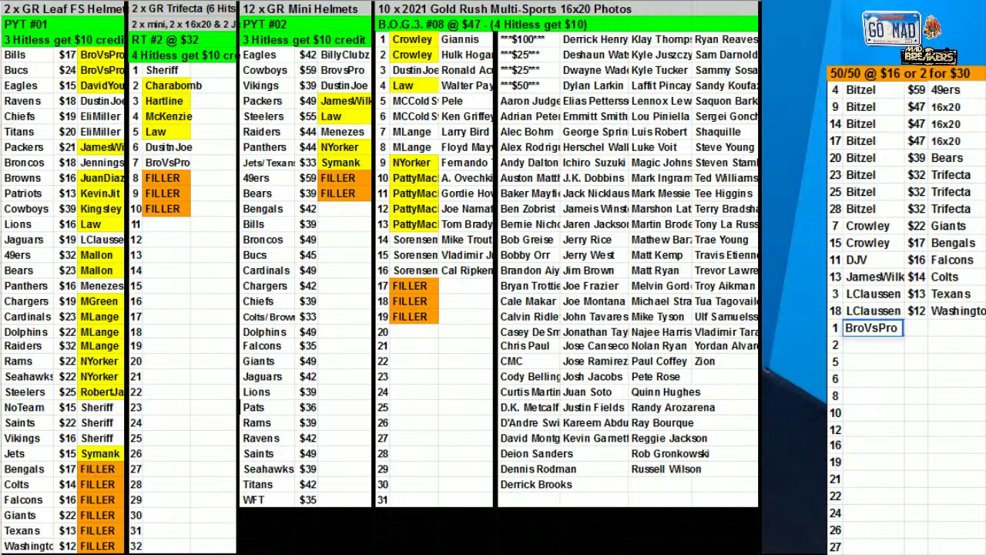
pyautogui.click(953, 361)
# Highlight spot 3's buyer cells, that buyer's Leaf name, and the first buyer's eight spots yellow
pyautogui.moveTo(898, 301); pyautogui.dragTo(890, 315)
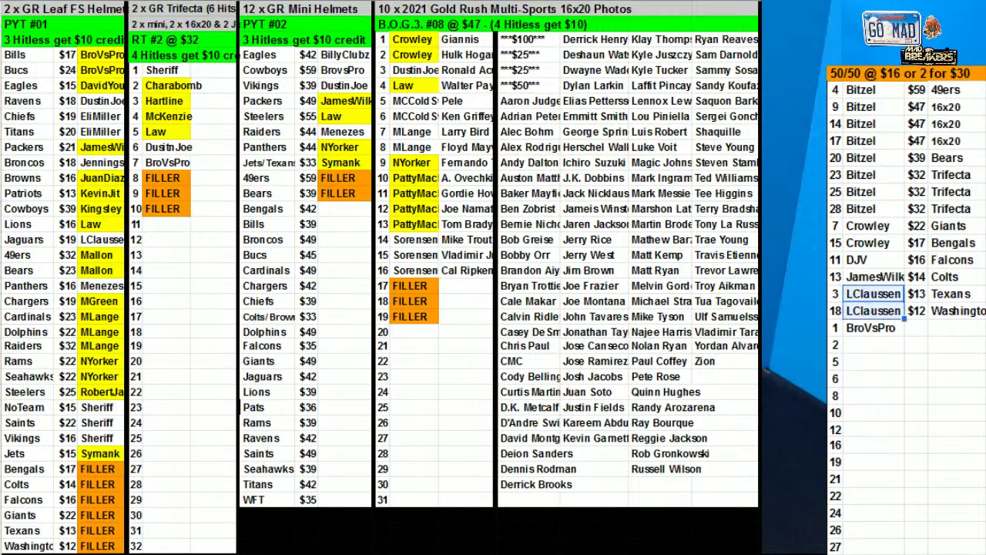
pyautogui.click(521, 2)
pyautogui.click(571, 58)
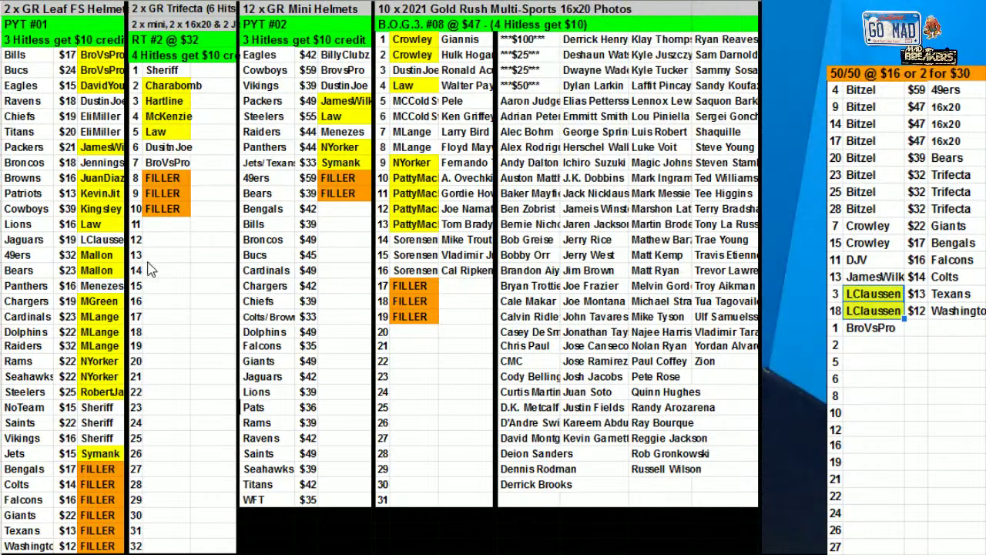
pyautogui.click(101, 239)
pyautogui.click(521, 1)
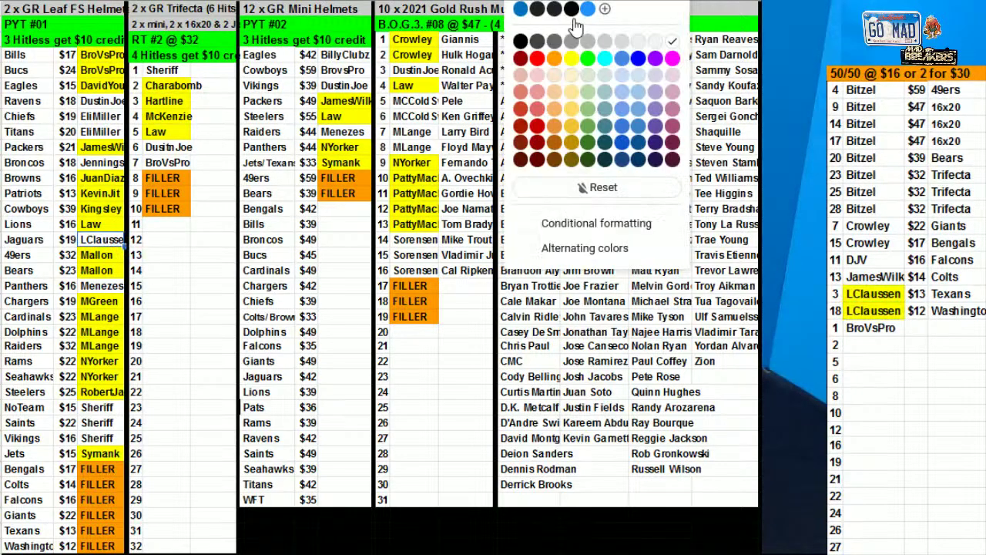
pyautogui.click(571, 57)
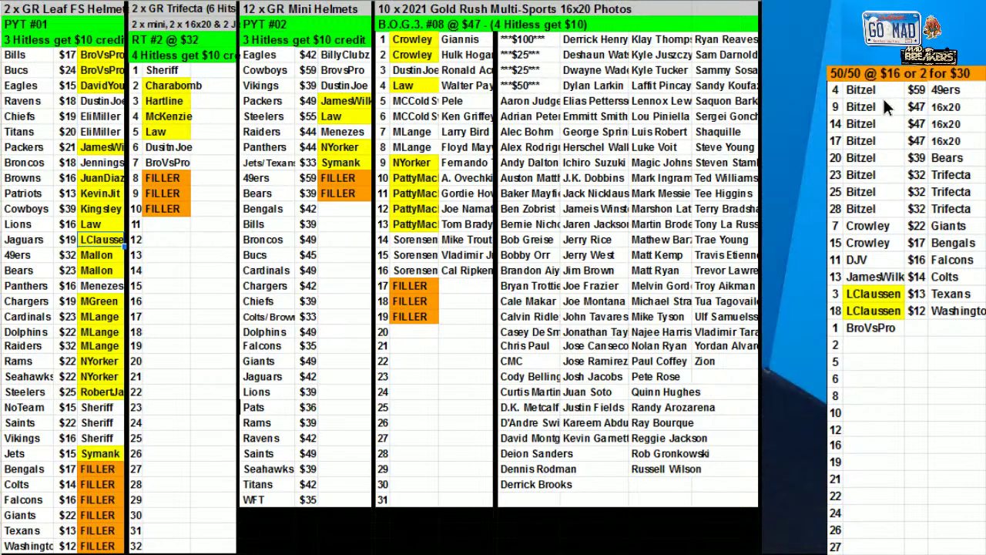
pyautogui.moveTo(871, 91); pyautogui.dragTo(877, 214)
pyautogui.click(574, 2)
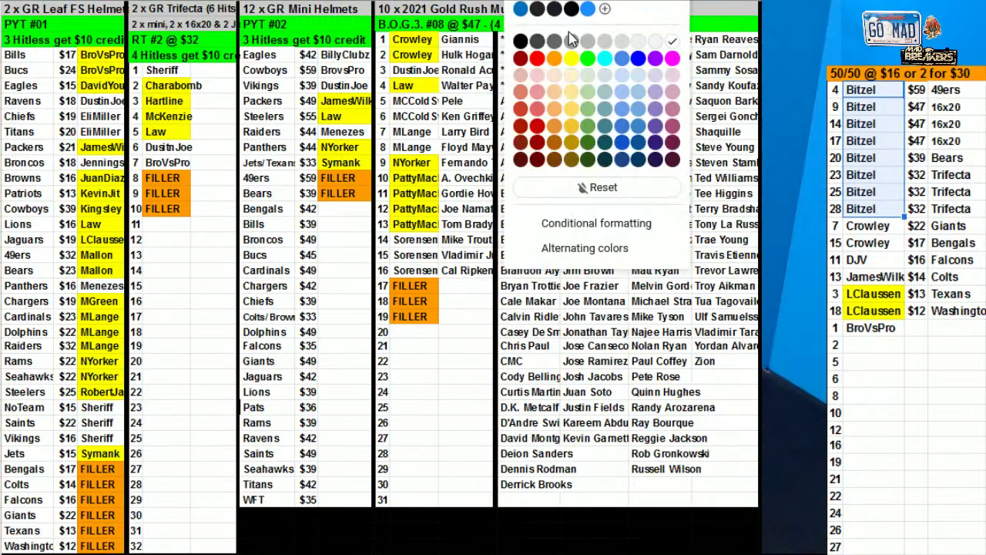
pyautogui.click(574, 62)
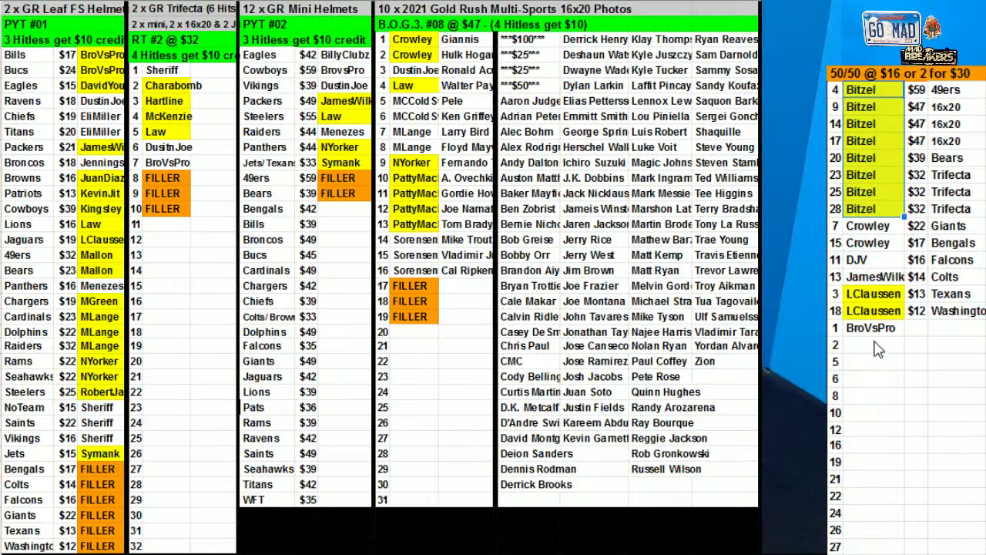
# Enter the buyer's handle for spot 2
pyautogui.click(899, 351)
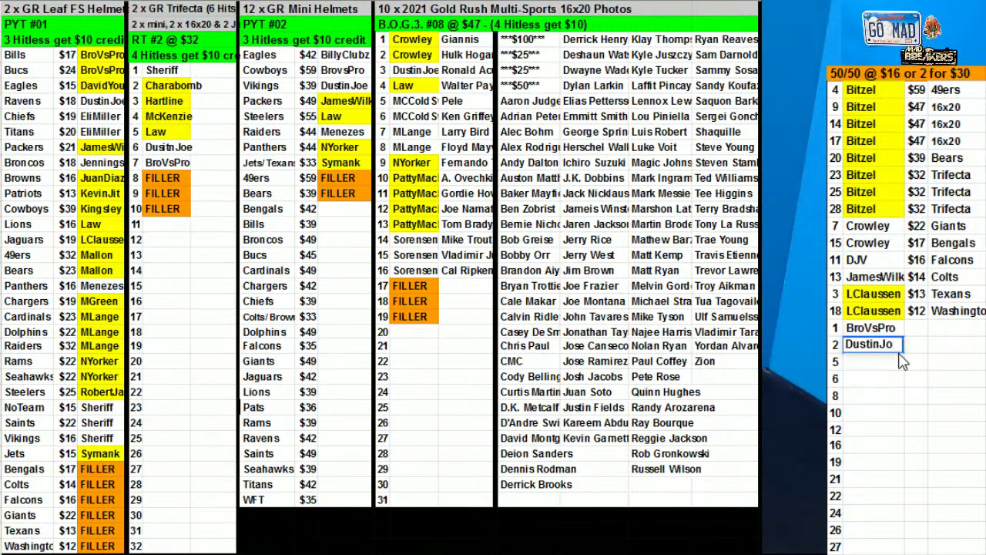
pyautogui.click(916, 378)
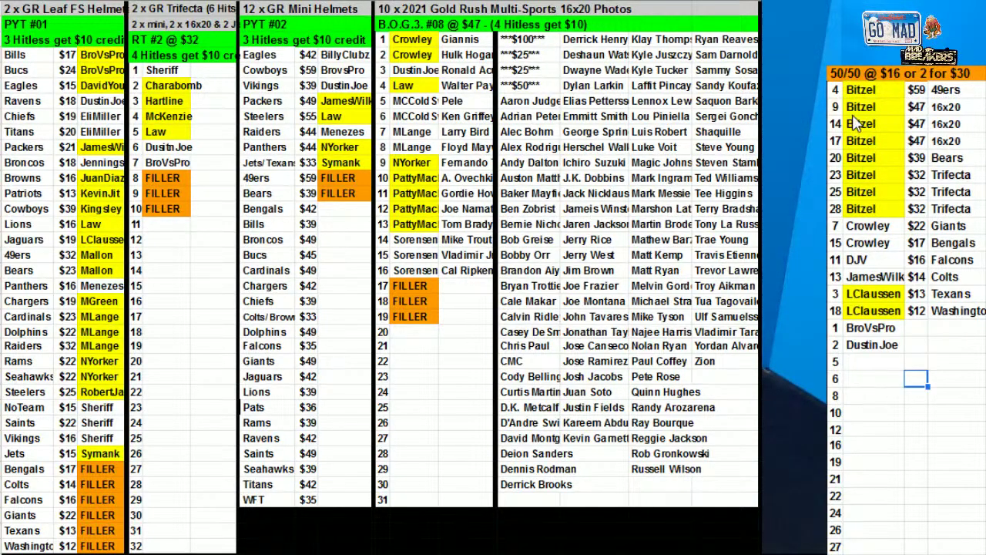
pyautogui.click(846, 79)
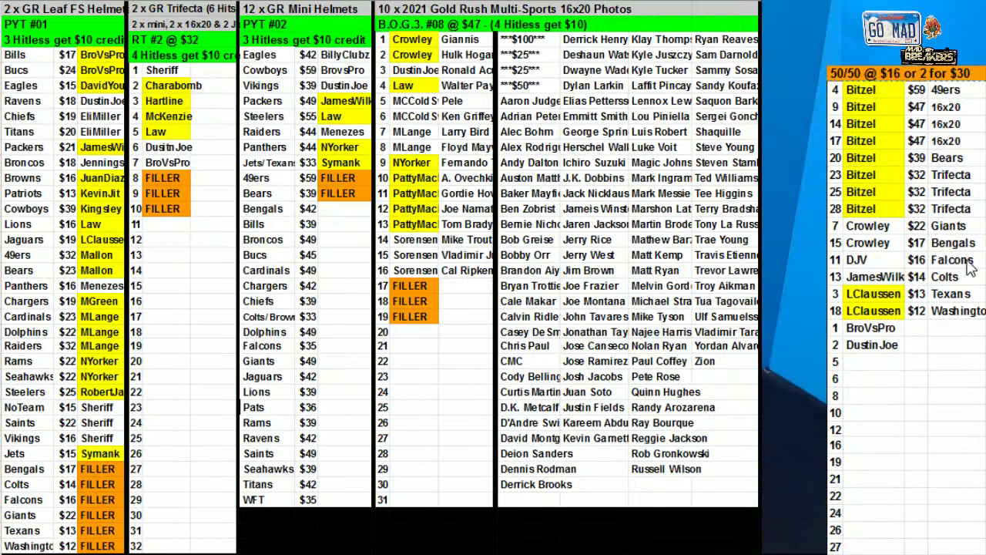
# Fill the first buyer's two 50/50 name cells yellow and copy another buyer's name into spot 22
pyautogui.moveTo(886, 226); pyautogui.dragTo(887, 243)
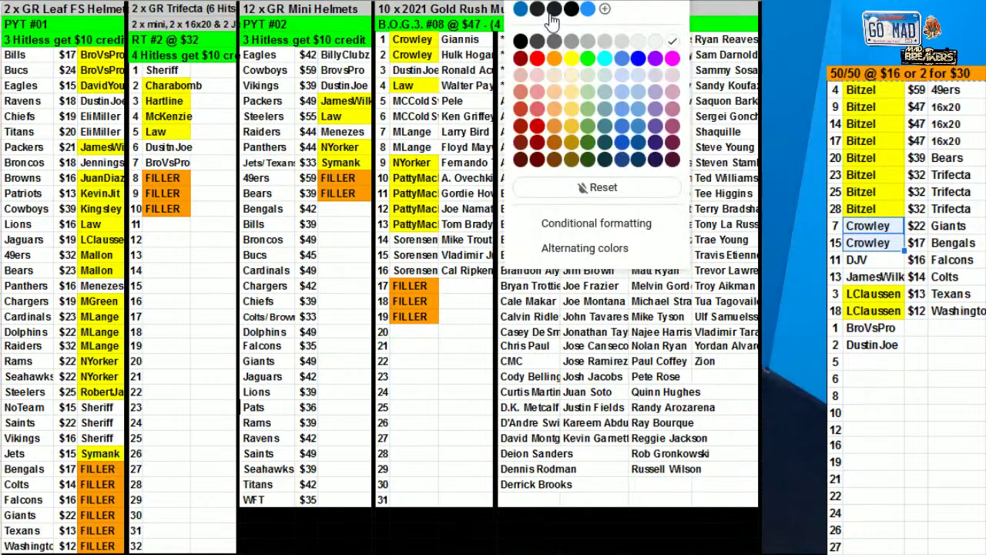
pyautogui.click(568, 63)
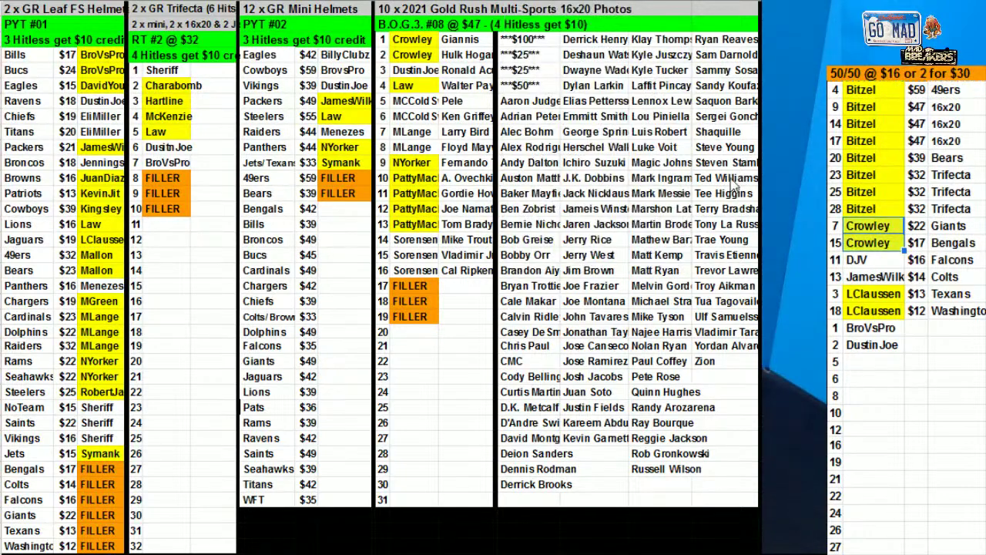
pyautogui.click(872, 330)
pyautogui.hotkey('ctrl', 'c')
pyautogui.click(867, 498)
pyautogui.hotkey('ctrl', 'v')
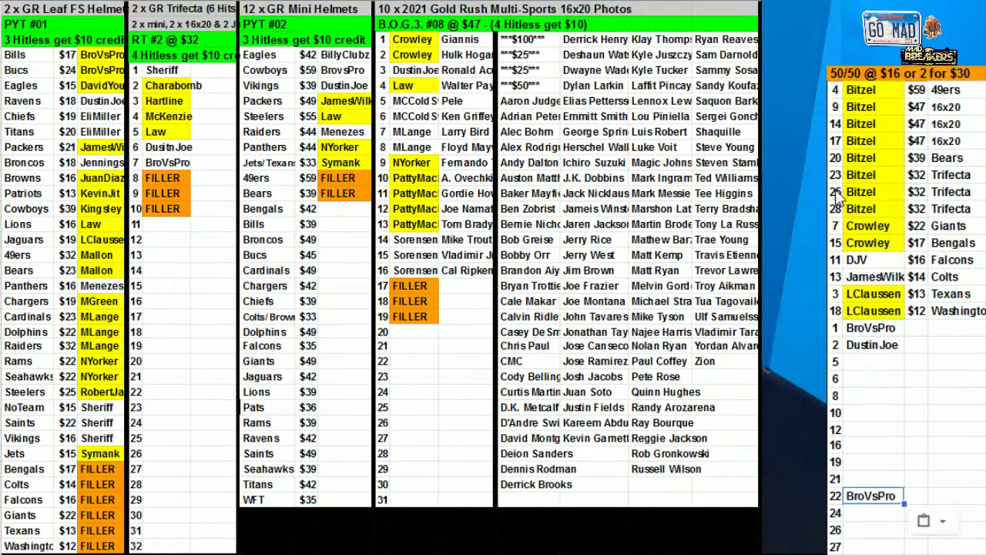
# Sort the 50/50 list A→Z by the buyer-name column
pyautogui.moveTo(835, 89); pyautogui.dragTo(884, 507)
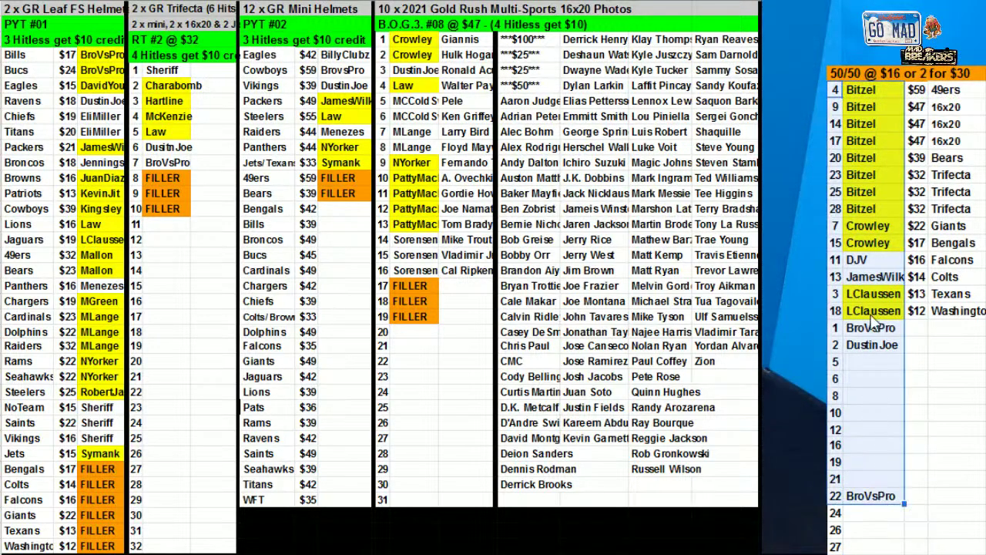
pyautogui.rightClick(884, 505)
pyautogui.click(917, 489)
pyautogui.click(485, 270)
pyautogui.click(480, 290)
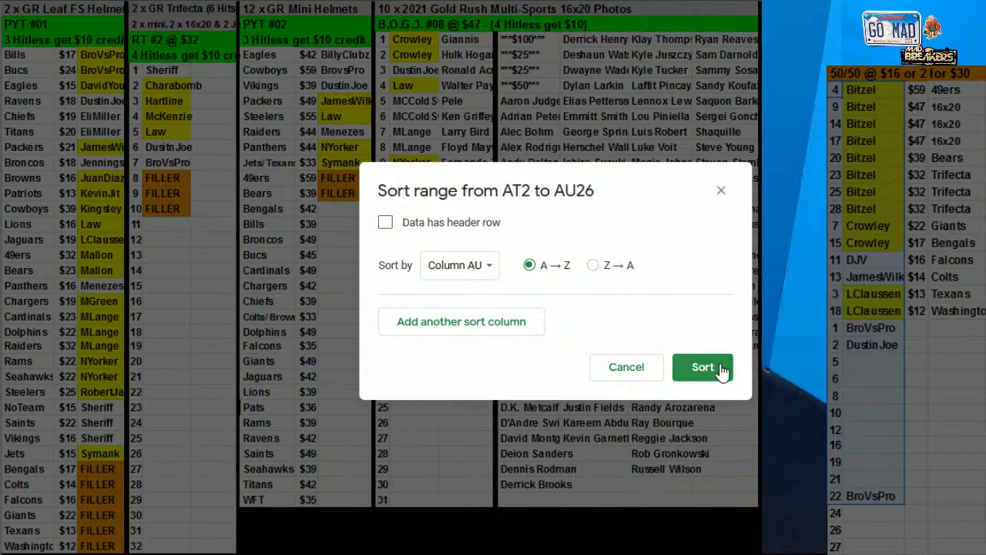
pyautogui.click(716, 368)
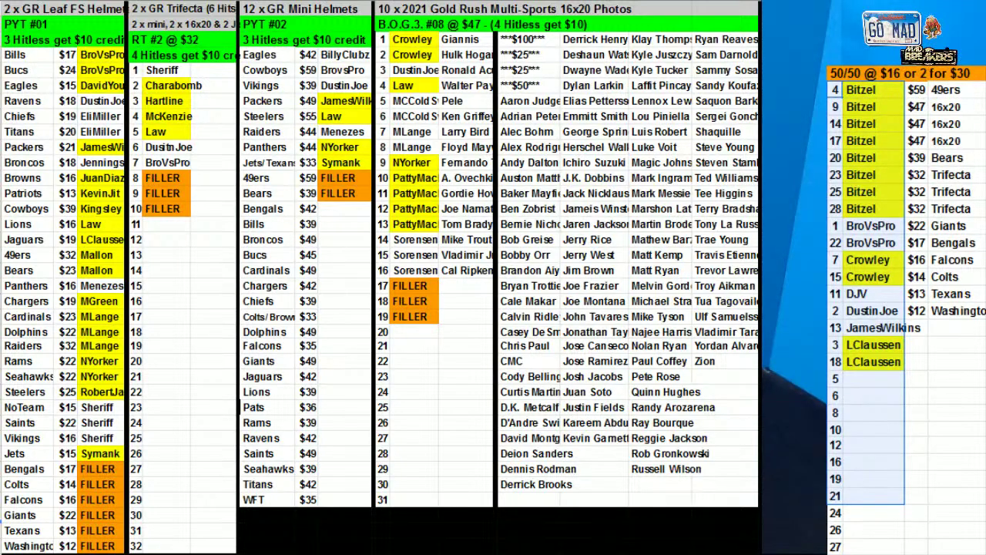
# Copy a buyer's name into spot 12 and re-sort the 50/50 list by buyer name
pyautogui.click(892, 311)
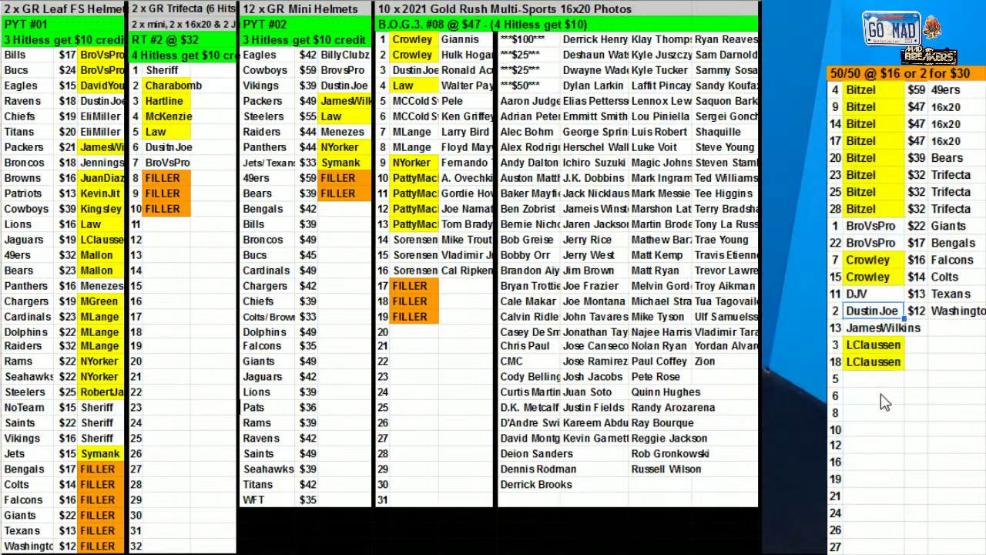
pyautogui.click(868, 445)
pyautogui.hotkey('ctrl', 'v')
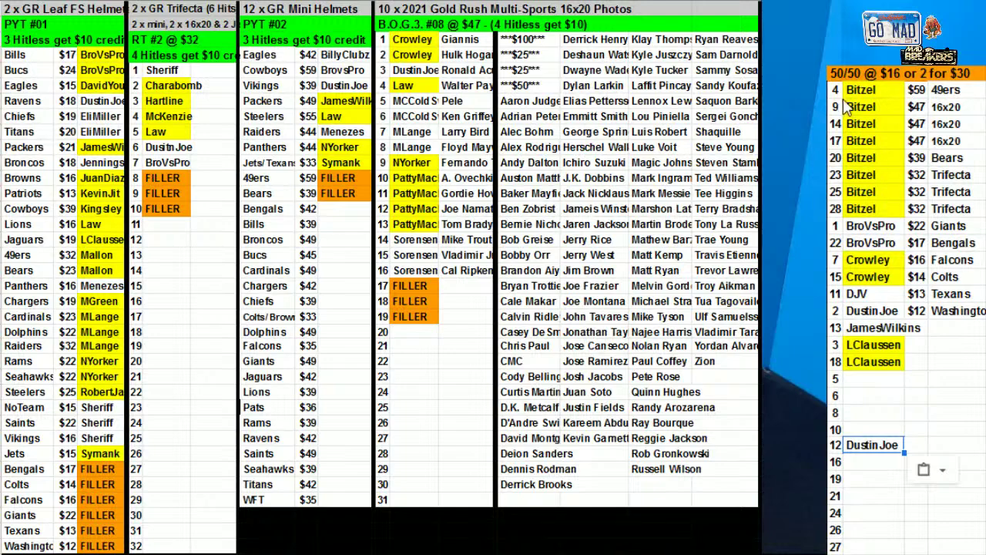
pyautogui.moveTo(845, 91); pyautogui.dragTo(863, 447)
pyautogui.rightClick(875, 347)
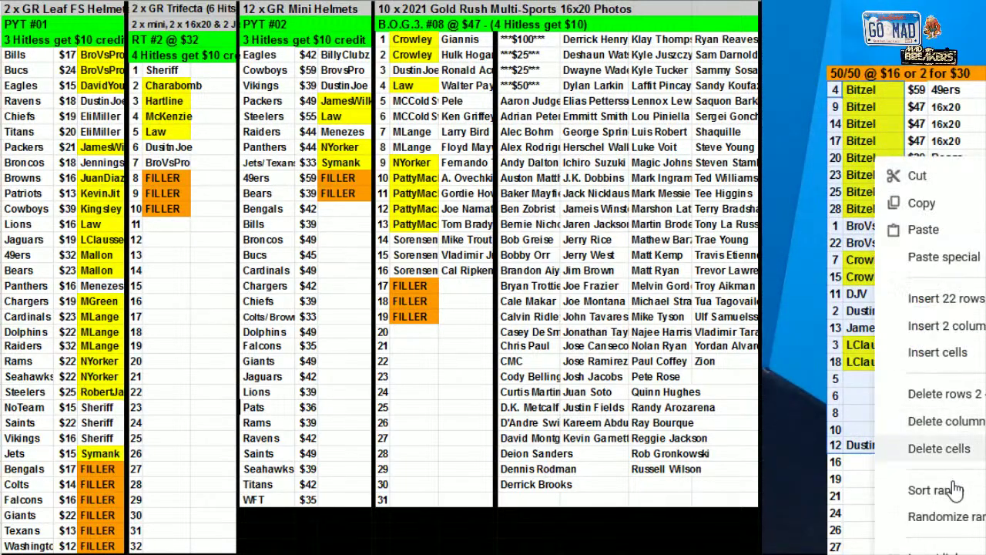
pyautogui.click(954, 489)
pyautogui.click(480, 273)
pyautogui.click(479, 289)
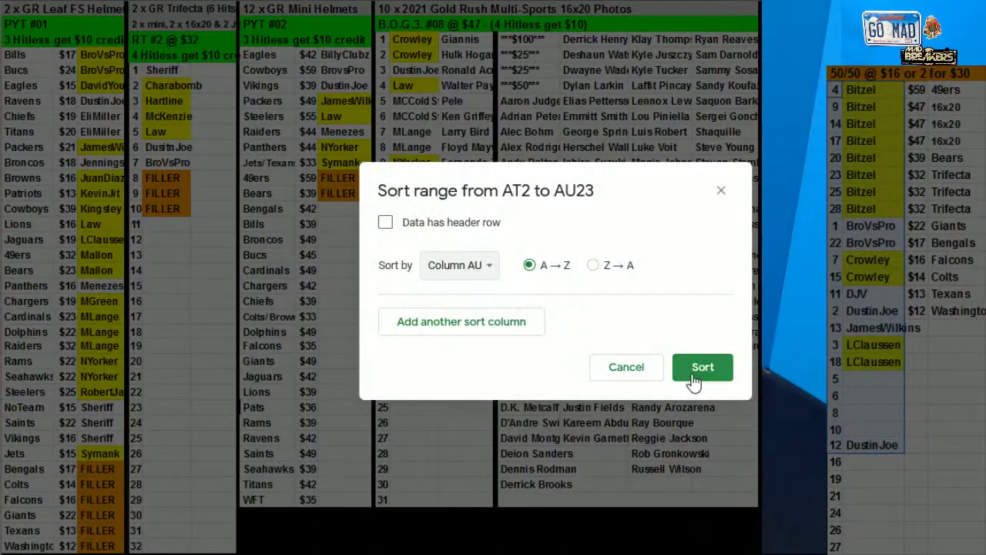
pyautogui.click(701, 368)
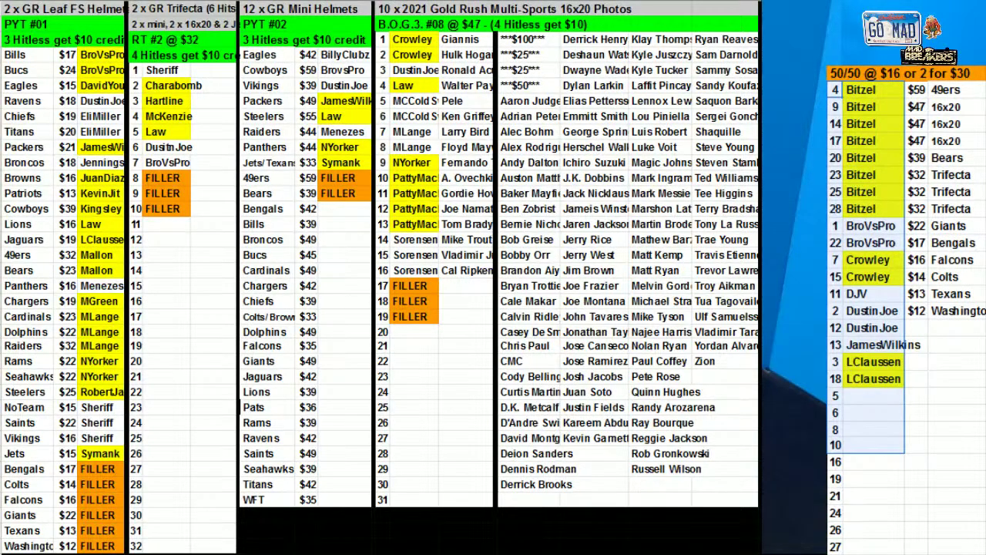
pyautogui.click(868, 395)
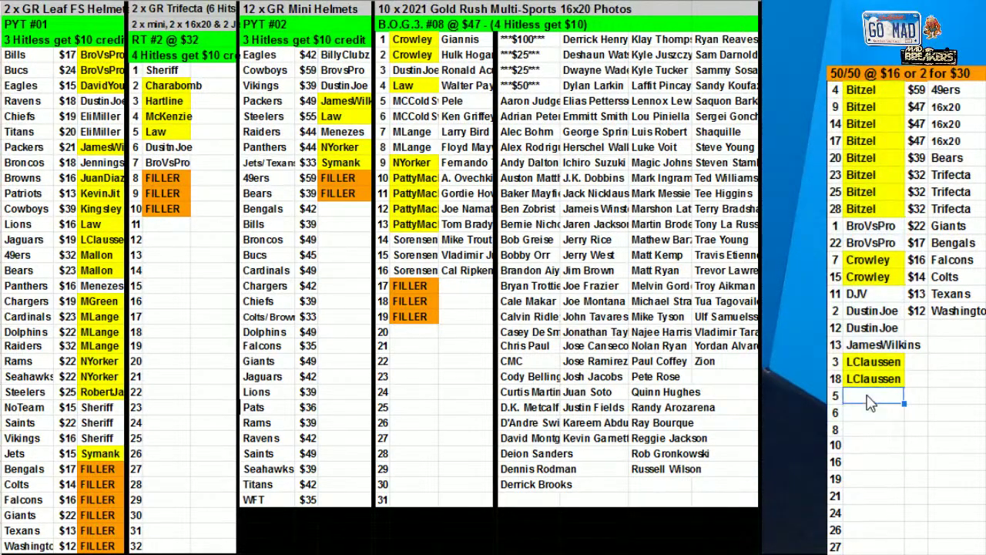
# Enter buyer names for 50/50 spots 5, 6, 8 and 26
pyautogui.write('JayDaddy')
pyautogui.click(868, 415)
pyautogui.write('Hartline')
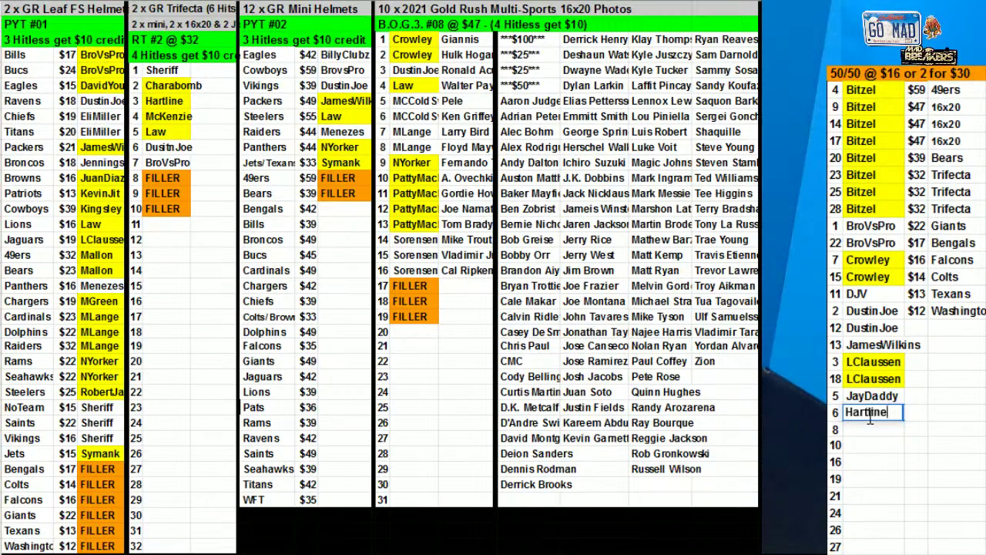
pyautogui.press('Return')
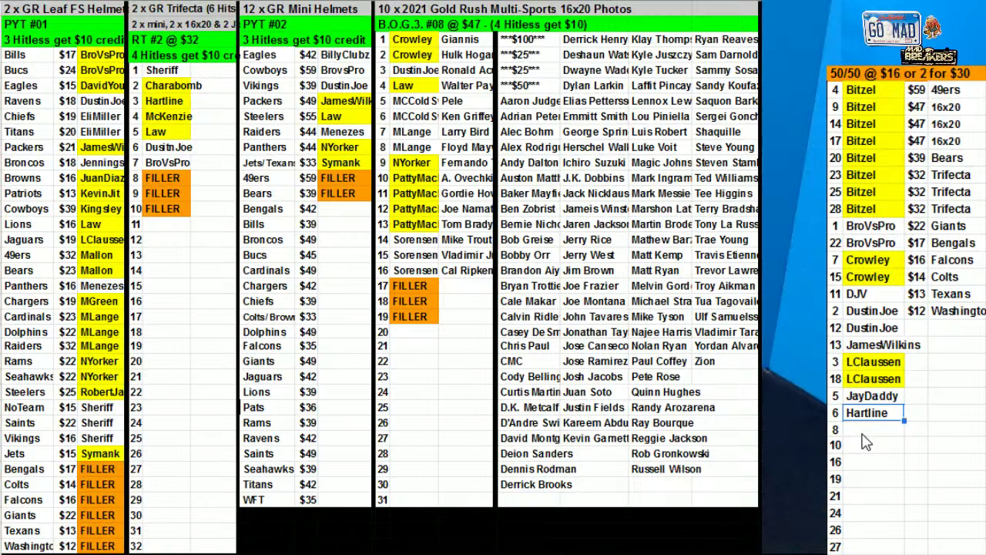
pyautogui.hotkey('ctrl', 'v')
pyautogui.click(875, 530)
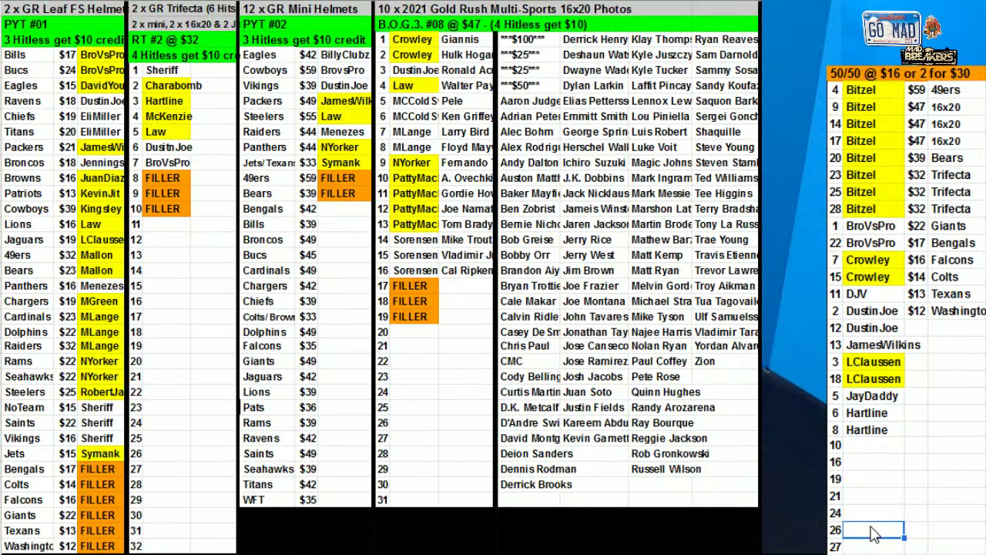
pyautogui.write('DJV')
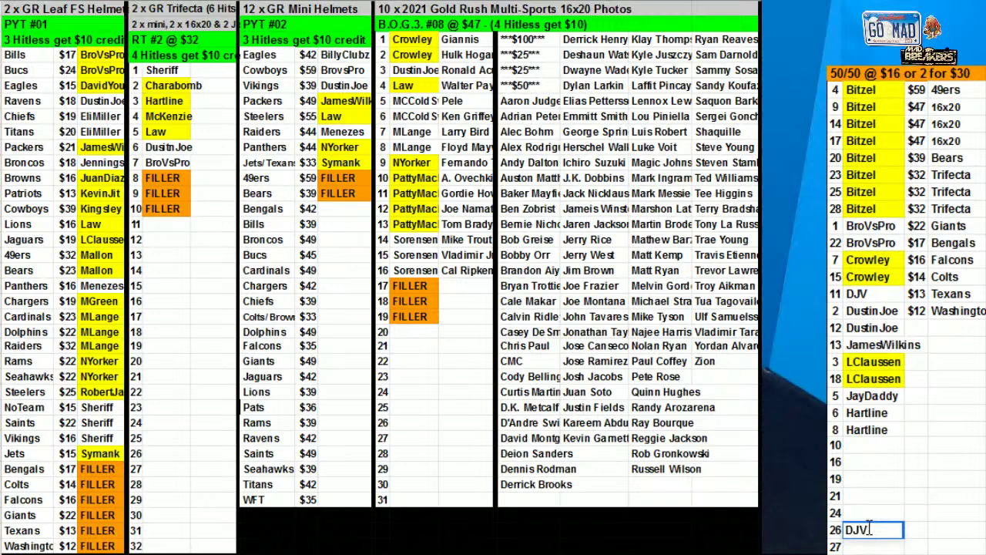
pyautogui.click(884, 296)
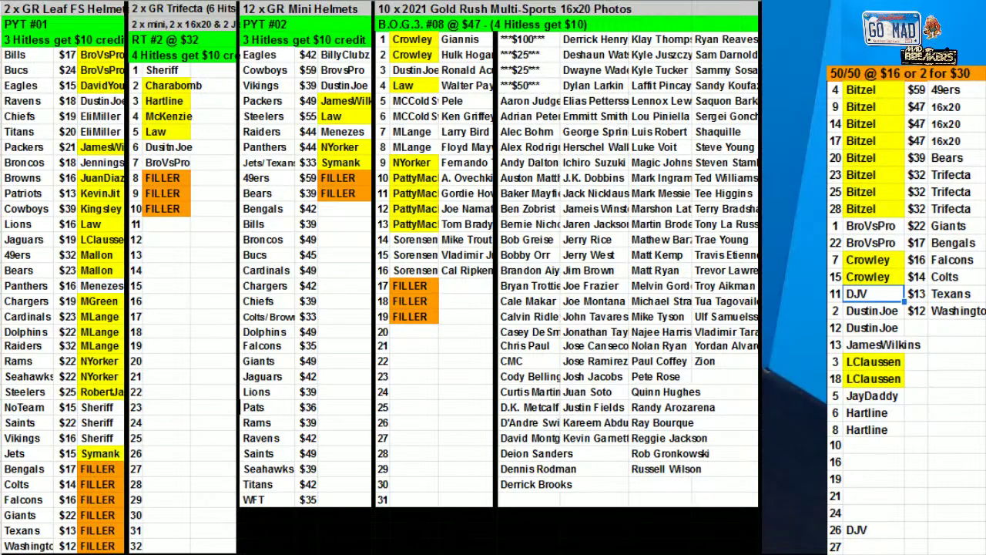
# Fill the spot 11 and spot 26 buyer cells yellow
pyautogui.click(510, 1)
pyautogui.click(572, 58)
pyautogui.click(862, 530)
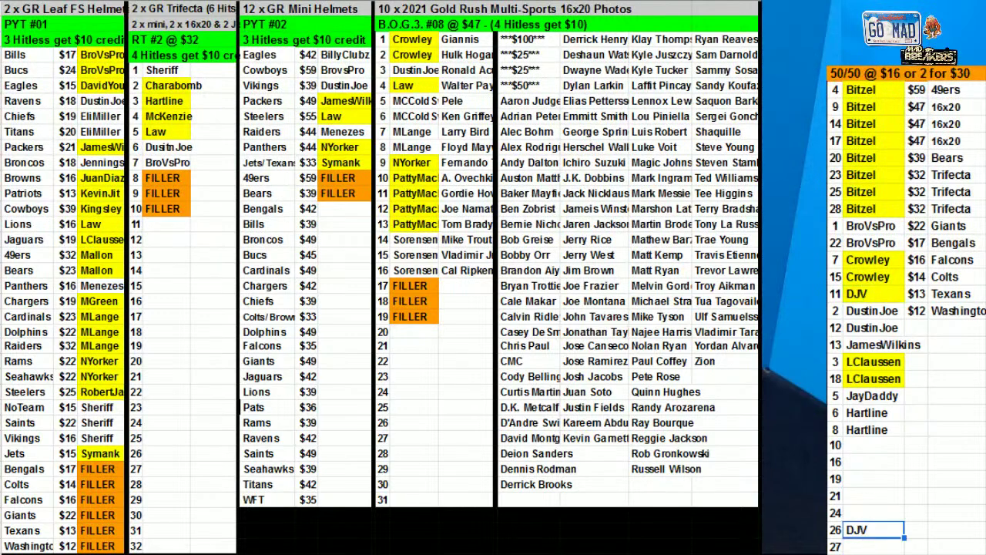
pyautogui.click(537, 4)
pyautogui.click(567, 60)
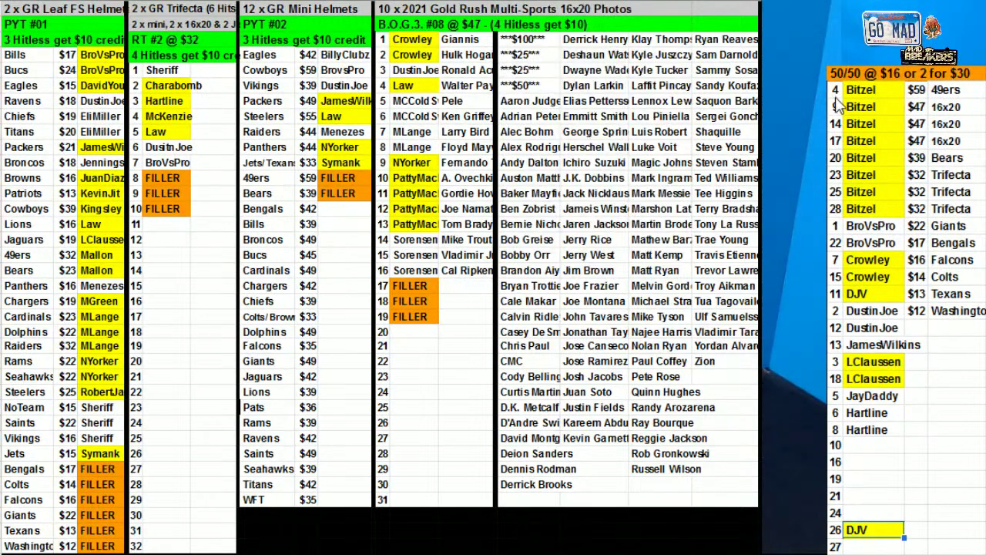
# Sort the whole 50/50 list A→Z by buyer name
pyautogui.moveTo(840, 90); pyautogui.dragTo(885, 537)
pyautogui.rightClick(885, 537)
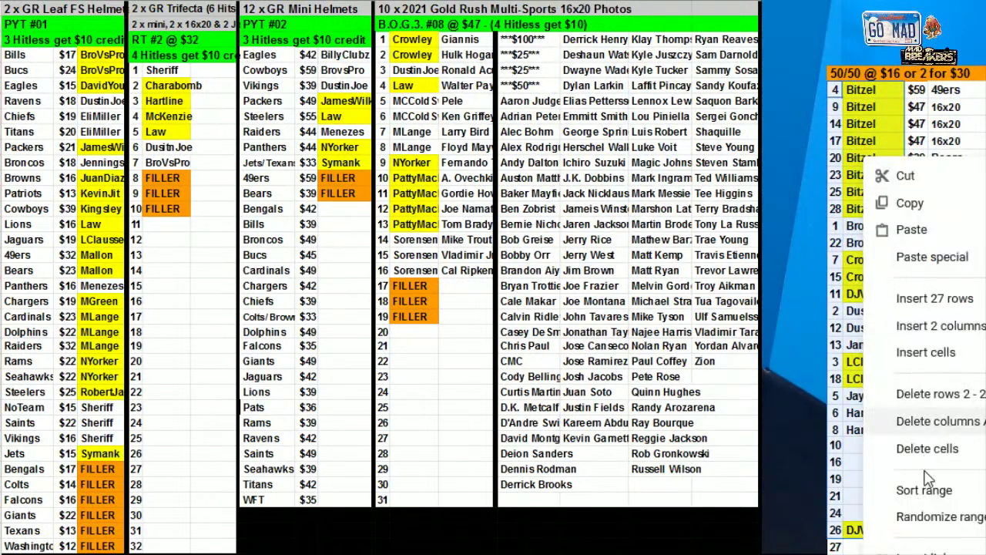
pyautogui.click(881, 488)
pyautogui.click(482, 267)
pyautogui.click(472, 297)
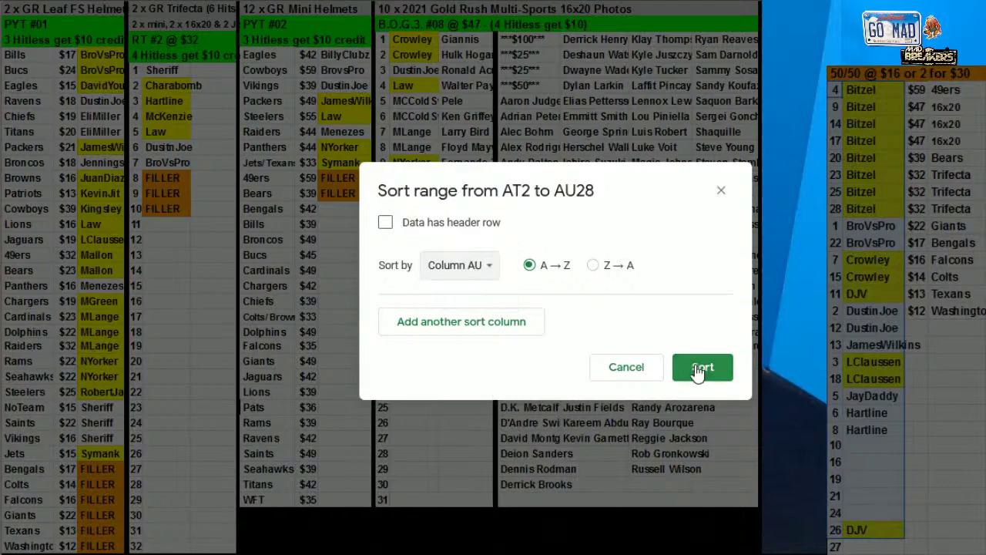
pyautogui.click(700, 366)
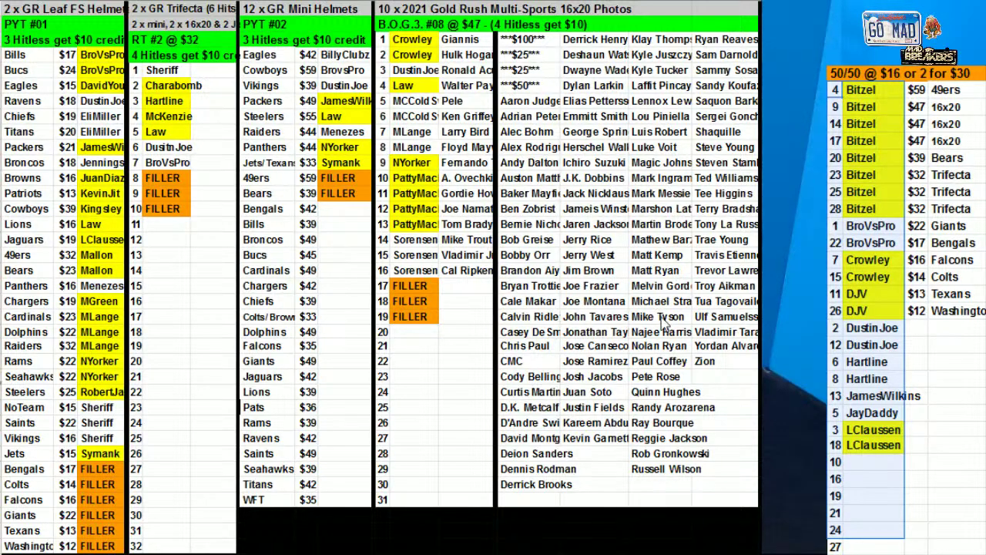
# Enter the spot 27 buyer's name and re-sort the 50/50 list by buyer
pyautogui.click(837, 545)
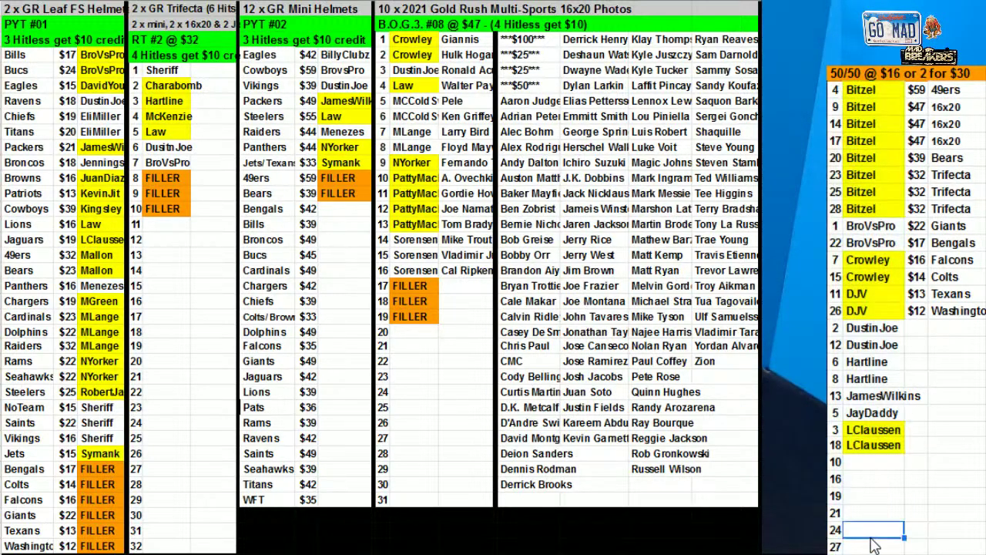
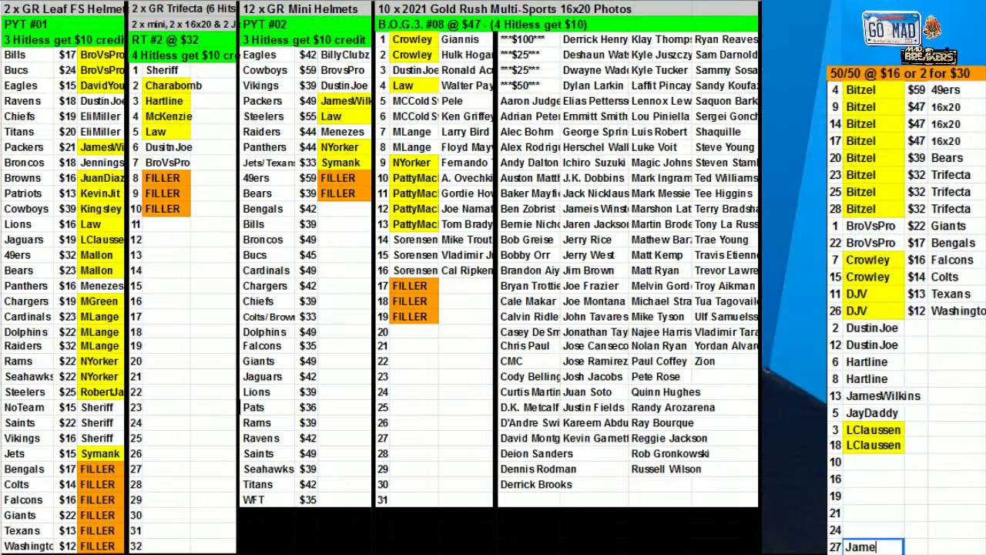
pyautogui.press('Return')
pyautogui.moveTo(836, 89); pyautogui.dragTo(886, 554)
pyautogui.rightClick(877, 328)
pyautogui.click(925, 488)
pyautogui.click(472, 265)
pyautogui.click(469, 290)
pyautogui.click(703, 366)
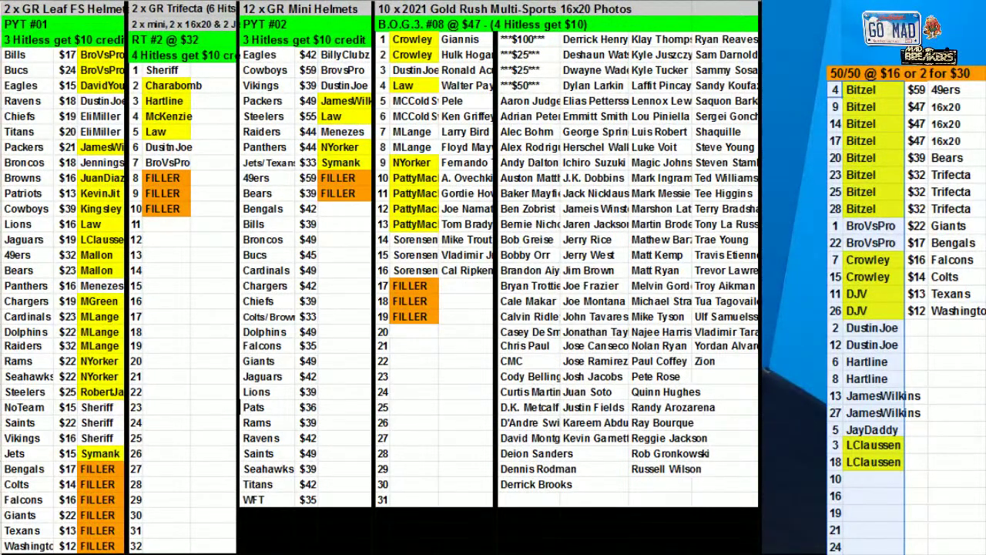
# Fill the spot 5 buyer cell yellow
pyautogui.click(884, 416)
pyautogui.click(886, 433)
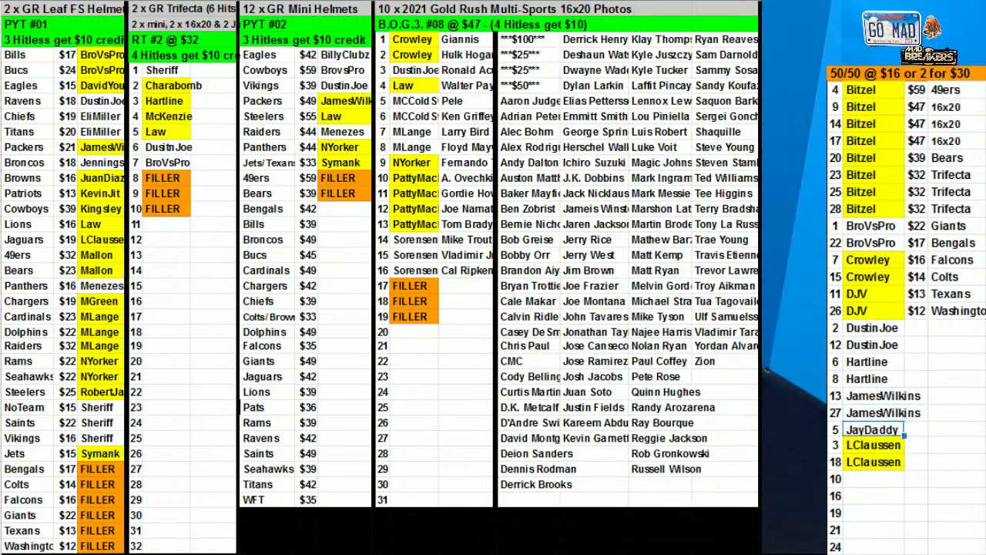
pyautogui.click(570, 43)
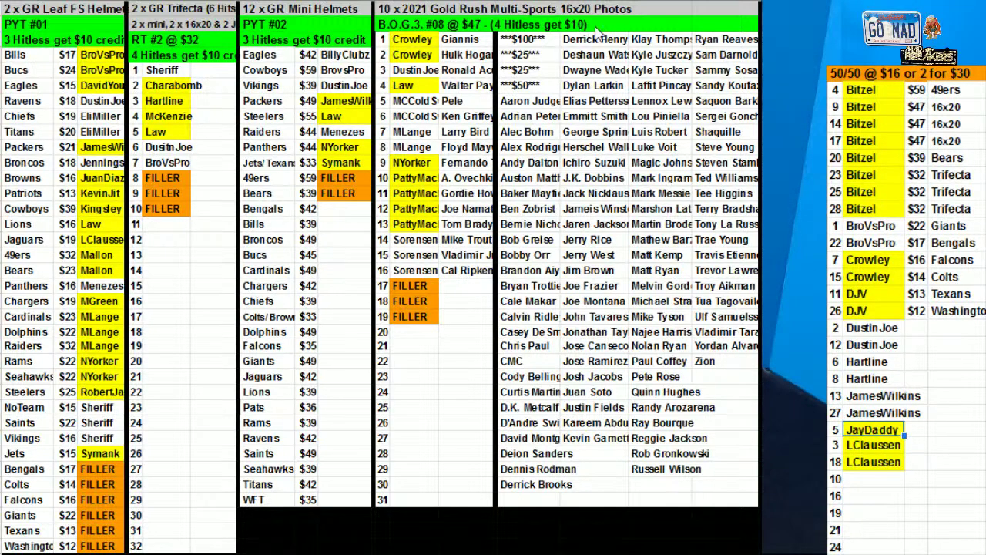
# Fill the Cowboys buyer cell in Mini Helmets yellow
pyautogui.click(870, 226)
pyautogui.keyDown('shift'); pyautogui.click(871, 242); pyautogui.keyUp('shift')
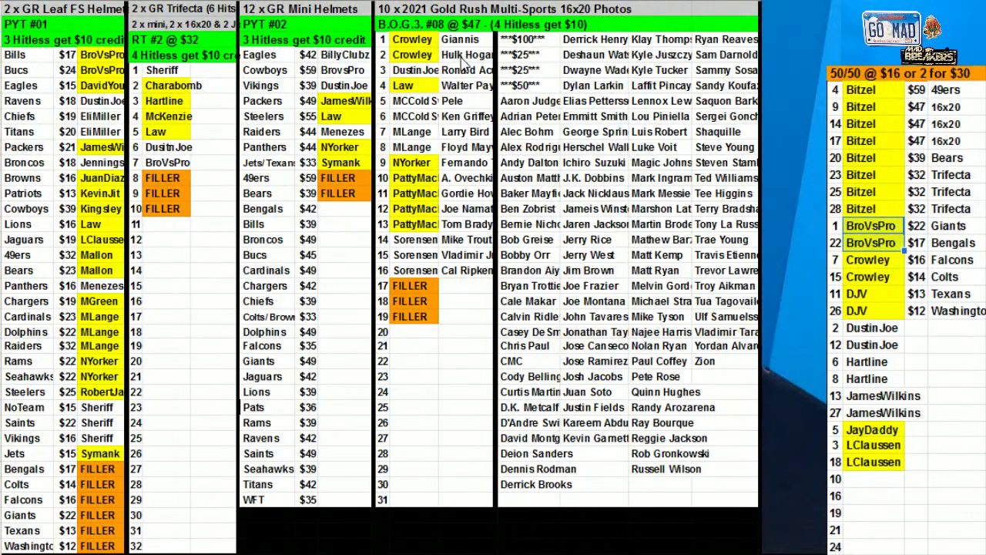
pyautogui.click(346, 71)
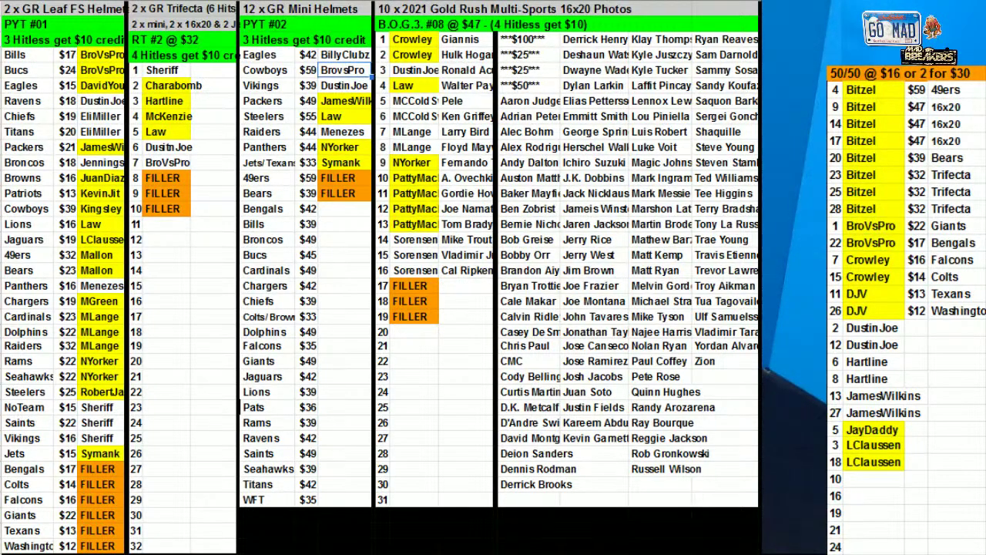
pyautogui.click(521, 1)
pyautogui.click(571, 58)
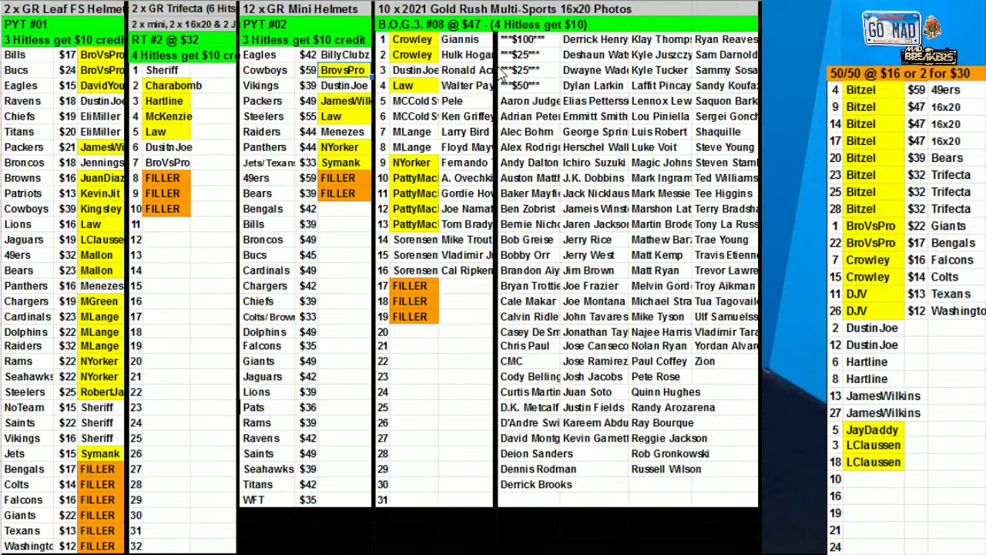
# Fill Trifecta spot 7 and 50/50 spots 13 and 27 buyer cells yellow
pyautogui.click(168, 163)
pyautogui.click(521, 1)
pyautogui.click(571, 59)
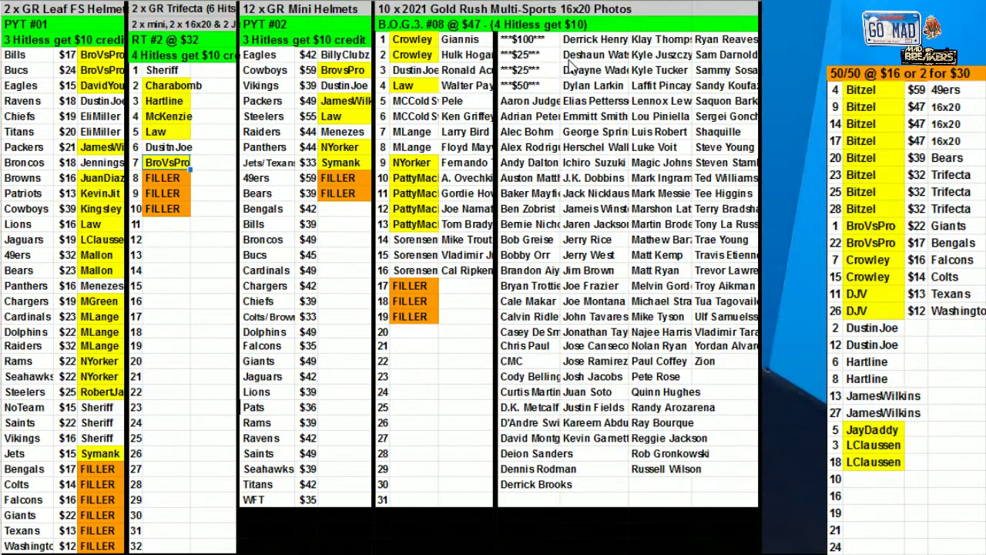
pyautogui.moveTo(882, 396); pyautogui.dragTo(880, 413)
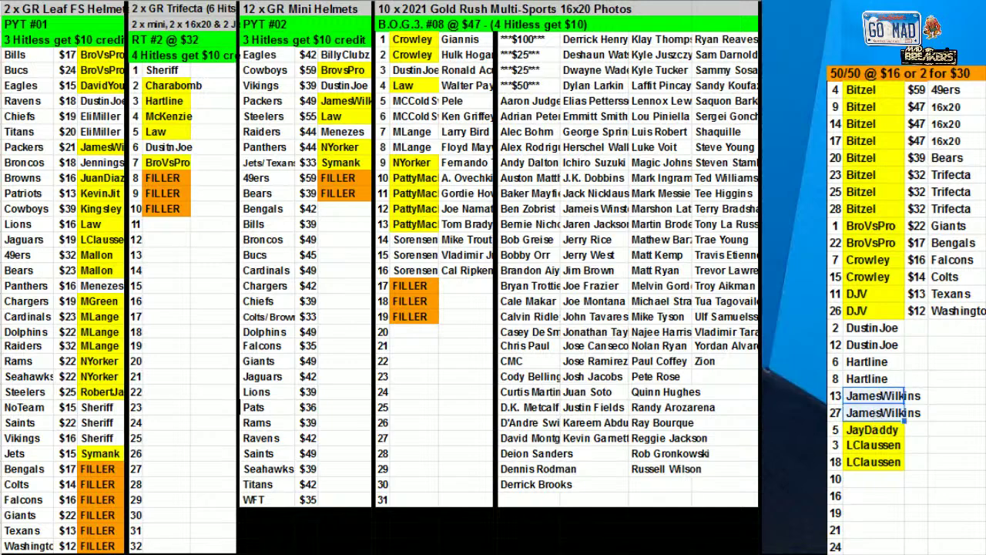
pyautogui.click(520, 2)
pyautogui.click(570, 60)
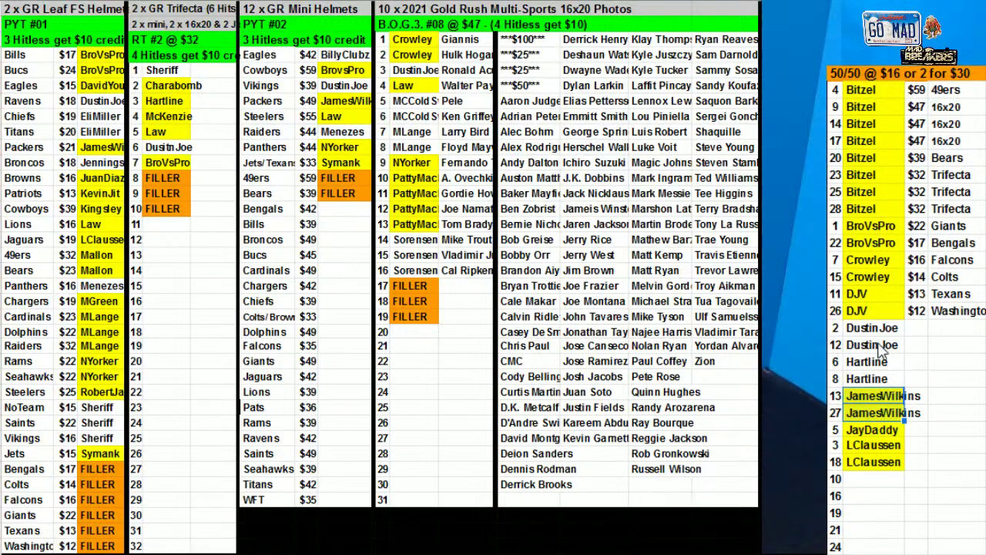
# Fill the 50/50 spot 6 and 8 buyer cells yellow
pyautogui.click(866, 364)
pyautogui.moveTo(868, 377); pyautogui.dragTo(869, 378)
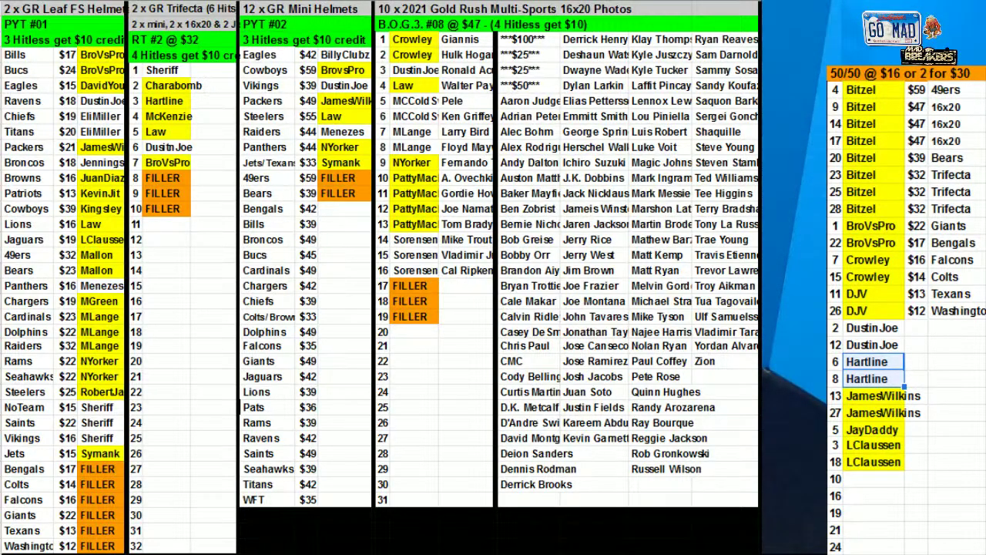
pyautogui.click(520, 2)
pyautogui.click(567, 60)
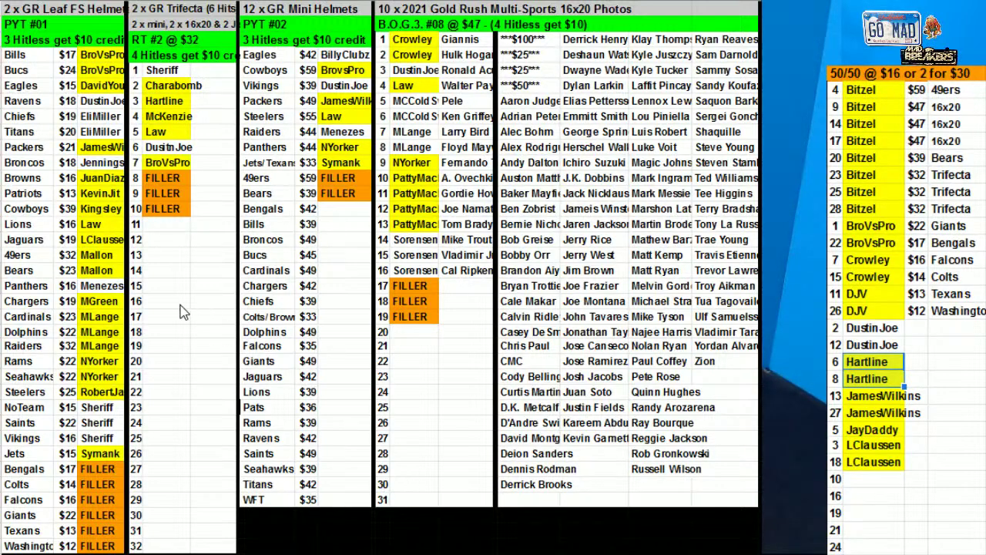
# Enter the same buyer for 50/50 spots 21 and 24, and a buyer for the Chiefs helmet
pyautogui.click(858, 532)
pyautogui.write('MCCold Sweat')
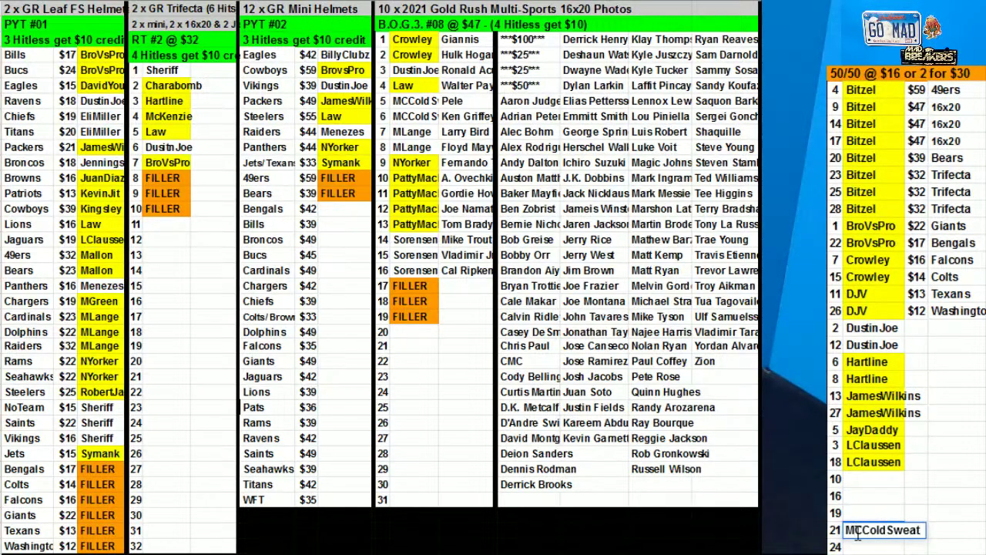
pyautogui.press('Return')
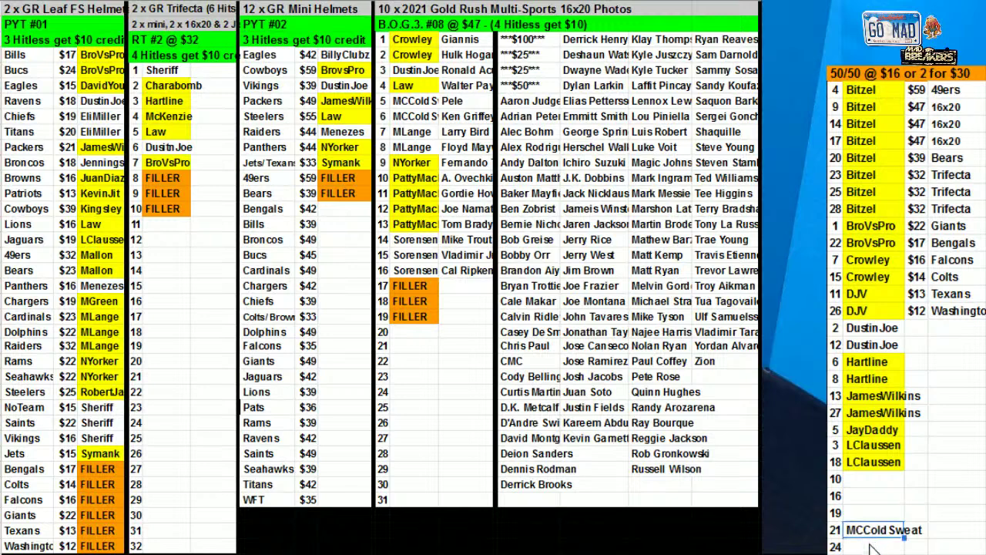
pyautogui.hotkey('ctrl', 'v')
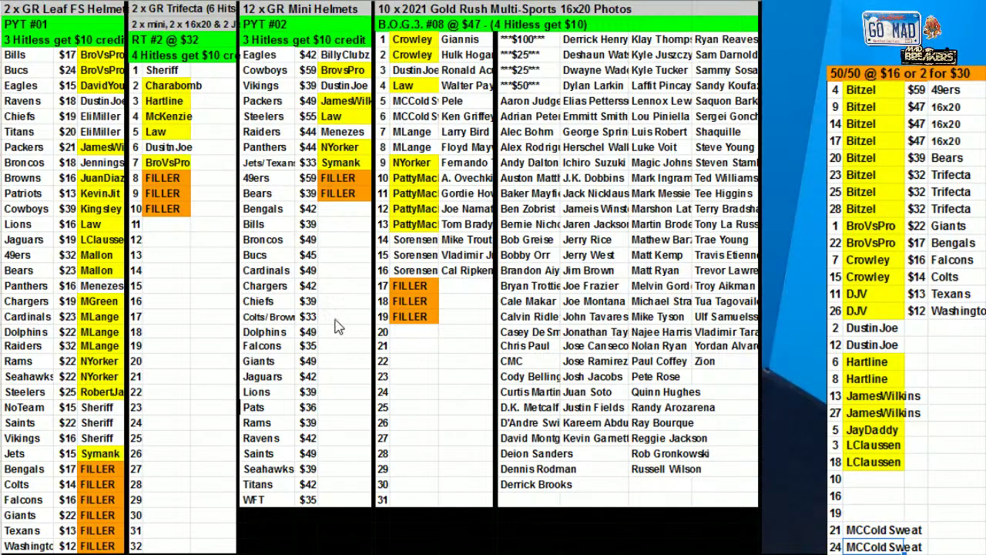
pyautogui.click(328, 307)
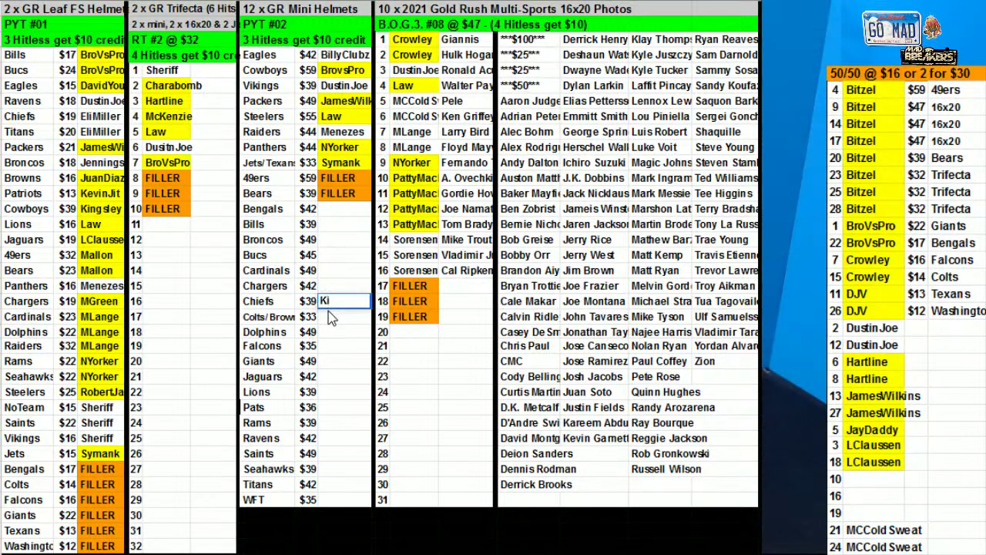
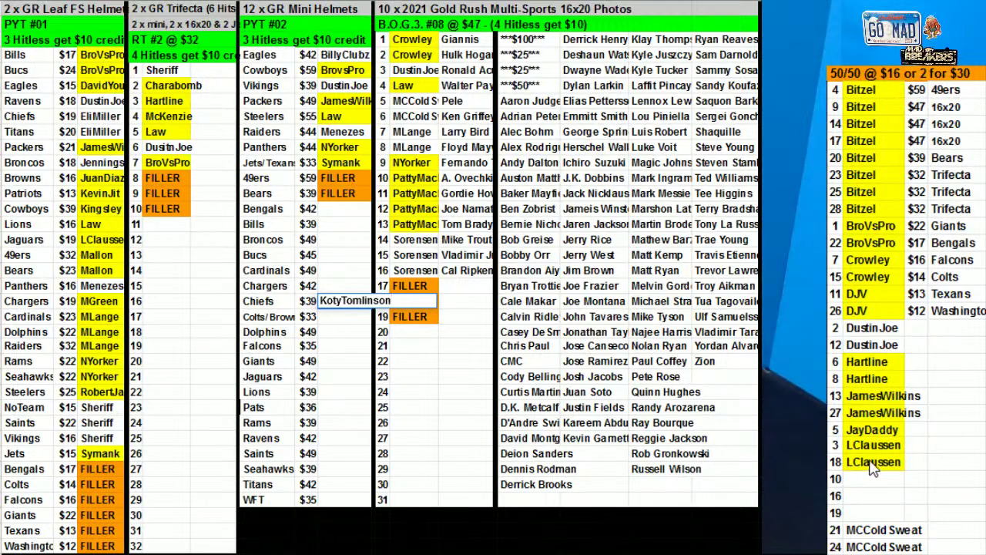
# Sort the Mini Helmets list by column AF, the buyer names
pyautogui.moveTo(262, 56); pyautogui.dragTo(342, 302)
pyautogui.rightClick(321, 209)
pyautogui.click(372, 386)
pyautogui.click(467, 264)
pyautogui.click(484, 316)
pyautogui.click(701, 367)
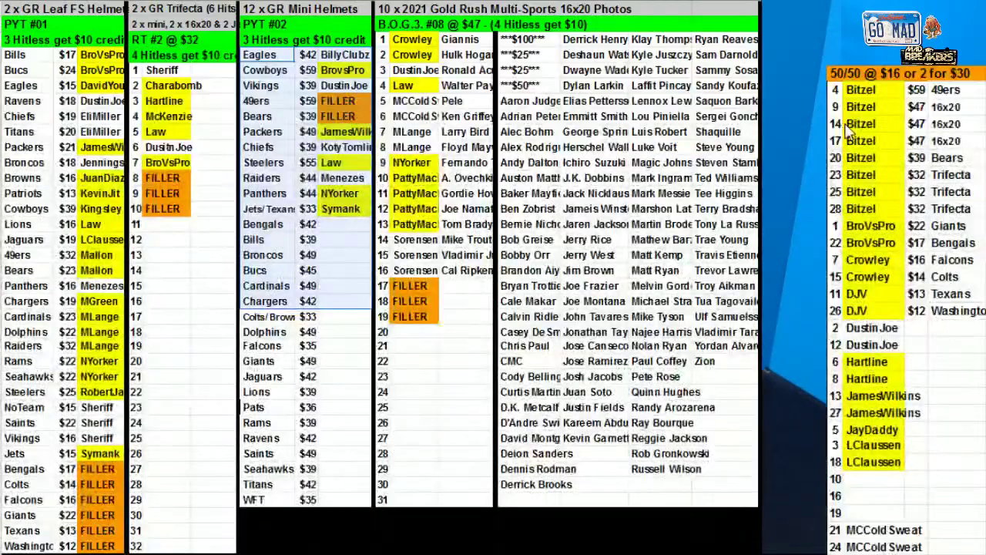
# Sort the 50/50 list by column AU, the buyer names
pyautogui.moveTo(842, 513); pyautogui.dragTo(856, 90)
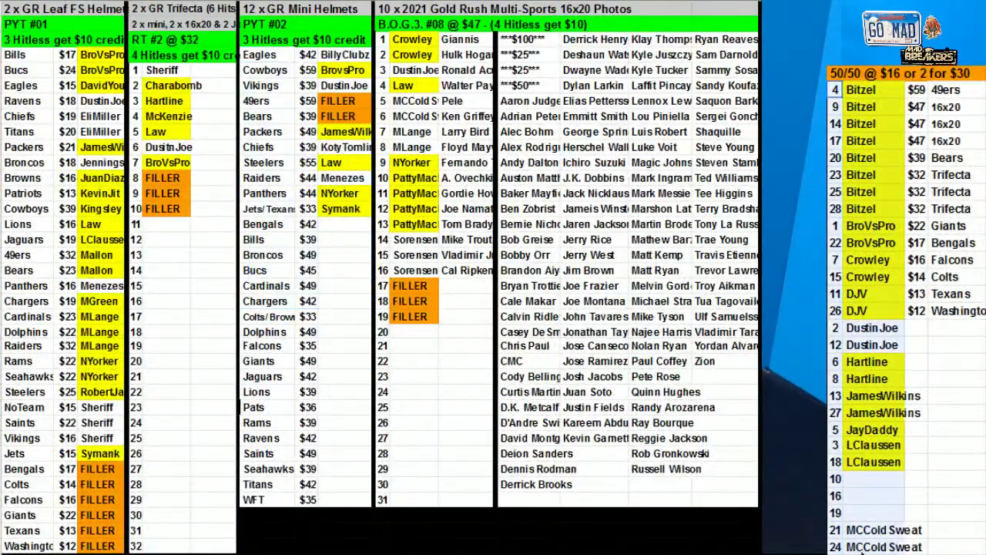
pyautogui.rightClick(855, 422)
pyautogui.click(452, 271)
pyautogui.click(493, 297)
pyautogui.click(703, 367)
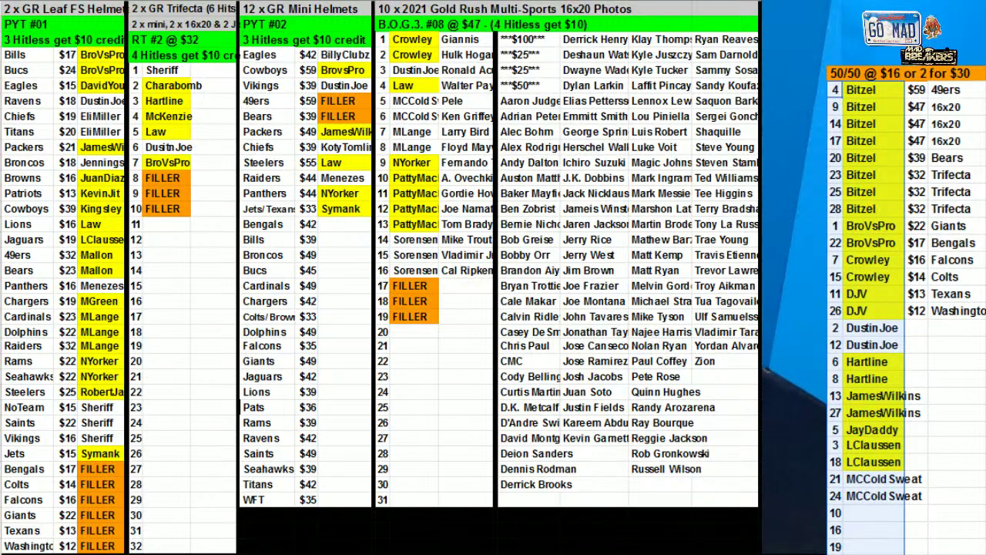
# Enter one buyer for 50/50 spots 16 and 10, and another for spot 19
pyautogui.click(855, 531)
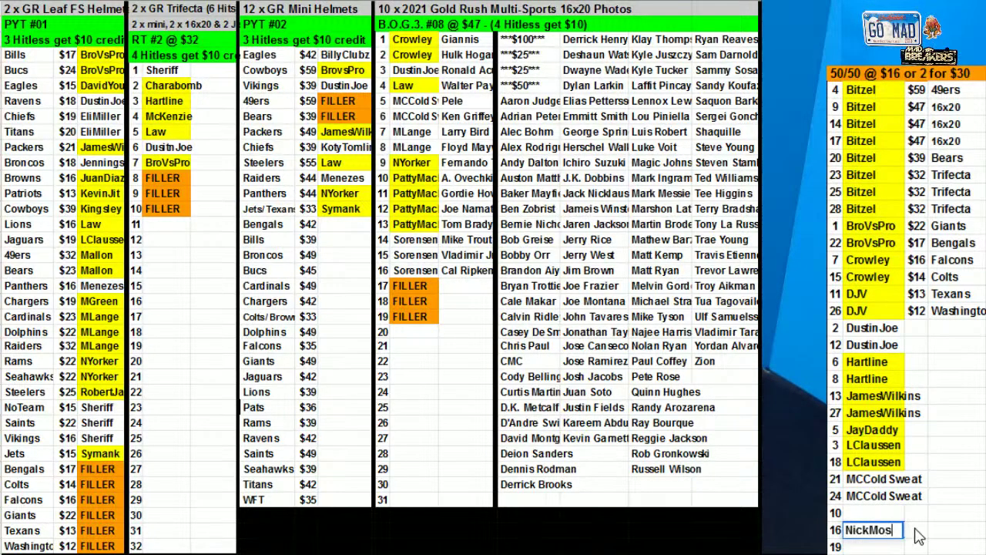
pyautogui.press('Return')
pyautogui.press('Up')
pyautogui.hotkey('ctrl', 'c')
pyautogui.press('Up')
pyautogui.hotkey('ctrl', 'v')
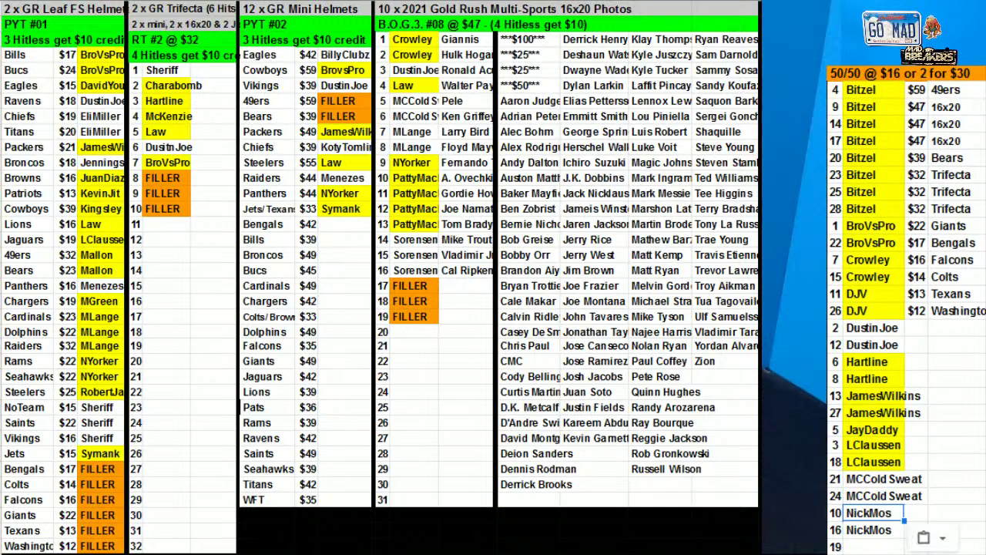
pyautogui.click(887, 547)
pyautogui.write('McKenzie')
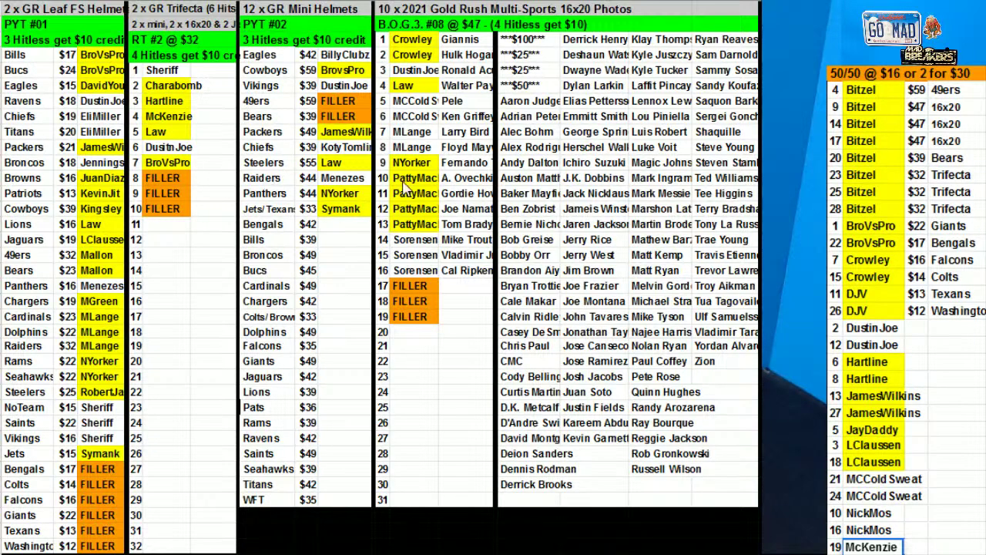
# Fill B.O.G.3 spots 5–6 and 50/50 spots 21 and 24 yellow
pyautogui.moveTo(420, 117); pyautogui.dragTo(416, 101)
pyautogui.click(533, 6)
pyautogui.click(567, 54)
pyautogui.click(533, 6)
pyautogui.click(568, 55)
pyautogui.moveTo(857, 478); pyautogui.dragTo(886, 496)
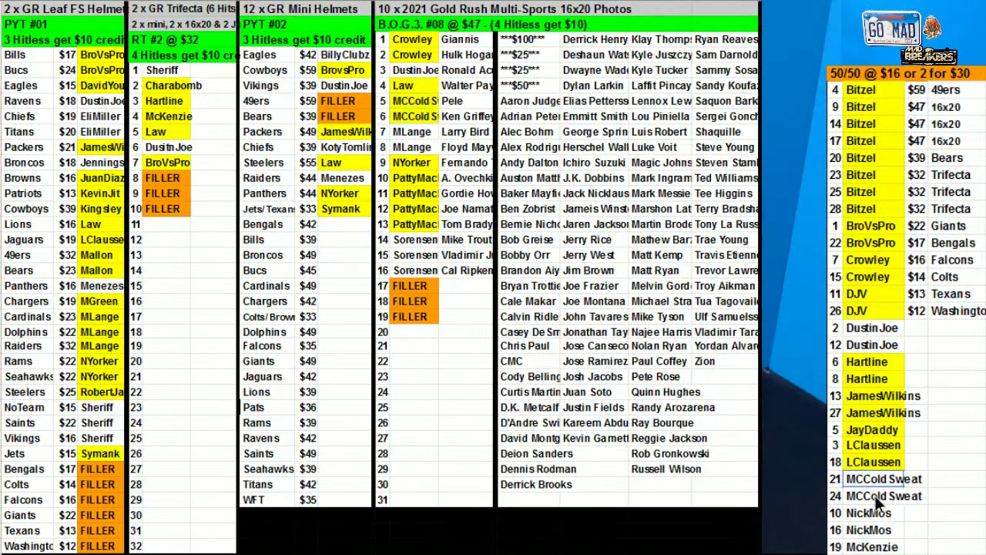
pyautogui.click(534, 6)
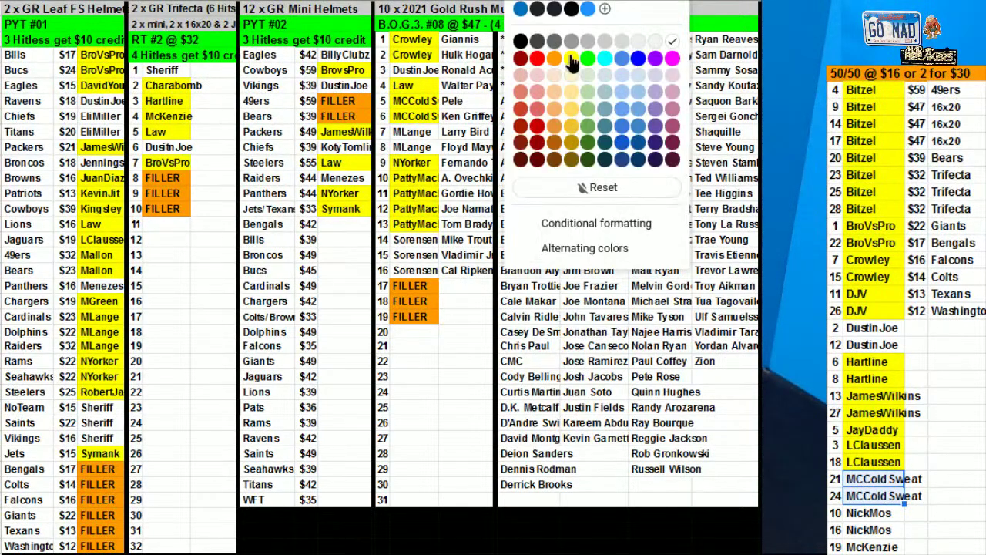
pyautogui.click(568, 56)
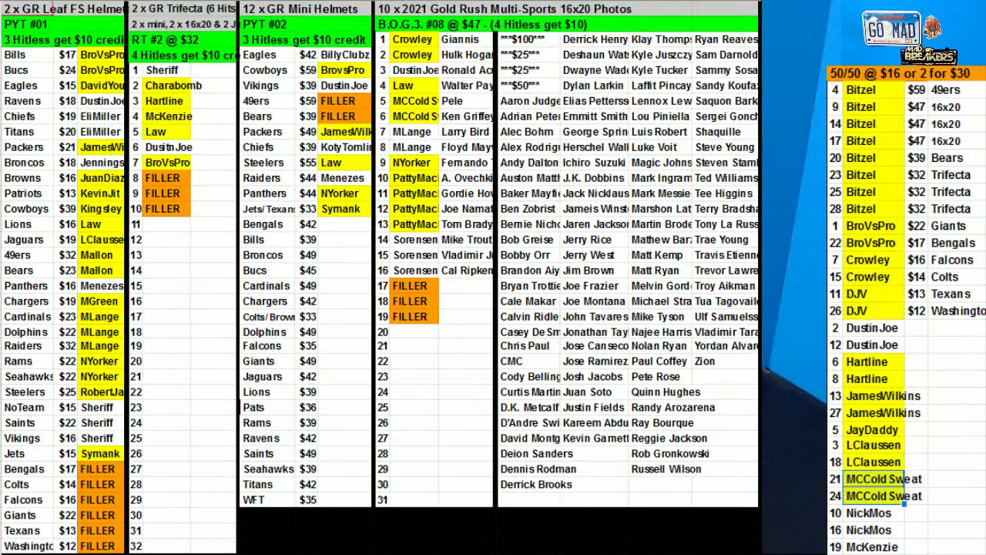
# Fill the 50/50 spot 19, 10 and 16 buyer cells yellow
pyautogui.click(884, 546)
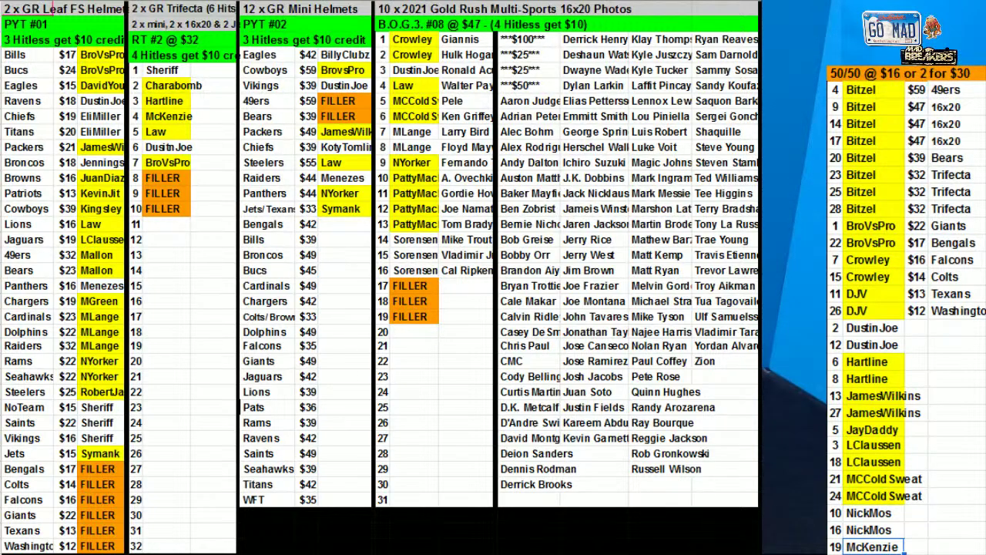
pyautogui.click(559, 77)
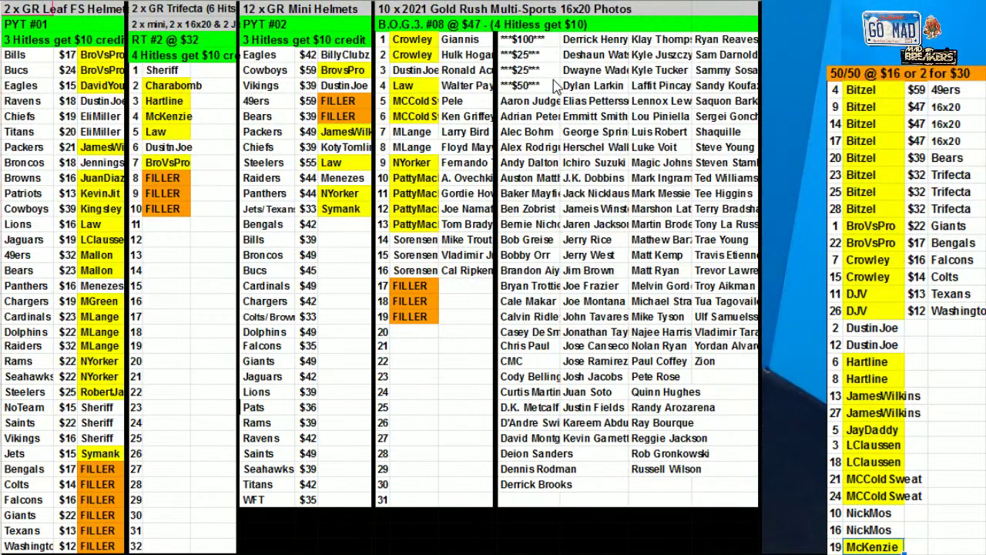
pyautogui.moveTo(871, 495); pyautogui.dragTo(871, 529)
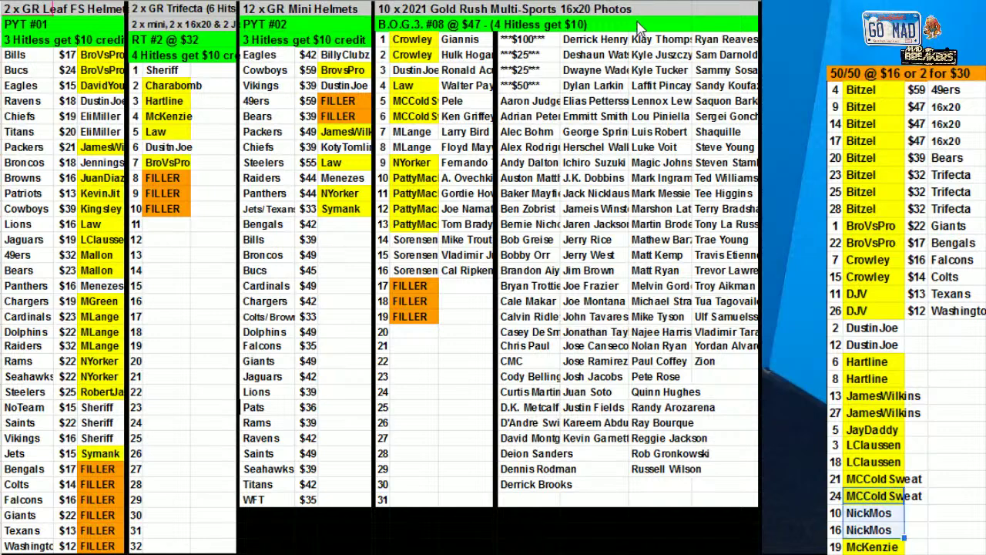
pyautogui.click(573, 63)
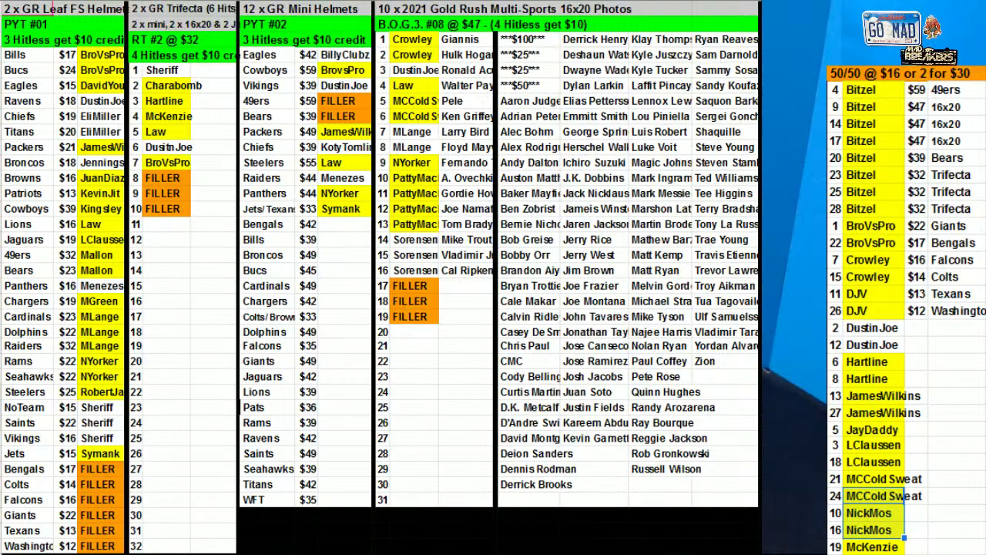
pyautogui.moveTo(868, 329); pyautogui.dragTo(871, 344)
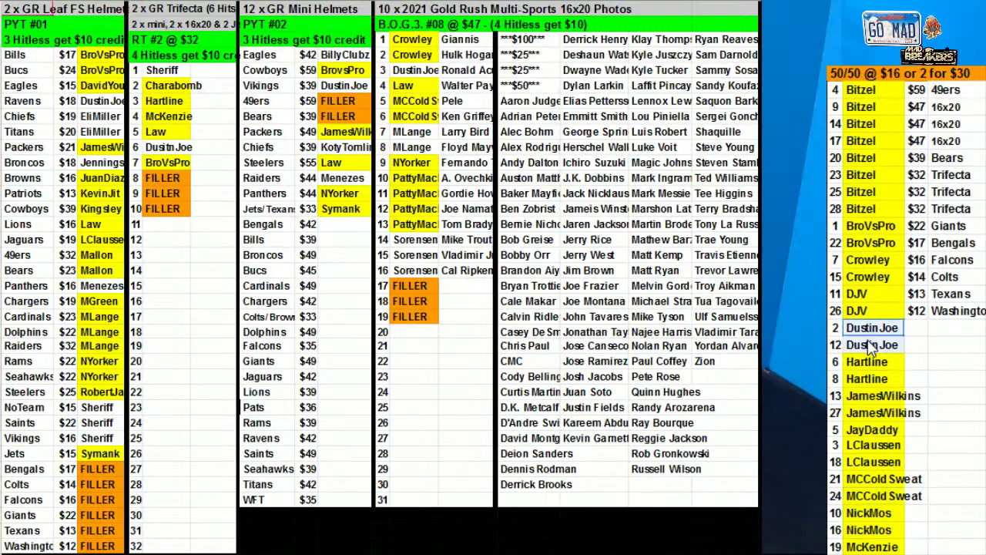
pyautogui.click(556, 2)
pyautogui.click(751, 46)
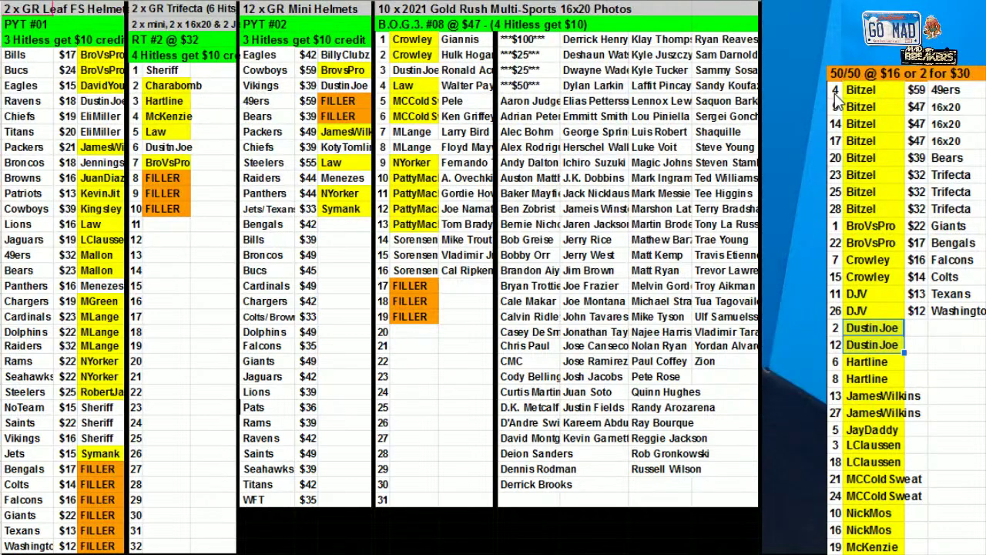
# Sort the 50/50 list A→Z so spots run 1 to 28
pyautogui.moveTo(836, 96); pyautogui.dragTo(867, 550)
pyautogui.rightClick(886, 322)
pyautogui.click(866, 488)
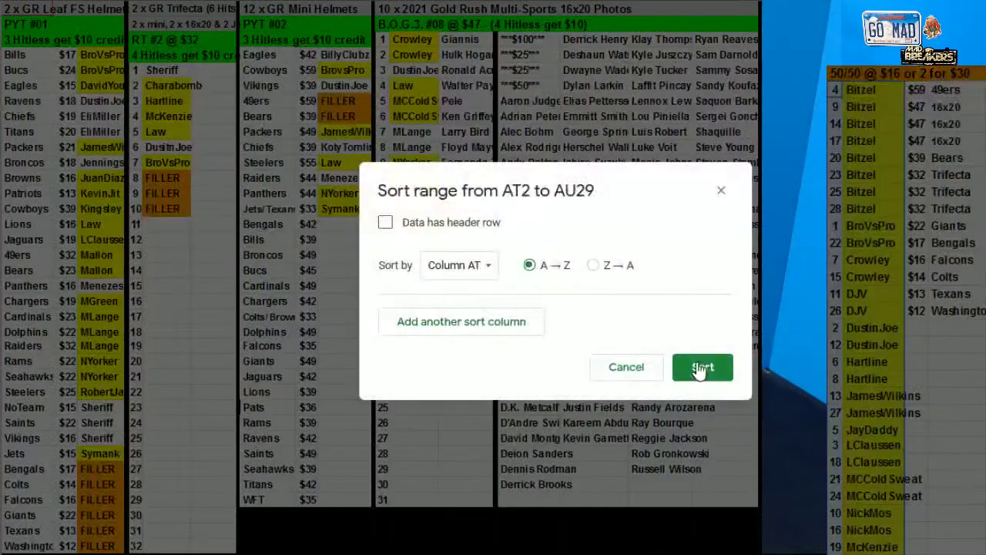
pyautogui.press('Escape')
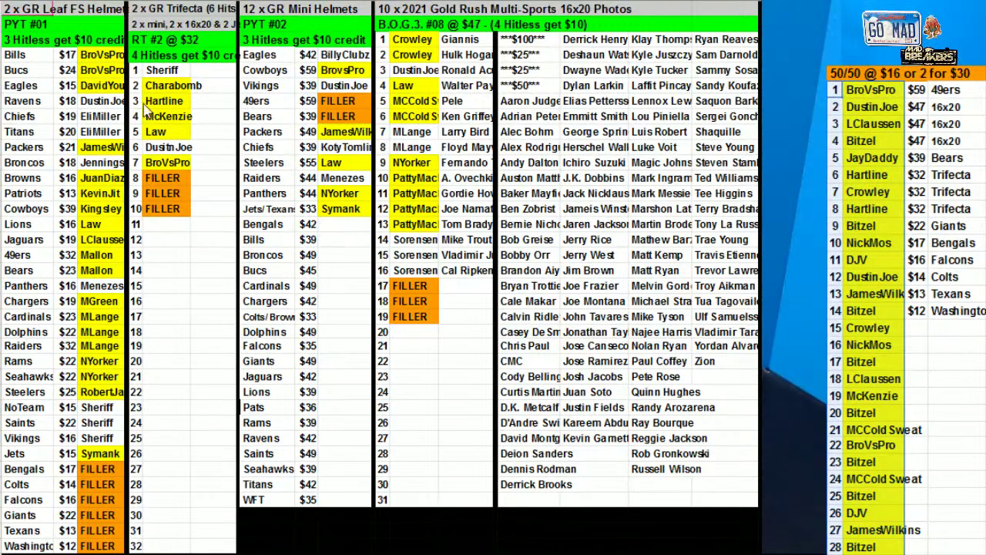
pyautogui.click(93, 101)
pyautogui.click(521, 2)
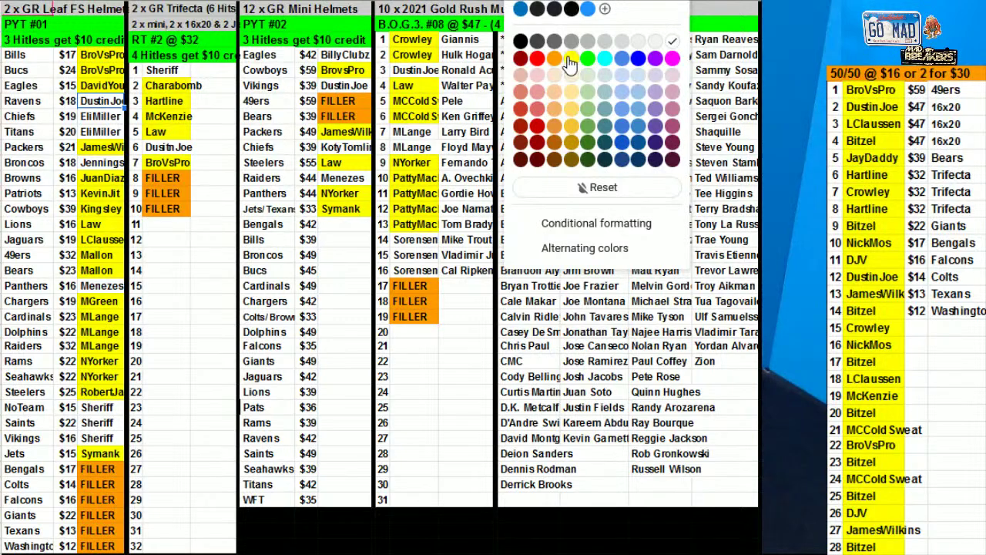
pyautogui.click(571, 58)
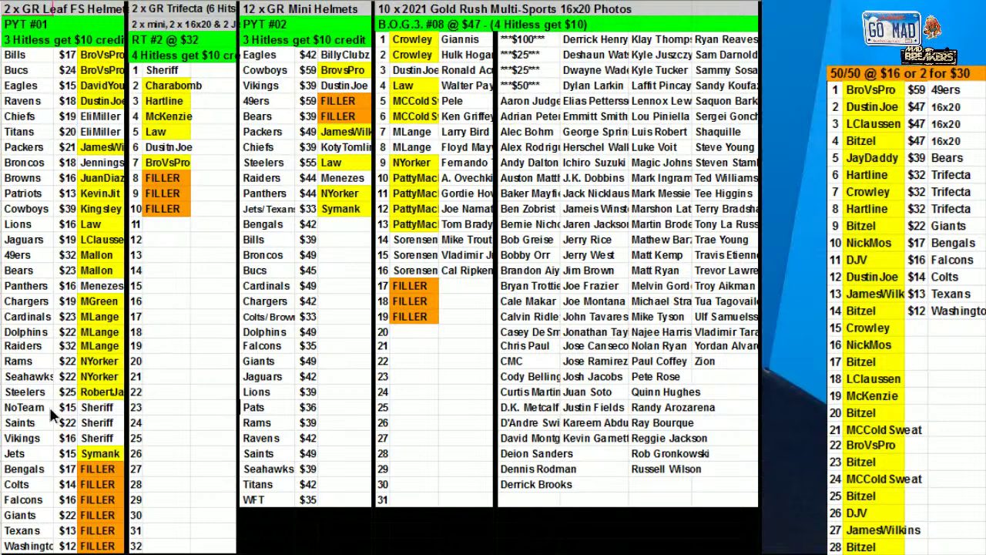
# Copy the NoTeam, Saints and Vikings rows, then copy the Panthers $16 row
pyautogui.moveTo(58, 408); pyautogui.dragTo(68, 439)
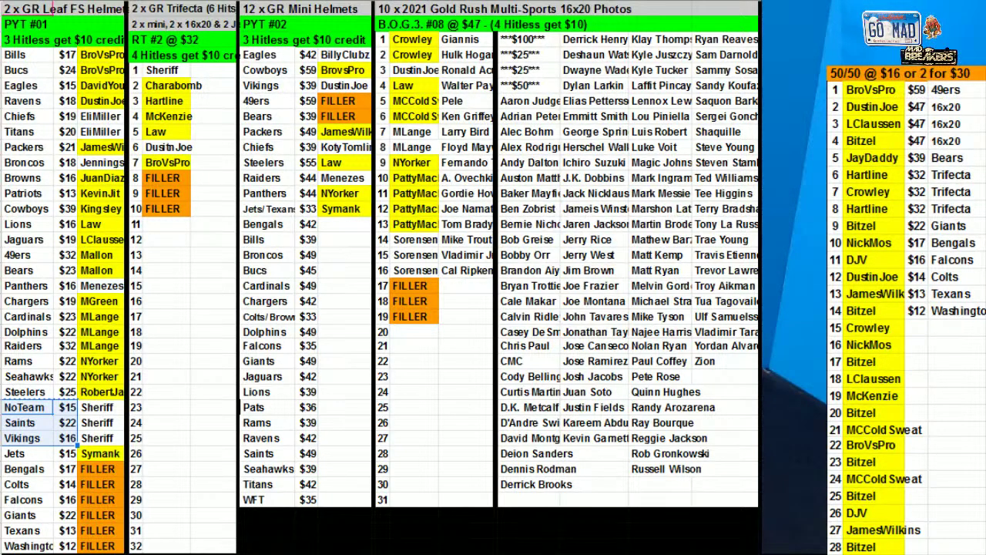
pyautogui.hotkey('ctrl', 'c')
pyautogui.click(61, 286)
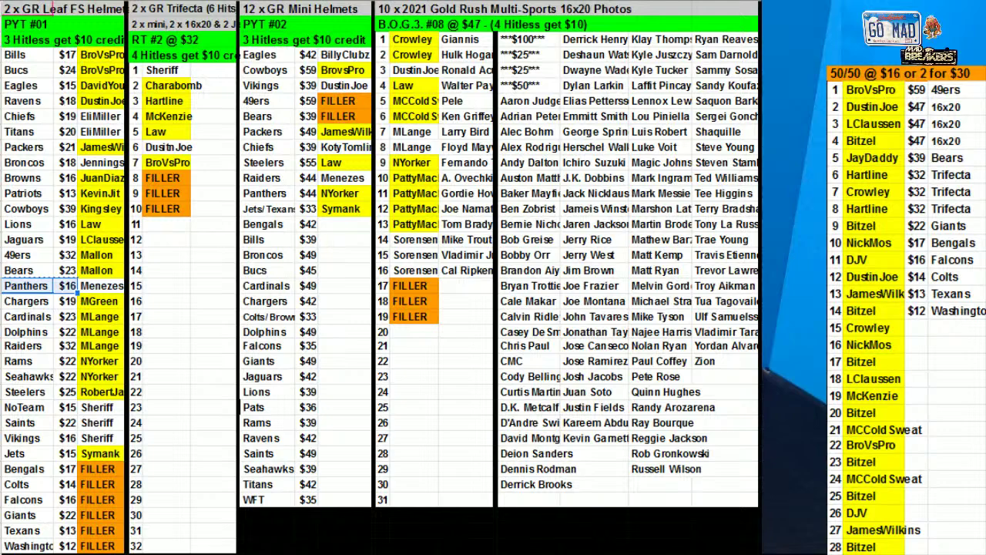
pyautogui.hotkey('ctrl', 'c')
pyautogui.click(111, 164)
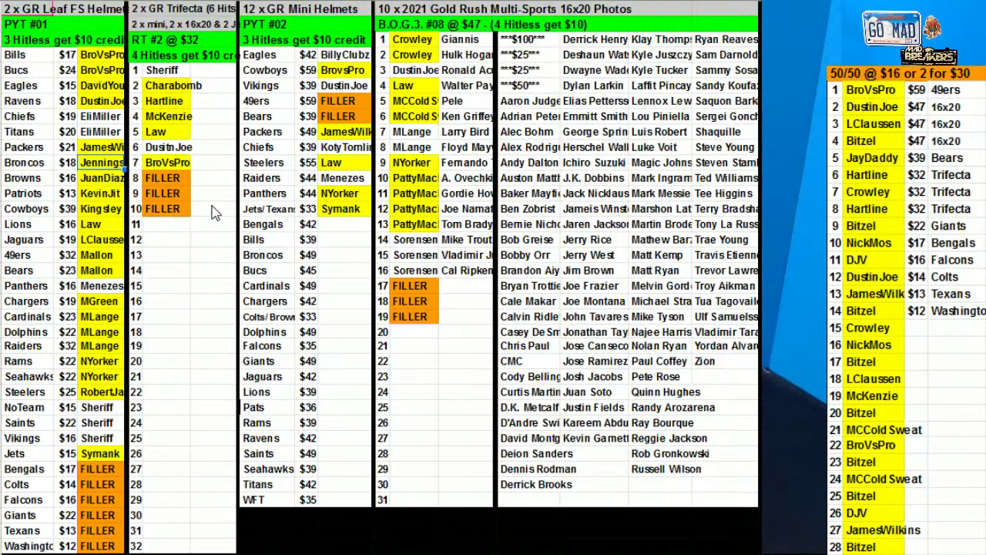
pyautogui.moveTo(104, 133); pyautogui.dragTo(105, 115)
pyautogui.click(531, 2)
pyautogui.click(568, 62)
pyautogui.click(529, 133)
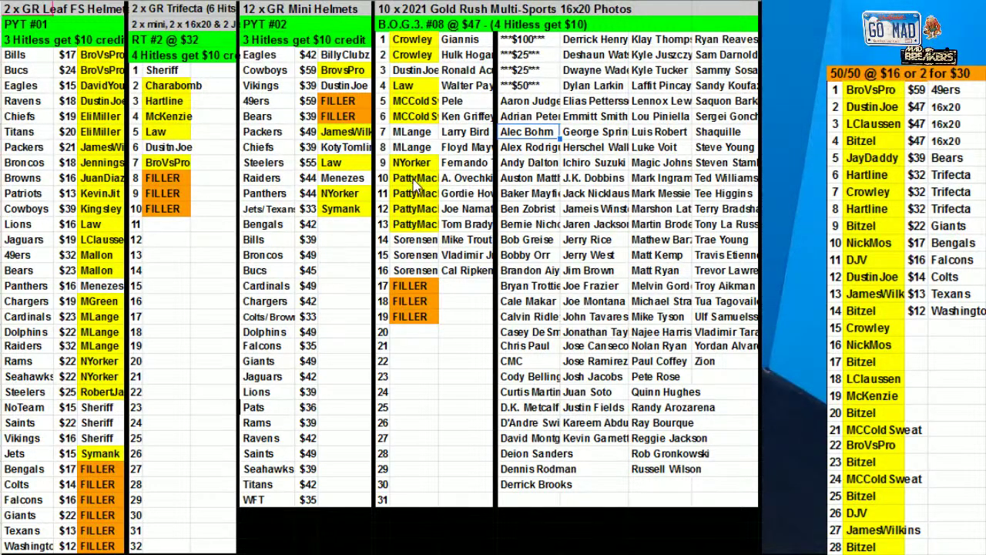
pyautogui.click(104, 284)
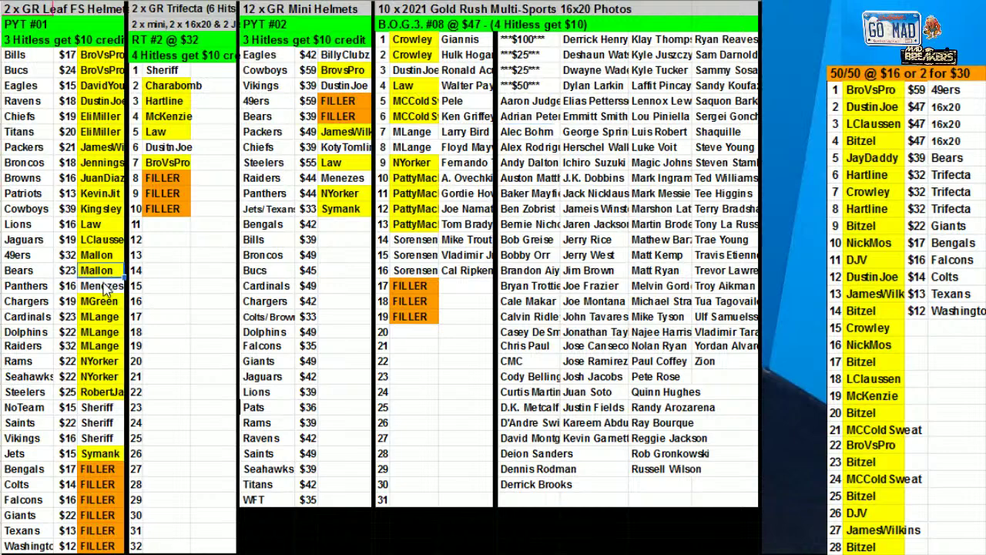
pyautogui.click(509, 2)
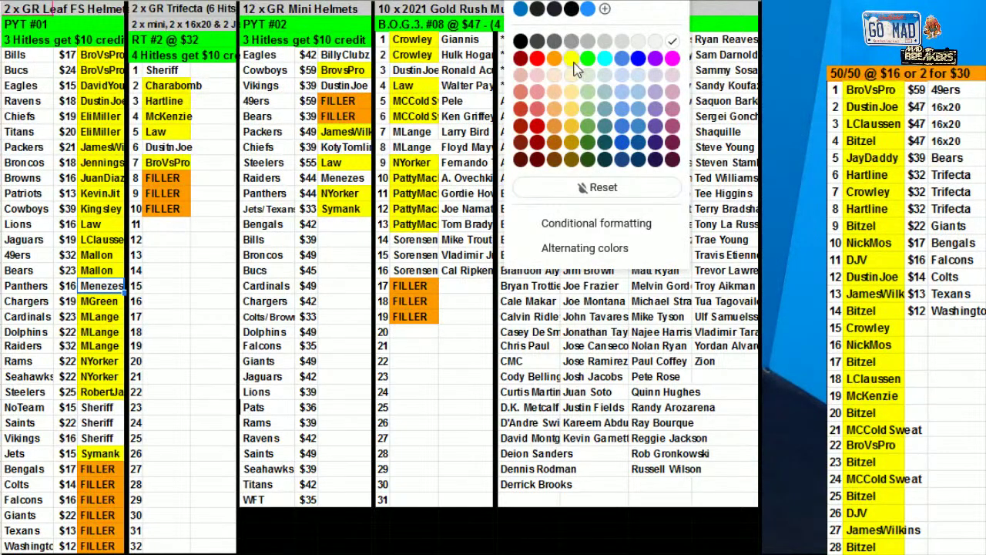
pyautogui.click(567, 61)
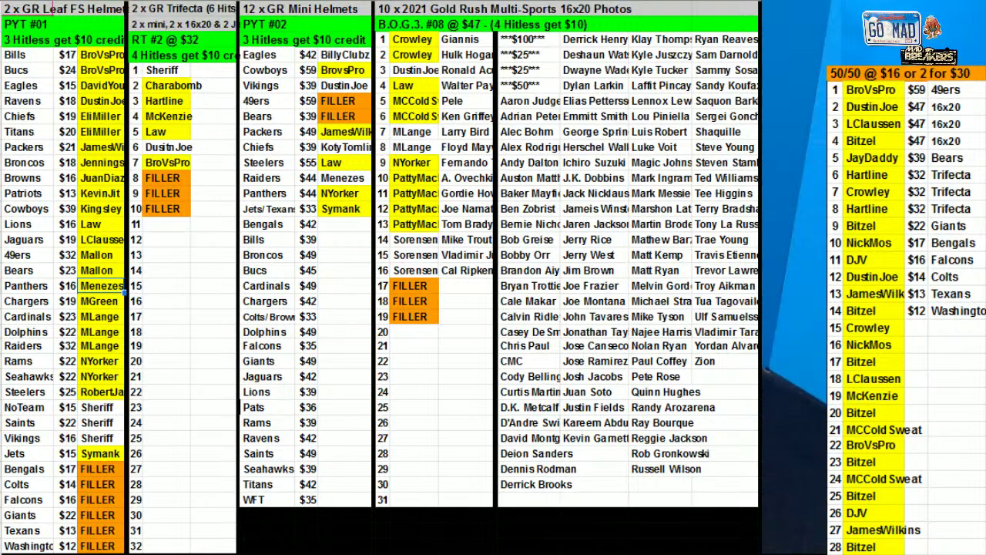
pyautogui.click(345, 147)
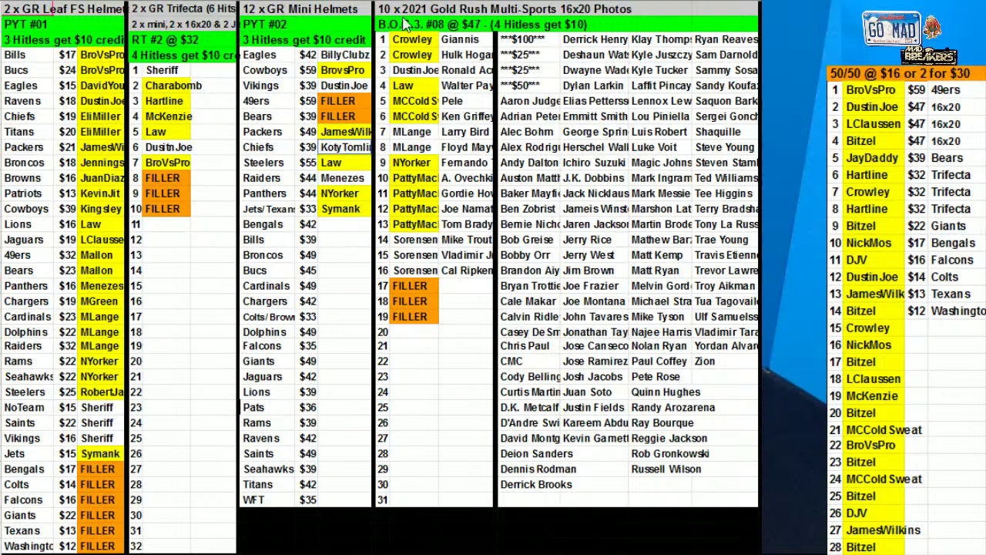
pyautogui.click(584, 69)
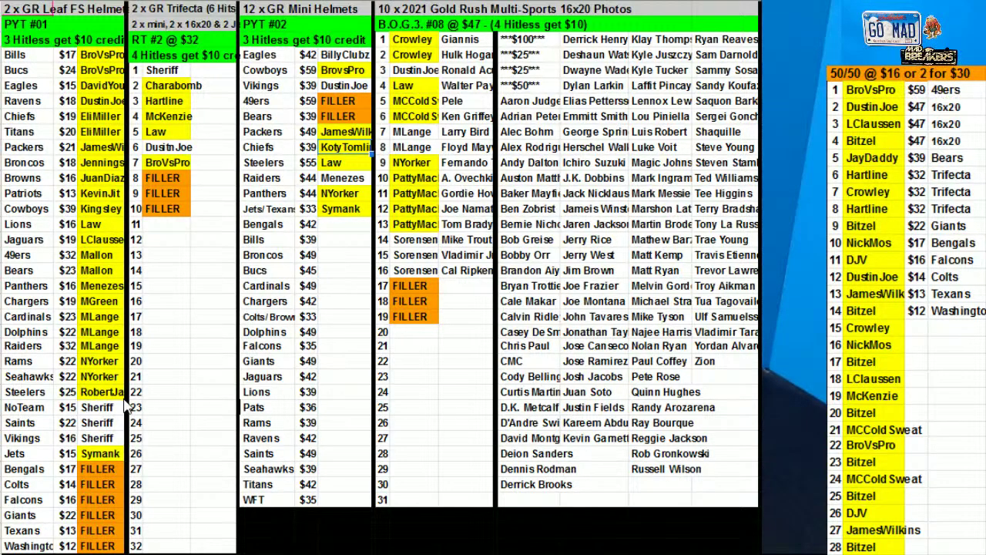
# Copy the 28 names in the 50/50 list and switch to random.org
pyautogui.moveTo(868, 94); pyautogui.dragTo(915, 529)
pyautogui.hotkey('ctrl', 'c')
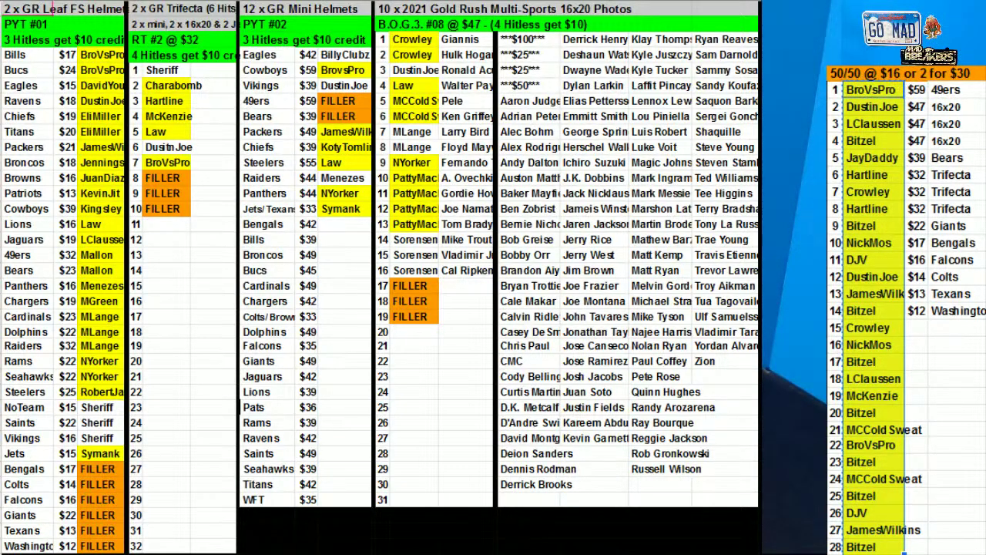
pyautogui.hotkey('alt', 'Tab')
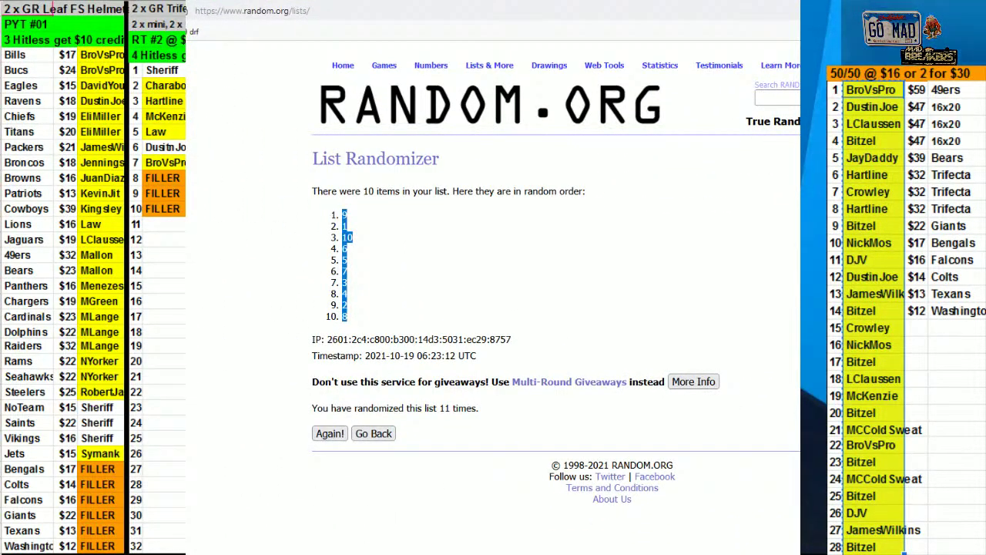
# Revisit the earlier dice roll result, then return to the filled List Randomizer form
pyautogui.click(247, 5)
pyautogui.click(247, 11)
pyautogui.press('Escape')
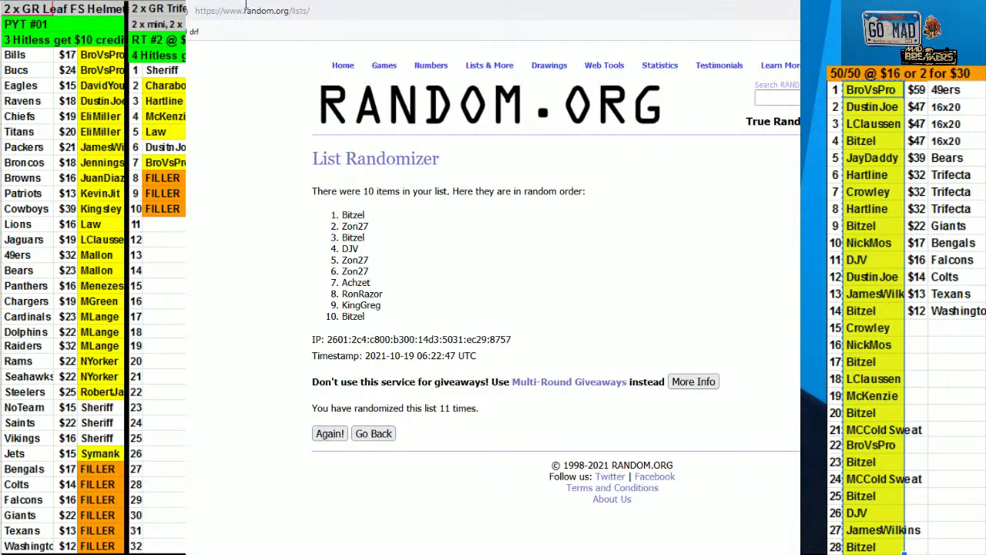
pyautogui.hotkey('alt', 'Left')
pyautogui.hotkey('alt', 'Left')
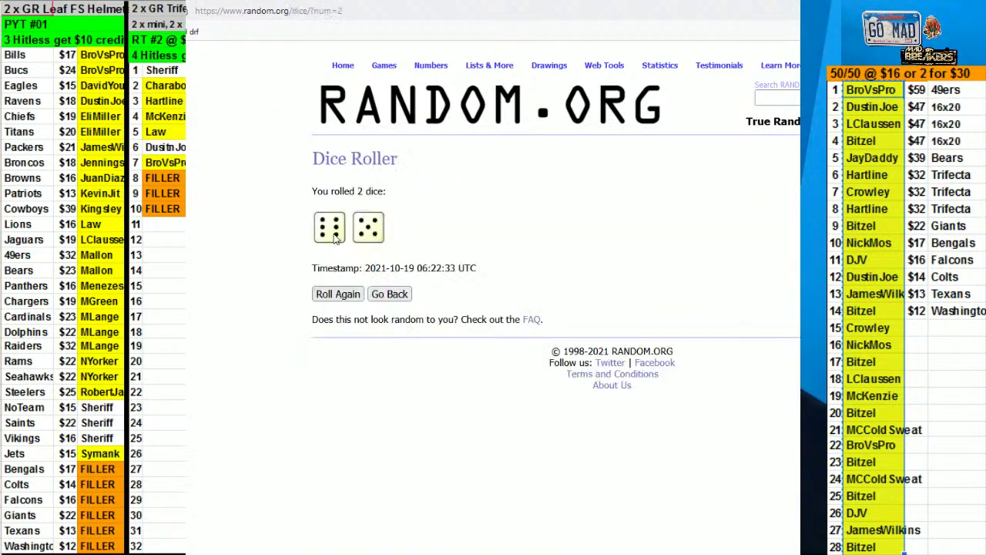
pyautogui.click(389, 294)
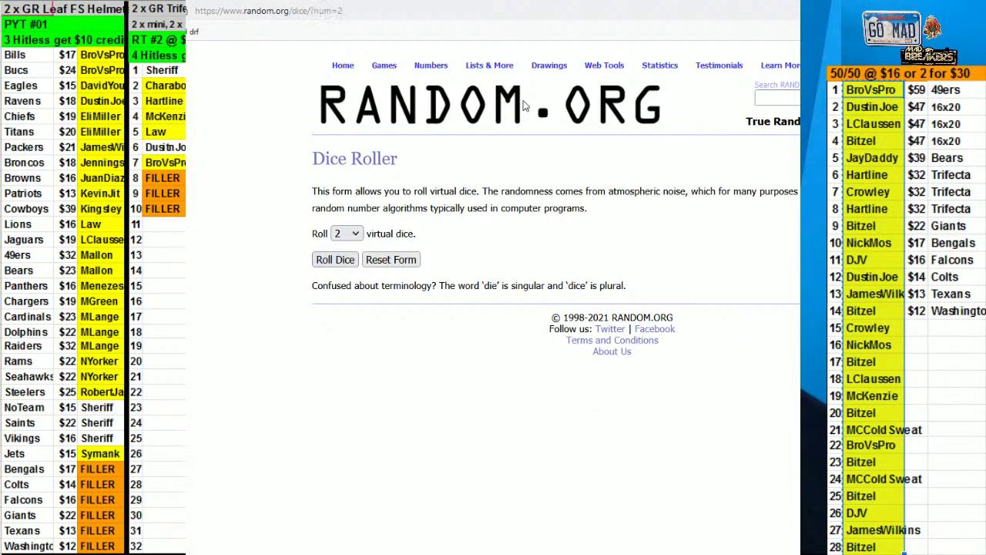
pyautogui.hotkey('alt', 'Right')
pyautogui.hotkey('alt', 'Right')
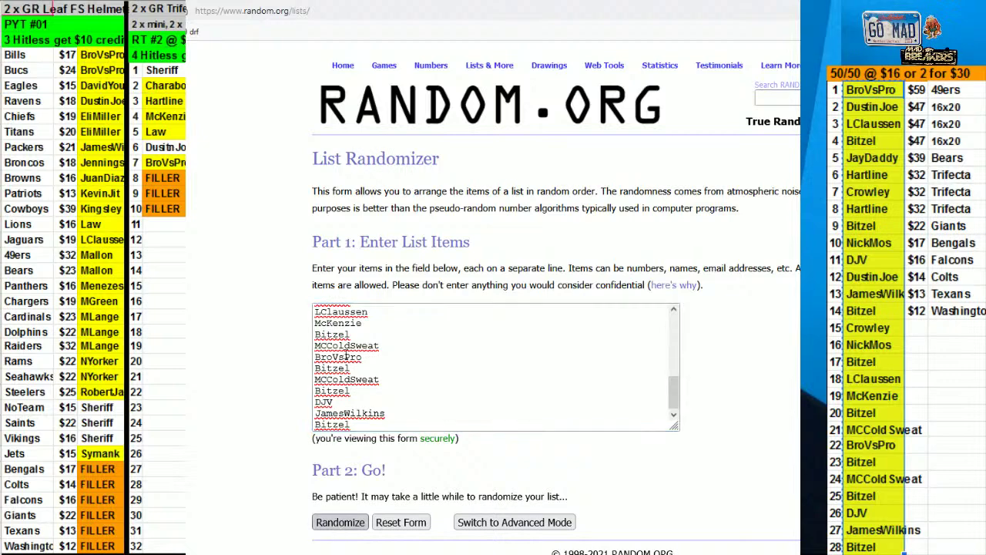
# Randomize the 28-name list five times in the List Randomizer
pyautogui.click(340, 521)
pyautogui.scroll(-1, 316, 501)
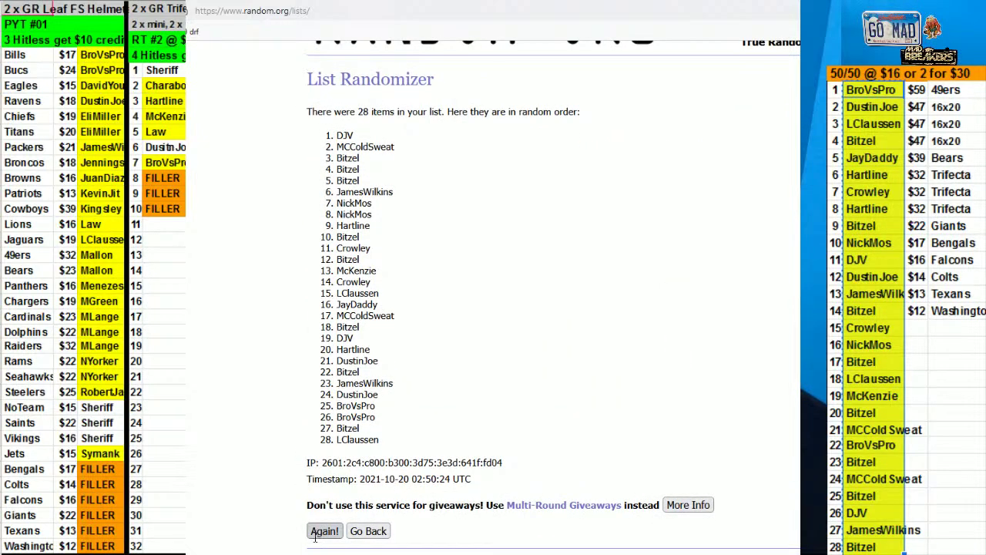
pyautogui.click(316, 535)
pyautogui.click(317, 535)
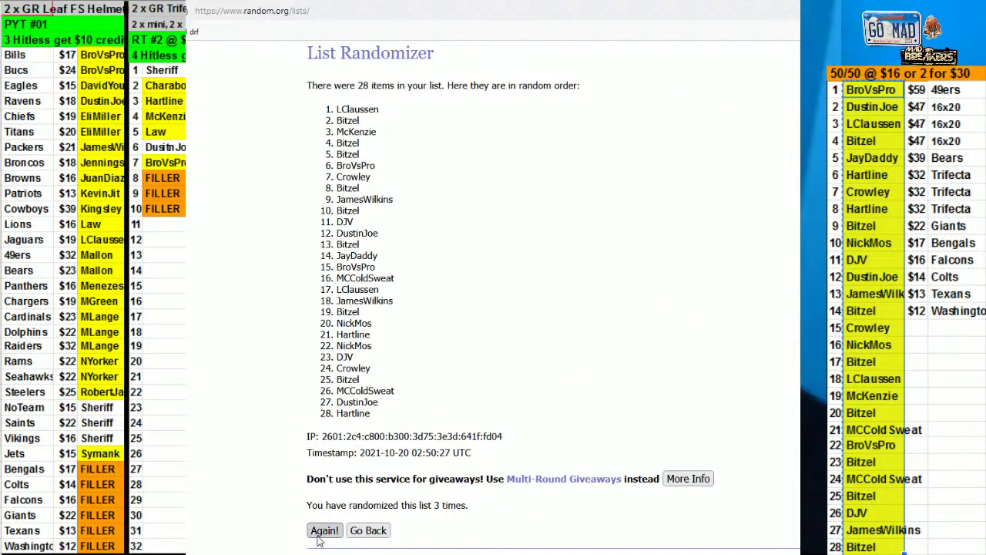
pyautogui.click(319, 535)
pyautogui.click(322, 531)
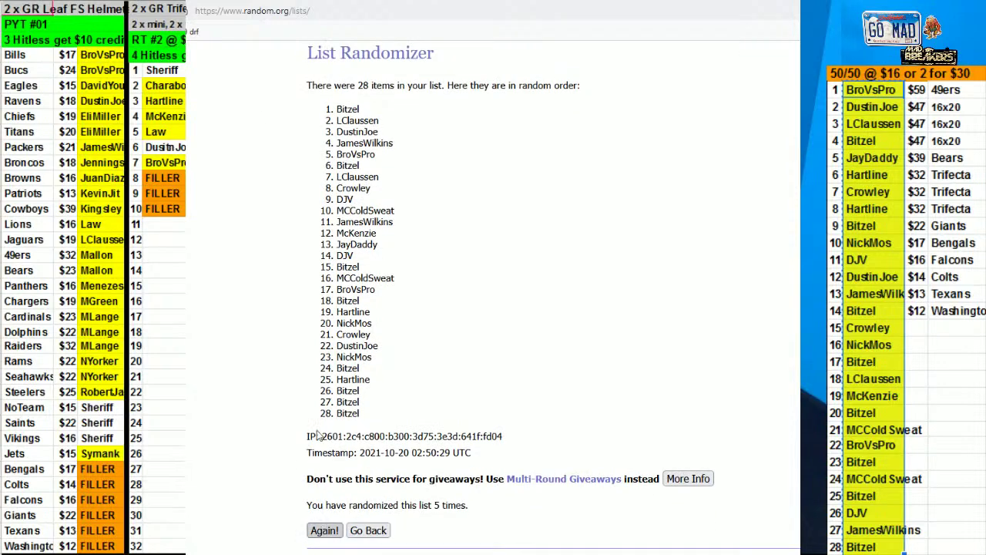
pyautogui.hotkey('ctrl', 'Tab')
pyautogui.hotkey('ctrl', 'Tab')
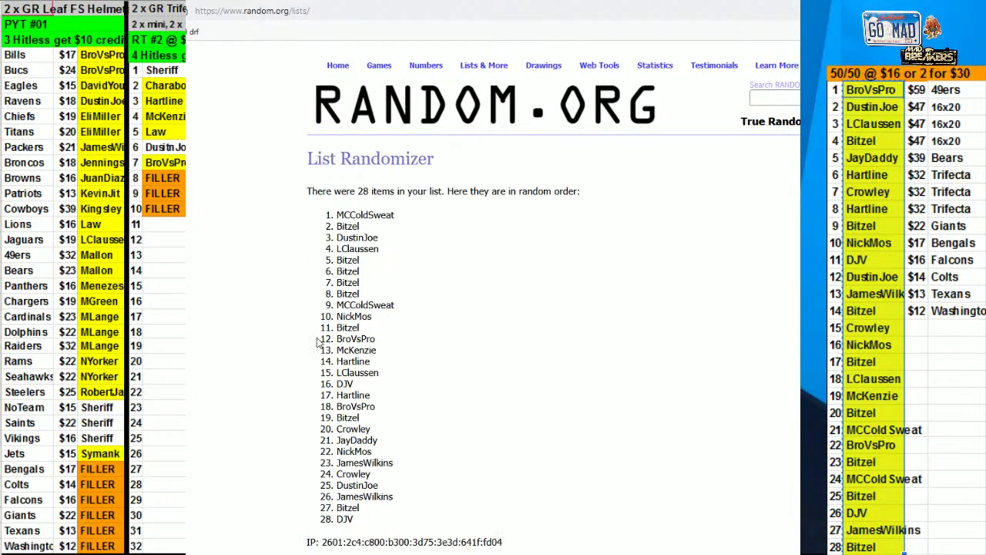
pyautogui.scroll(-3, 493, 347)
pyautogui.click(328, 534)
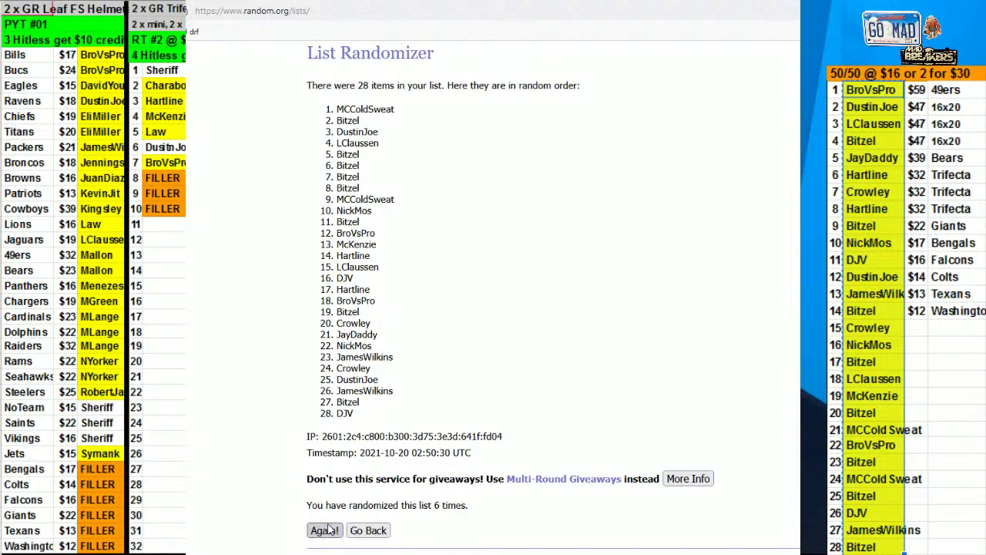
pyautogui.click(324, 532)
pyautogui.scroll(-2, 325, 532)
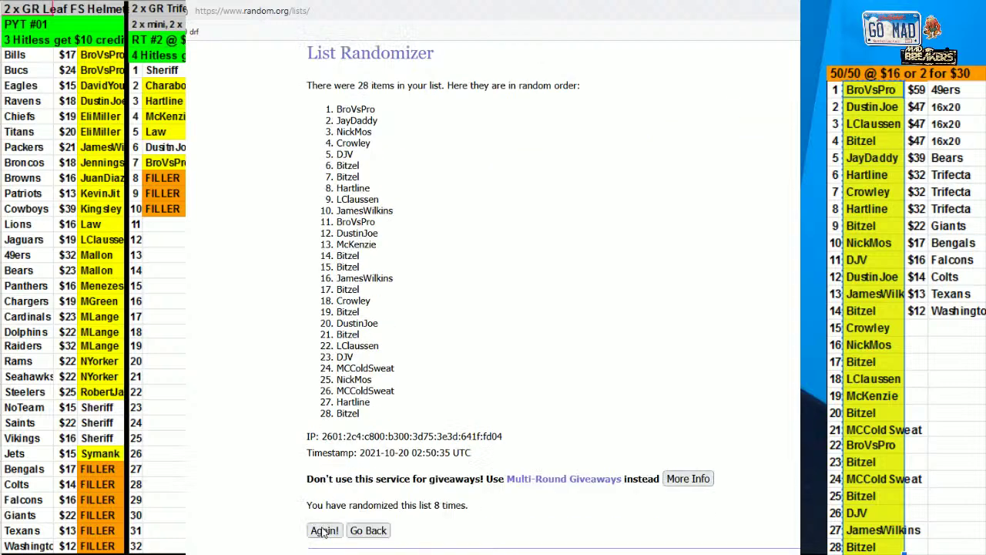
pyautogui.click(324, 530)
pyautogui.moveTo(337, 215); pyautogui.dragTo(390, 526)
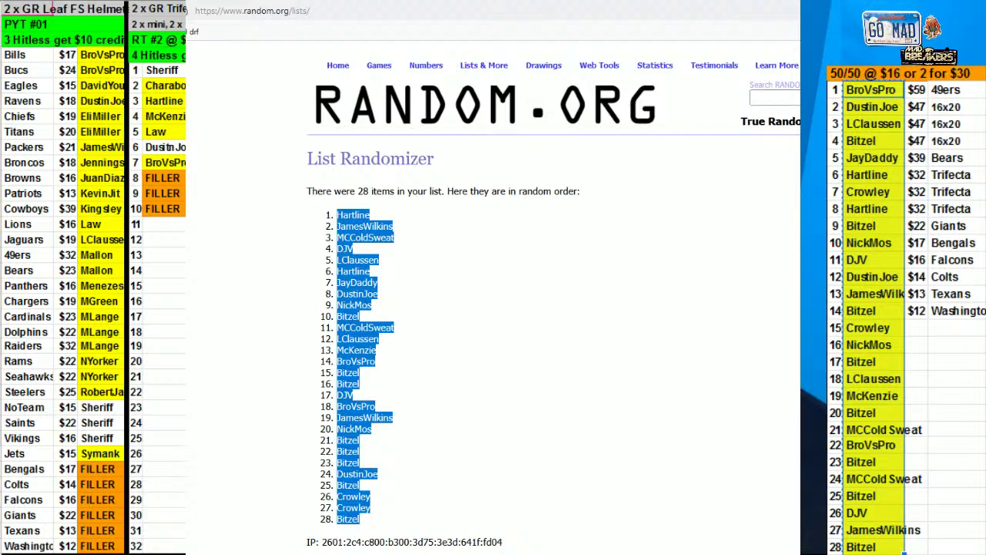
# Paste the shuffled 28-name order into the sheet's 50/50 name column
pyautogui.hotkey('alt', 'Tab')
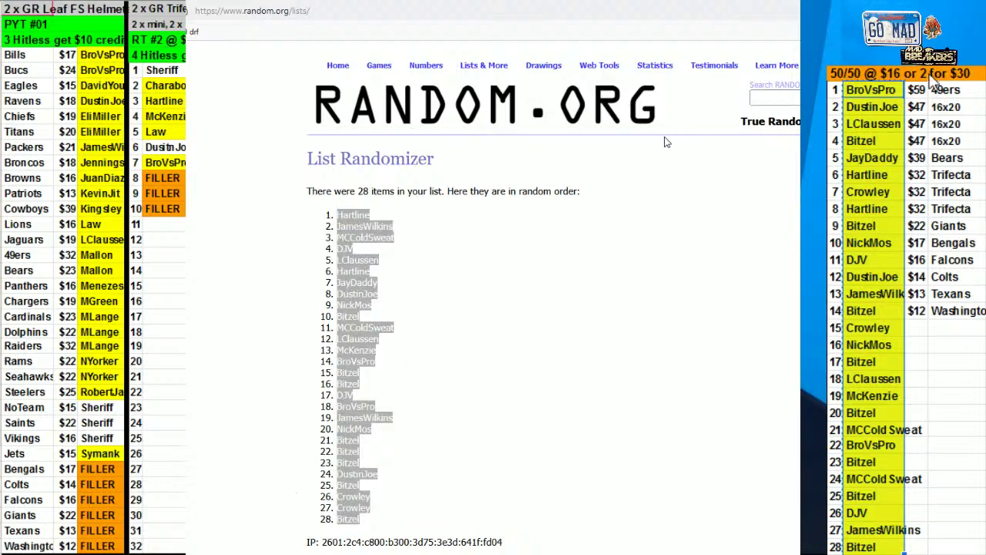
pyautogui.hotkey('ctrl', 'v')
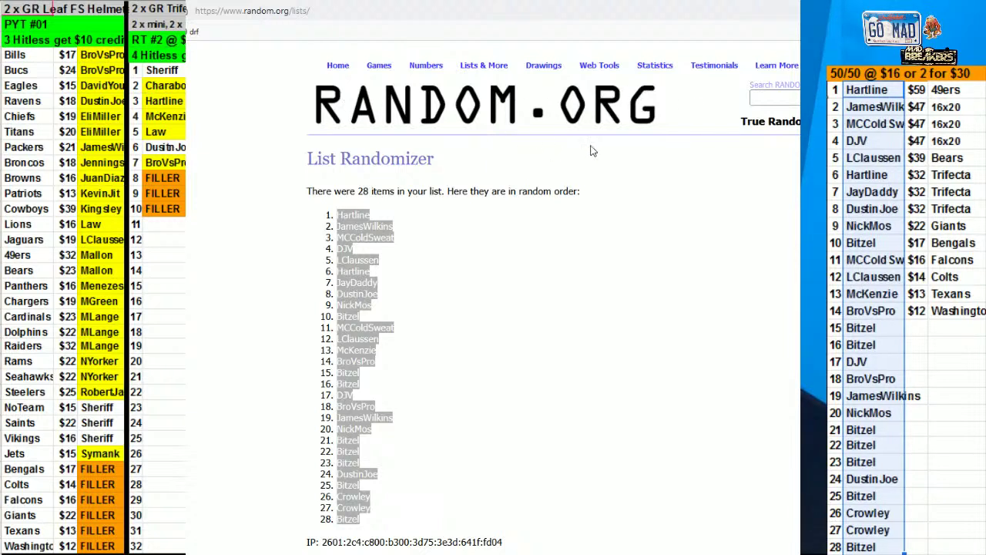
# Select the first 14 pasted names and hide random.org to reveal the full sheet
pyautogui.moveTo(863, 90); pyautogui.dragTo(870, 311)
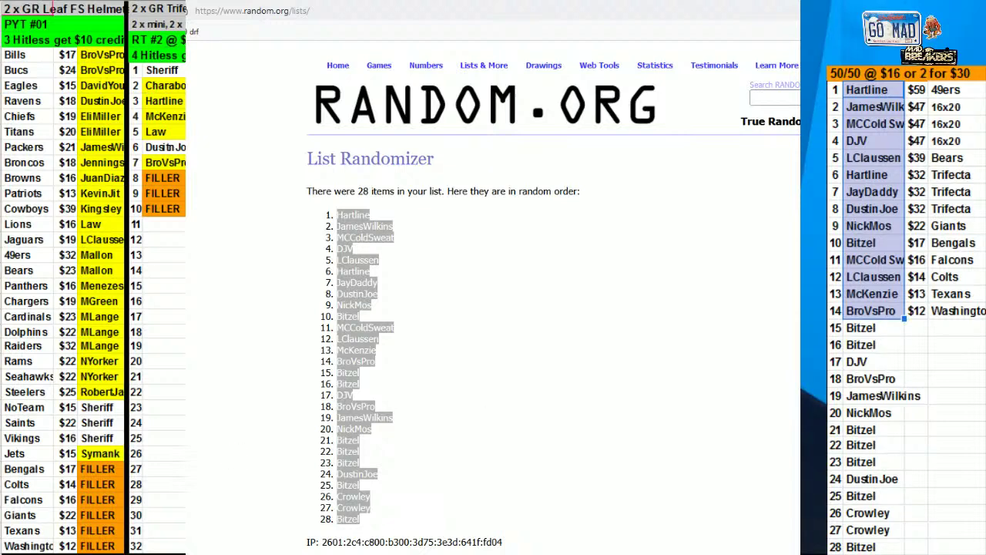
pyautogui.hotkey('alt', 'Tab')
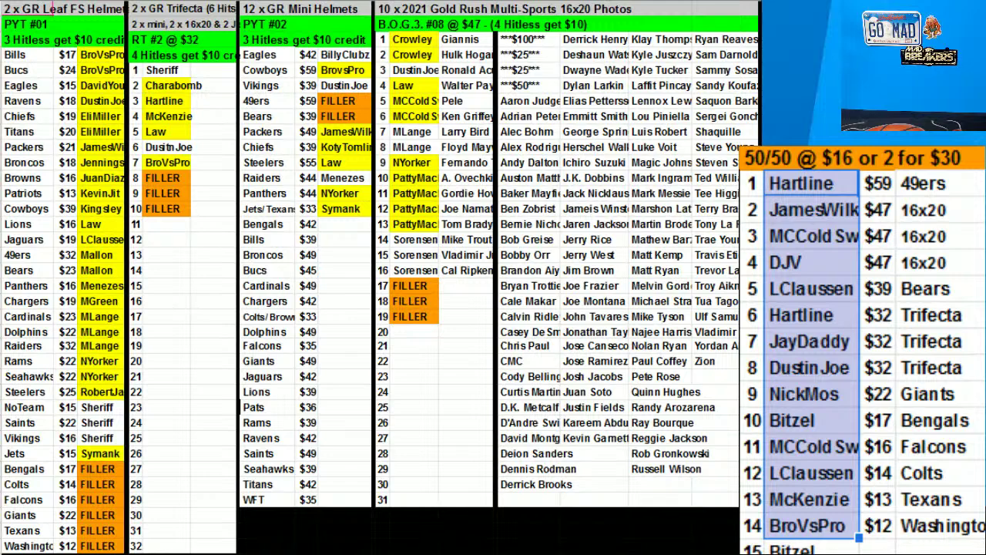
# Move Hartline into Gold Rush 16x20 row 20 with a player card beside it
pyautogui.click(825, 178)
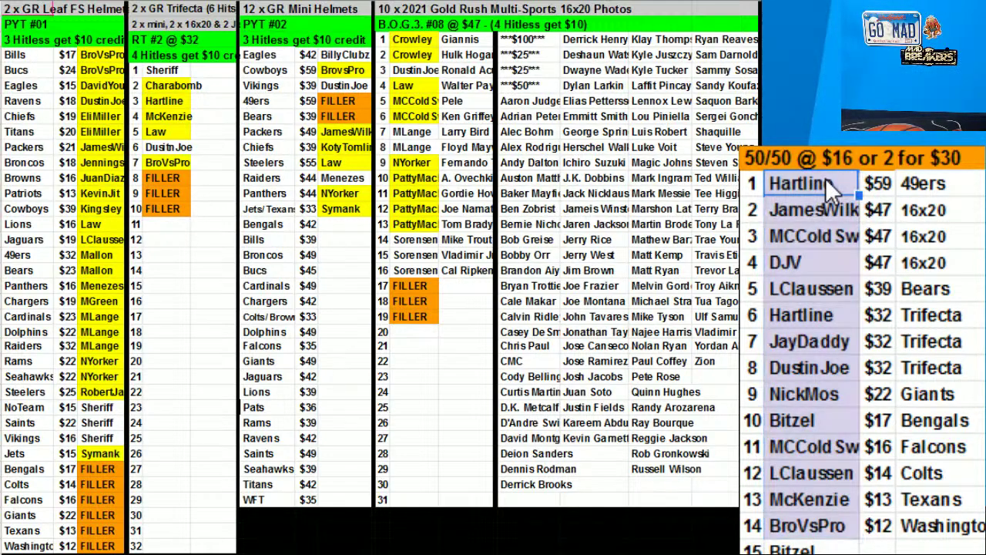
pyautogui.moveTo(826, 164); pyautogui.dragTo(831, 177)
pyautogui.moveTo(831, 177); pyautogui.dragTo(830, 177)
pyautogui.moveTo(342, 102); pyautogui.dragTo(341, 102)
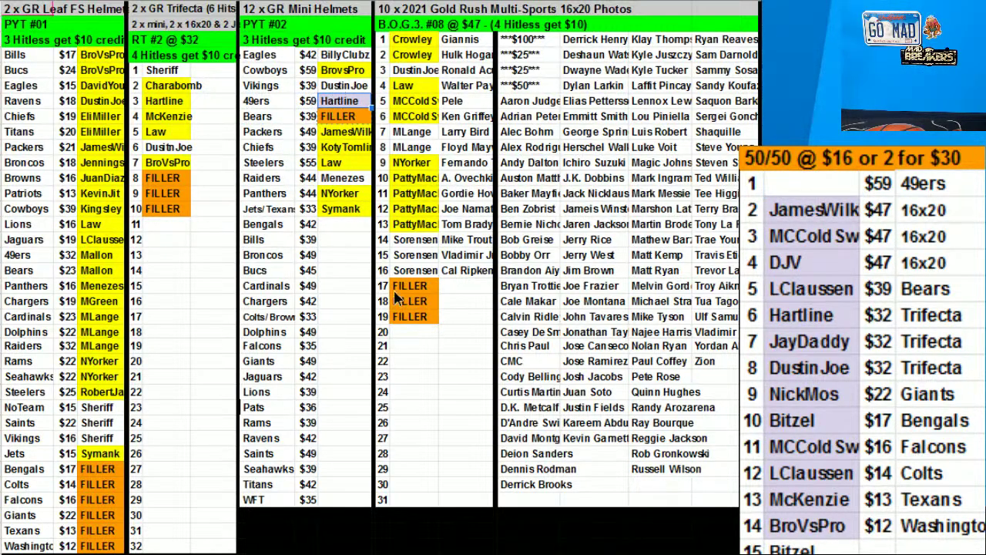
pyautogui.moveTo(420, 341); pyautogui.dragTo(420, 342)
pyautogui.click(486, 347)
pyautogui.click(666, 162)
pyautogui.moveTo(666, 169); pyautogui.dragTo(478, 331)
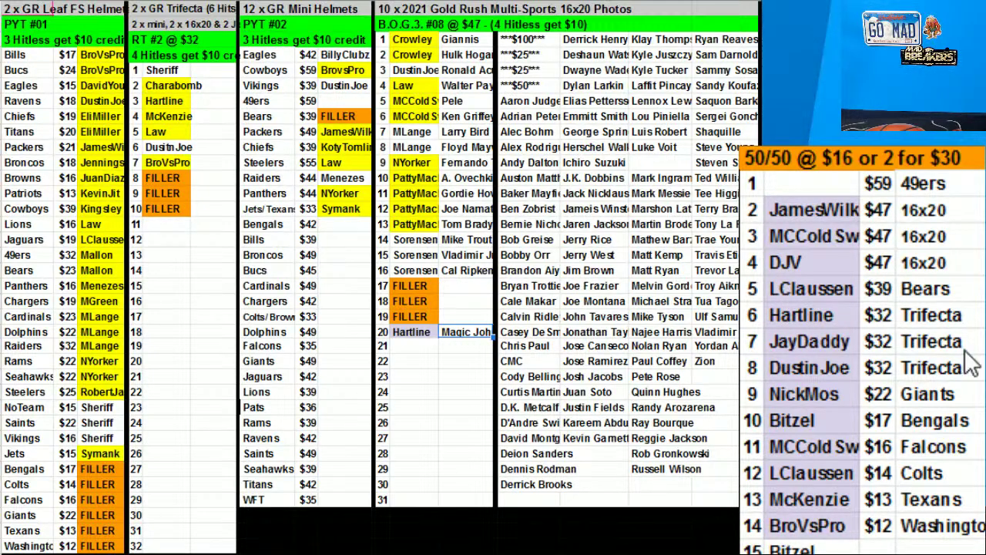
# Clear the price and team in row 1 of the 50/50 table
pyautogui.click(911, 179)
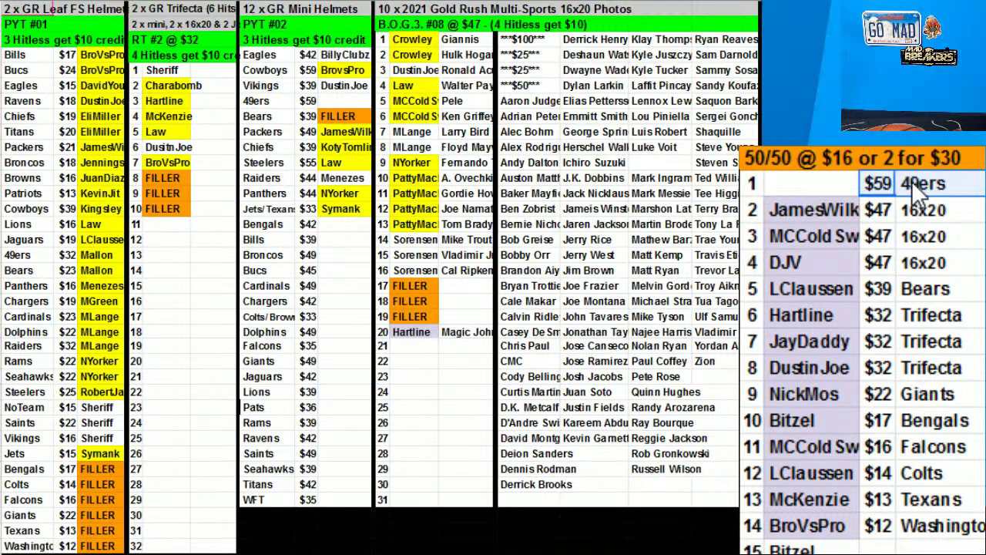
pyautogui.press('Delete')
pyautogui.click(773, 217)
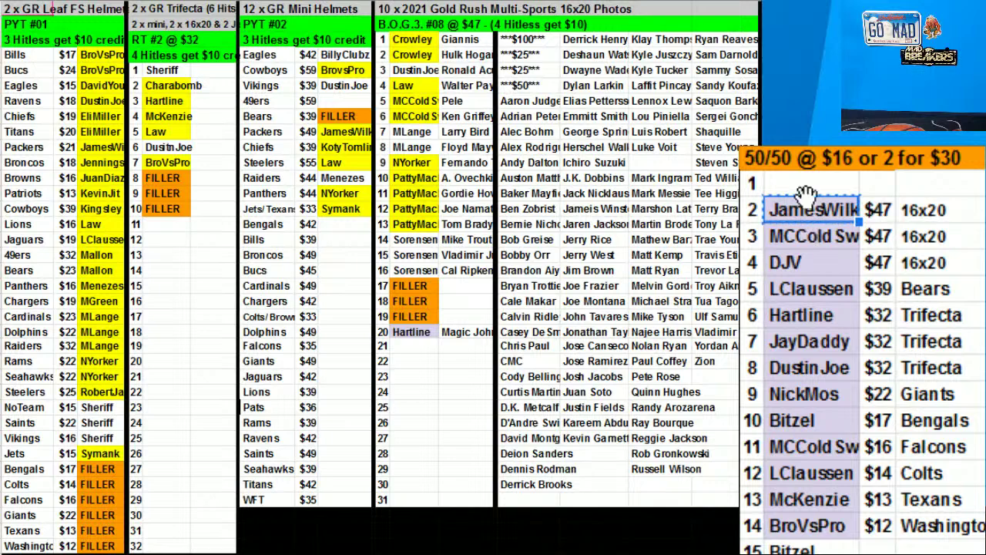
pyautogui.hotkey('ctrl', 'c')
pyautogui.click(416, 285)
pyautogui.hotkey('ctrl', 'v')
pyautogui.moveTo(416, 275); pyautogui.dragTo(346, 433)
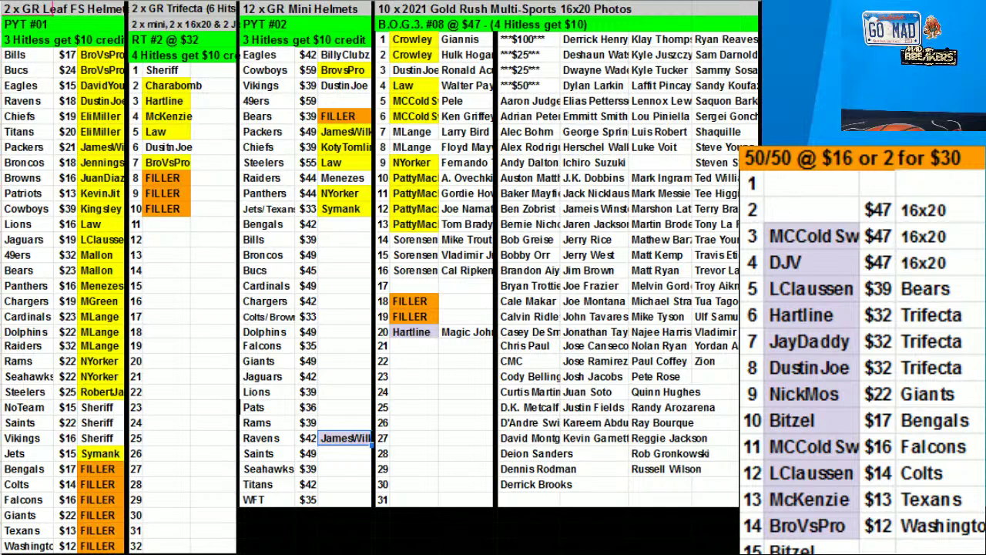
# Place MCColdSweat with the Shaquille card in Gold Rush row 18
pyautogui.moveTo(799, 232); pyautogui.dragTo(431, 301)
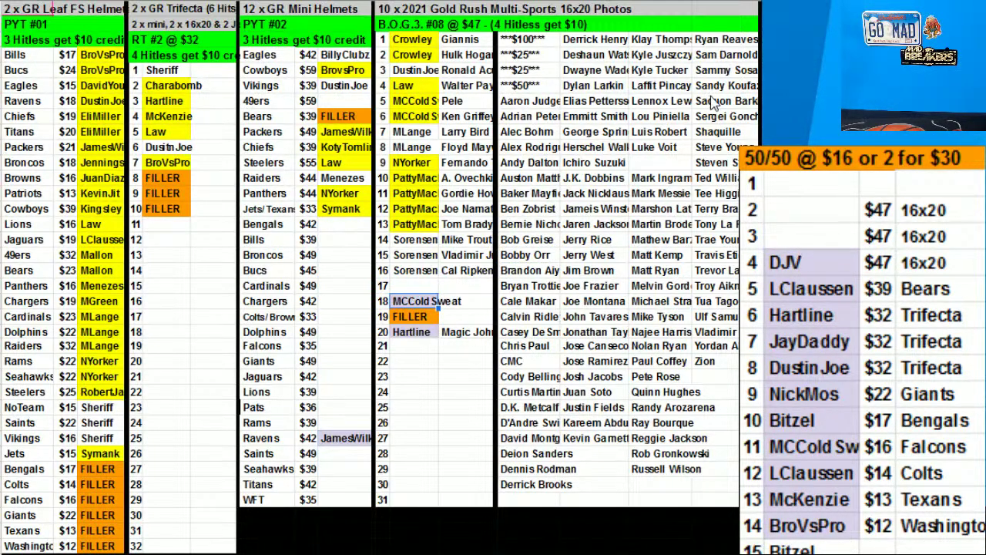
pyautogui.click(713, 133)
pyautogui.moveTo(530, 269); pyautogui.dragTo(461, 302)
# Clear the $47 16x20 entries in 50/50 rows 2–3
pyautogui.moveTo(908, 244); pyautogui.dragTo(877, 210)
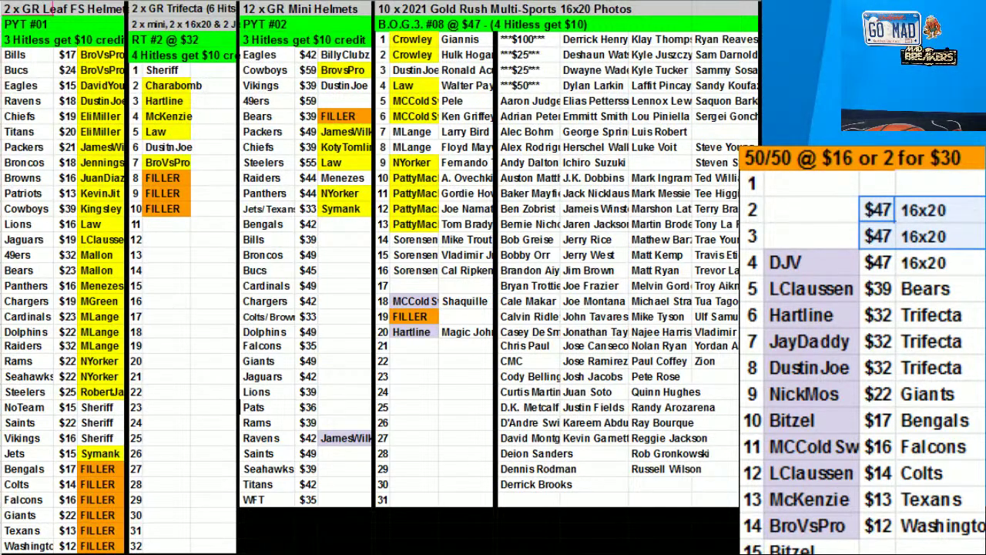
pyautogui.press('Delete')
pyautogui.moveTo(432, 41); pyautogui.dragTo(476, 334)
pyautogui.rightClick(439, 154)
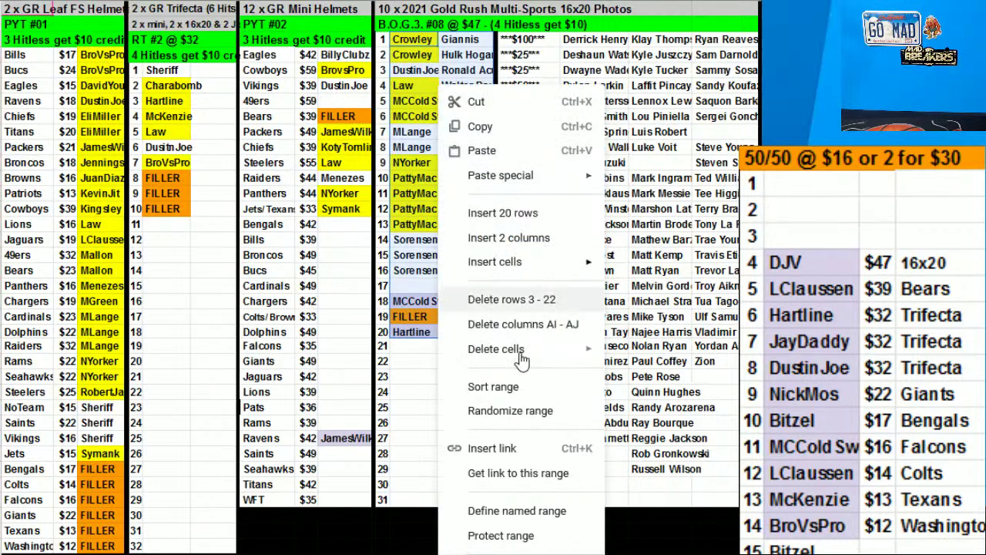
# Sort the Gold Rush list alphabetically and move DJV onto the Mini Helmets Chargers $42 spot
pyautogui.click(481, 385)
pyautogui.click(716, 369)
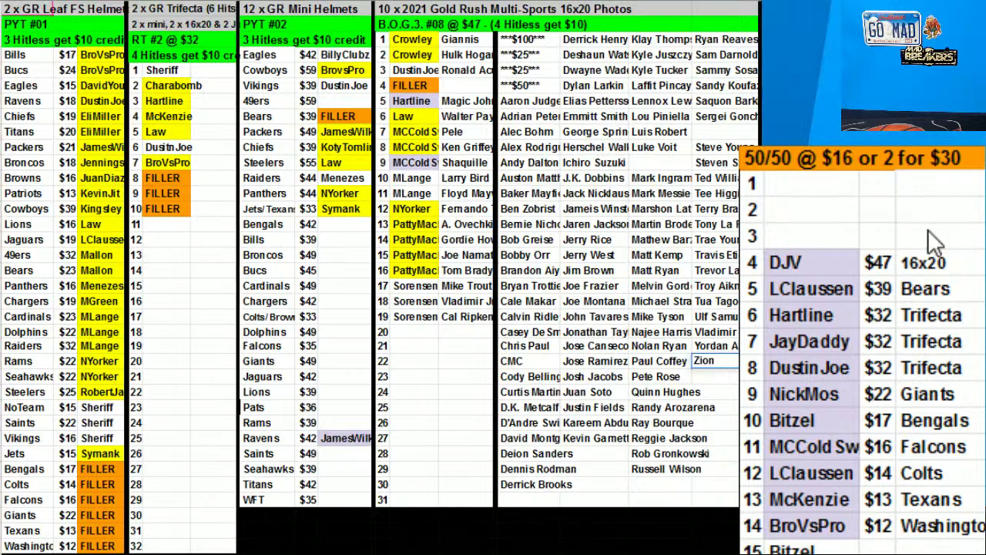
pyautogui.click(805, 258)
pyautogui.moveTo(805, 258); pyautogui.dragTo(333, 302)
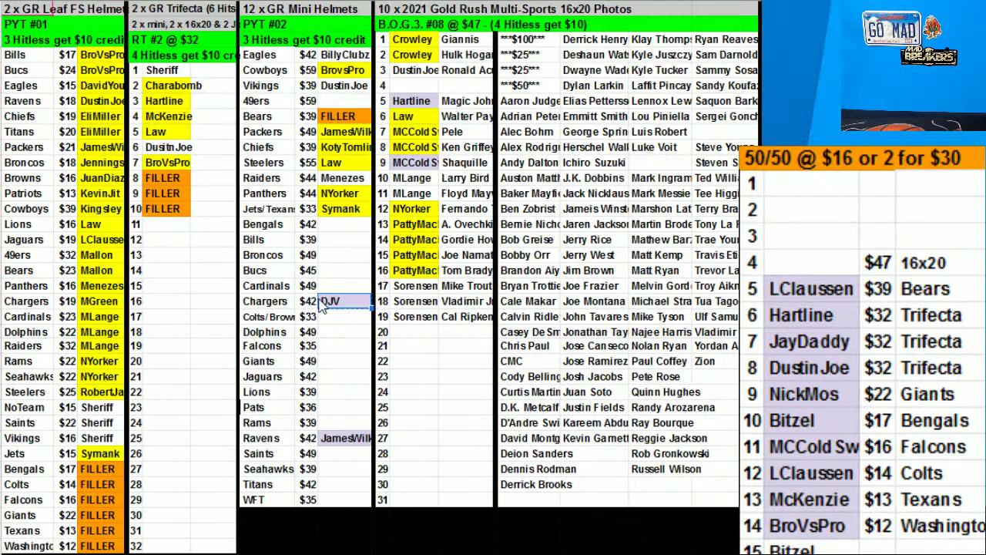
# Add 5 before DJV on the Chargers entry and clear row 4's $47 16x20 cells
pyautogui.doubleClick(325, 301)
pyautogui.click(324, 301)
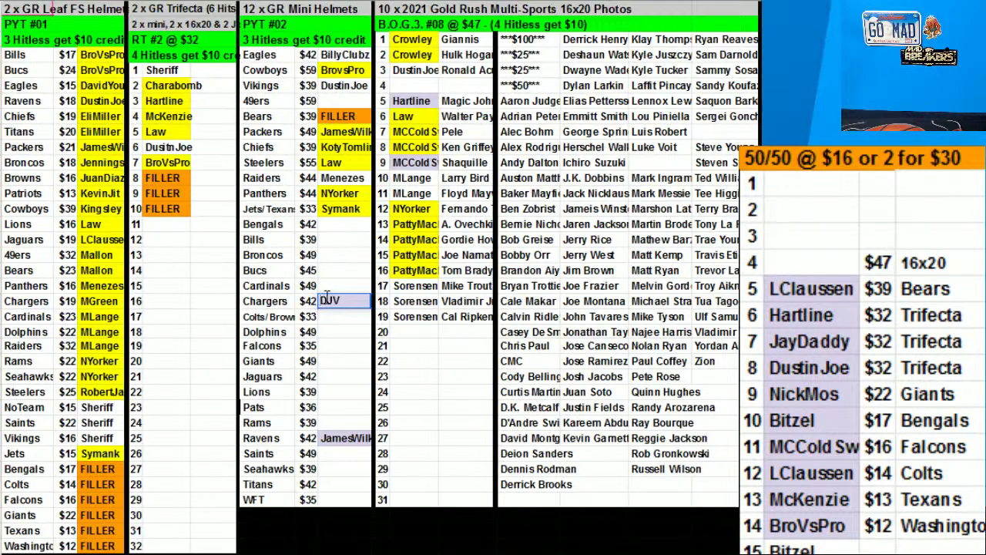
pyautogui.write('5')
pyautogui.click(967, 268)
pyautogui.press('Delete')
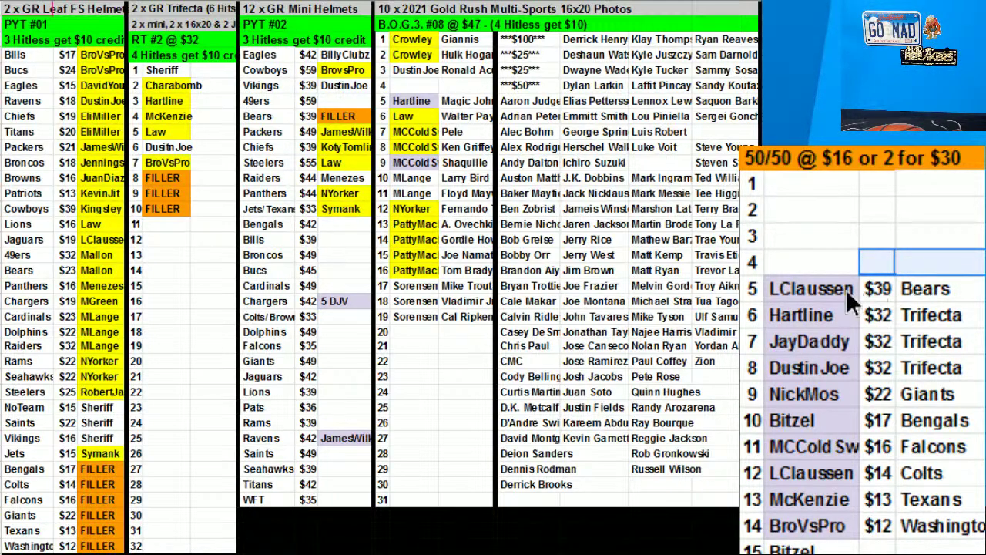
pyautogui.click(846, 289)
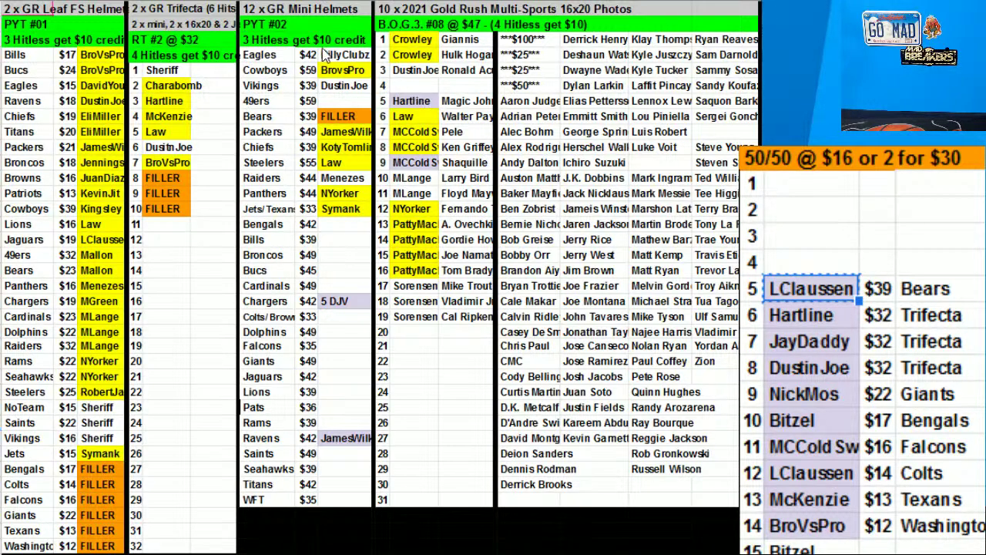
# Sort the Mini Helmets teams, Eagles through Ravens, by the buyer name column
pyautogui.moveTo(266, 54); pyautogui.dragTo(265, 148)
pyautogui.moveTo(270, 362); pyautogui.dragTo(322, 438)
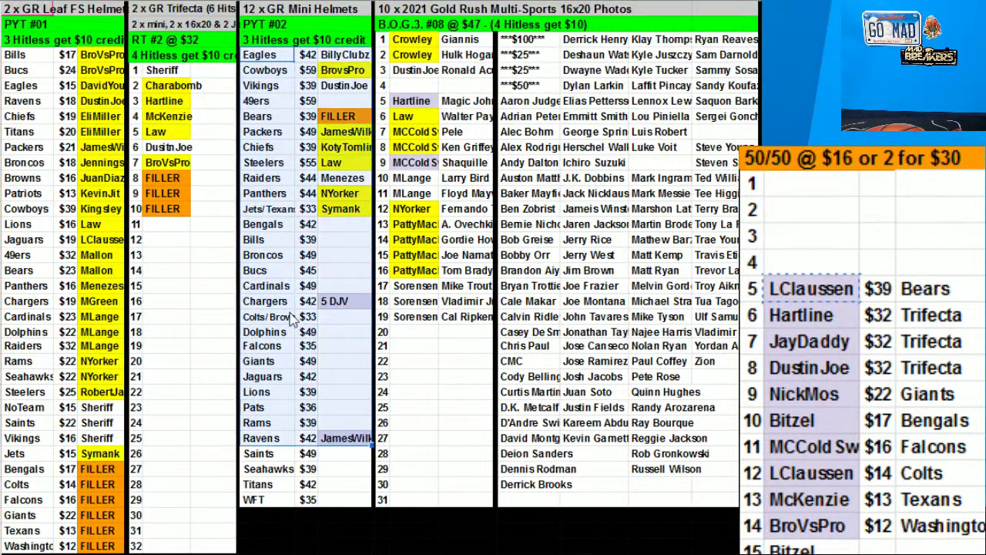
pyautogui.rightClick(295, 340)
pyautogui.click(342, 386)
pyautogui.click(447, 265)
pyautogui.click(460, 316)
pyautogui.click(691, 374)
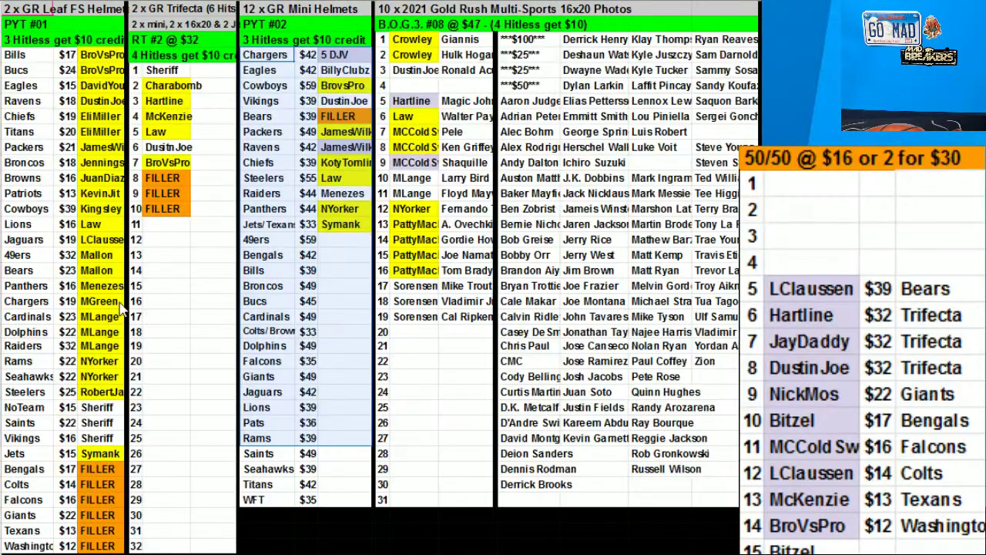
pyautogui.click(38, 470)
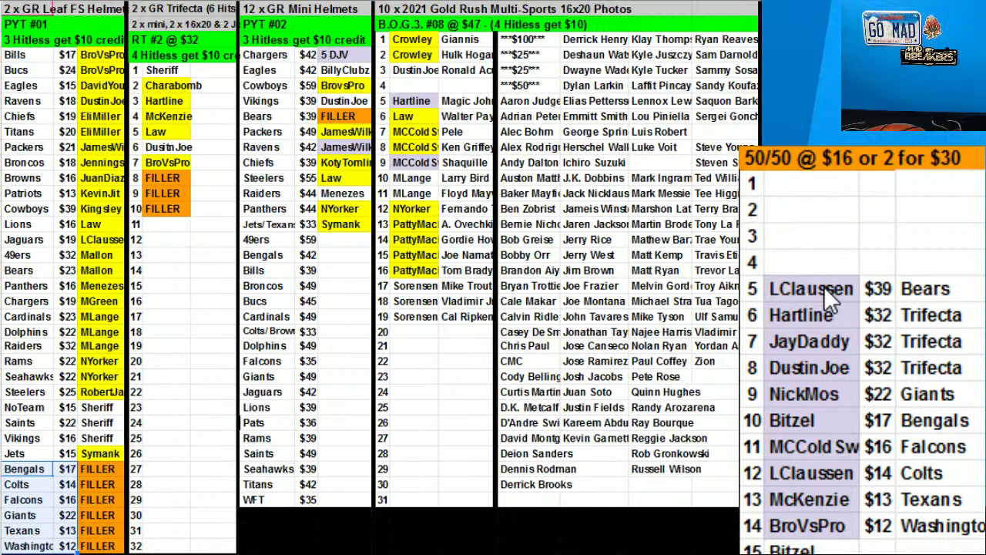
# Move the row 5 50/50 winner onto the Mini Helmets Bears $39 FILLER spot, clear row 5's price and team, then grab the row 6 name
pyautogui.click(825, 283)
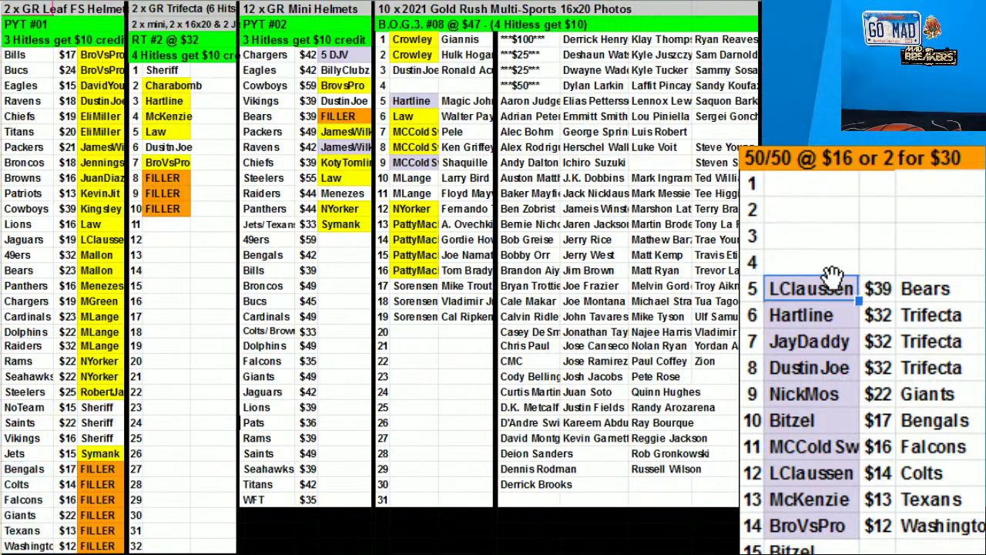
pyautogui.moveTo(204, 200); pyautogui.dragTo(353, 116)
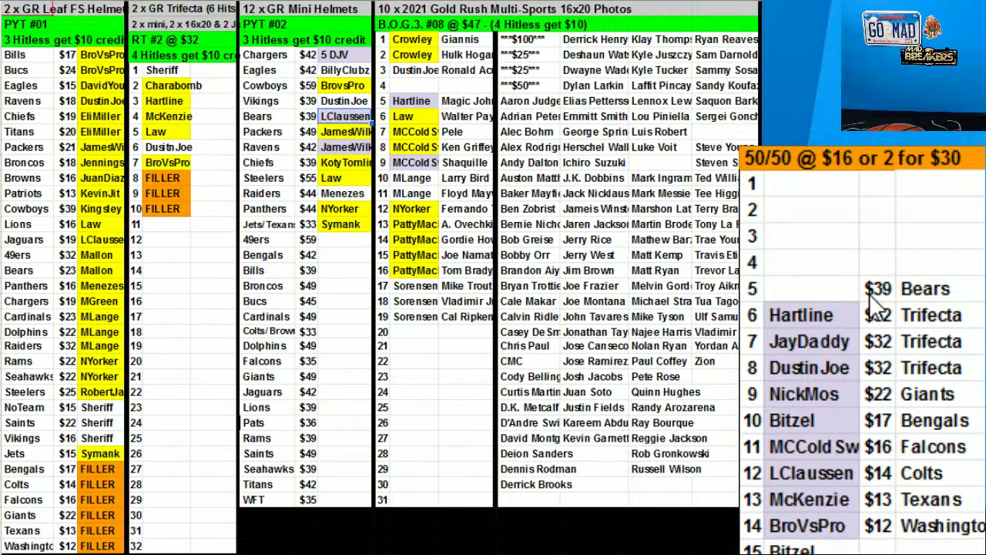
pyautogui.moveTo(862, 294); pyautogui.dragTo(912, 285)
pyautogui.press('Delete')
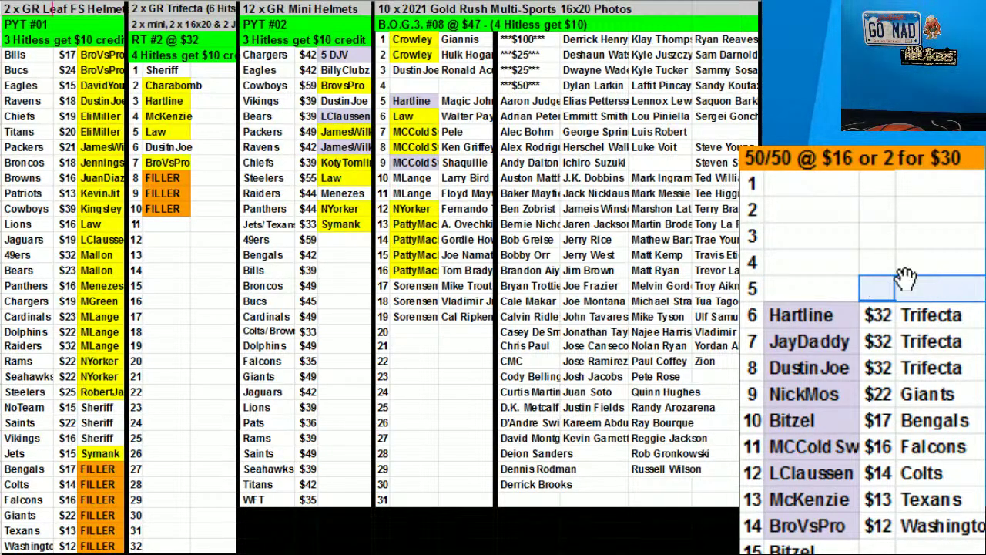
pyautogui.click(813, 315)
pyautogui.hotkey('ctrl', 'c')
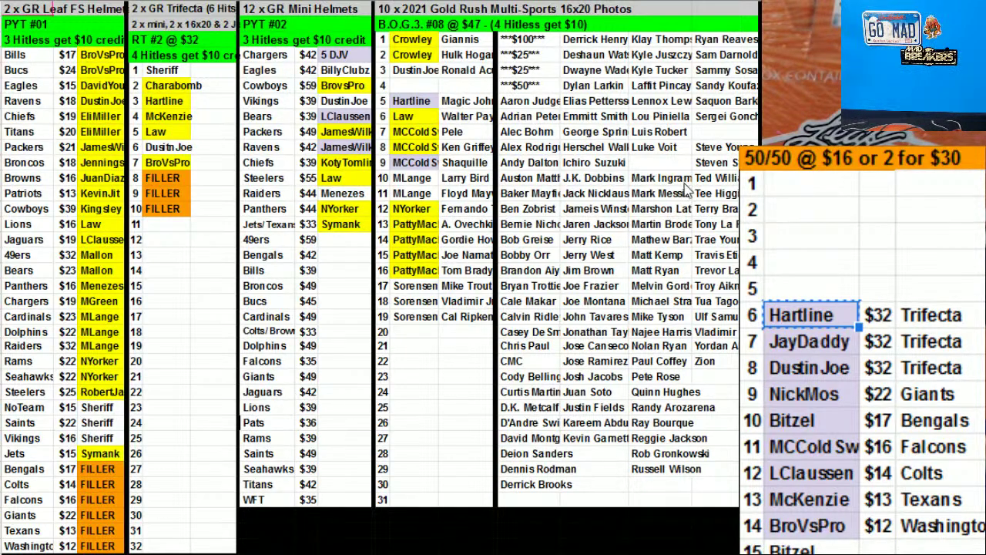
# Paste the row 6–7 50/50 winners into the Trifecta list and clear their prices and teams
pyautogui.moveTo(833, 317); pyautogui.dragTo(826, 344)
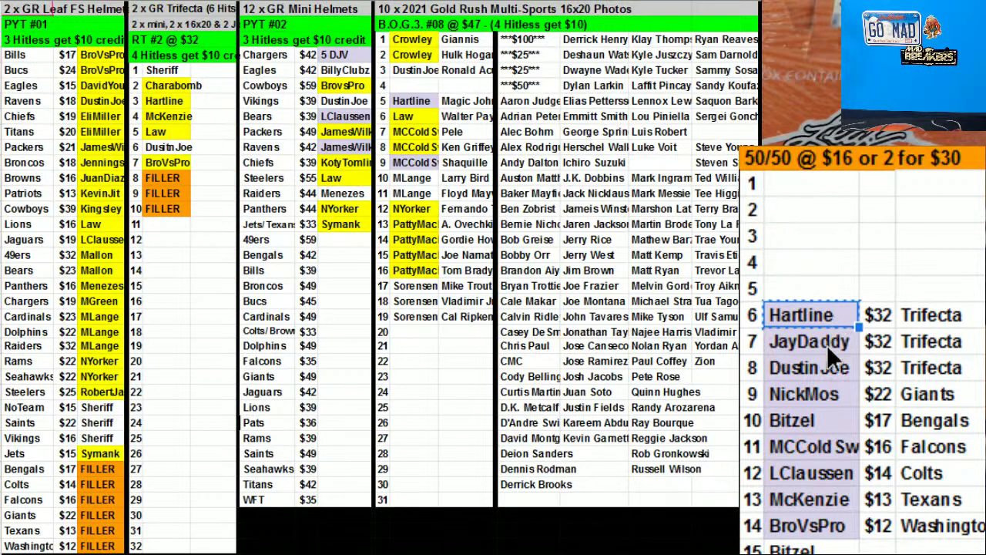
pyautogui.click(164, 193)
pyautogui.hotkey('ctrl', 'v')
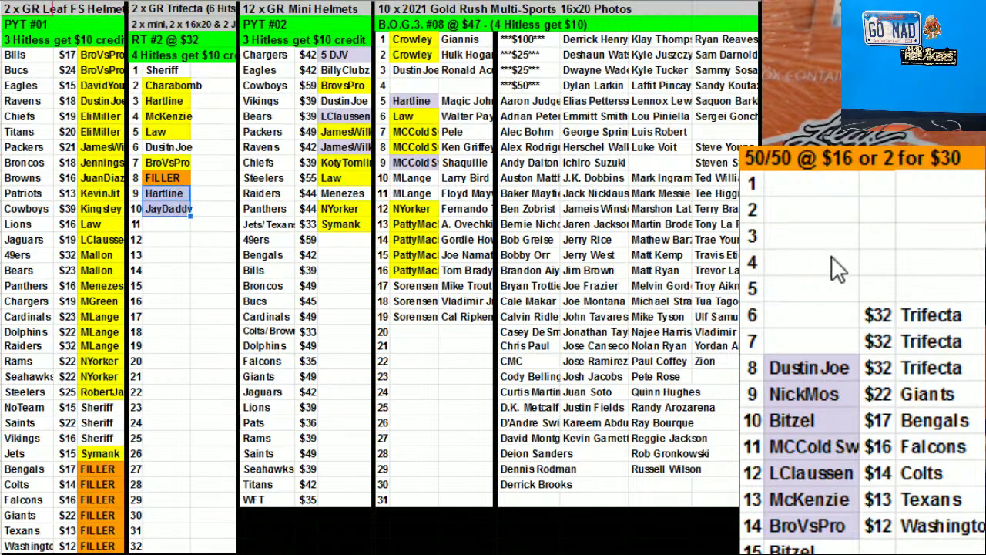
pyautogui.moveTo(884, 317); pyautogui.dragTo(907, 336)
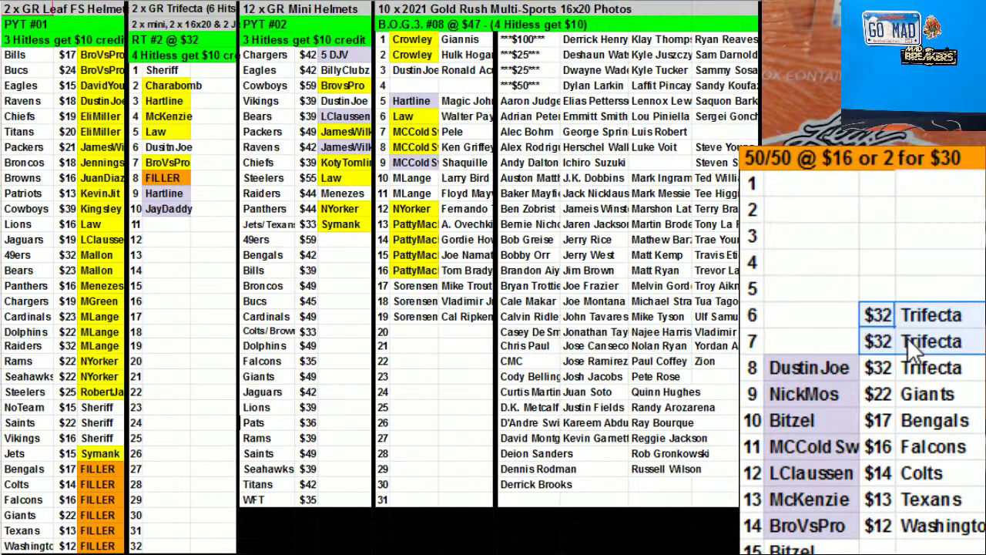
pyautogui.press('Delete')
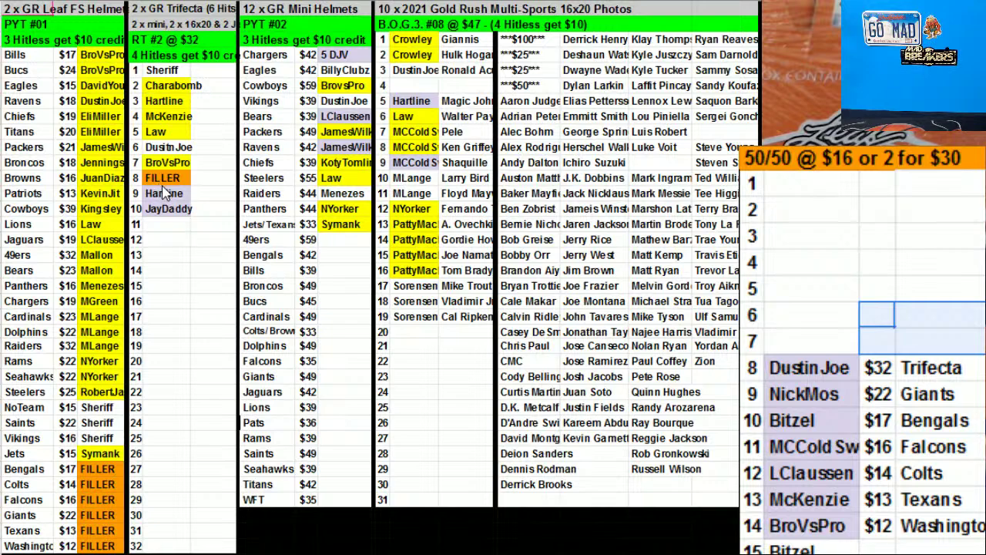
# Shift the two winners up over the Trifecta row 8 FILLER and restore a FILLER in row 10
pyautogui.moveTo(163, 197); pyautogui.dragTo(165, 210)
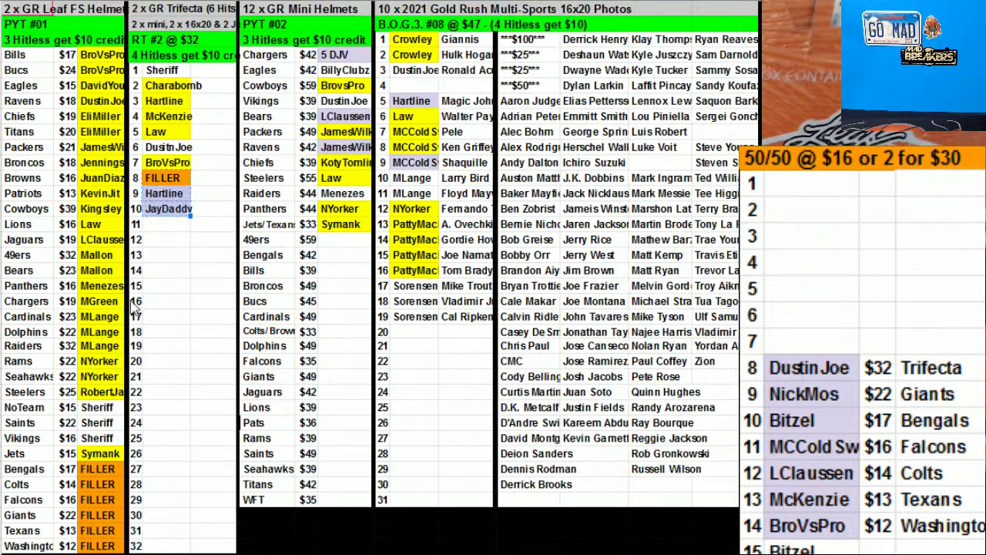
pyautogui.moveTo(168, 185); pyautogui.dragTo(167, 171)
pyautogui.click(164, 208)
pyautogui.hotkey('ctrl', 'v')
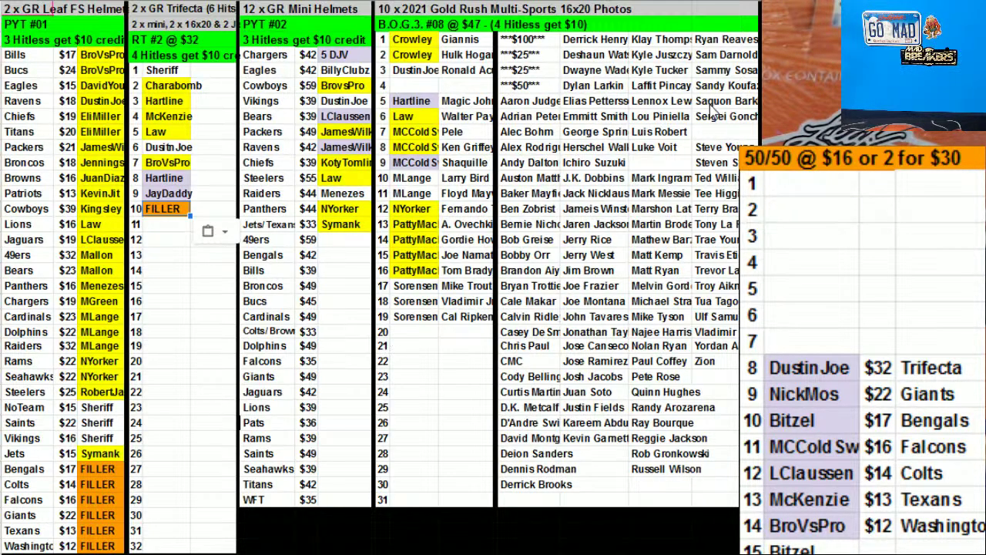
# Move the row 8 winner into B.O.G.3 row 20 and clear 50/50 rows 7–8's leftover prices and teams
pyautogui.click(799, 374)
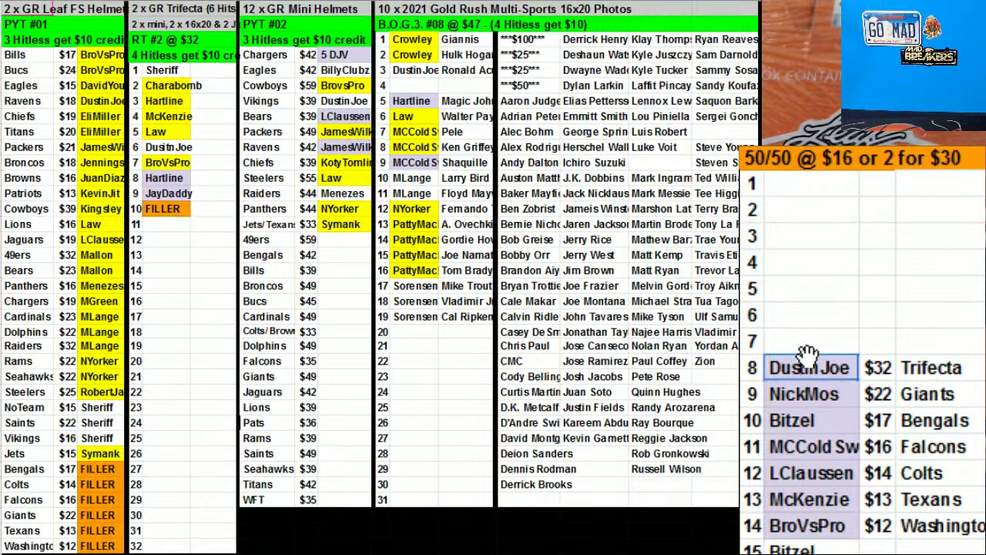
pyautogui.hotkey('ctrl', 'x')
pyautogui.click(172, 213)
pyautogui.hotkey('ctrl', 'v')
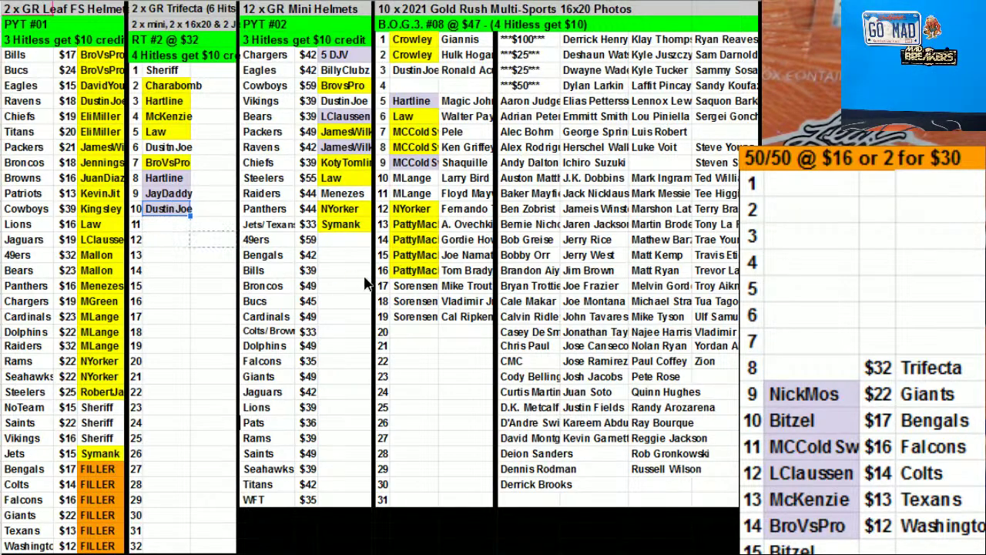
pyautogui.moveTo(406, 340); pyautogui.dragTo(406, 339)
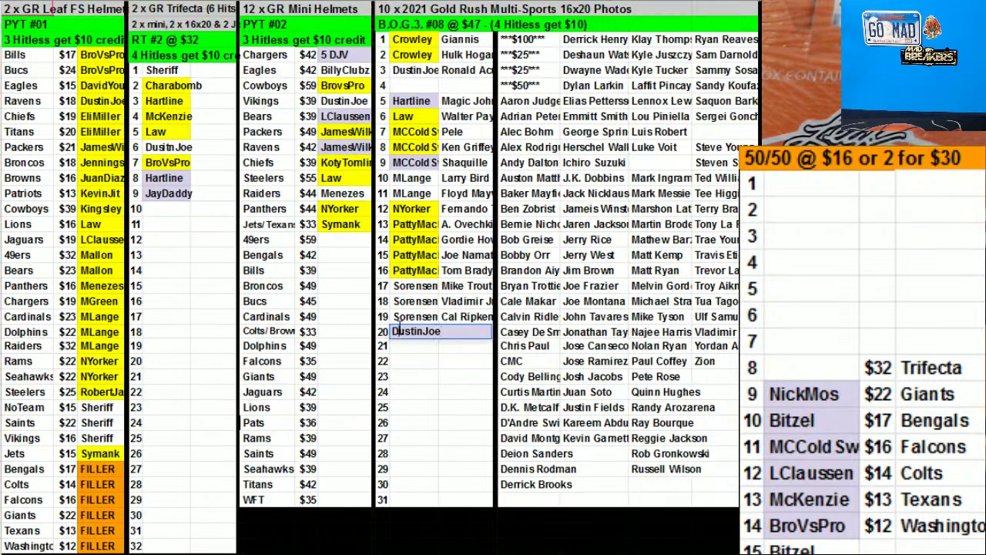
pyautogui.write('15')
pyautogui.moveTo(863, 368); pyautogui.dragTo(913, 368)
pyautogui.press('Delete')
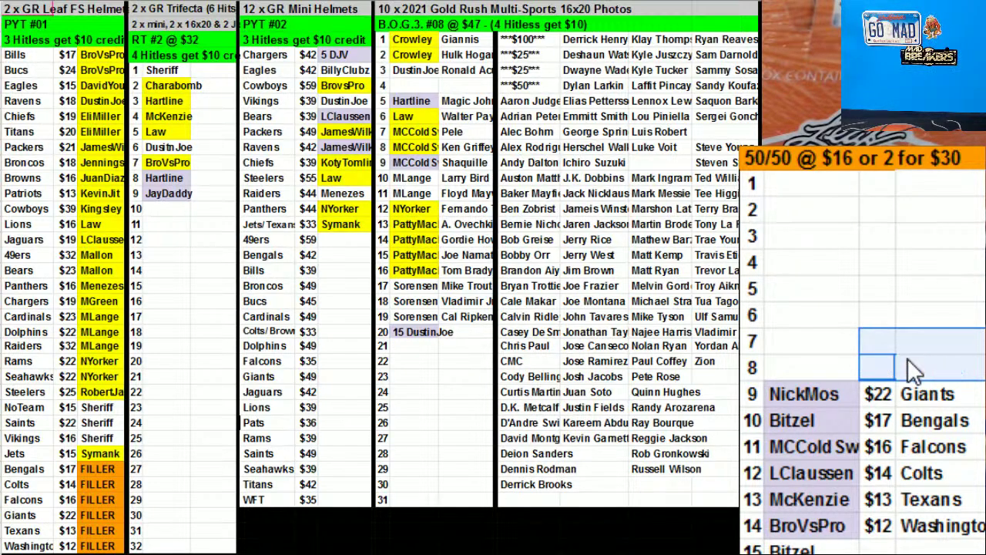
pyautogui.click(822, 384)
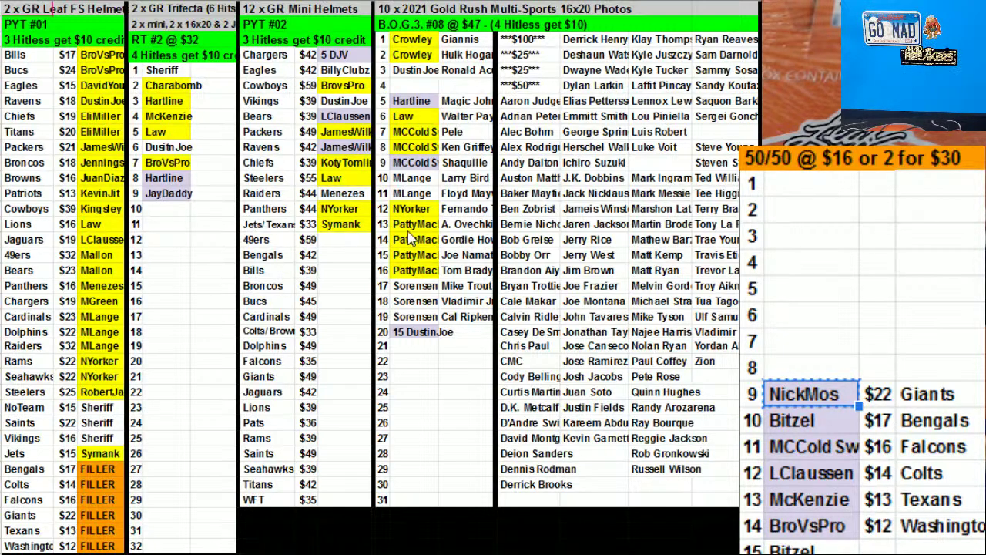
# Put the row 9 winner on the Giants FILLER and the row 10 winner on the Falcons $16 FILLER
pyautogui.moveTo(825, 383); pyautogui.dragTo(98, 514)
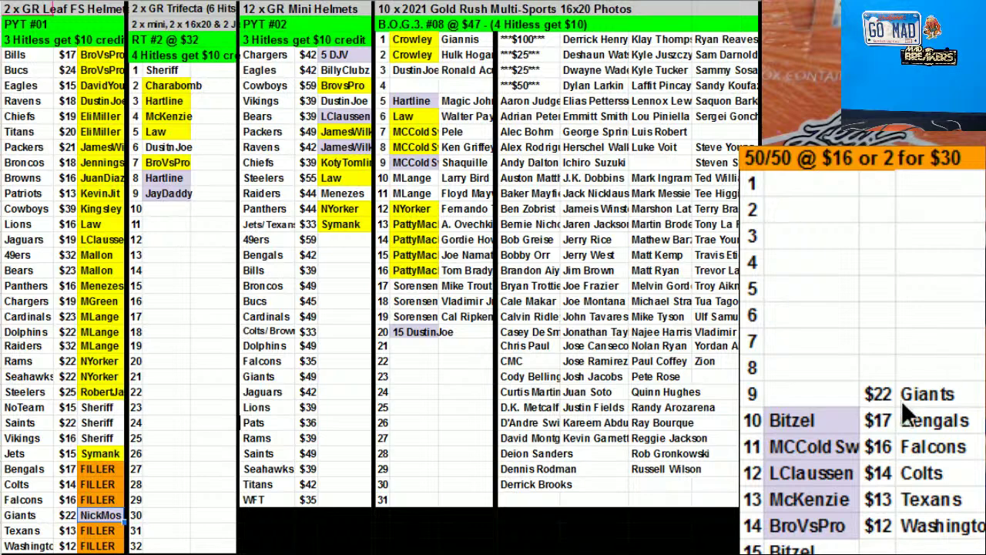
pyautogui.moveTo(886, 400); pyautogui.dragTo(918, 399)
pyautogui.press('Delete')
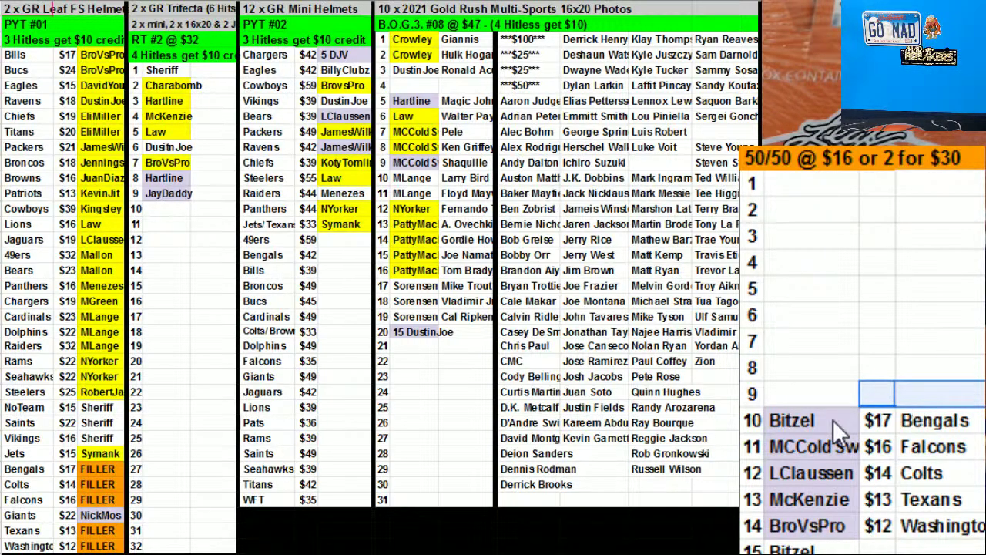
pyautogui.click(833, 419)
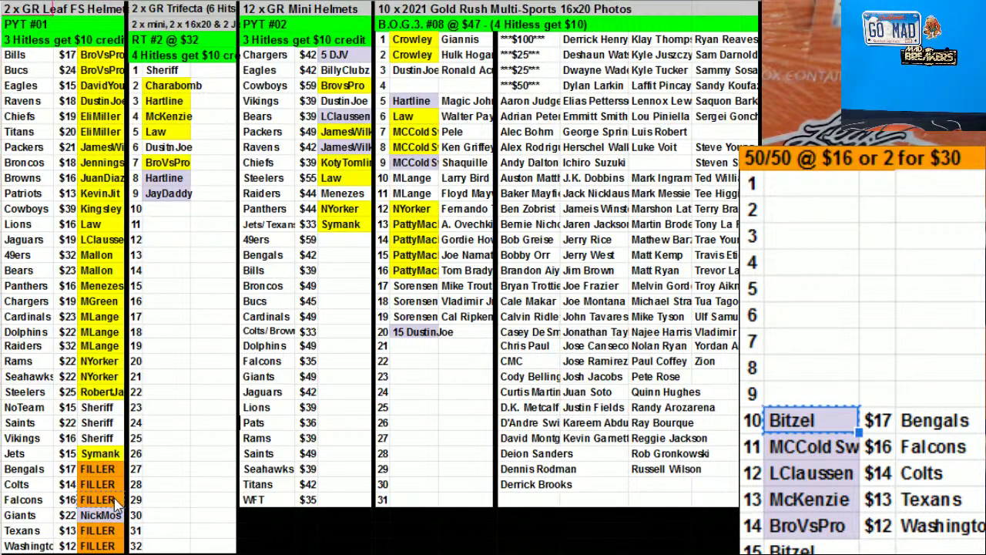
pyautogui.click(115, 501)
pyautogui.hotkey('ctrl', 'v')
# Cut the row 11 name and move the $17 Bengals price and team down to sit beside it
pyautogui.click(843, 452)
pyautogui.hotkey('ctrl', 'x')
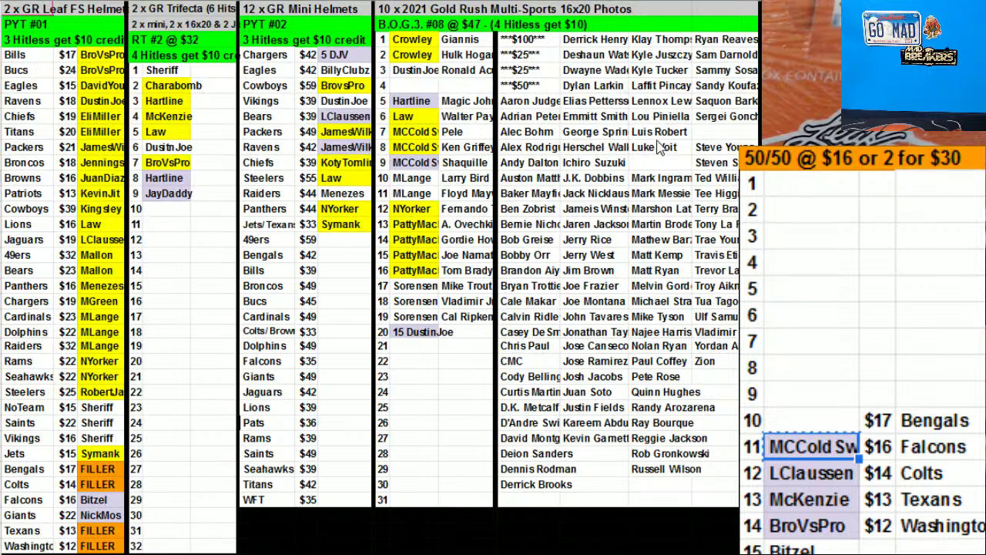
pyautogui.click(882, 419)
pyautogui.moveTo(892, 426); pyautogui.dragTo(904, 434)
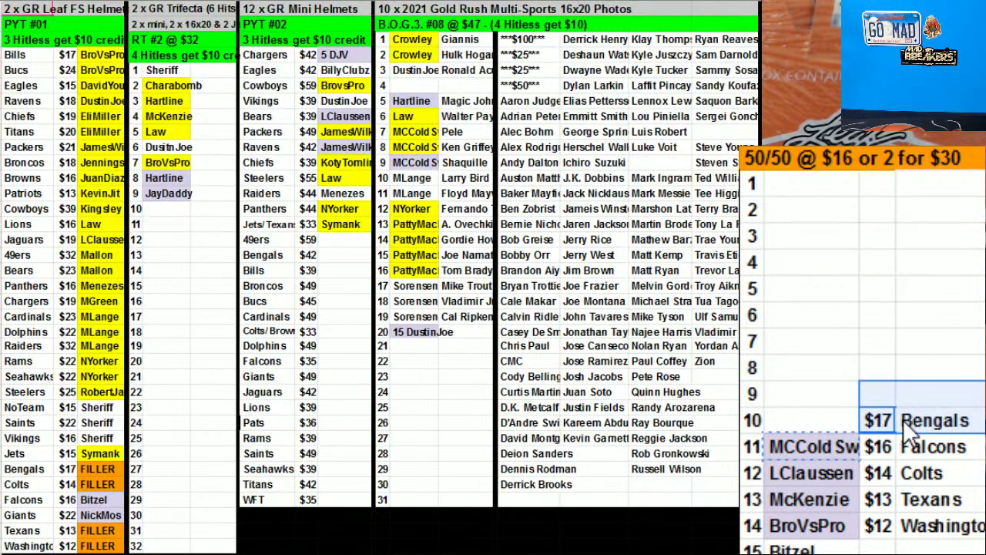
pyautogui.moveTo(919, 378); pyautogui.dragTo(920, 438)
pyautogui.click(919, 368)
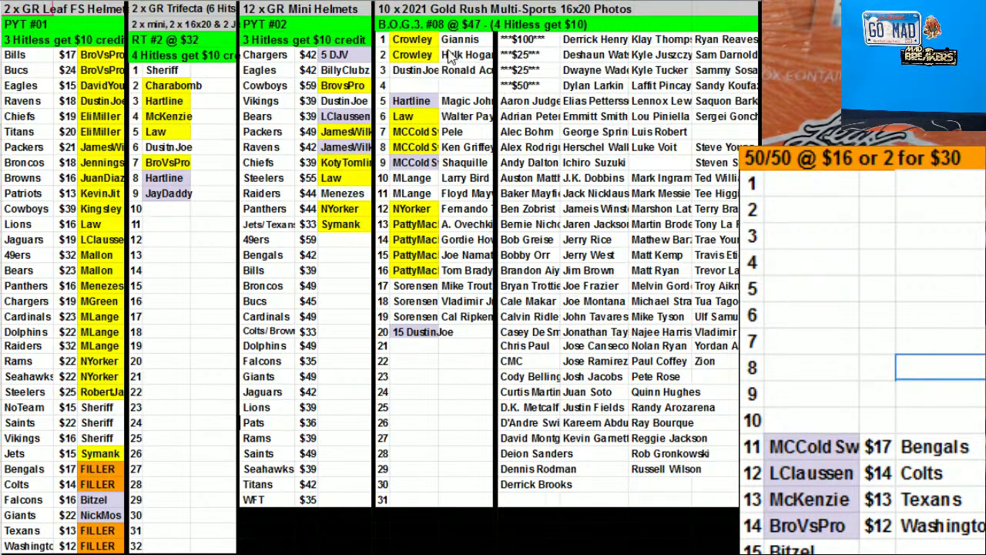
# Sort the B.O.G.3 name list, rows 1–20
pyautogui.moveTo(424, 40); pyautogui.dragTo(472, 338)
pyautogui.rightClick(452, 214)
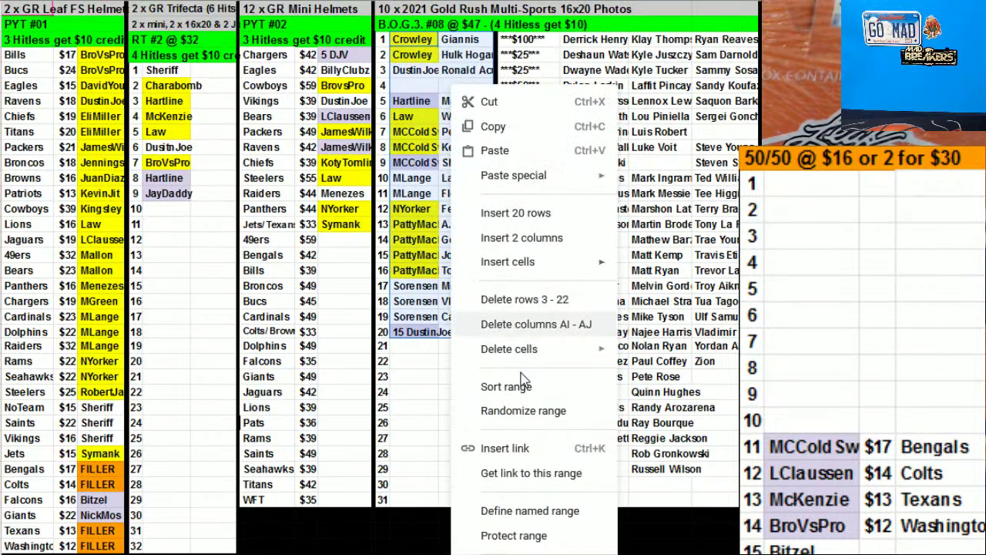
pyautogui.click(513, 388)
pyautogui.click(710, 376)
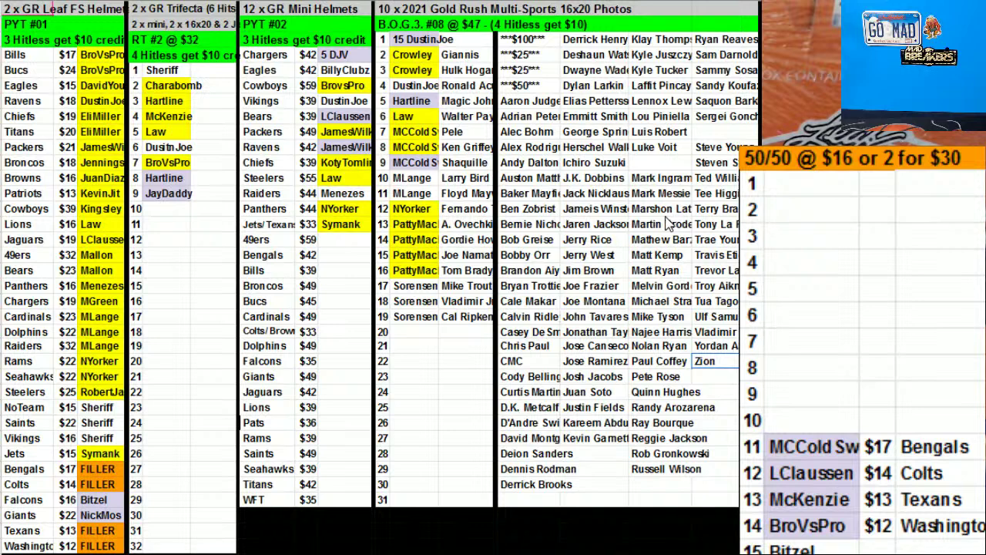
# Fill the NoTeam, Saints and Vikings buyer cells and the first Trifecta spot yellow
pyautogui.click(99, 408)
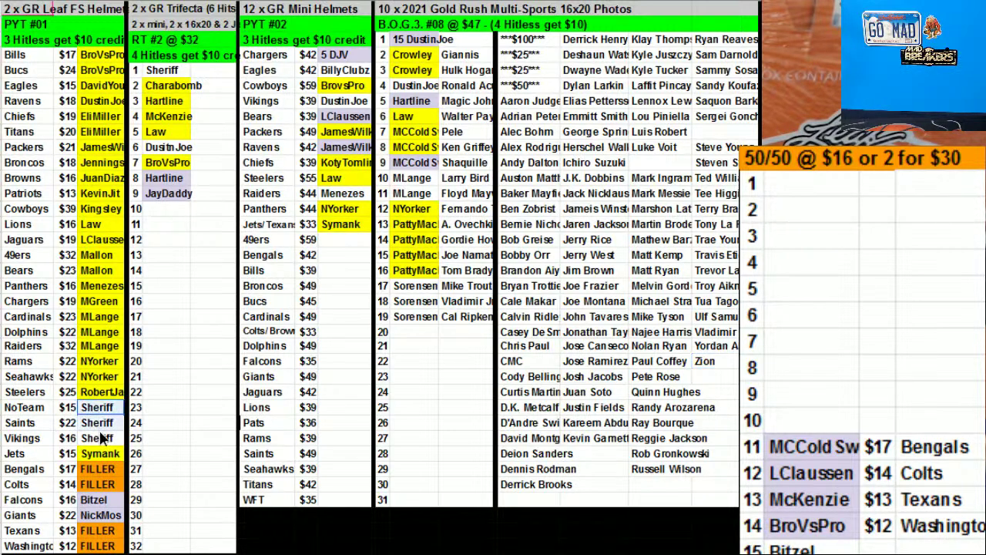
pyautogui.hotkey('shift', 'Down')
pyautogui.hotkey('shift', 'Down')
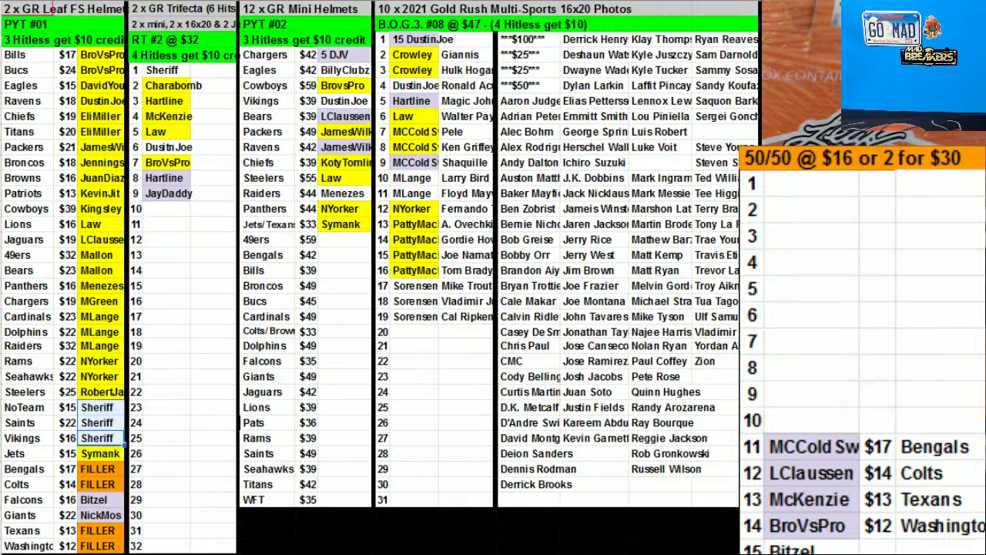
pyautogui.click(551, 2)
pyautogui.click(571, 58)
pyautogui.click(162, 71)
pyautogui.click(558, 2)
pyautogui.click(571, 59)
pyautogui.click(589, 133)
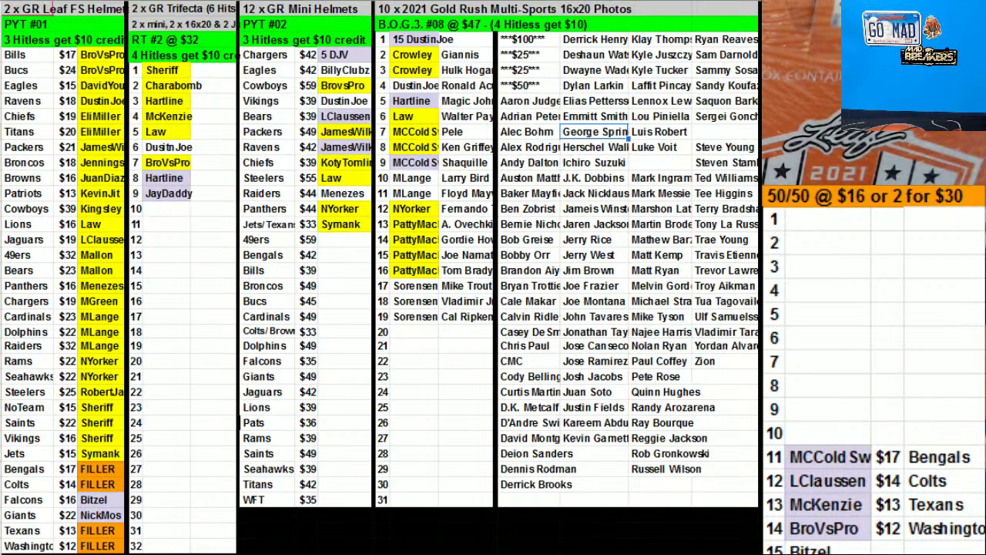
# Place the row 11 and row 12 50/50 winners into the Bengals and Colts filler spots
pyautogui.click(811, 447)
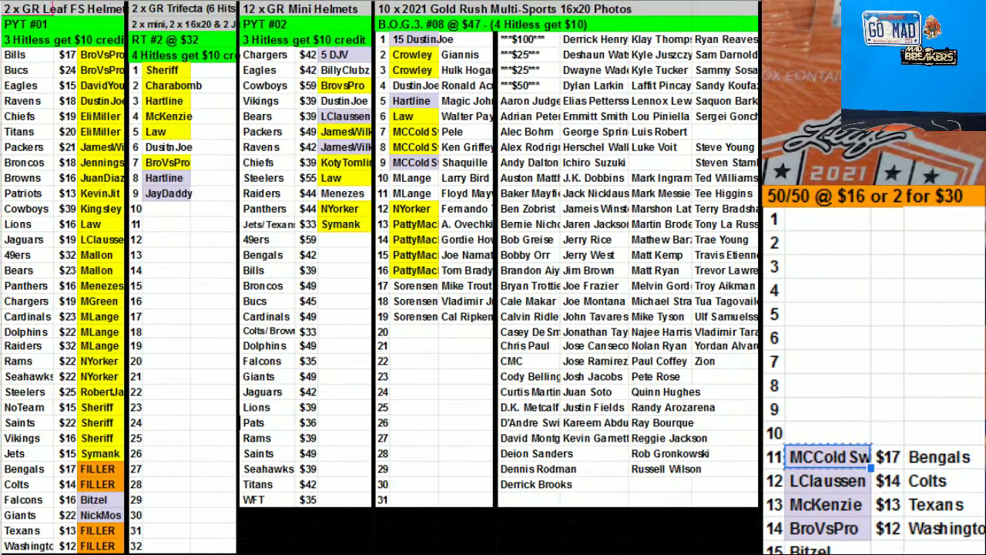
pyautogui.press('Delete')
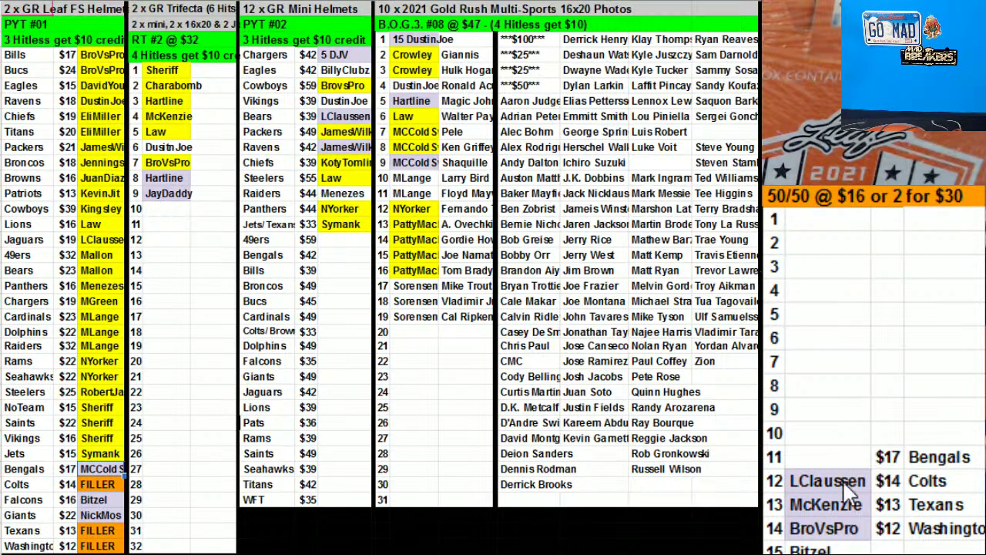
pyautogui.click(838, 478)
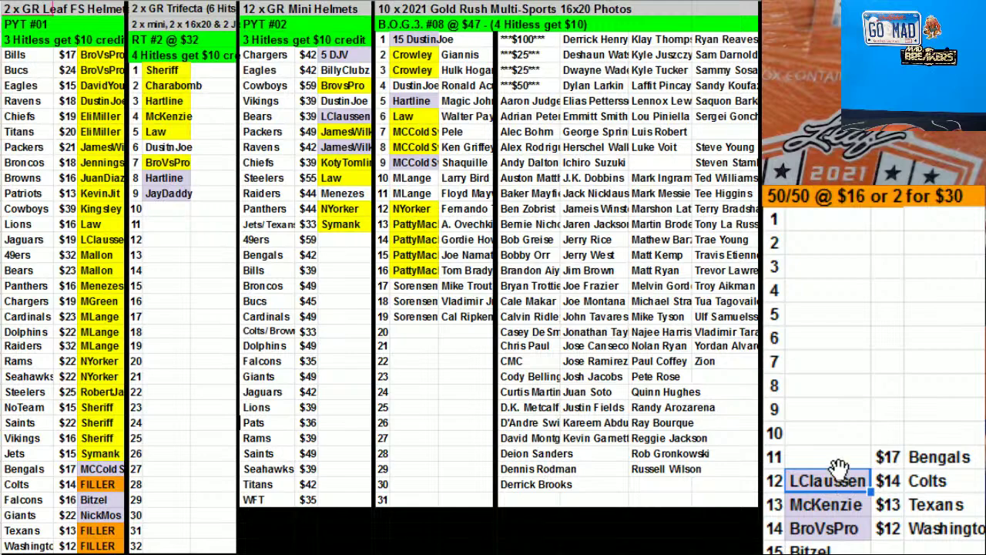
pyautogui.press('Delete')
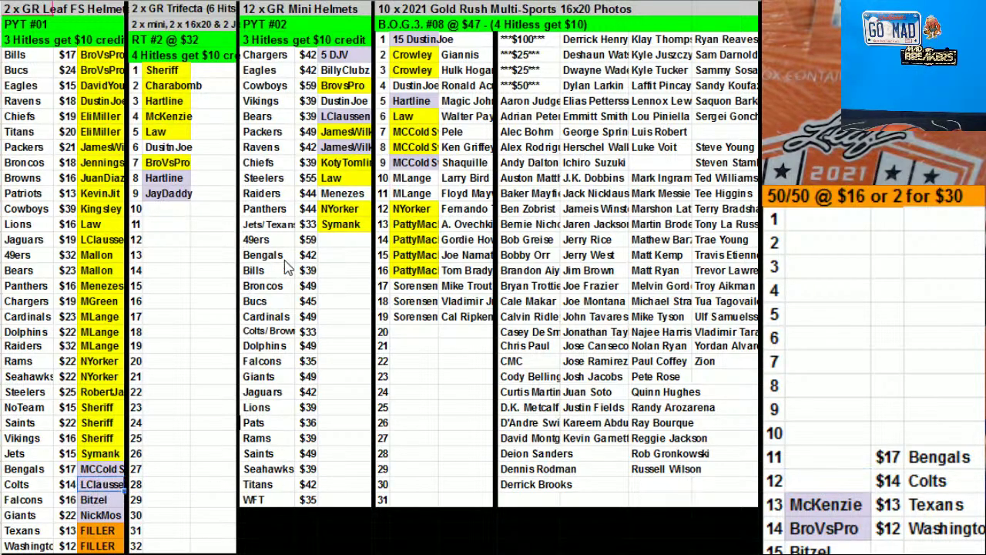
# Sort the helmet team list alphabetically A→Z
pyautogui.moveTo(45, 55); pyautogui.dragTo(45, 100)
pyautogui.moveTo(62, 348); pyautogui.dragTo(104, 544)
pyautogui.rightClick(85, 420)
pyautogui.click(154, 387)
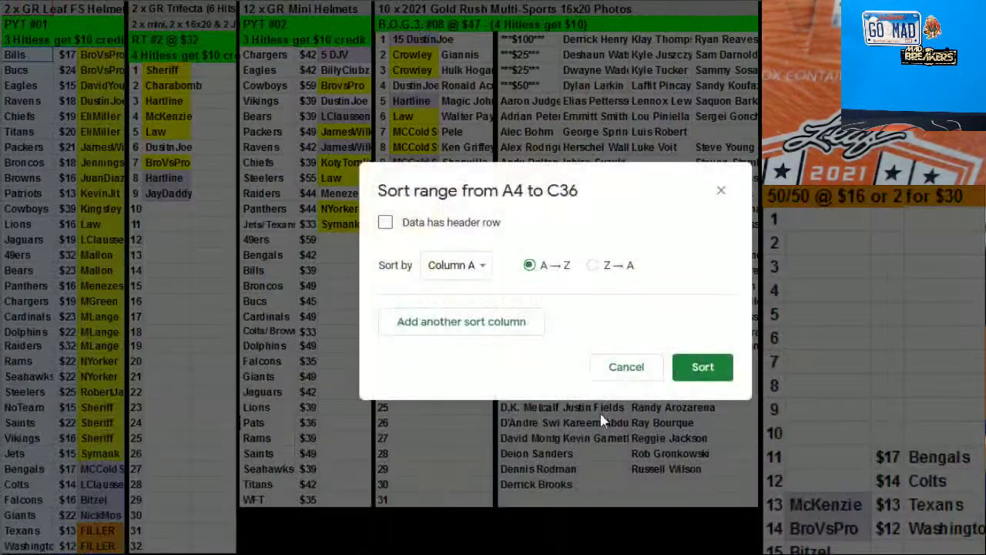
pyautogui.click(705, 364)
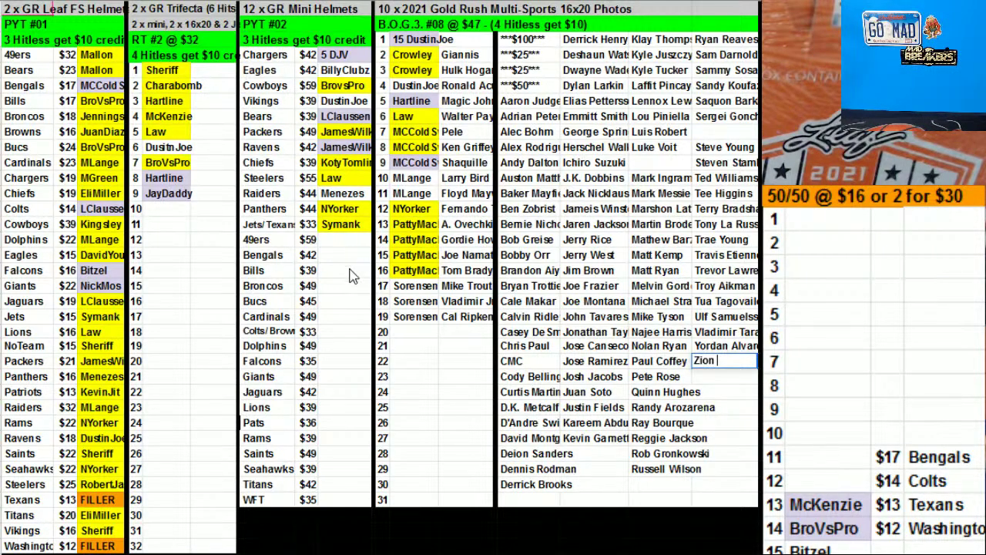
# Enter the buyer's name in the Mini Helmets Bills $39 spot
pyautogui.click(336, 273)
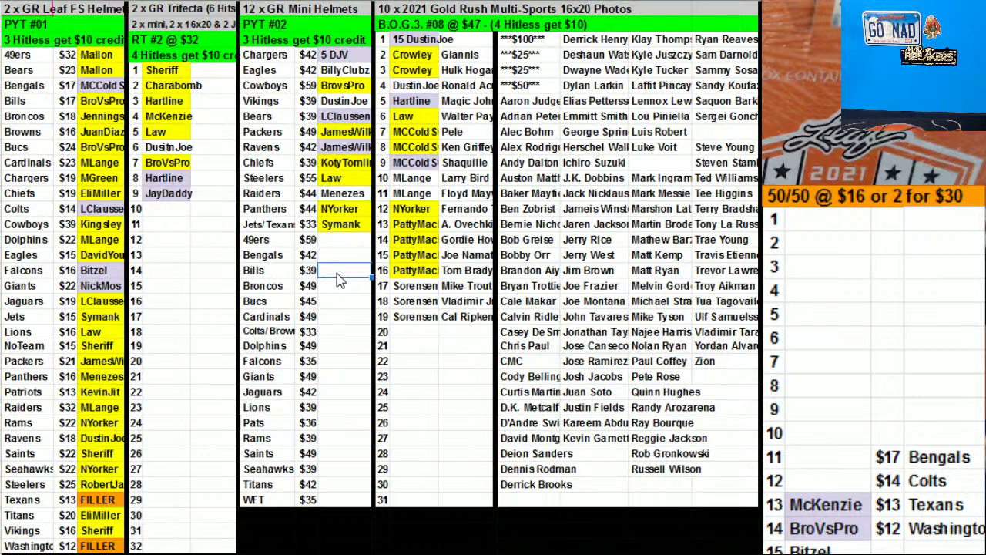
pyautogui.write('B')
pyautogui.press('BackSpace')
pyautogui.write('Goudman')
# Sort the Mini Helmets list from Chargers to Broncos by buyer column AF
pyautogui.moveTo(291, 61); pyautogui.dragTo(339, 290)
pyautogui.rightClick(311, 230)
pyautogui.click(389, 387)
pyautogui.click(445, 266)
pyautogui.click(477, 314)
pyautogui.click(702, 367)
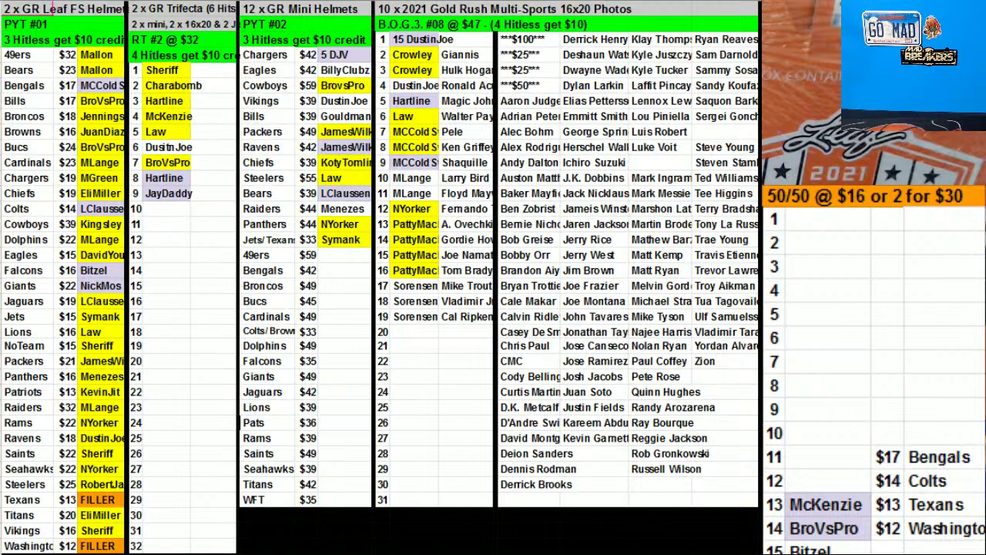
# Clear 50/50 rows 11–12 and move the row 13 winner into the Texans filler spot
pyautogui.moveTo(887, 457); pyautogui.dragTo(936, 480)
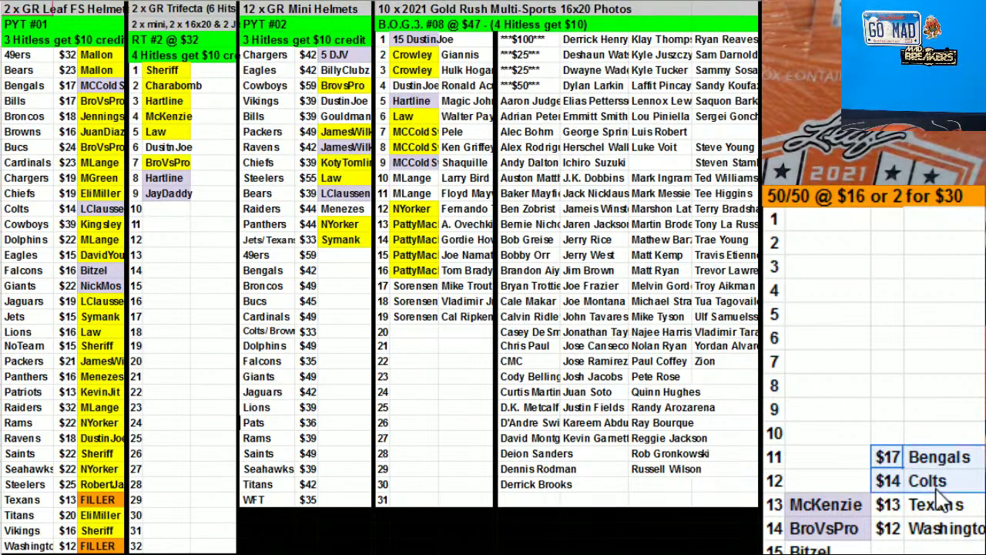
pyautogui.press('Delete')
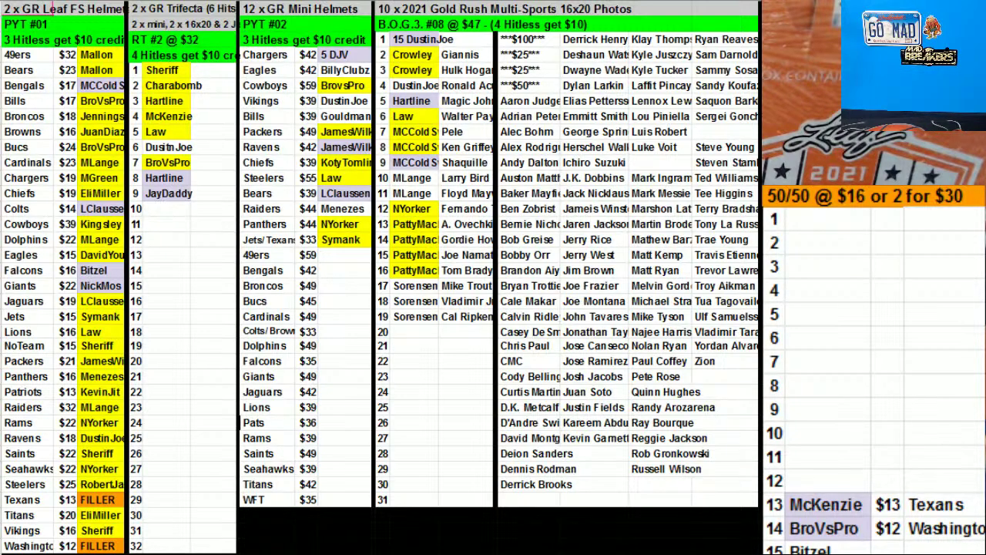
pyautogui.click(822, 500)
pyautogui.hotkey('ctrl', 'x')
pyautogui.click(89, 503)
pyautogui.hotkey('ctrl', 'v')
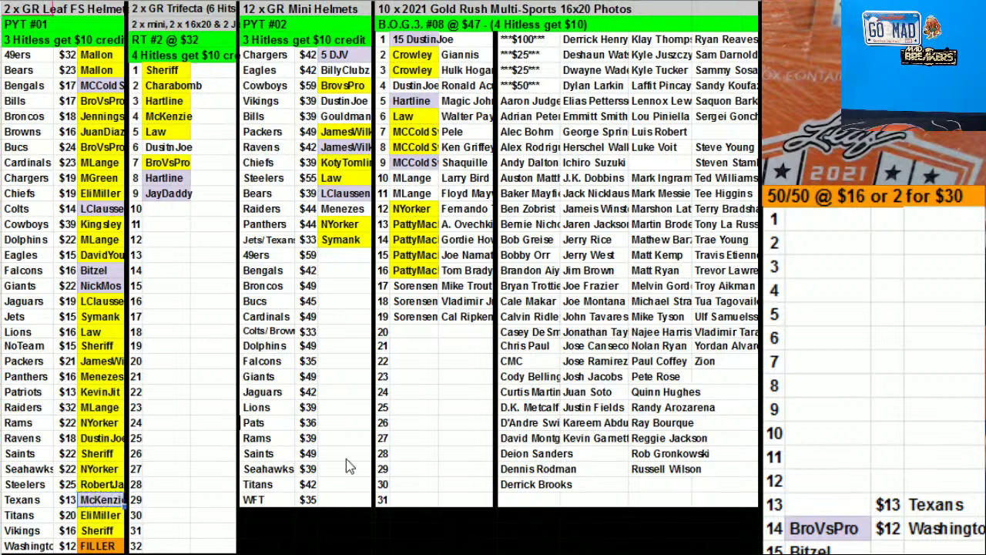
# Move the row 14 winner into the Washington filler spot
pyautogui.click(854, 530)
pyautogui.hotkey('ctrl', 'x')
pyautogui.click(90, 546)
pyautogui.hotkey('ctrl', 'v')
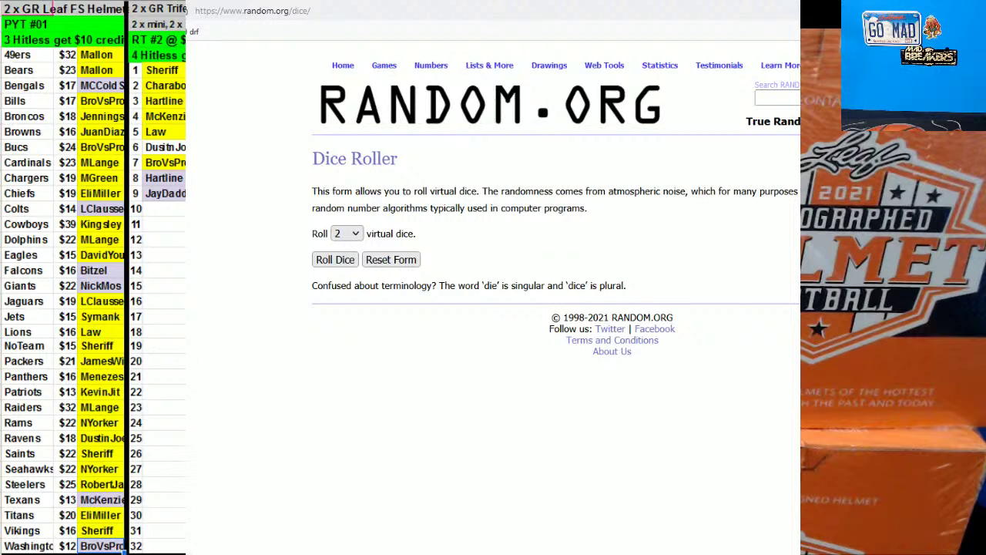
# Enter Left and Right in the List Randomizer box, glancing at the dice roller
pyautogui.click(395, 329)
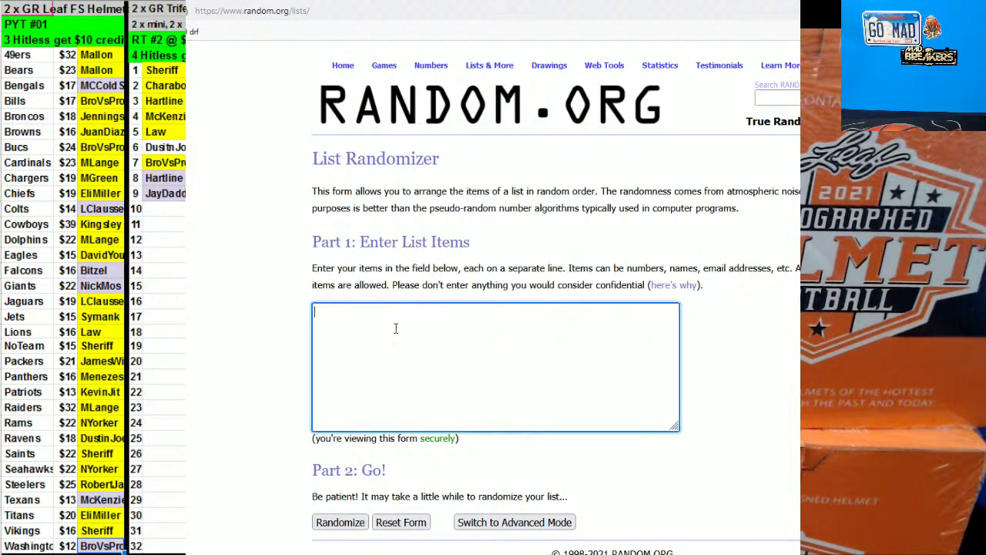
pyautogui.write('Left')
pyautogui.hotkey('alt', 'Left')
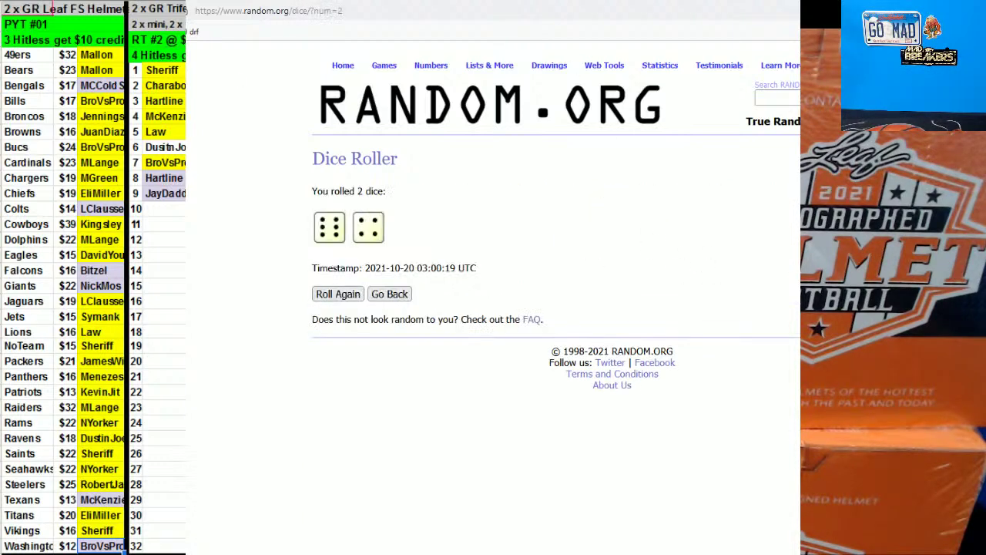
pyautogui.hotkey('alt', 'Left')
# Randomize the Left/Right list and reshuffle it several more times
pyautogui.click(361, 530)
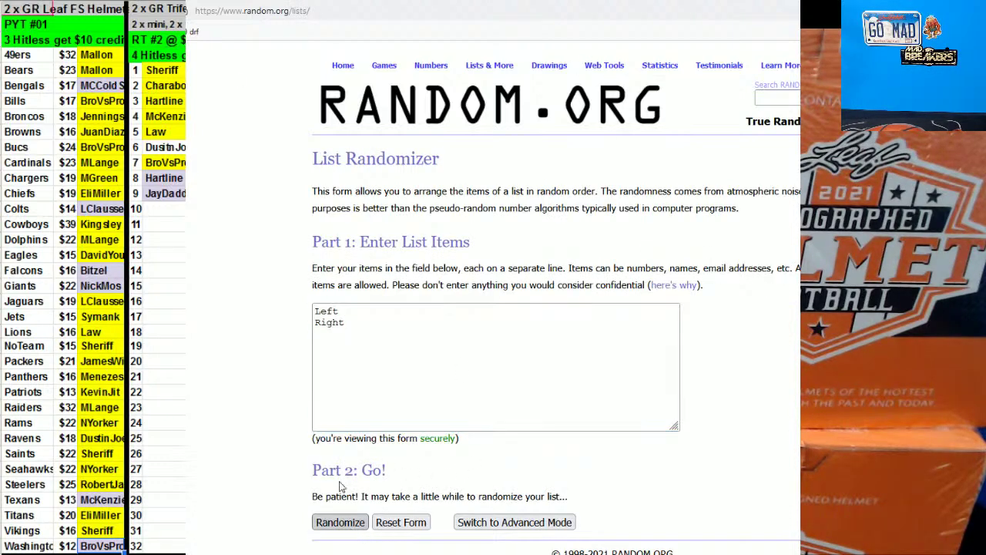
pyautogui.click(327, 318)
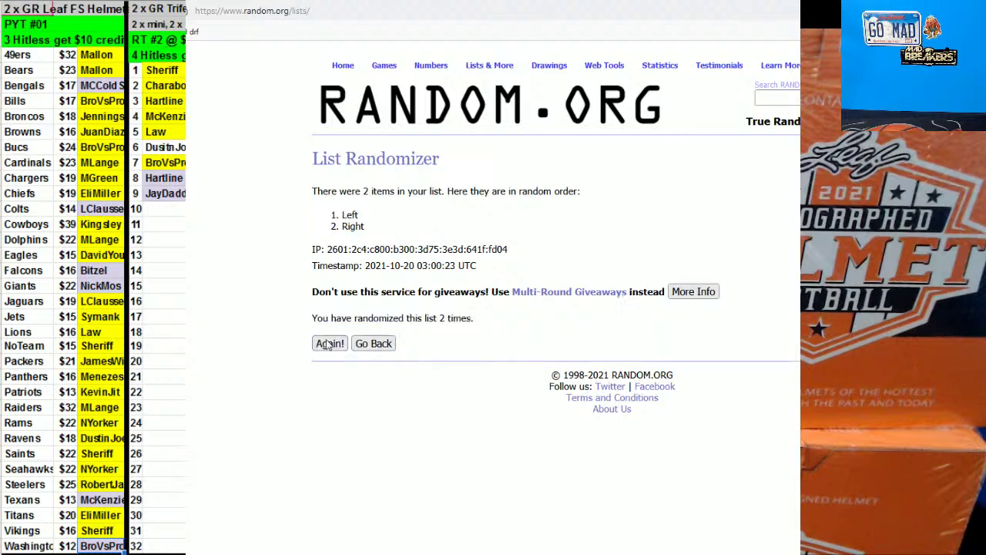
pyautogui.click(329, 344)
pyautogui.click(327, 347)
pyautogui.hotkey('ctrl', 'Tab')
pyautogui.hotkey('ctrl', 'Tab')
pyautogui.doubleClick(330, 346)
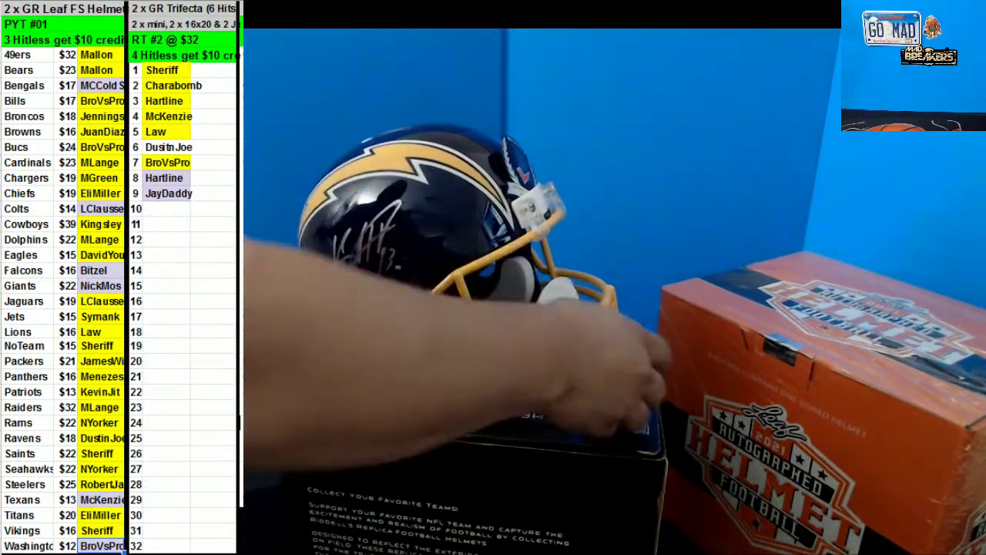
pyautogui.click(99, 177)
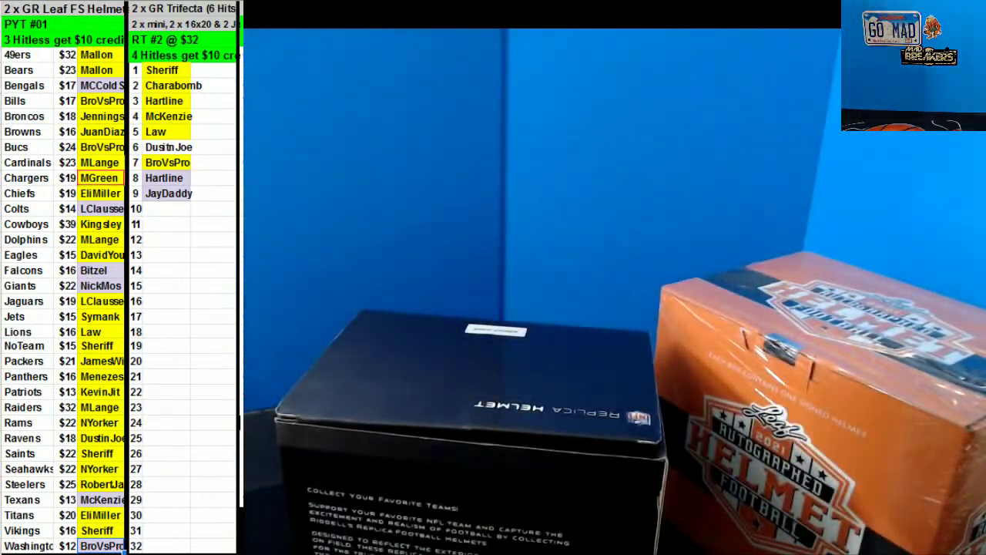
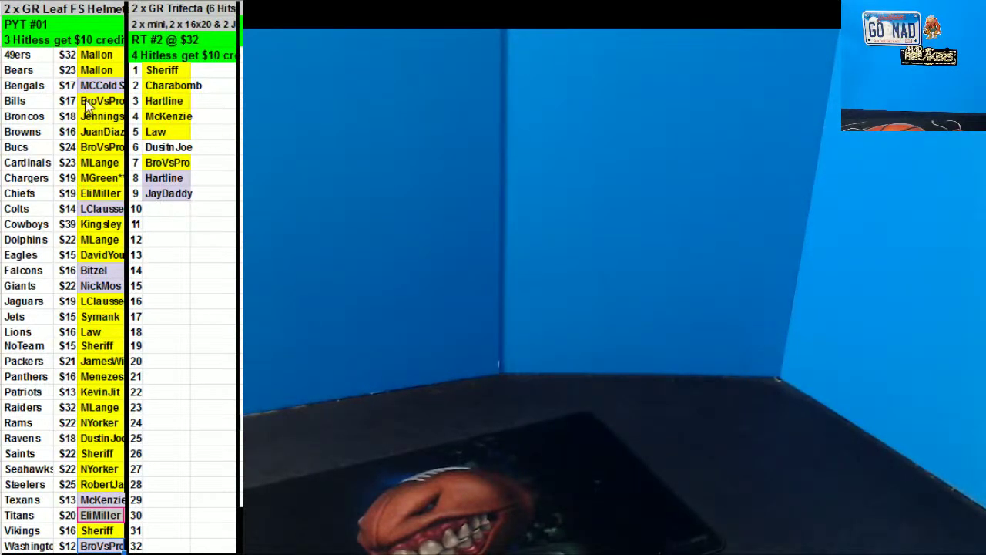
# Change the first break's credit note from 3 to read '4 Hitless get $10 credit'
pyautogui.click(8, 39)
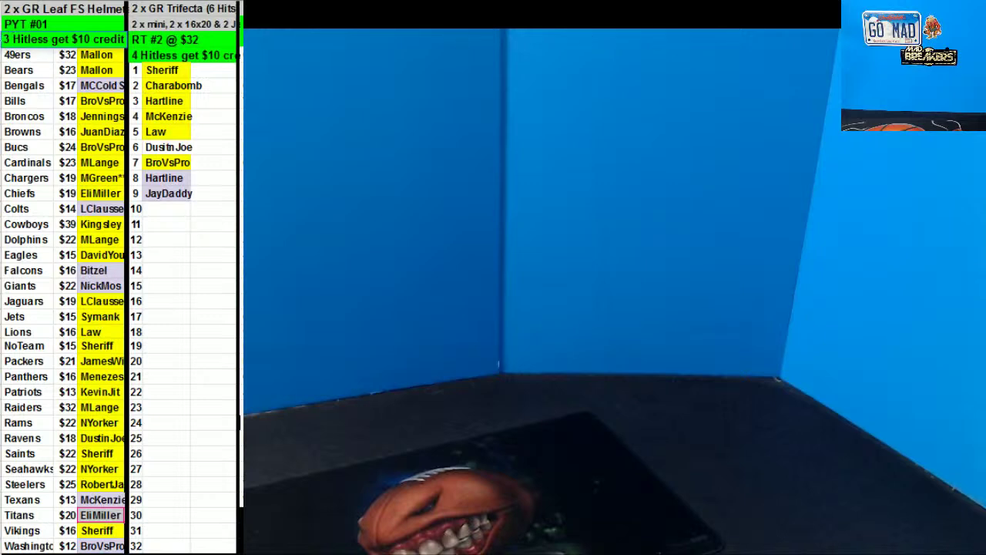
pyautogui.moveTo(9, 39); pyautogui.dragTo(3, 49)
pyautogui.write('4')
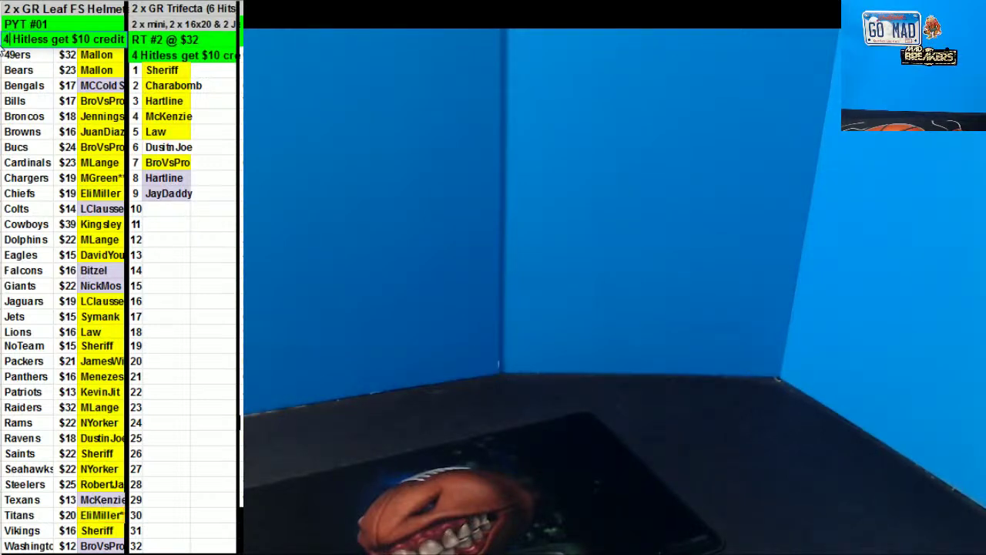
pyautogui.press('Return')
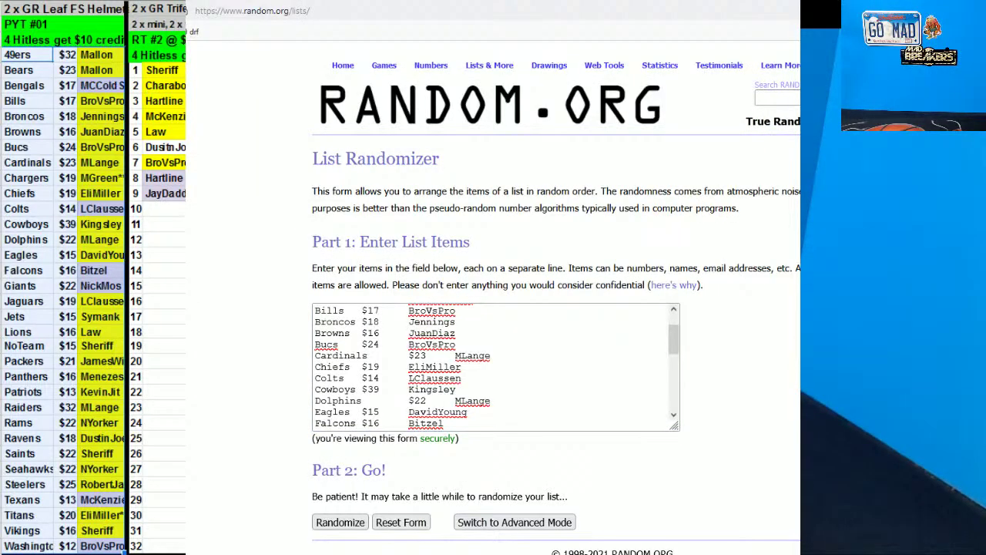
# Go back to the RANDOM.ORG list form, randomize the 31-line list, then reshuffle it eight more times
pyautogui.hotkey('alt', 'Left')
pyautogui.hotkey('alt', 'Left')
pyautogui.click(335, 260)
pyautogui.hotkey('alt', 'Left')
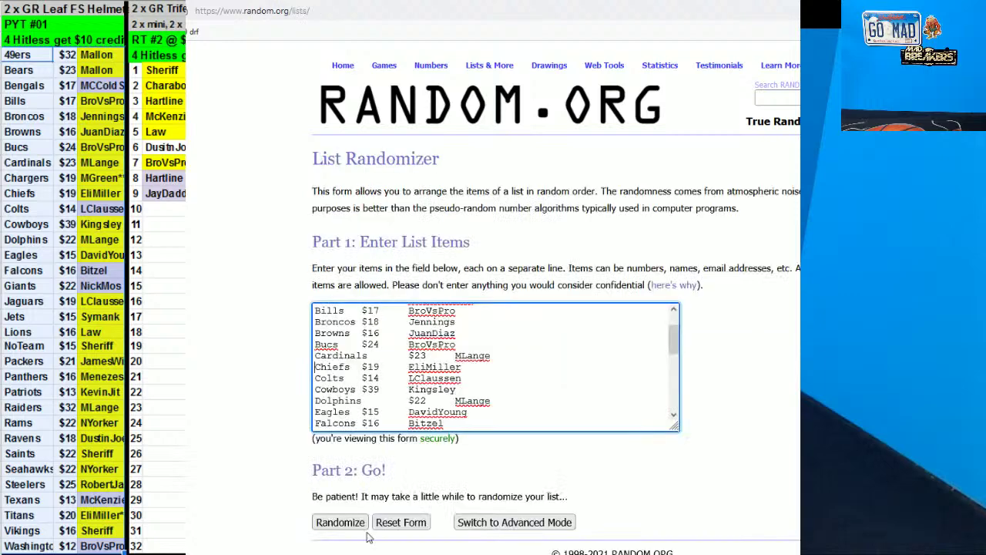
pyautogui.click(345, 525)
pyautogui.click(323, 531)
pyautogui.click(322, 531)
pyautogui.click(323, 530)
pyautogui.click(323, 531)
pyautogui.click(323, 530)
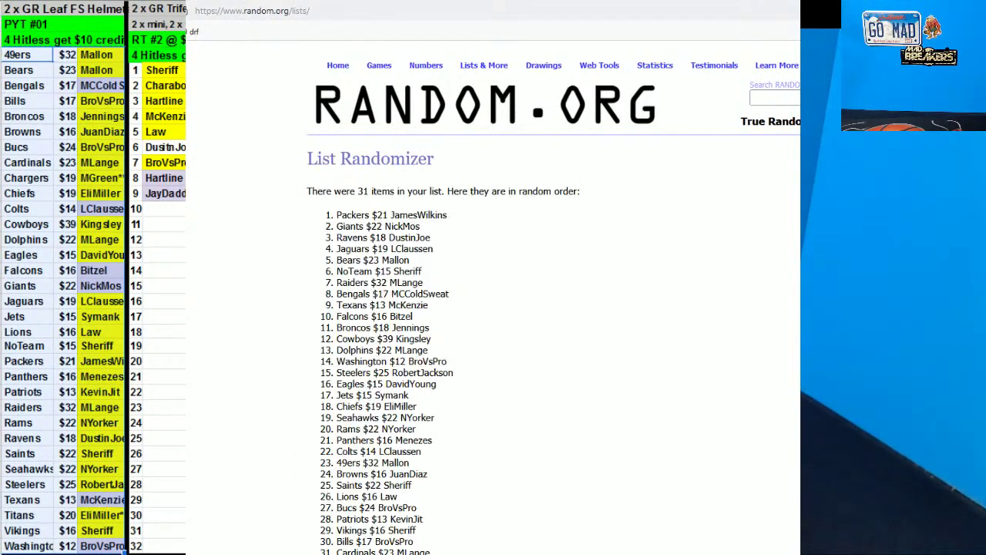
pyautogui.click(324, 535)
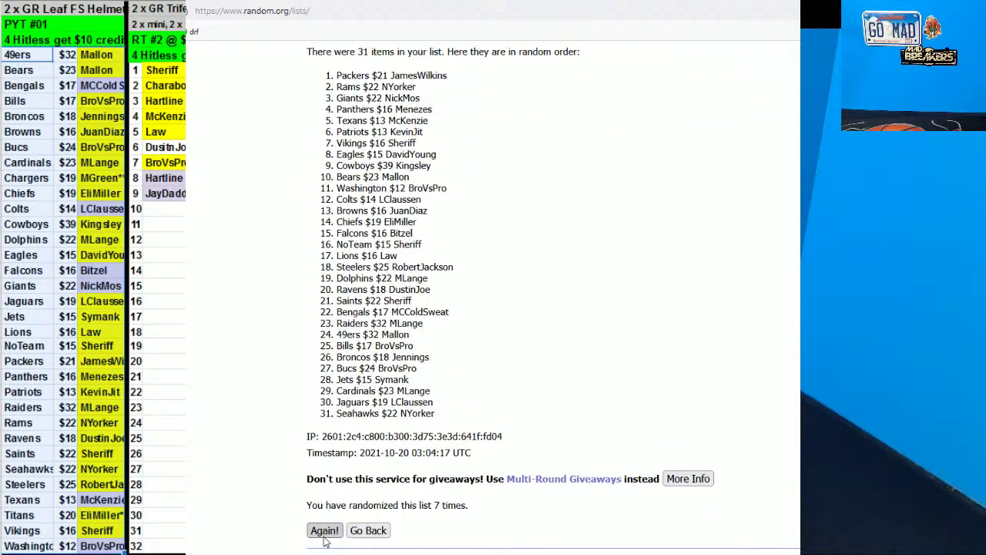
pyautogui.click(323, 533)
pyautogui.click(324, 531)
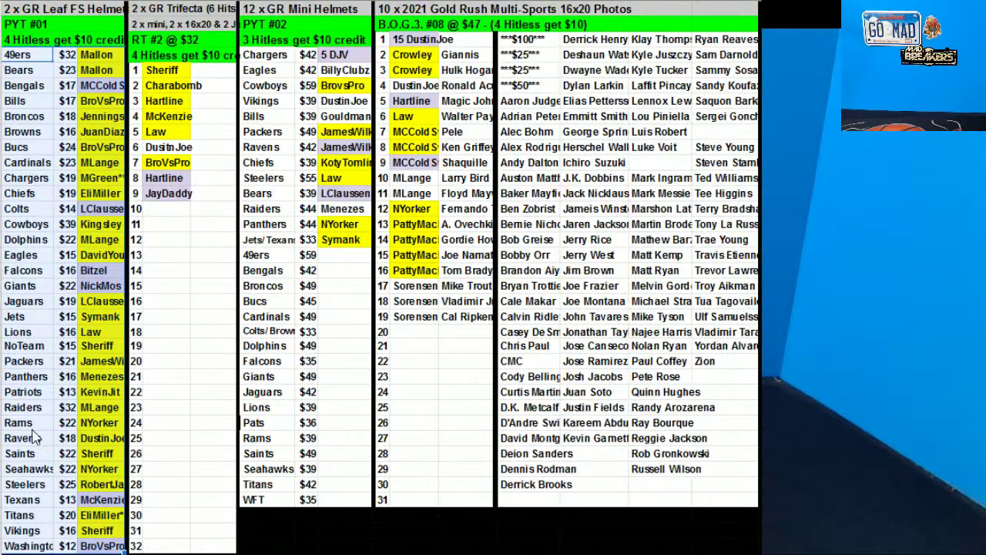
# Renumber the helmet break title to PYT #02
pyautogui.click(46, 24)
pyautogui.press('BackSpace')
pyautogui.write('2')
# Clear every buyer name in the helmet list and reset those cells to white fill
pyautogui.moveTo(96, 54); pyautogui.dragTo(103, 549)
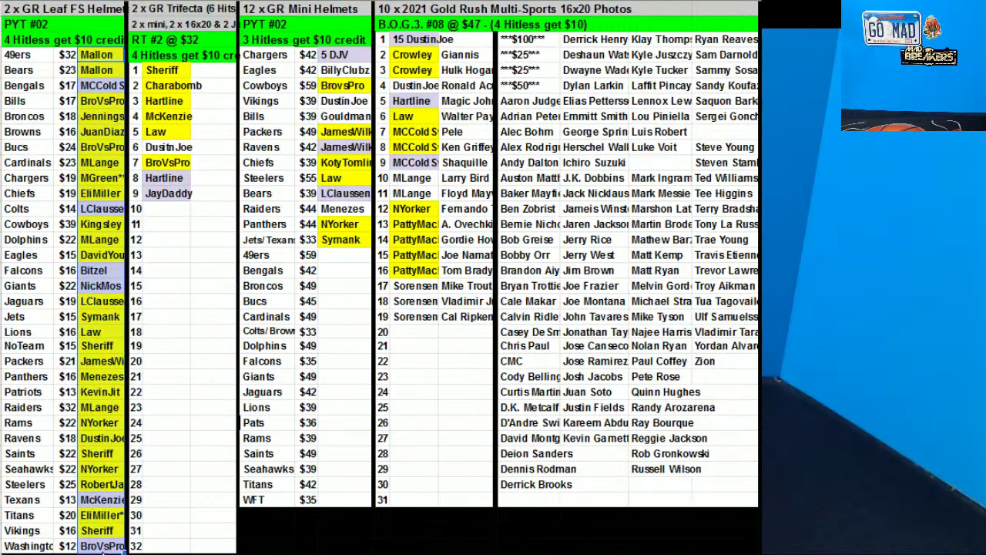
pyautogui.press('Delete')
pyautogui.click(663, 4)
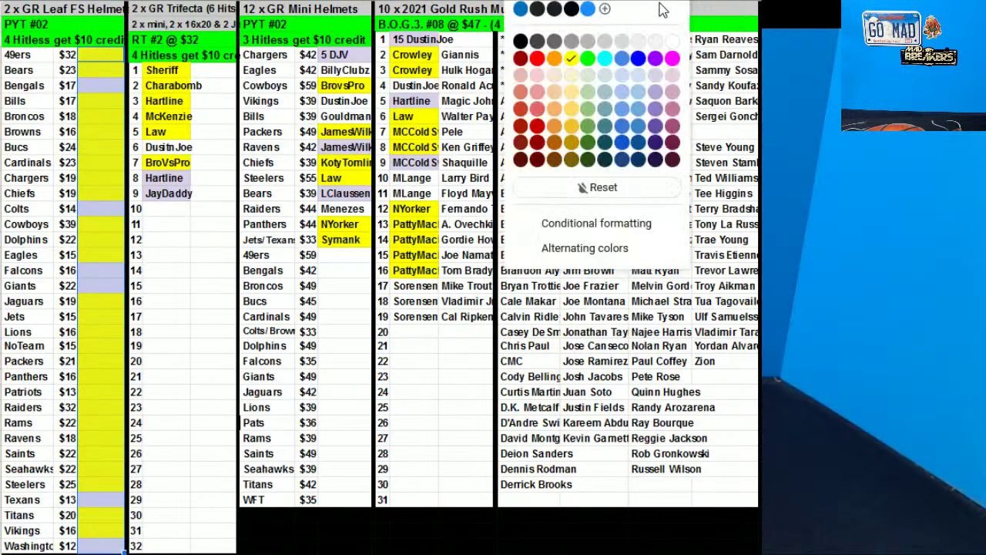
pyautogui.click(672, 41)
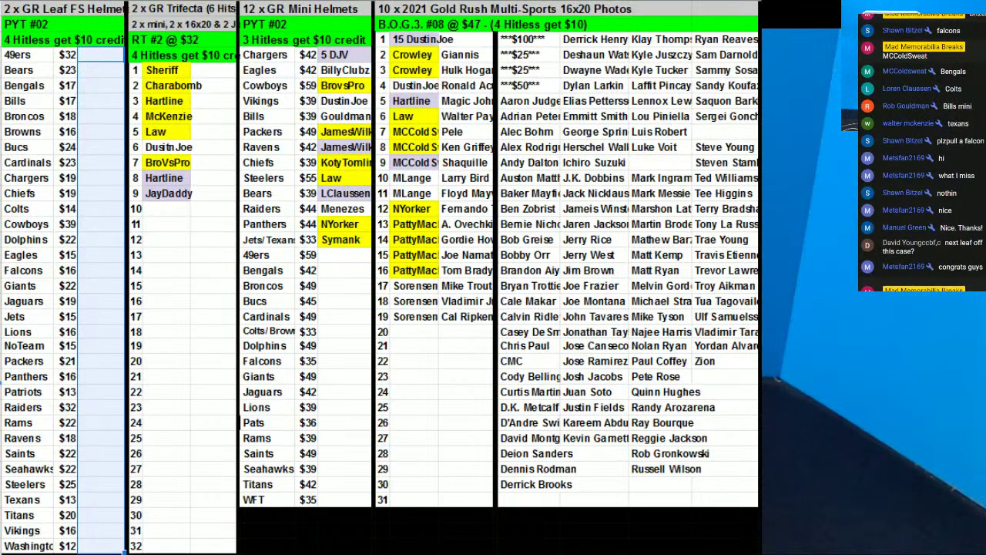
# Type each buyer's username beside the Eagles, Cowboys, Vikings, Steelers and Chiefs helmets
pyautogui.click(116, 151)
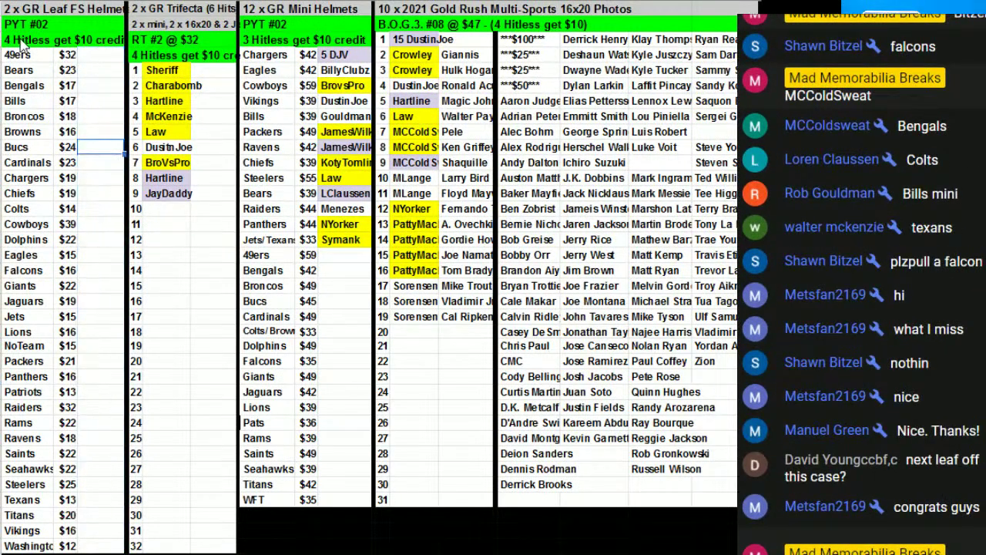
pyautogui.moveTo(47, 27); pyautogui.dragTo(52, 6)
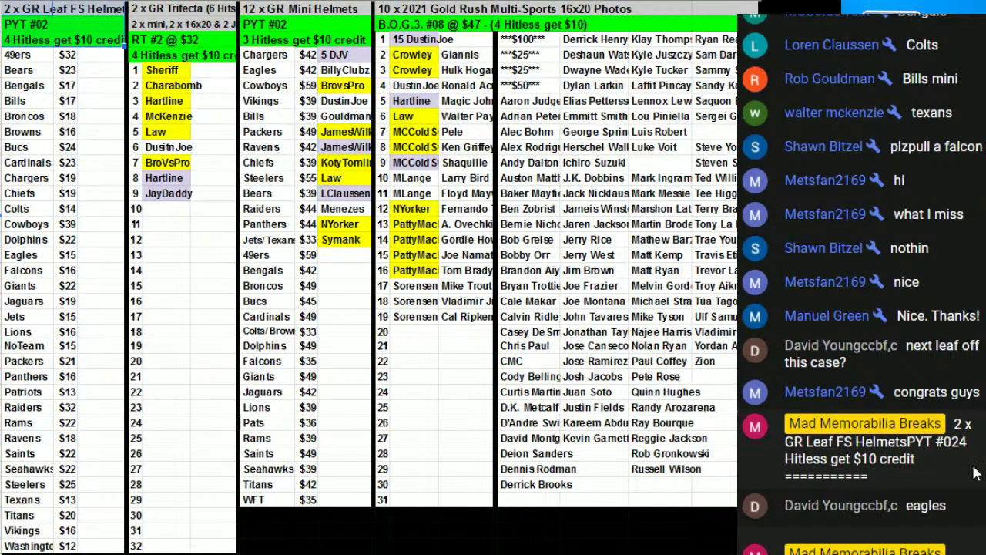
pyautogui.click(90, 260)
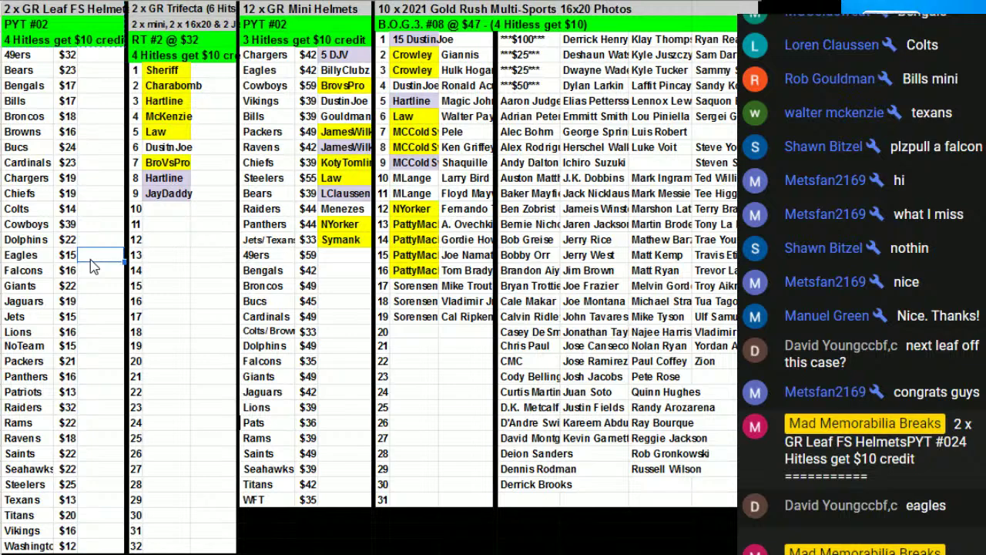
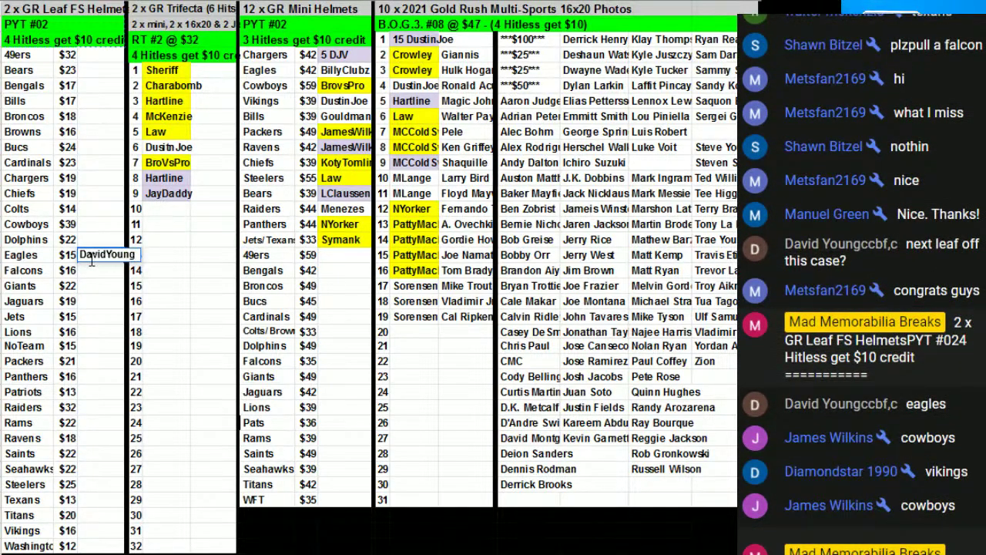
pyautogui.click(84, 225)
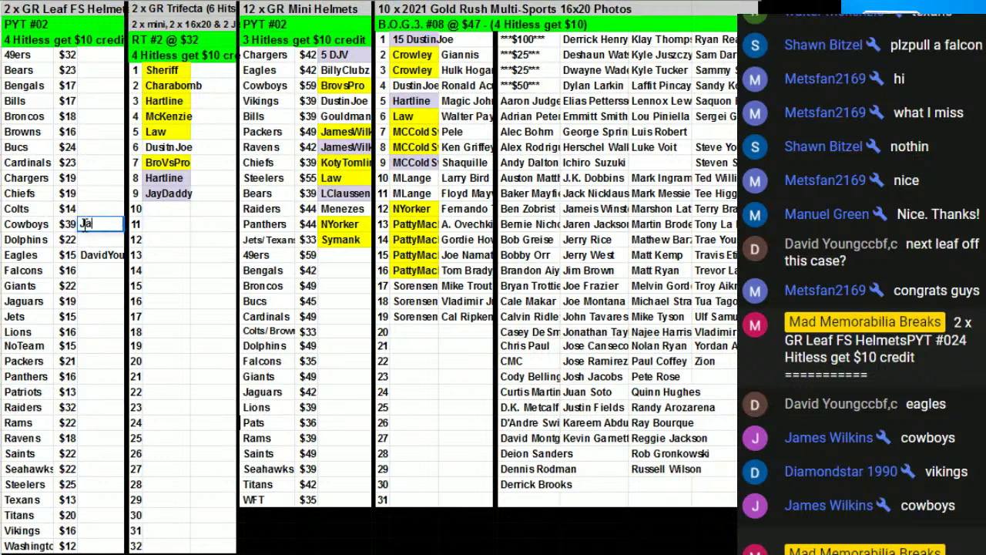
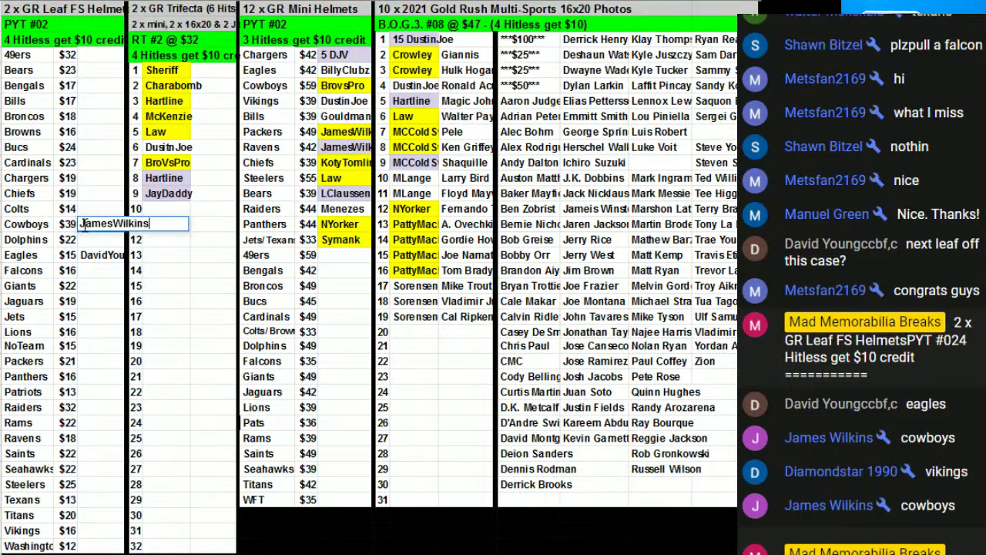
pyautogui.click(93, 530)
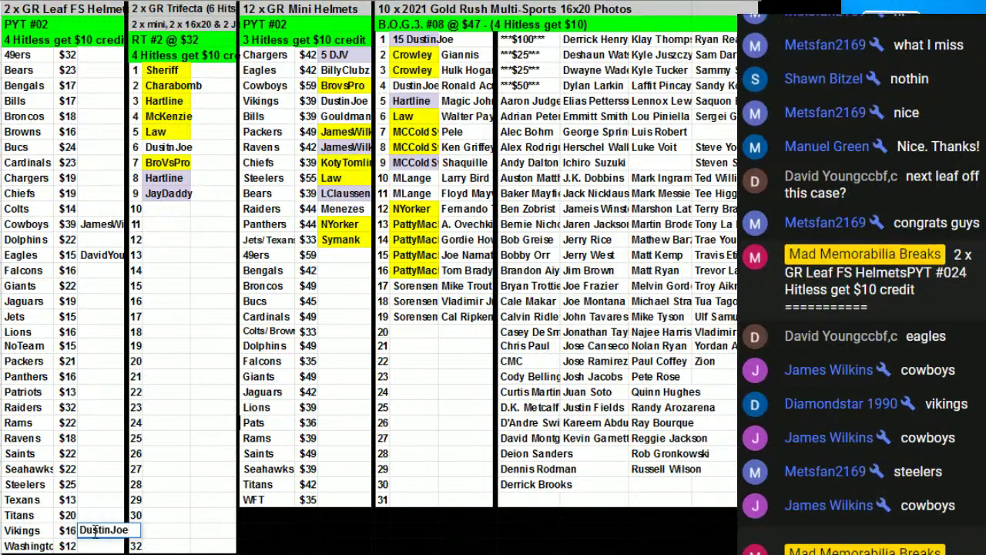
pyautogui.click(97, 483)
pyautogui.write('Met')
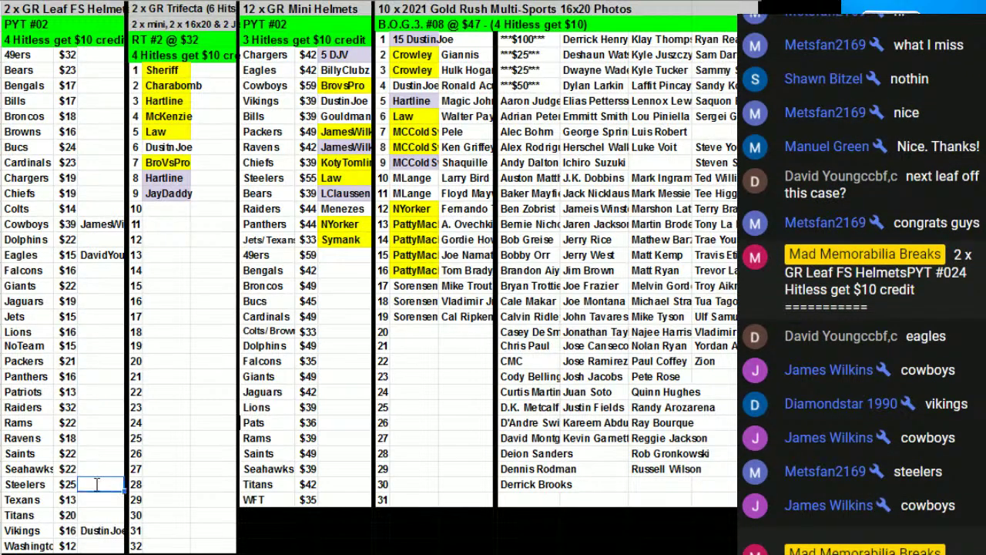
pyautogui.write('sfan')
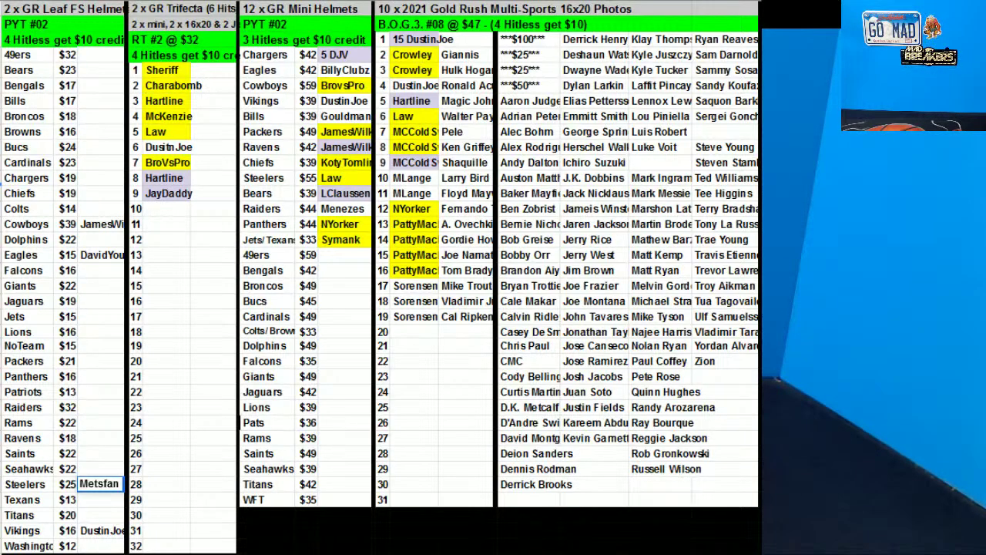
pyautogui.click(102, 194)
# Sort the helmet team rows by column C, the buyer names
pyautogui.moveTo(31, 54); pyautogui.dragTo(99, 530)
pyautogui.rightClick(83, 227)
pyautogui.click(154, 381)
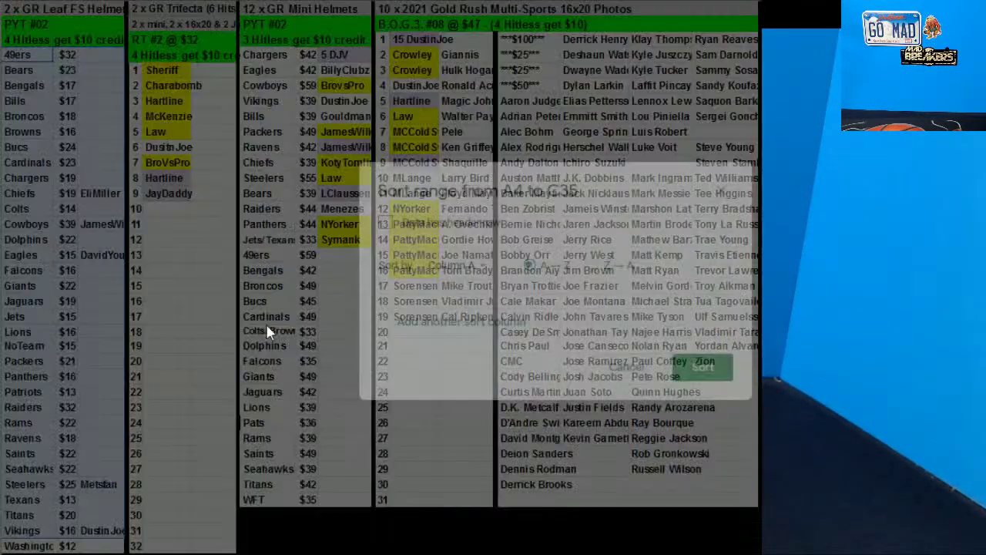
pyautogui.click(456, 265)
pyautogui.click(473, 315)
pyautogui.click(700, 367)
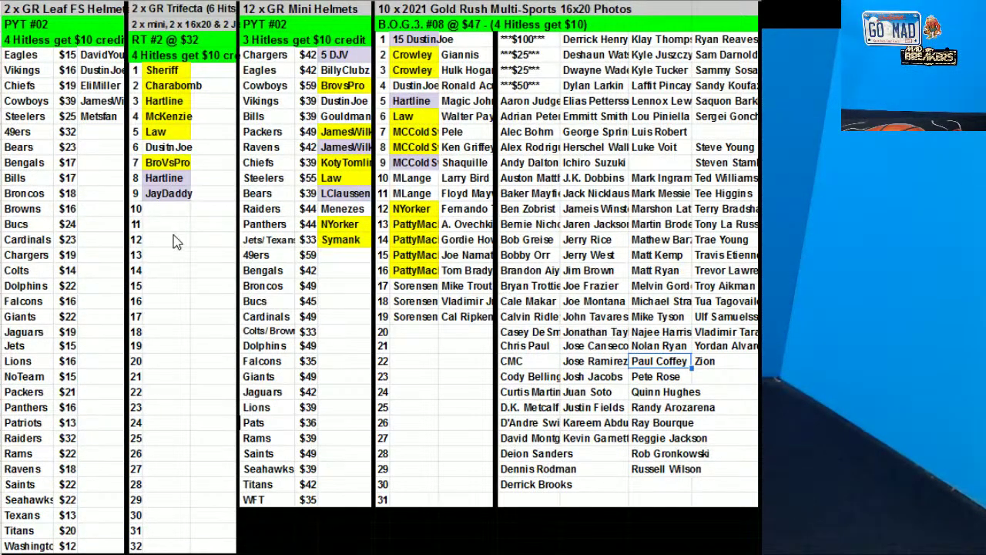
# Enter the 49ers helmet buyer and the buyer for Trifecta spot 11
pyautogui.click(105, 132)
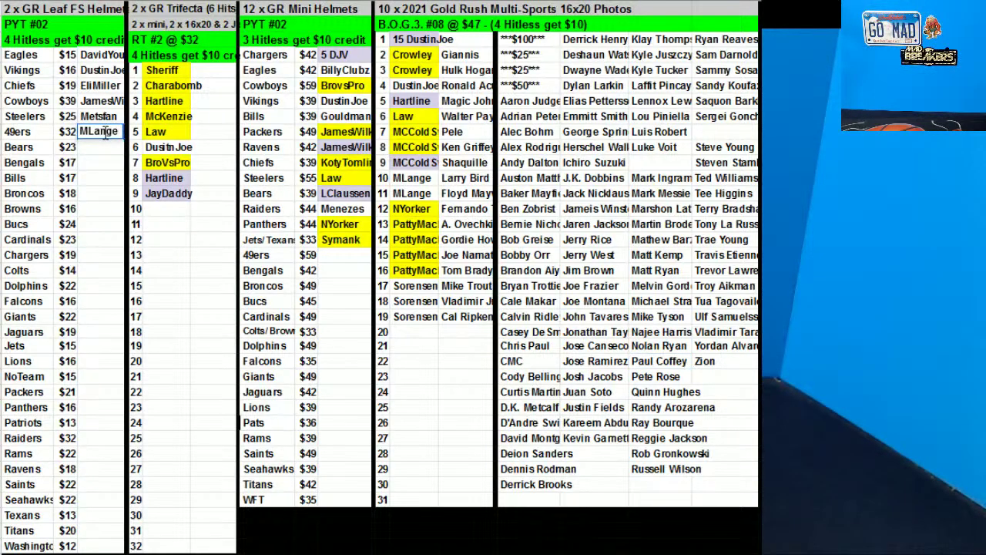
pyautogui.click(172, 229)
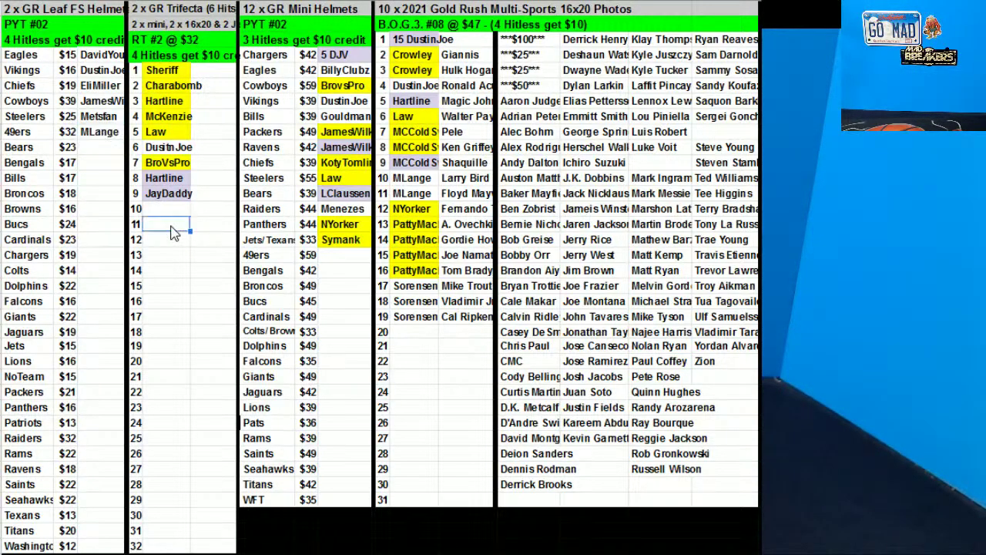
pyautogui.write('DJV')
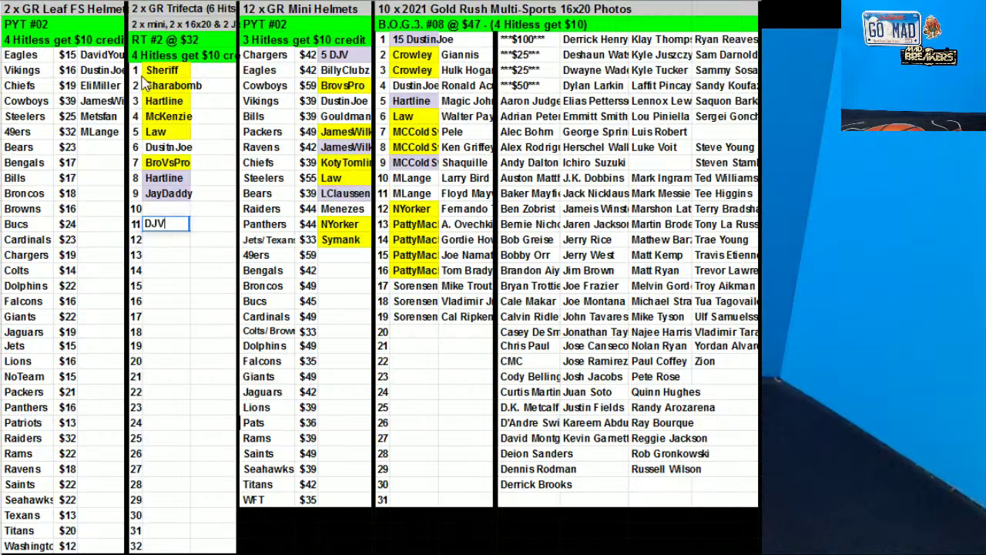
# Sort the Trifecta spots and names by column F, the names
pyautogui.moveTo(137, 71); pyautogui.dragTo(153, 242)
pyautogui.rightClick(203, 316)
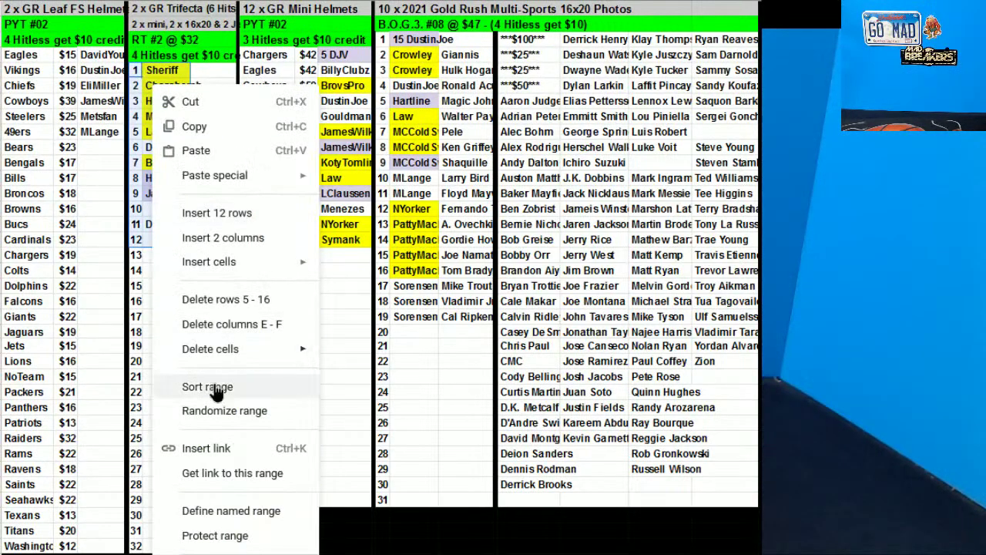
pyautogui.click(206, 383)
pyautogui.click(463, 266)
pyautogui.click(478, 290)
pyautogui.click(703, 367)
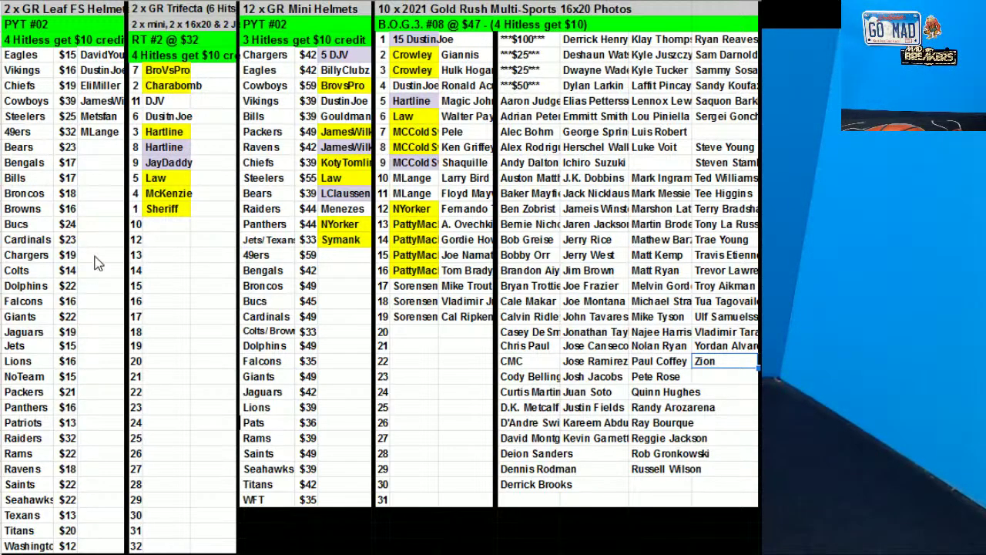
pyautogui.click(105, 122)
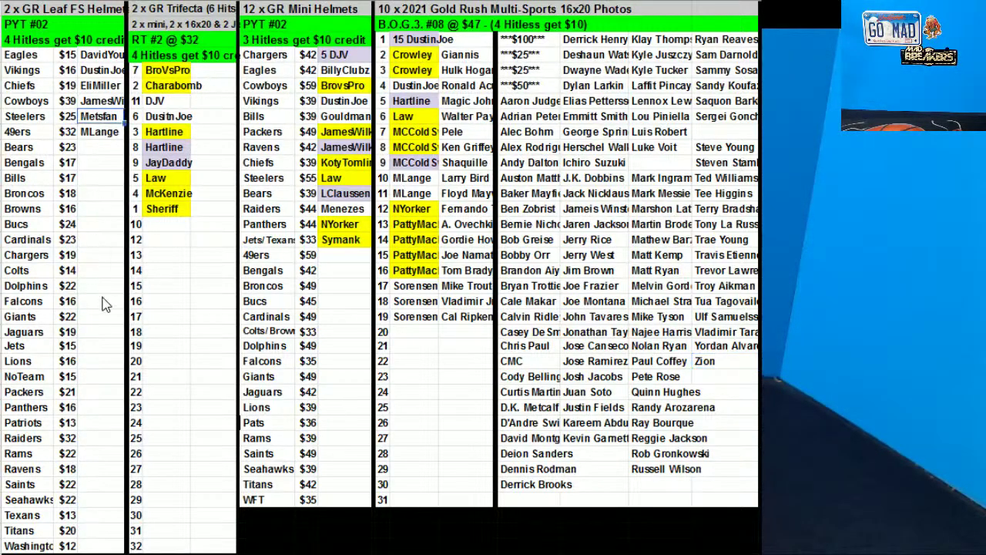
pyautogui.click(94, 408)
pyautogui.hotkey('ctrl', 'v')
pyautogui.moveTo(35, 57); pyautogui.dragTo(99, 412)
pyautogui.rightClick(48, 362)
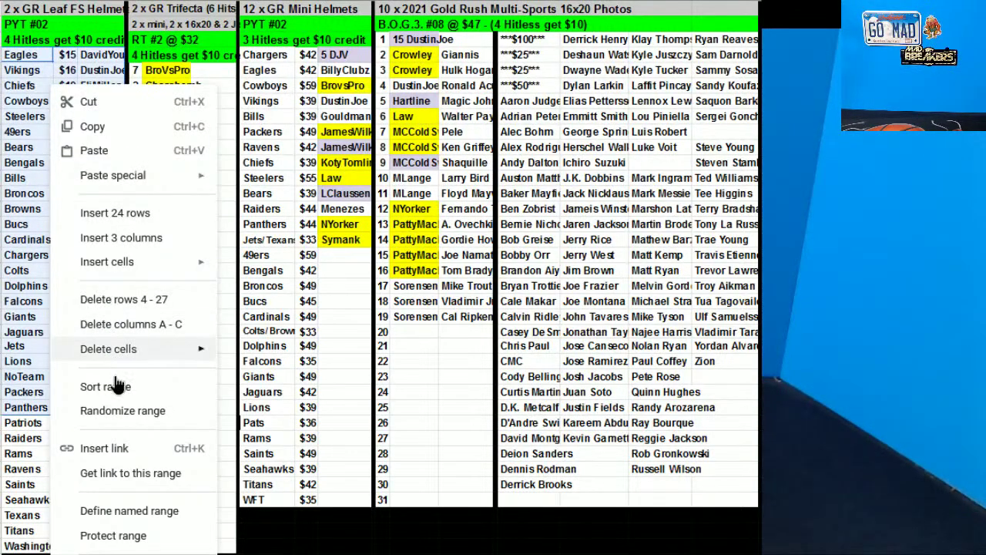
pyautogui.click(112, 385)
pyautogui.click(455, 264)
pyautogui.click(476, 320)
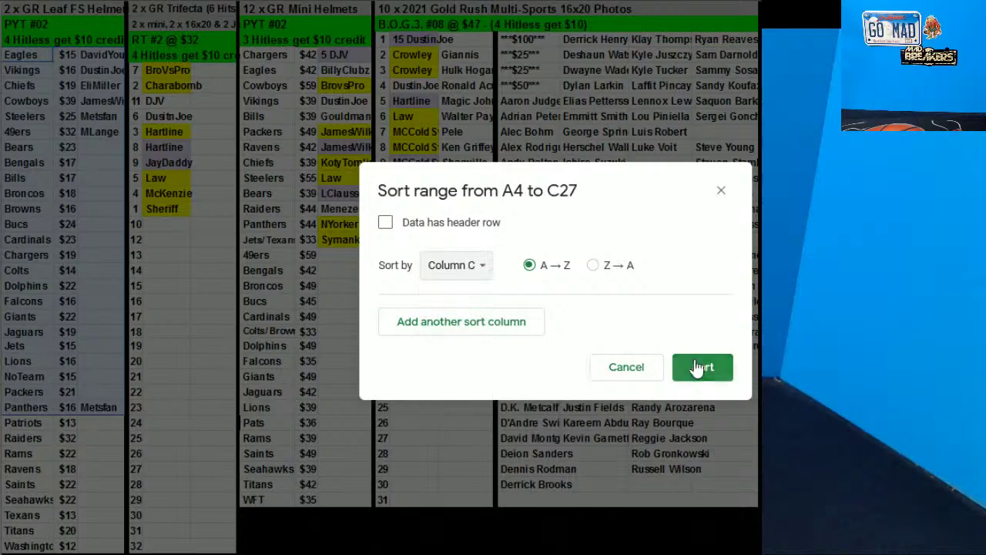
pyautogui.click(701, 367)
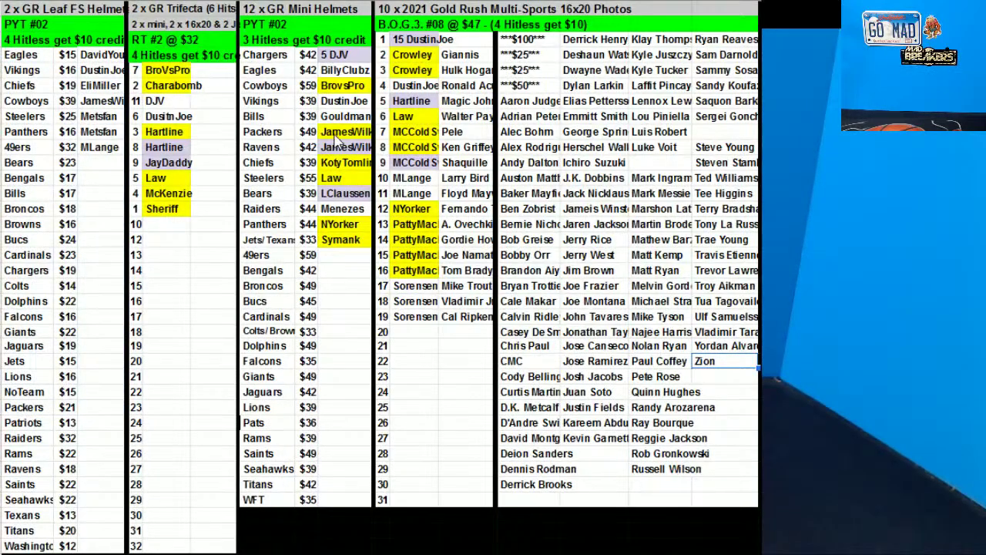
pyautogui.click(353, 75)
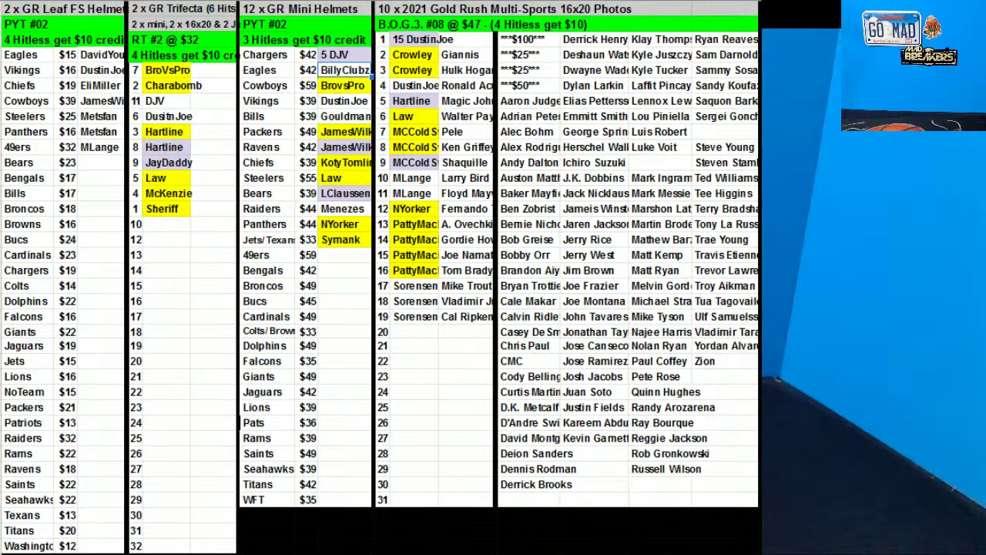
pyautogui.click(574, 0)
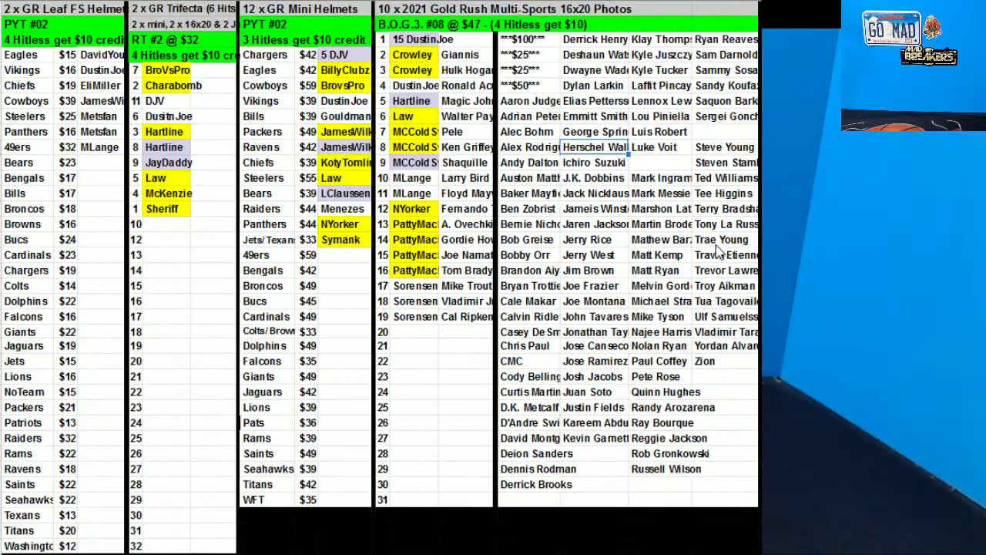
# Enter the Bears helmet buyer's username, correcting a typo
pyautogui.click(87, 177)
pyautogui.press('Up')
pyautogui.write('Jeff')
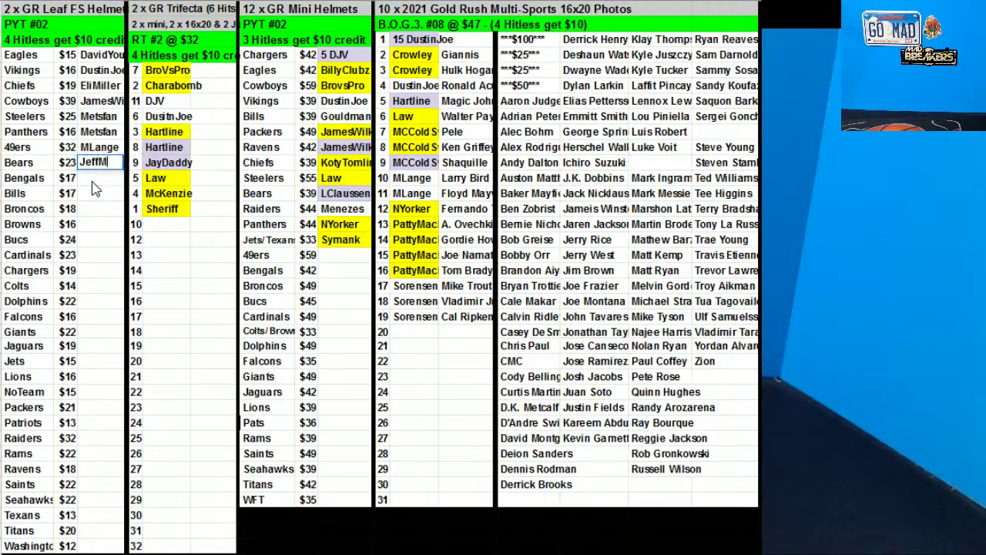
pyautogui.write('May')
pyautogui.press('BackSpace')
pyautogui.press('BackSpace')
pyautogui.press('BackSpace')
pyautogui.press('BackSpace')
pyautogui.write('My')
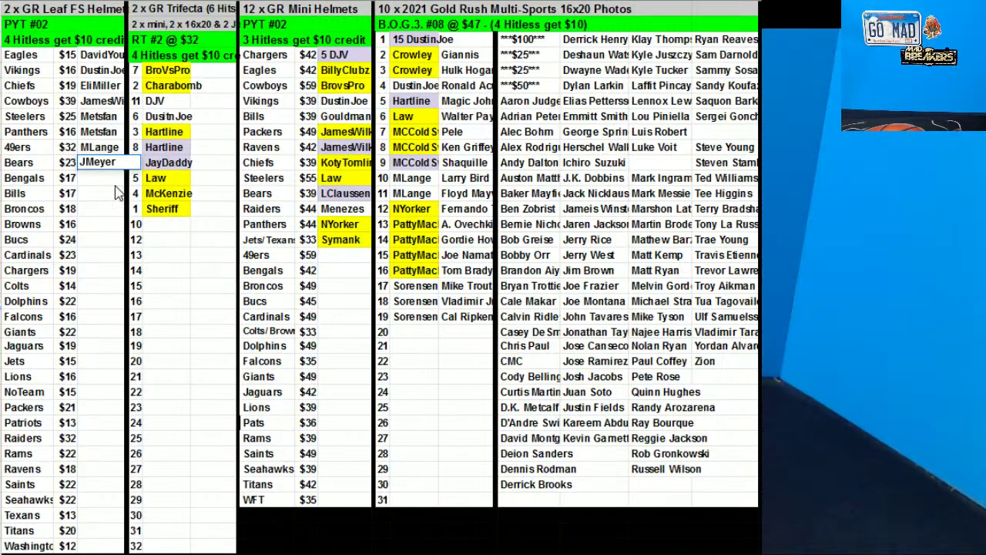
# Enter one buyer for the Bucs helmet and paste the same buyer into Ravens
pyautogui.moveTo(101, 240); pyautogui.dragTo(104, 255)
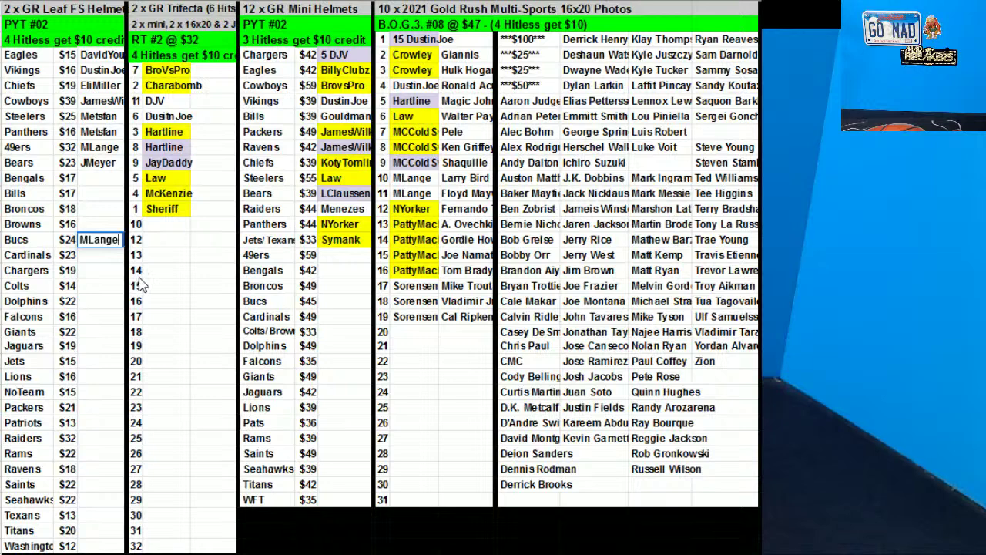
pyautogui.click(99, 279)
pyautogui.press('Up')
pyautogui.press('Up')
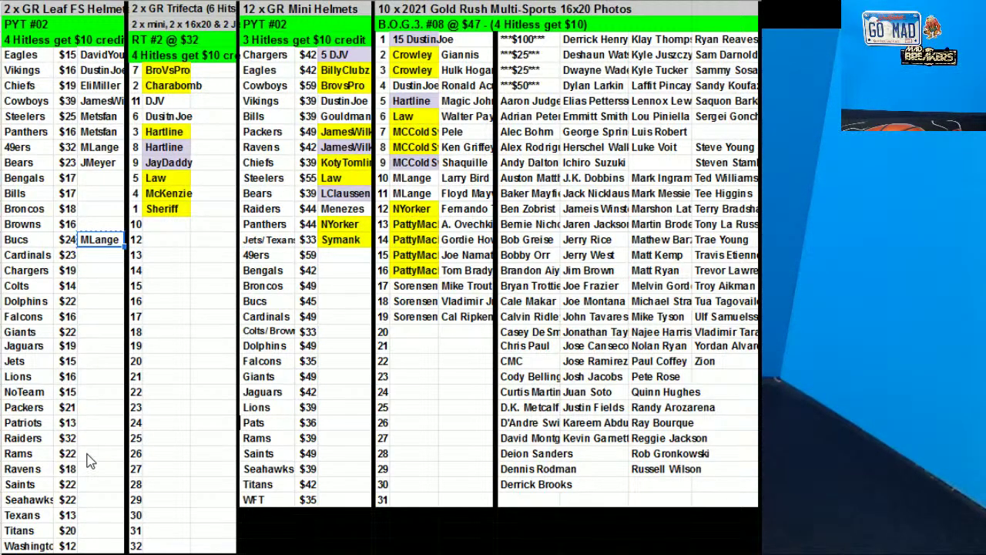
pyautogui.click(99, 468)
pyautogui.hotkey('ctrl', 'v')
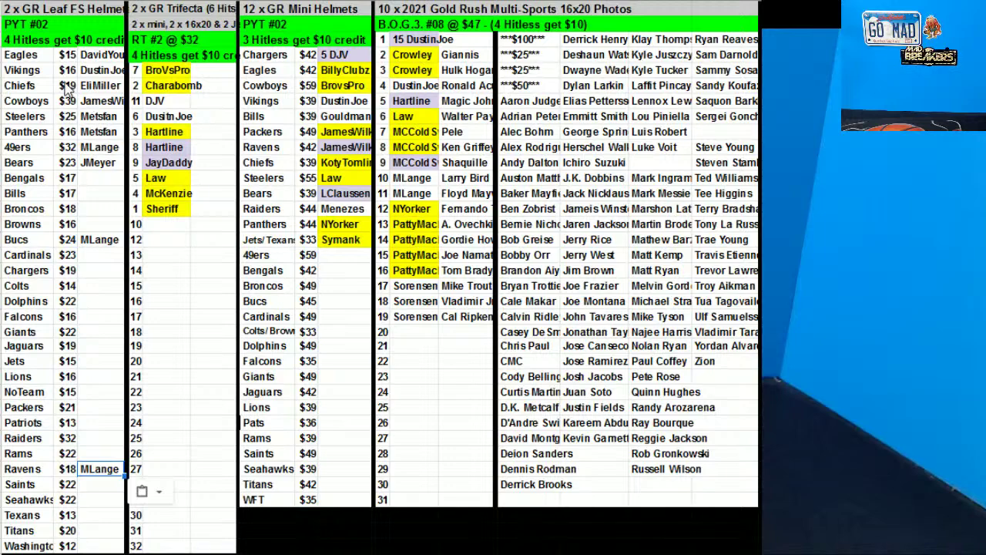
# Sort the Helmets rows from Eagles to Ravens by column C, the buyer
pyautogui.moveTo(39, 57); pyautogui.dragTo(103, 467)
pyautogui.rightClick(102, 467)
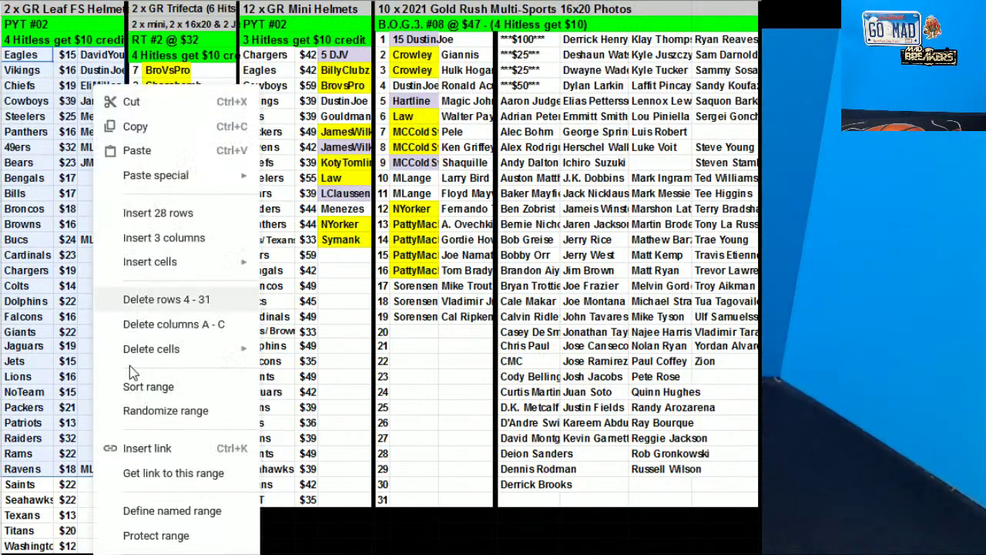
pyautogui.click(148, 386)
pyautogui.click(454, 265)
pyautogui.click(471, 315)
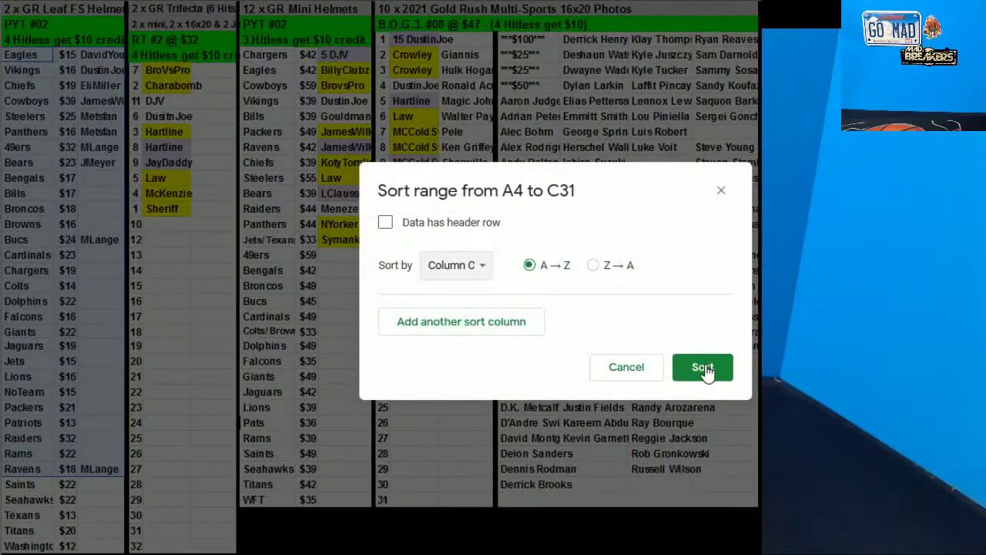
pyautogui.click(703, 368)
# Fill the repeat buyer's two adjacent name cells yellow
pyautogui.click(107, 135)
pyautogui.moveTo(108, 135); pyautogui.dragTo(107, 147)
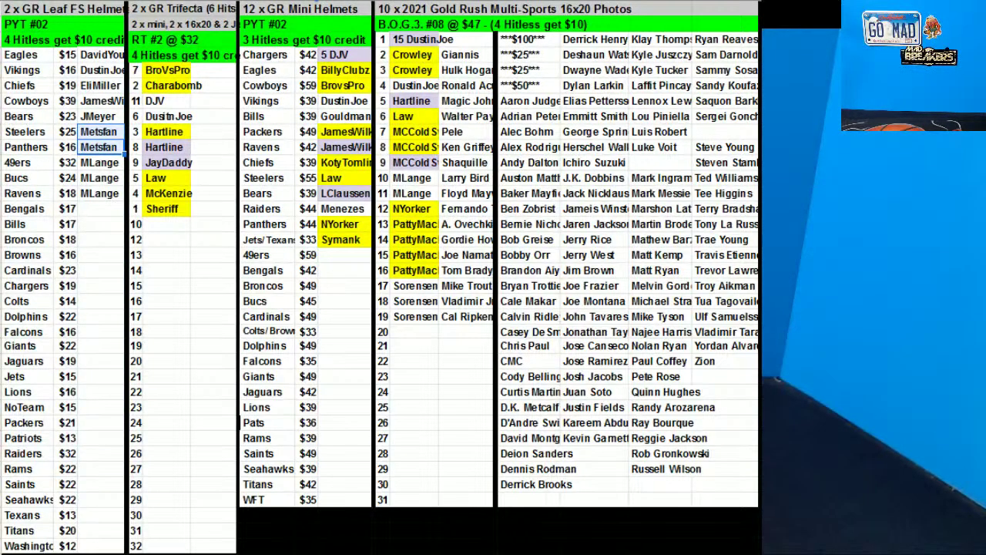
pyautogui.click(510, 1)
pyautogui.click(542, 85)
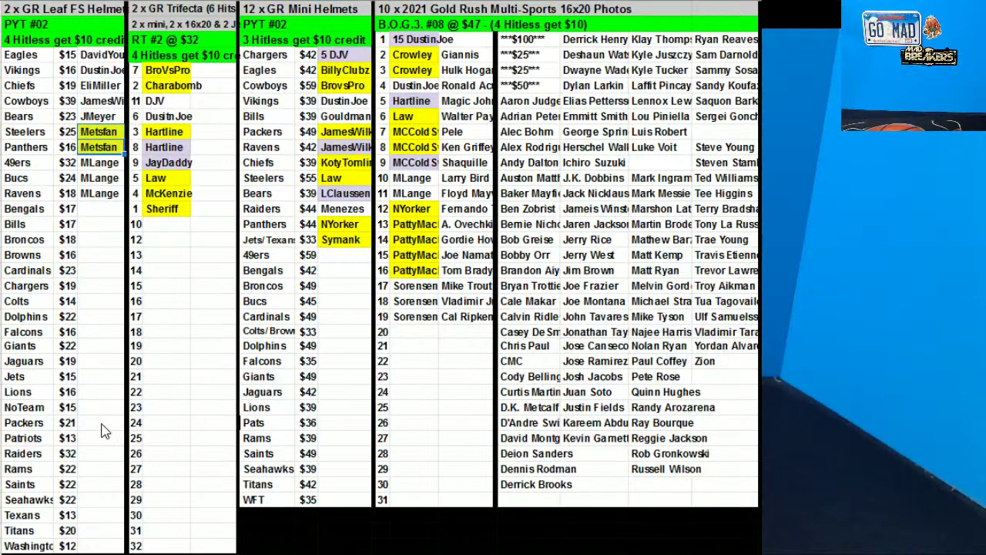
# Give the Rams helmet that same buyer and re-sort the Helmets rows by column C
pyautogui.click(89, 470)
pyautogui.write('Mets')
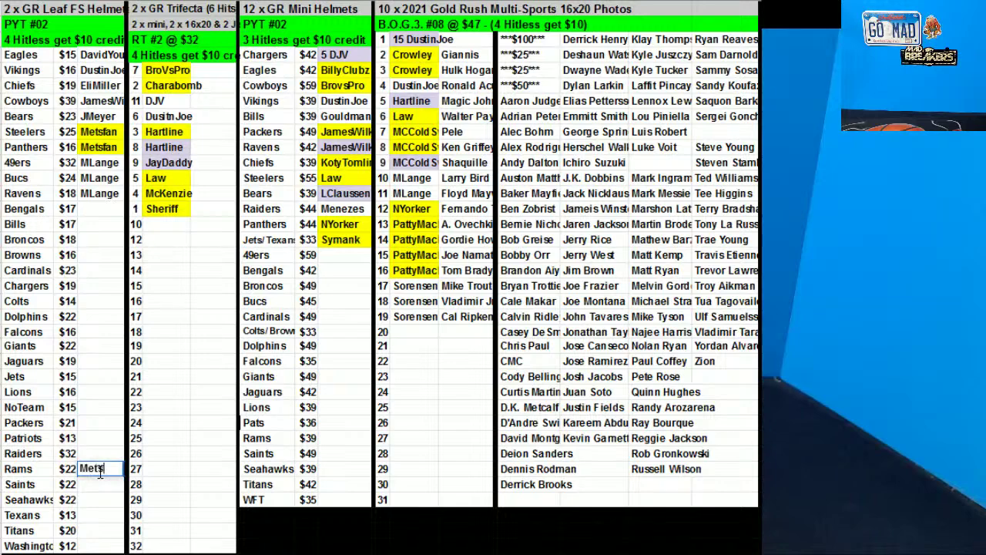
pyautogui.write('fan')
pyautogui.moveTo(50, 55); pyautogui.dragTo(100, 468)
pyautogui.rightClick(68, 316)
pyautogui.click(123, 387)
pyautogui.click(463, 265)
pyautogui.click(490, 316)
pyautogui.click(703, 367)
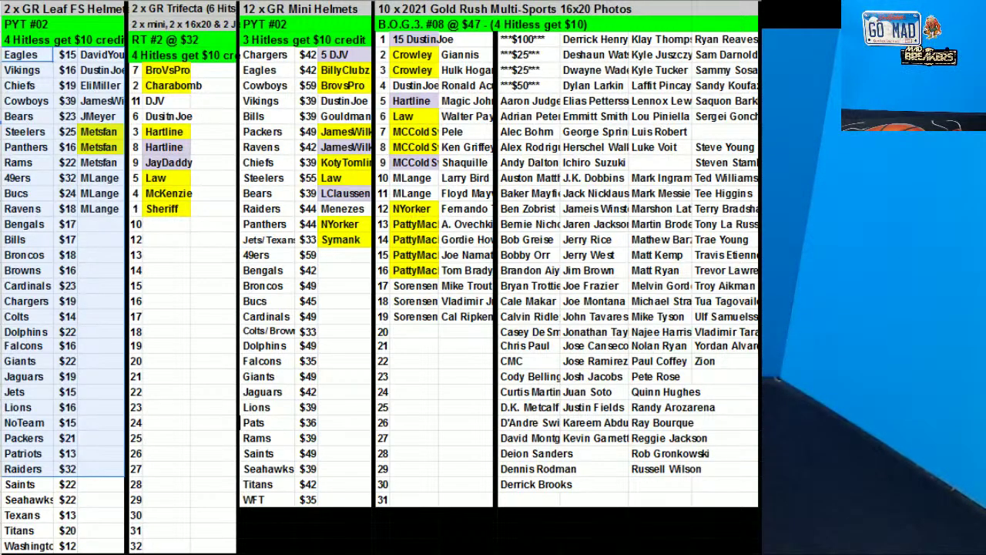
# Fill the Rams buyer cell yellow
pyautogui.click(85, 163)
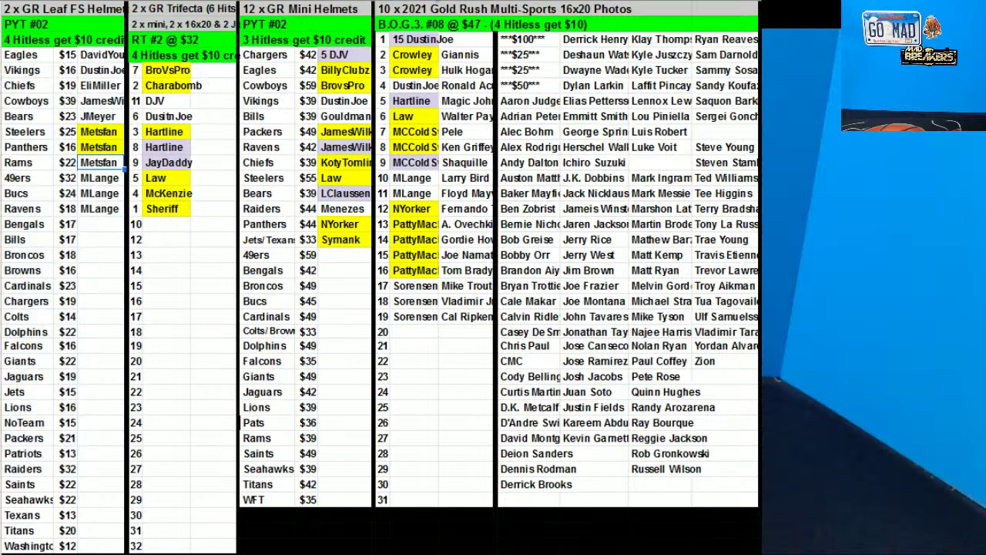
pyautogui.click(553, 1)
pyautogui.click(575, 62)
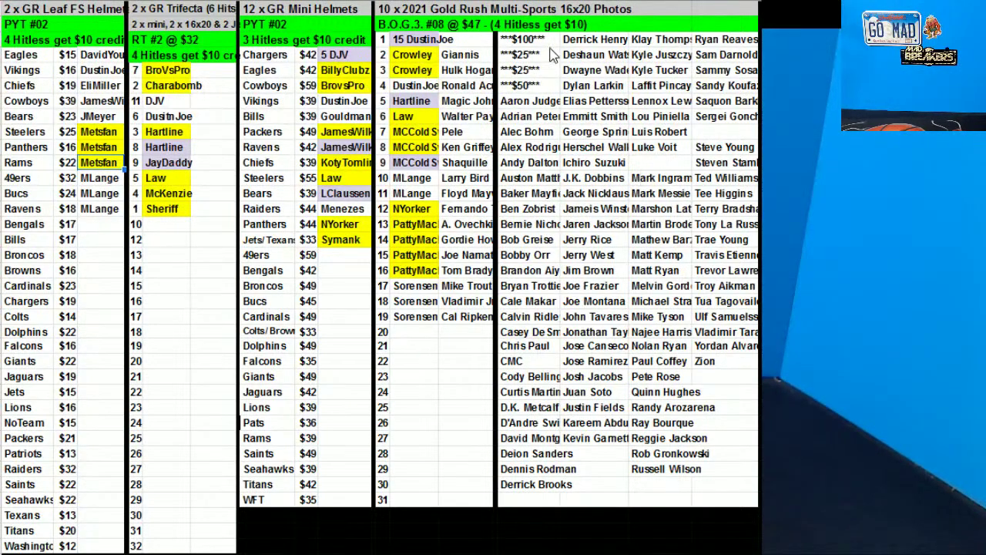
# Sort the Klay Thompson and Ryan Reaves name columns A to Z
pyautogui.moveTo(670, 40); pyautogui.dragTo(683, 472)
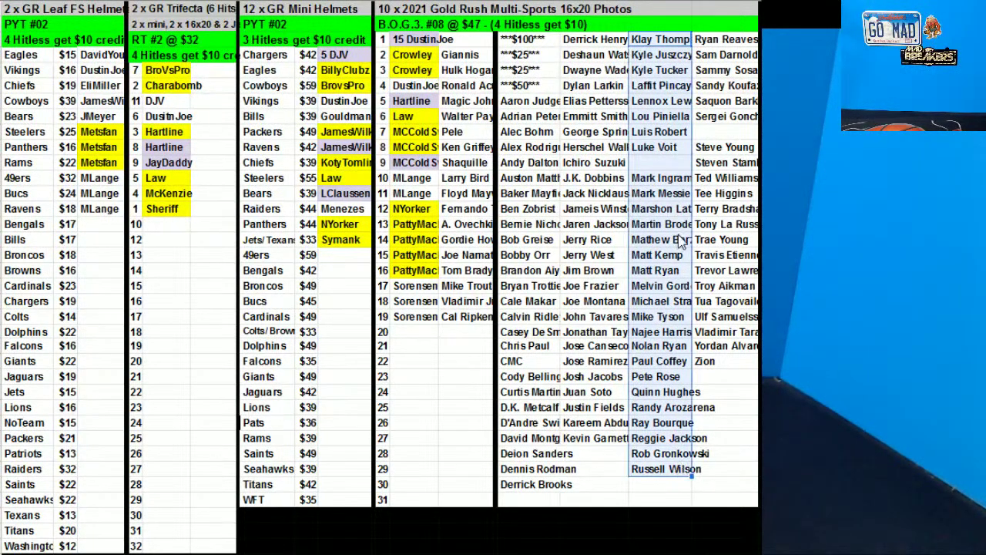
pyautogui.rightClick(685, 148)
pyautogui.click(736, 387)
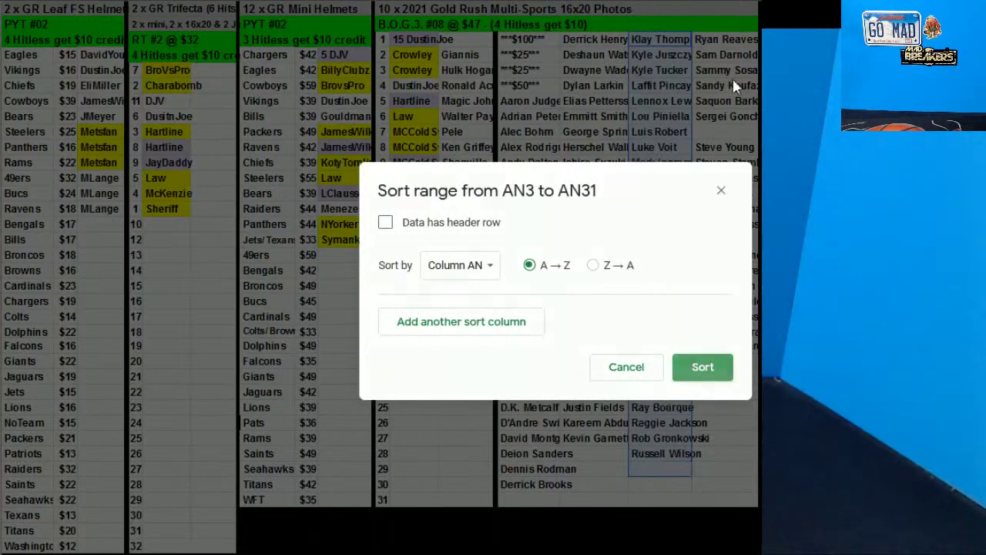
pyautogui.click(702, 365)
pyautogui.moveTo(717, 397); pyautogui.dragTo(716, 39)
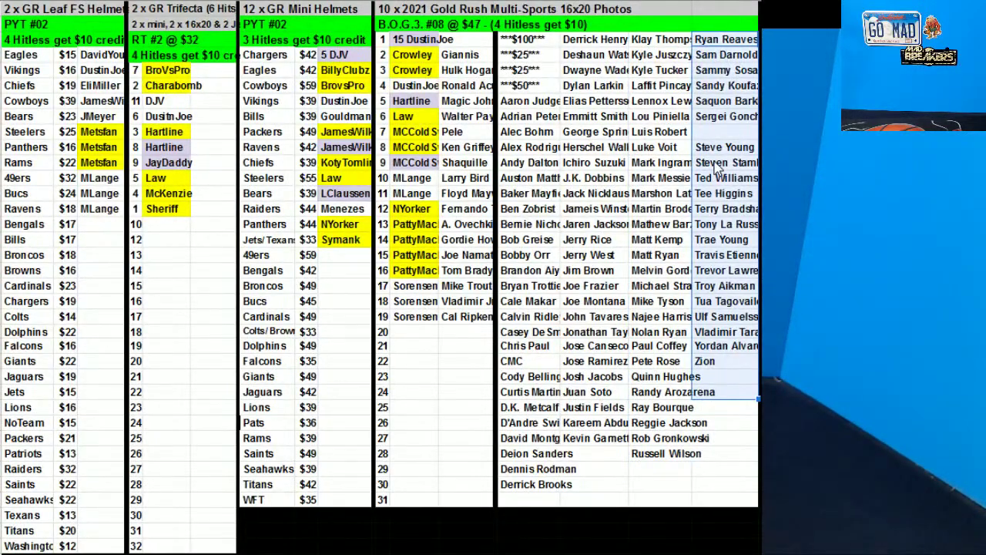
pyautogui.rightClick(724, 172)
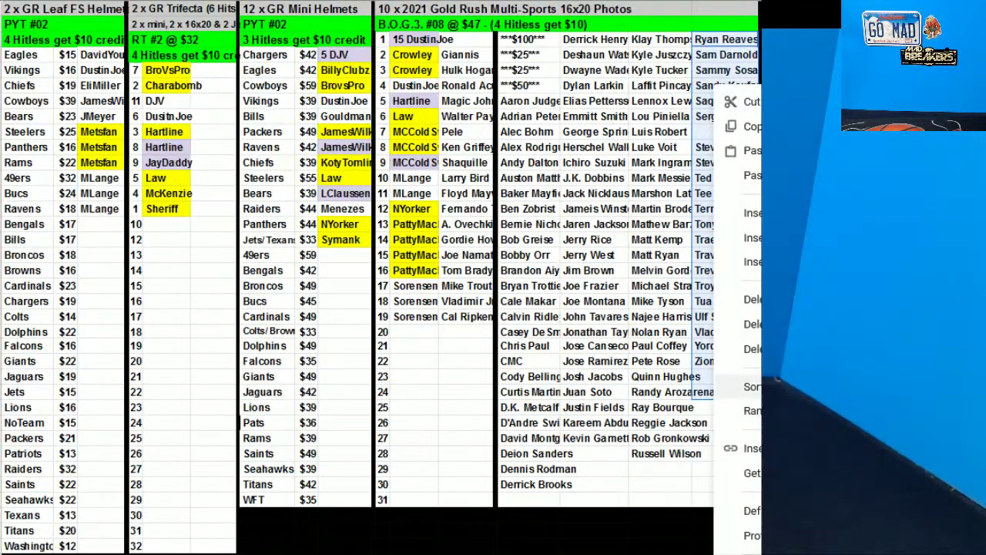
pyautogui.click(736, 387)
pyautogui.click(726, 363)
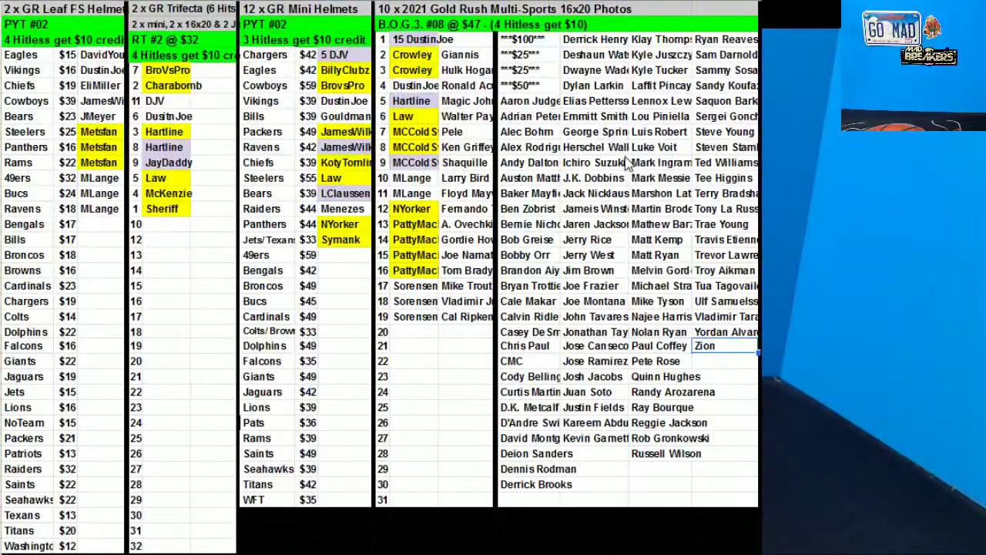
# Select the spot 20, spot 1 and J.K. Dobbins cells in the list
pyautogui.click(431, 331)
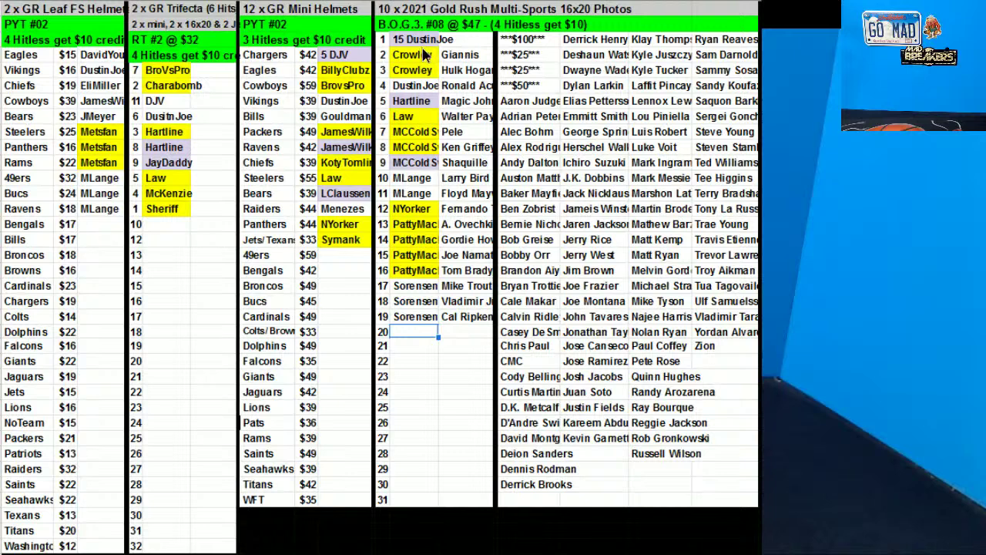
pyautogui.moveTo(419, 39); pyautogui.dragTo(451, 39)
pyautogui.click(477, 88)
pyautogui.click(564, 177)
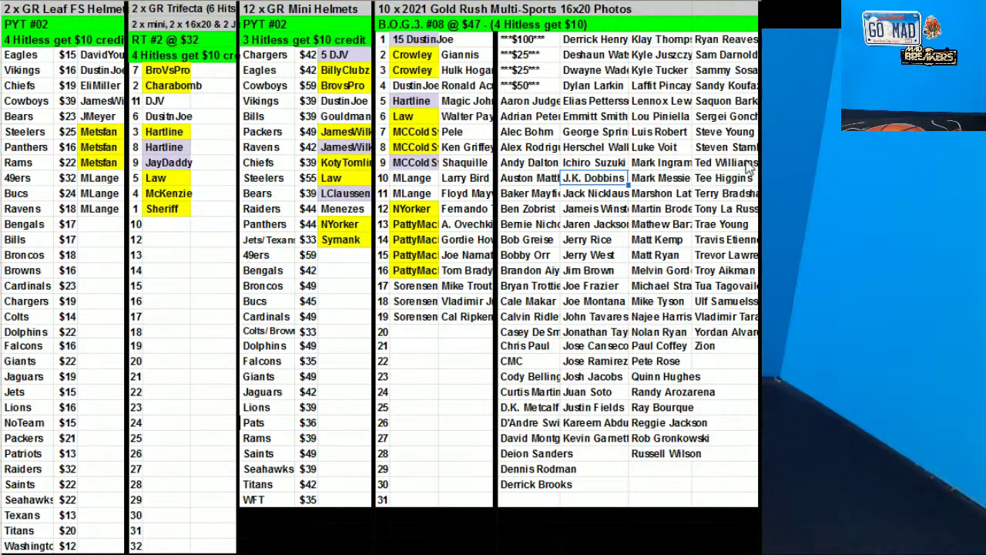
# Drag the Trae Young cell from the player pool into B.O.G.3 spot 1
pyautogui.click(720, 224)
pyautogui.moveTo(526, 98); pyautogui.dragTo(466, 40)
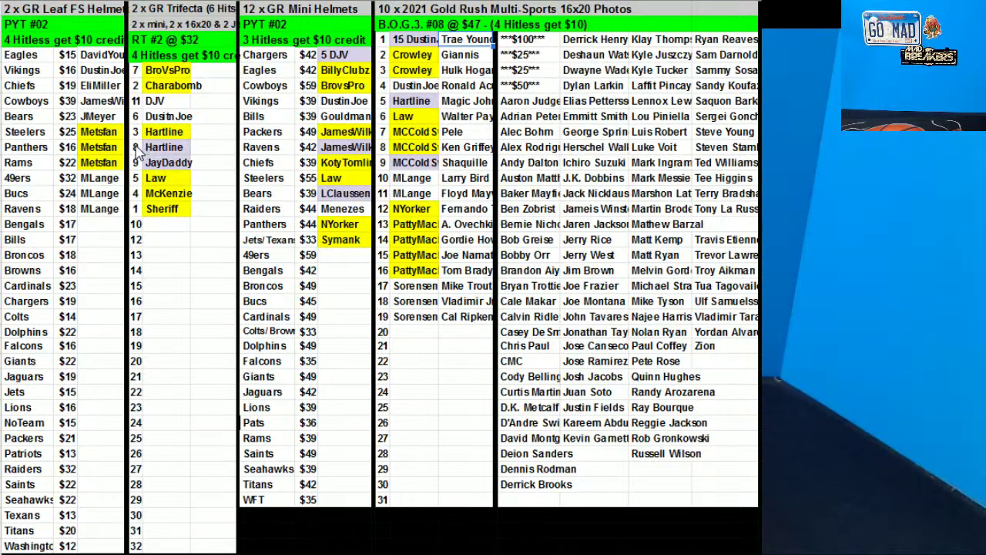
# Fill the Bears and Eagles buyer cells in the Helmets list yellow
pyautogui.click(100, 115)
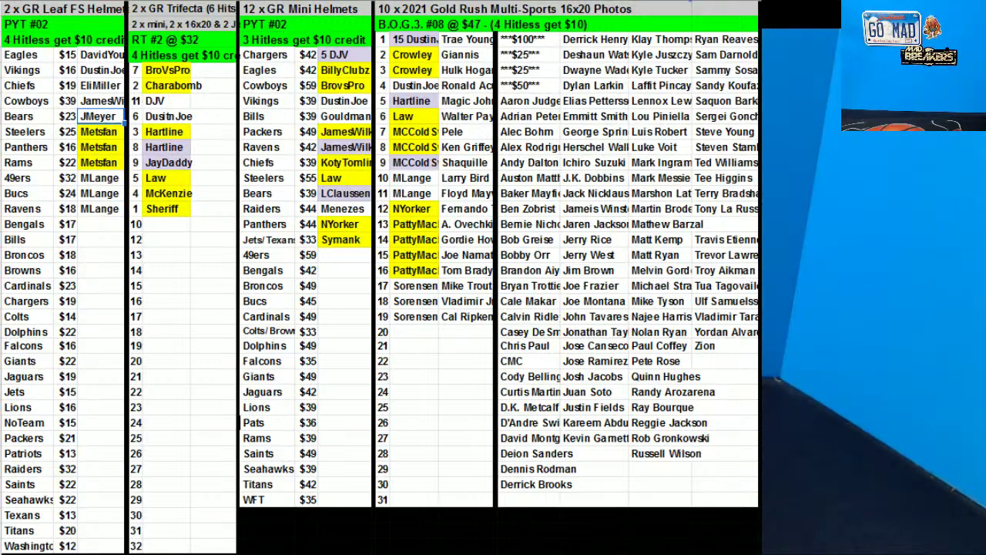
pyautogui.click(569, 56)
pyautogui.click(102, 54)
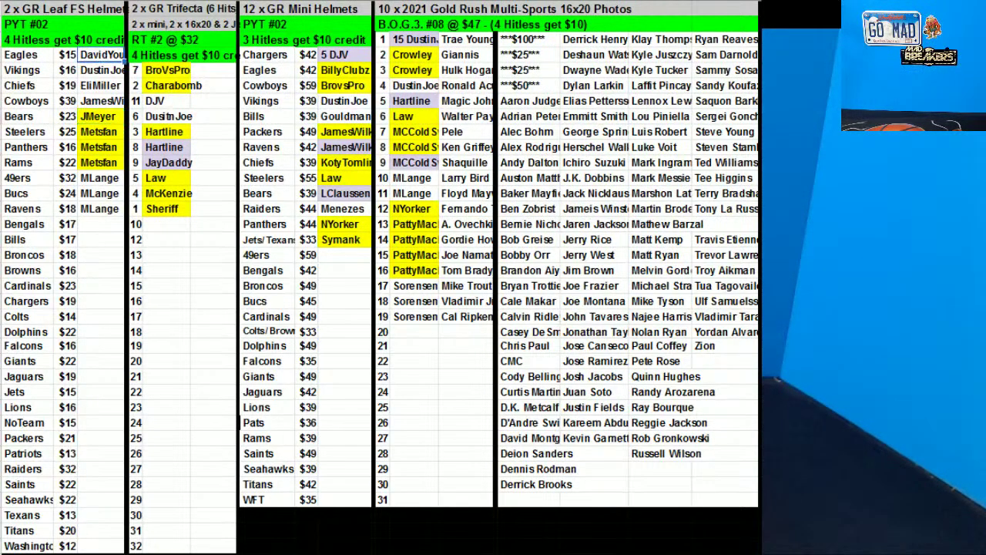
pyautogui.click(567, 56)
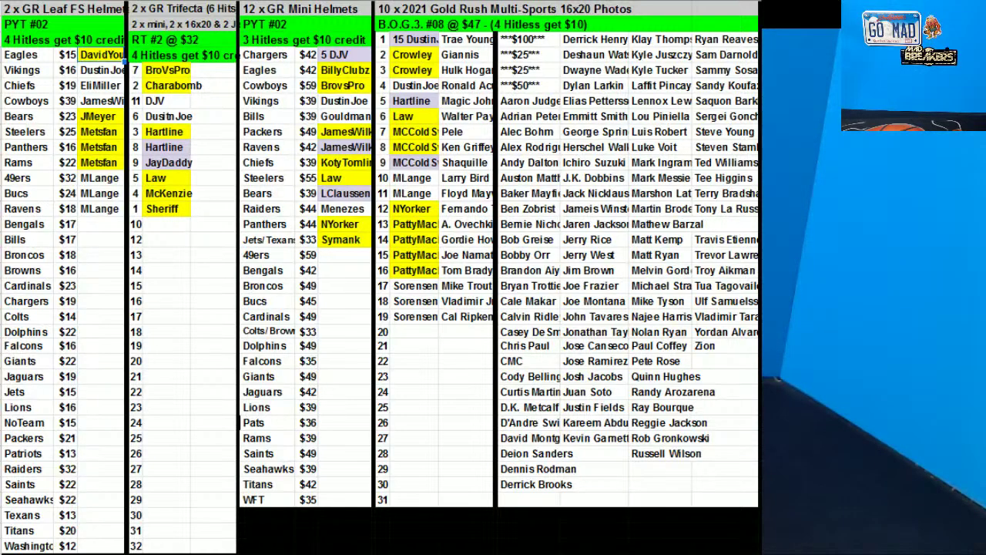
# Enter buyers for the 49ers Mini Helmet and Bills Helmet, filling the Bills buyer yellow
pyautogui.click(345, 256)
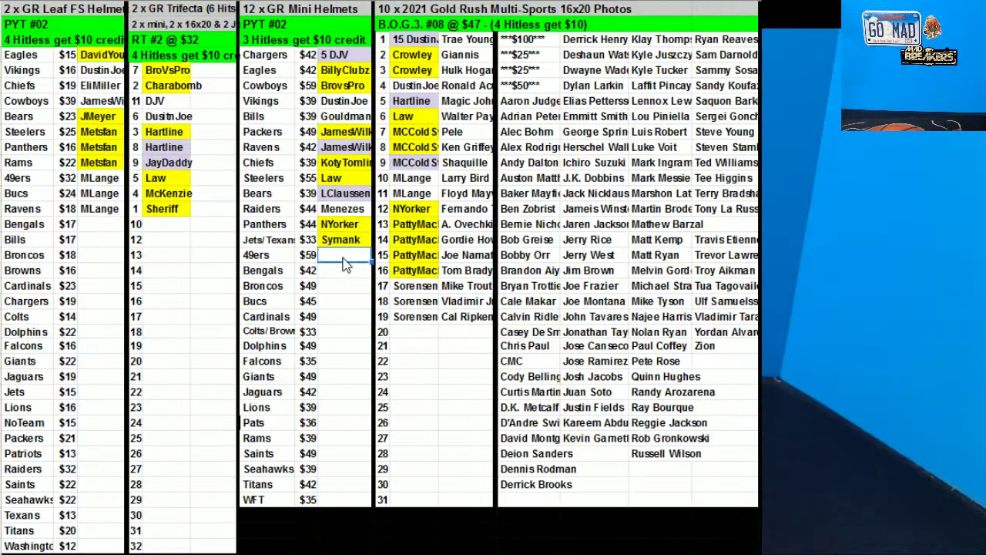
pyautogui.click(451, 361)
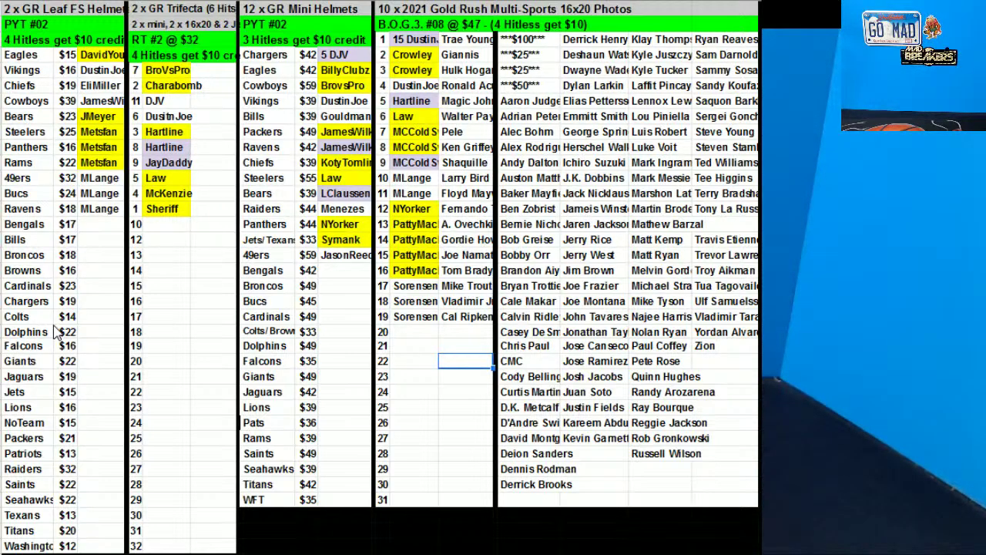
pyautogui.click(98, 239)
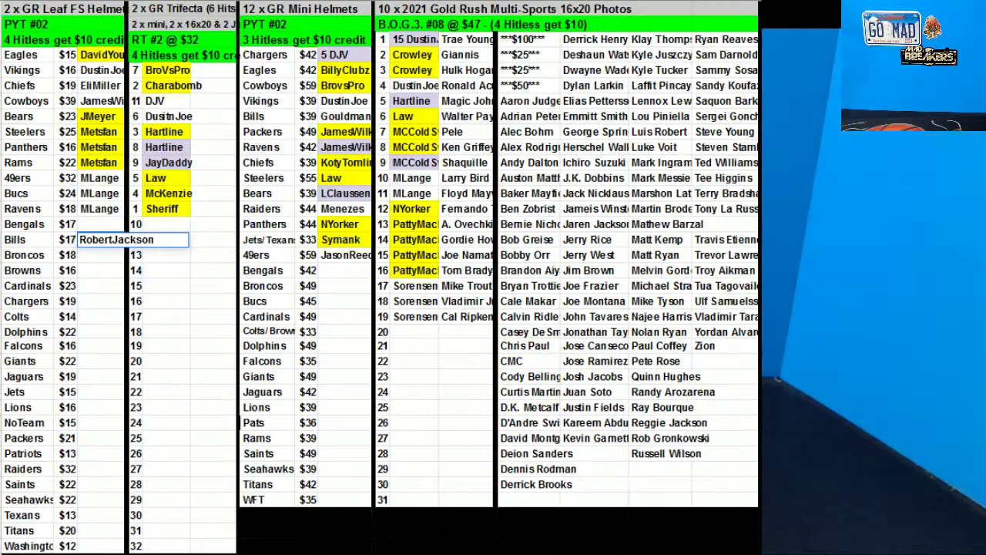
pyautogui.click(564, 58)
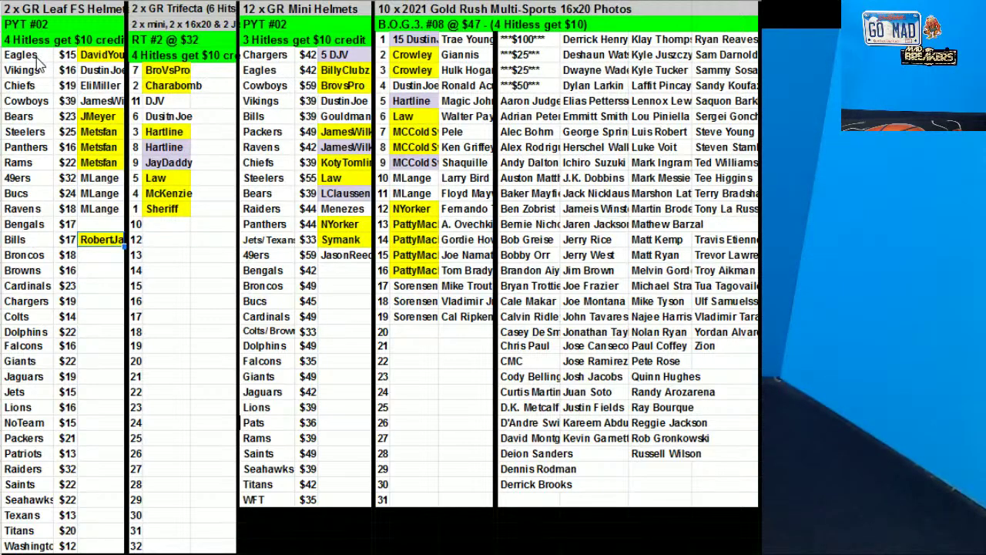
# Re-sort the Helmets rows from Eagles to Bills by column C, the buyer
pyautogui.moveTo(38, 61); pyautogui.dragTo(104, 245)
pyautogui.rightClick(79, 81)
pyautogui.click(139, 386)
pyautogui.click(462, 265)
pyautogui.click(472, 313)
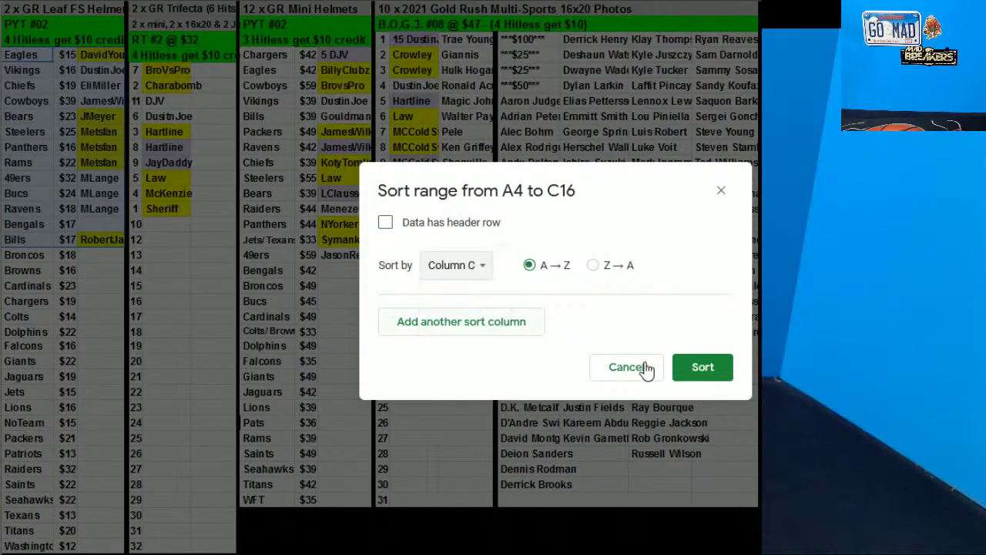
pyautogui.click(700, 370)
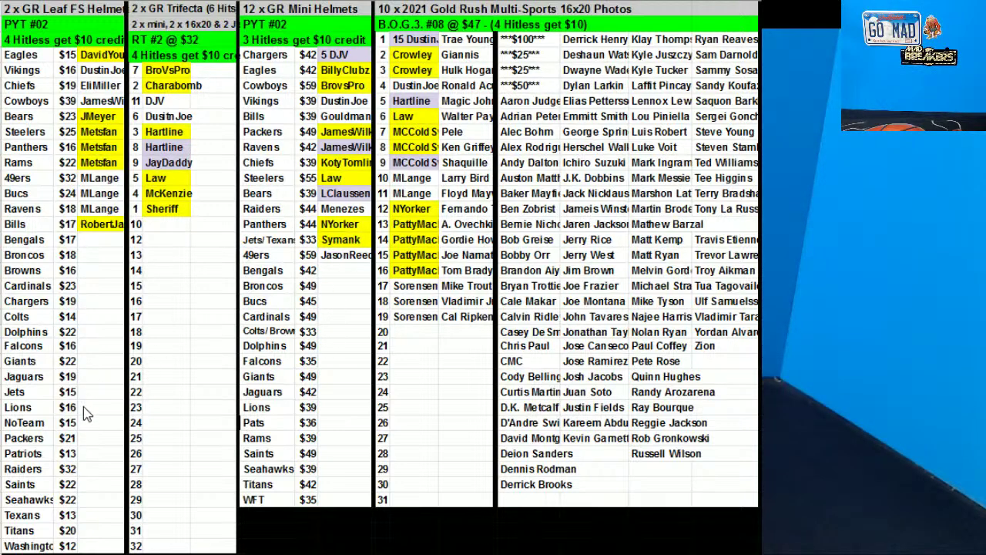
# Assign Packers to a buyer and sort the first team list by owner name (column C)
pyautogui.click(92, 437)
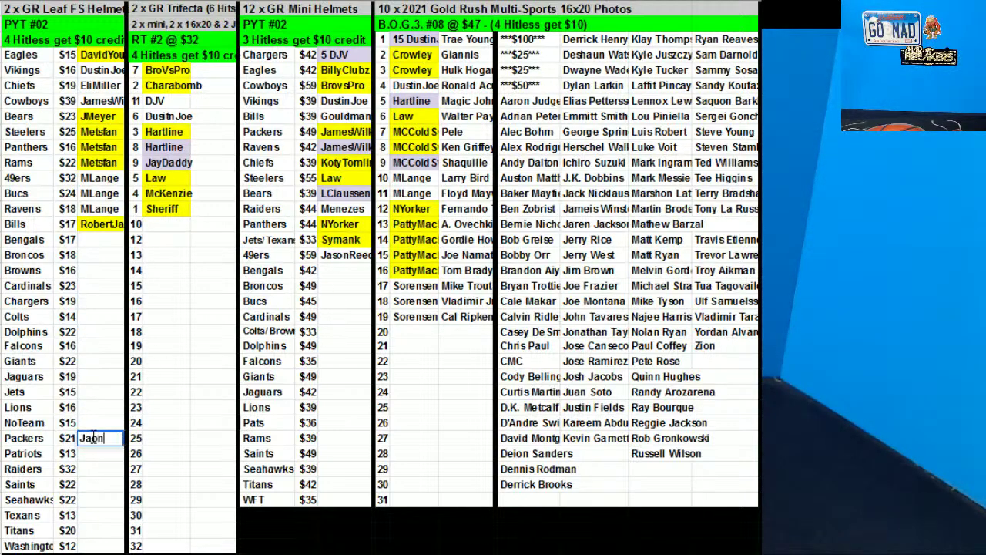
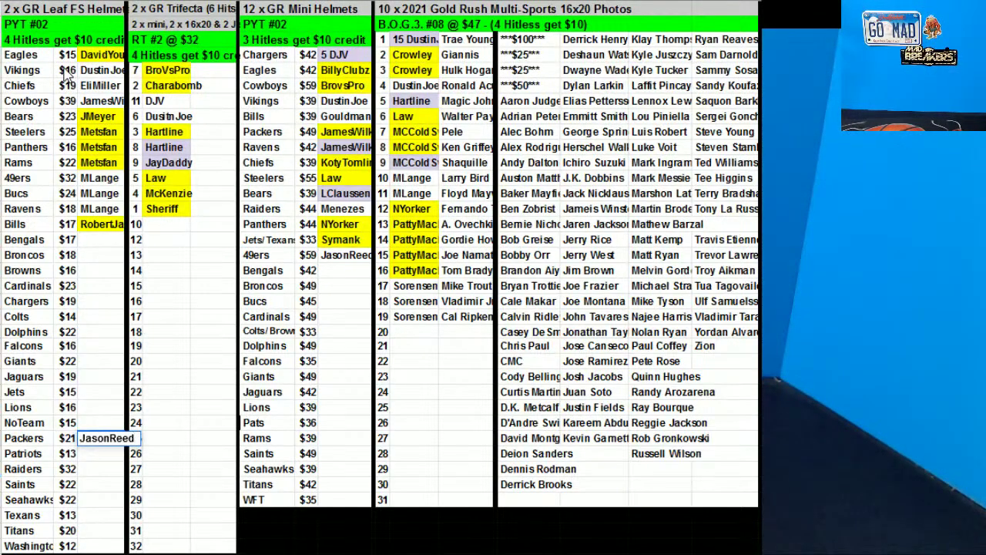
pyautogui.moveTo(54, 63); pyautogui.dragTo(83, 441)
pyautogui.rightClick(49, 294)
pyautogui.click(115, 385)
pyautogui.click(454, 269)
pyautogui.click(455, 316)
pyautogui.click(697, 368)
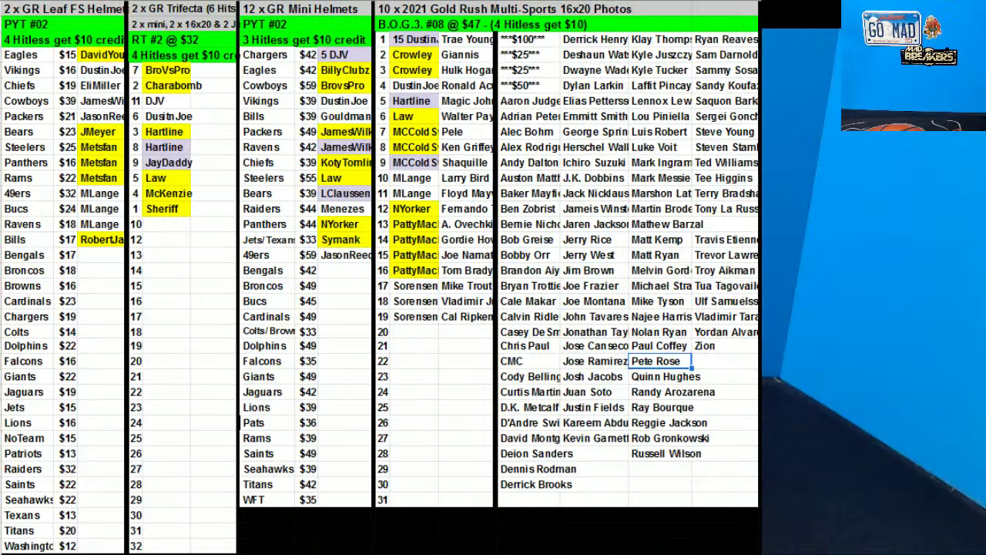
# Assign Jets to a second buyer and re-sort the team list by column C
pyautogui.click(98, 407)
pyautogui.write('FreeRC')
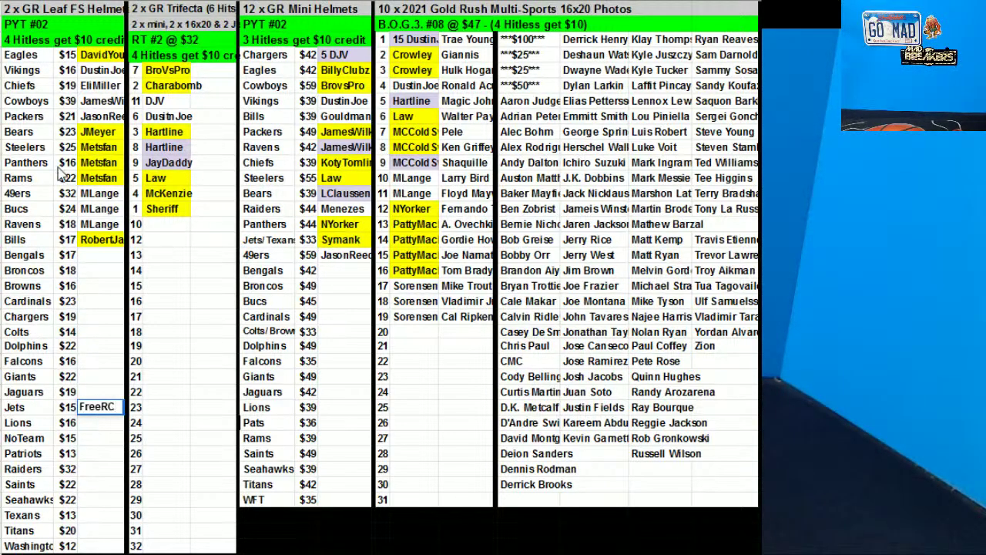
pyautogui.click(34, 70)
pyautogui.moveTo(108, 412); pyautogui.dragTo(108, 409)
pyautogui.rightClick(73, 270)
pyautogui.click(154, 446)
pyautogui.click(408, 264)
pyautogui.click(473, 314)
pyautogui.click(700, 367)
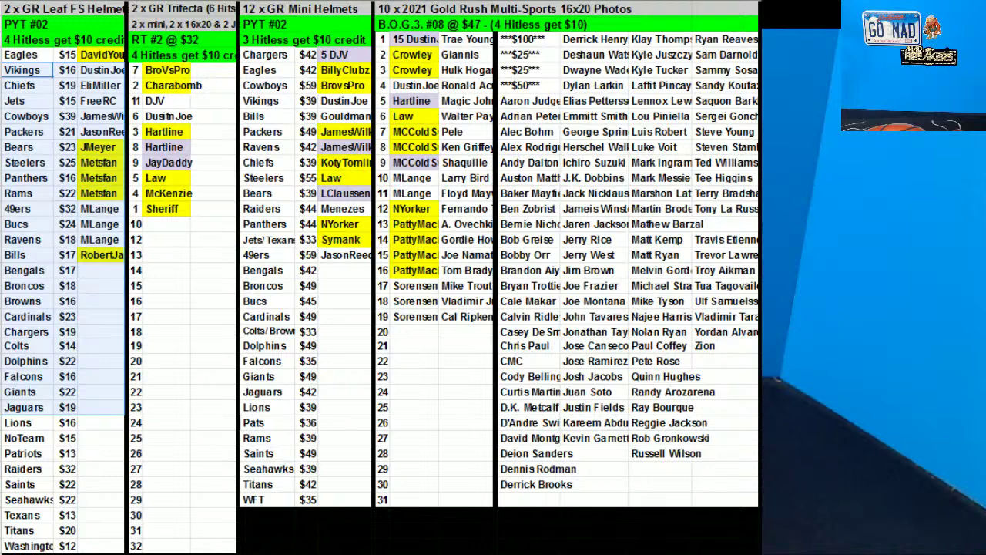
pyautogui.click(179, 348)
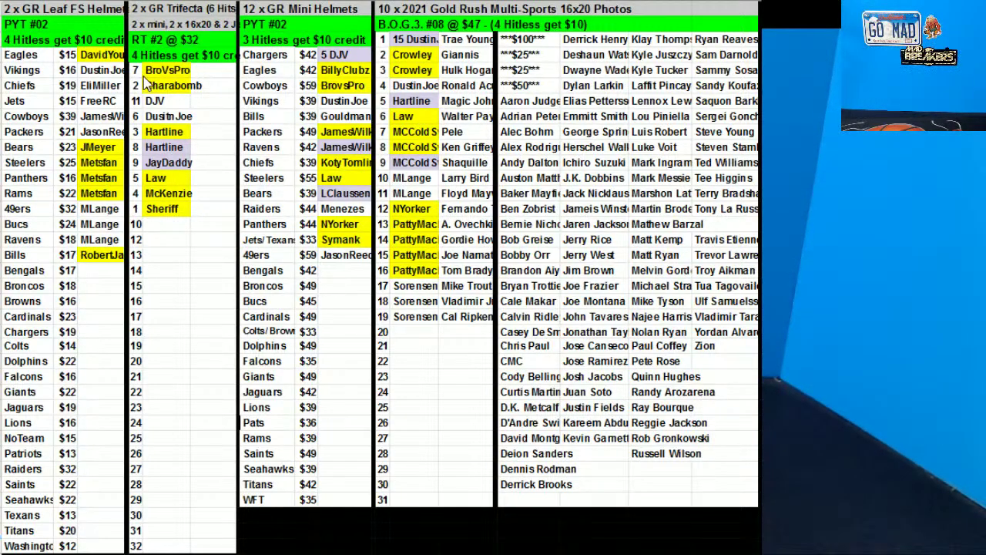
# Copy the Jets buyer into the NoTeam slot and re-sort the list by column C
pyautogui.click(108, 101)
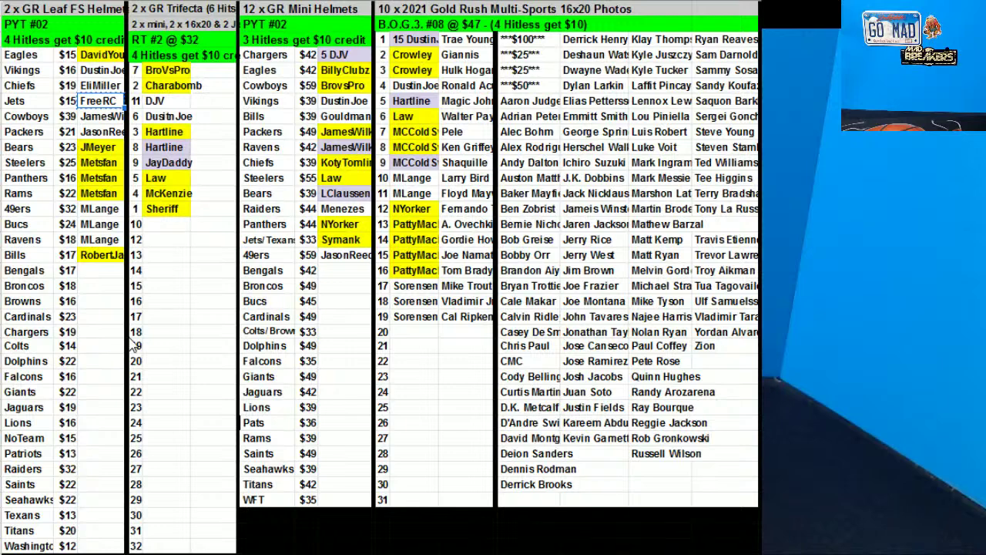
pyautogui.click(91, 437)
pyautogui.hotkey('ctrl', 'v')
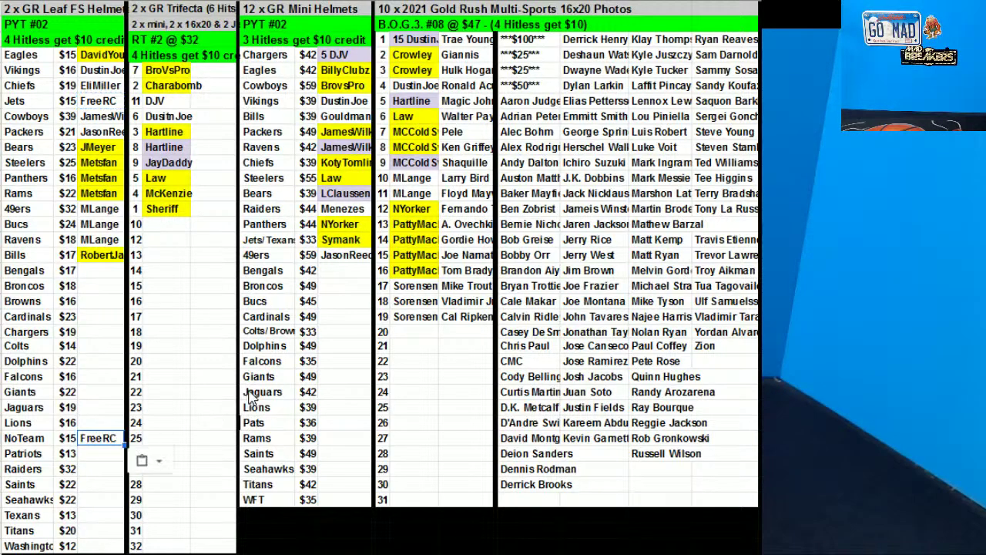
pyautogui.moveTo(35, 55)
pyautogui.mouseDown()
pyautogui.moveTo(47, 78)
pyautogui.moveTo(83, 436)
pyautogui.mouseUp()
pyautogui.rightClick(60, 278)
pyautogui.click(181, 387)
pyautogui.click(456, 265)
pyautogui.click(462, 313)
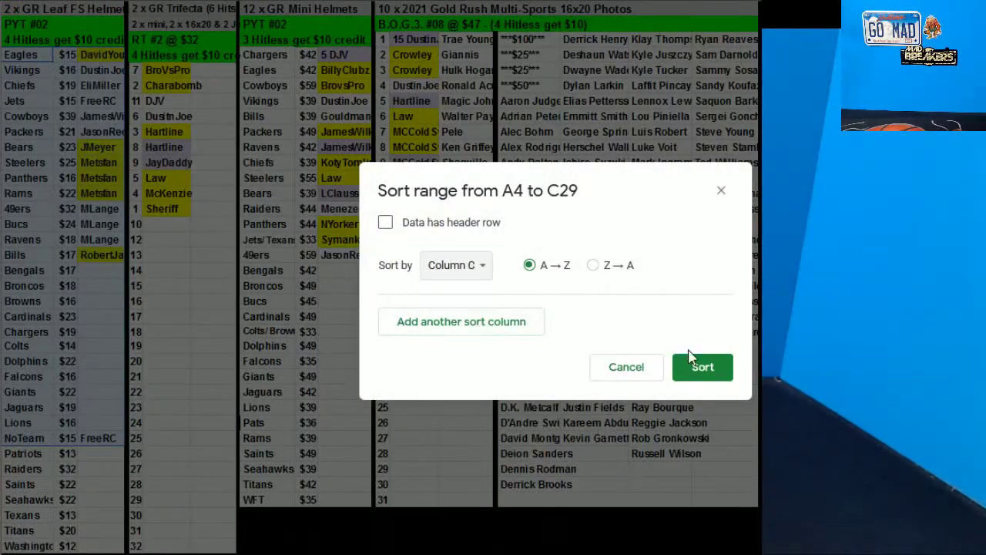
pyautogui.click(703, 366)
pyautogui.click(706, 350)
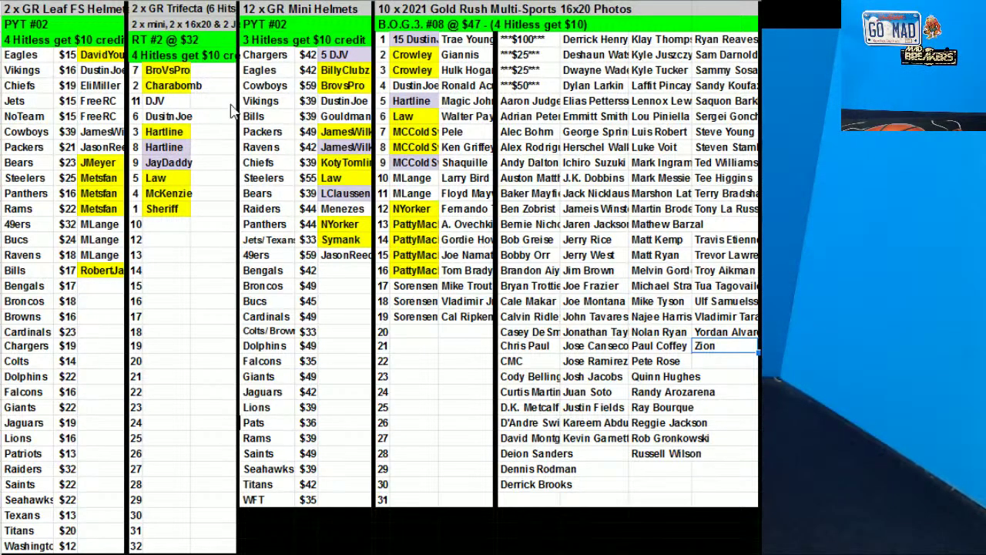
pyautogui.click(710, 259)
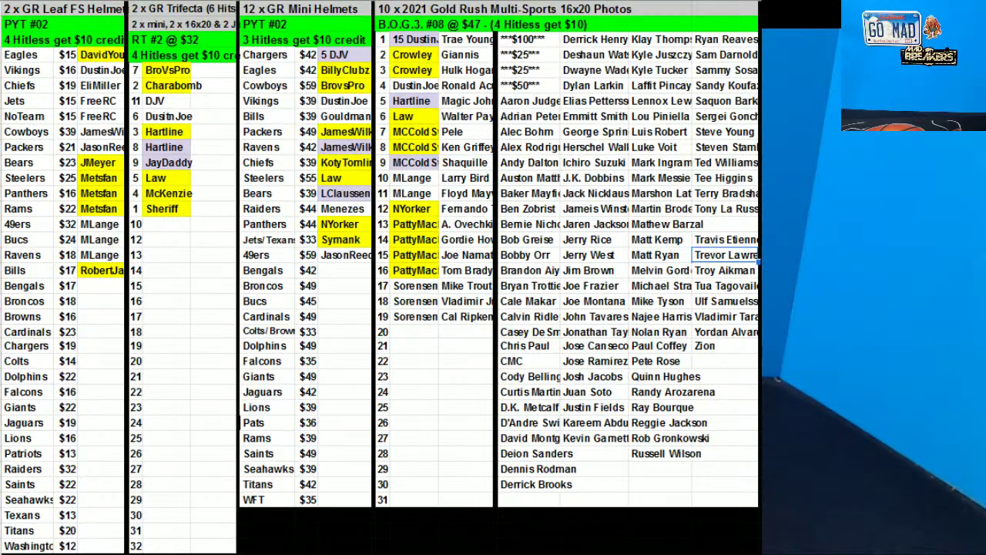
pyautogui.click(321, 300)
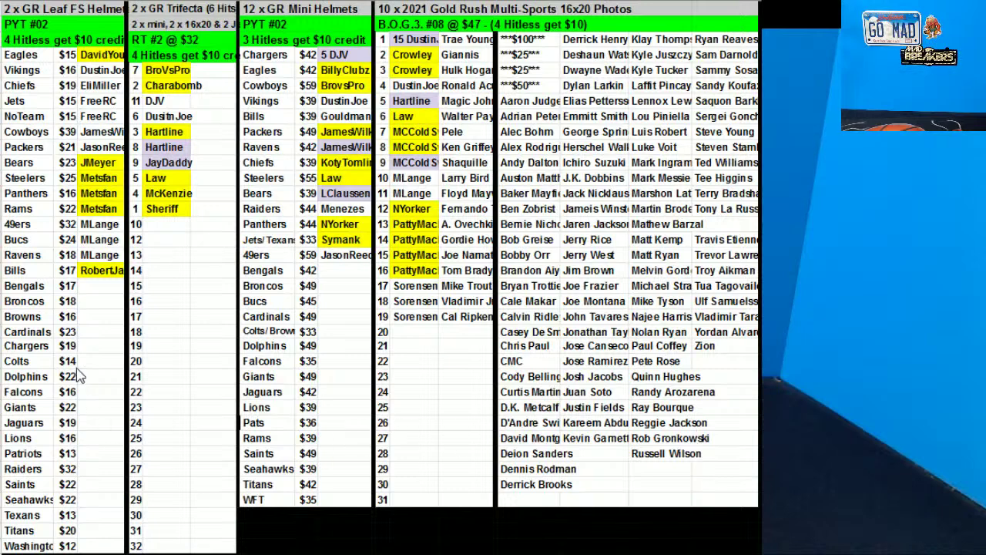
pyautogui.moveTo(46, 291); pyautogui.dragTo(73, 346)
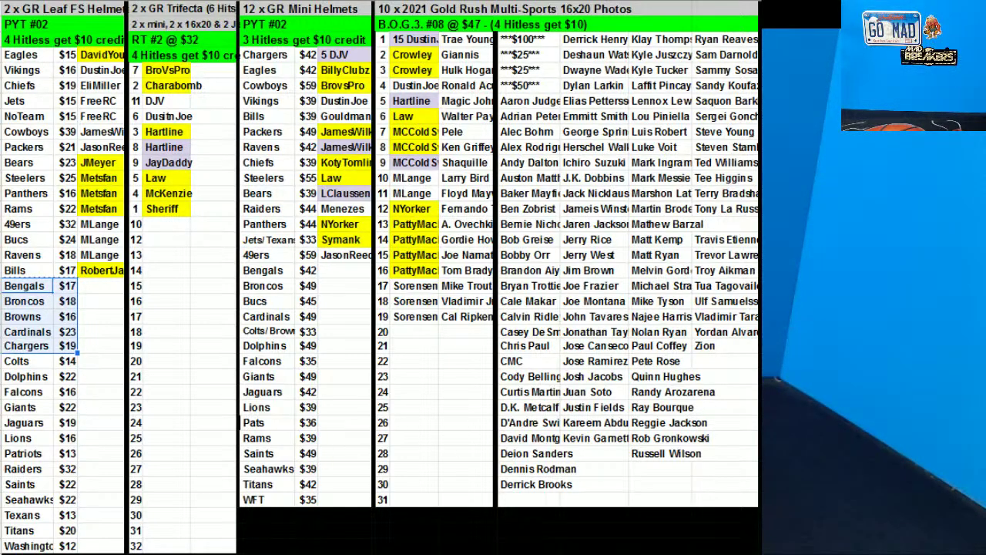
# Mark Bengals as orange FILLER and paste it beside Broncos, Browns, Cardinals and Colts
pyautogui.hotkey('ctrl', 'c')
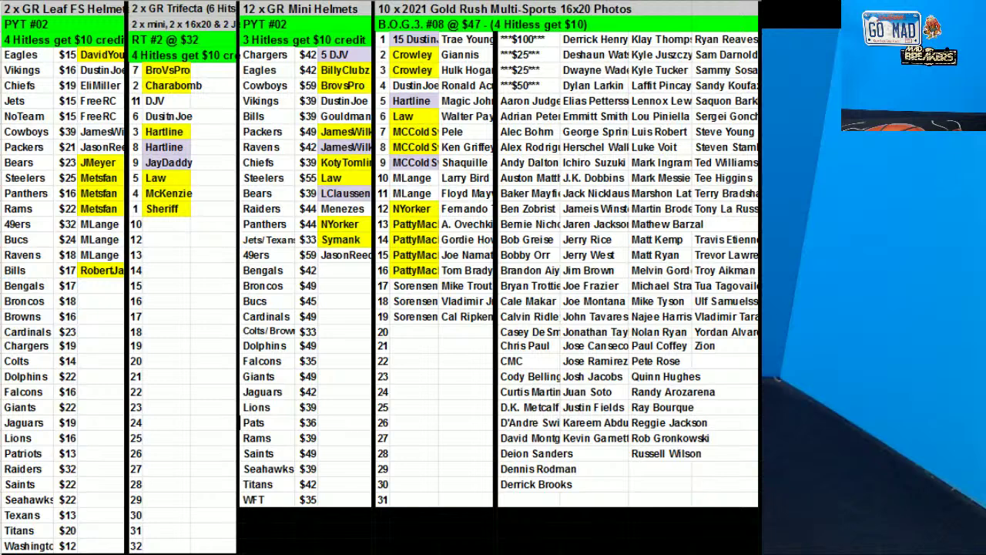
pyautogui.click(106, 285)
pyautogui.write('FILLER')
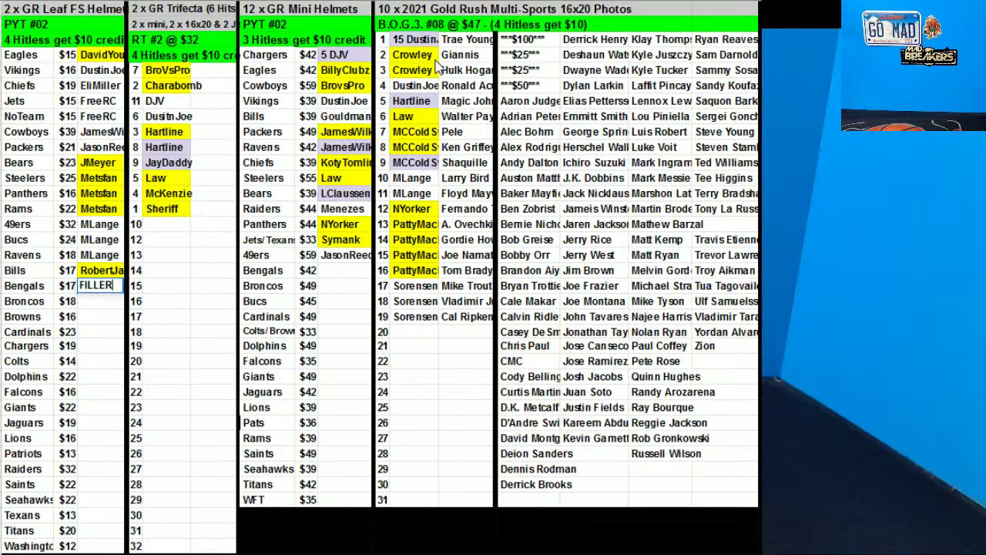
pyautogui.click(477, 8)
pyautogui.click(554, 57)
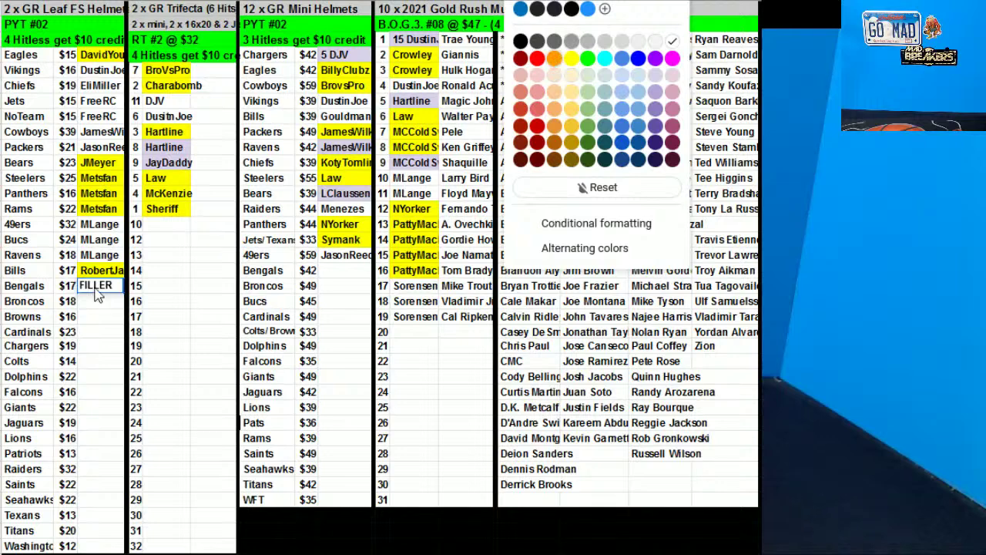
pyautogui.click(91, 302)
pyautogui.moveTo(85, 302); pyautogui.dragTo(86, 318)
pyautogui.hotkey('ctrl', 'v')
pyautogui.click(90, 331)
pyautogui.hotkey('ctrl', 'v')
pyautogui.click(90, 362)
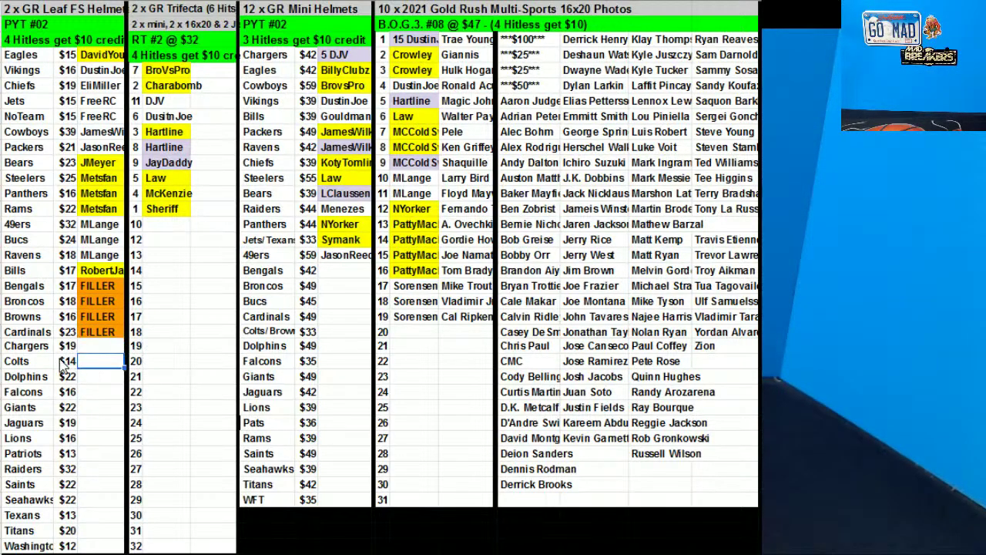
pyautogui.hotkey('ctrl', 'v')
pyautogui.click(31, 361)
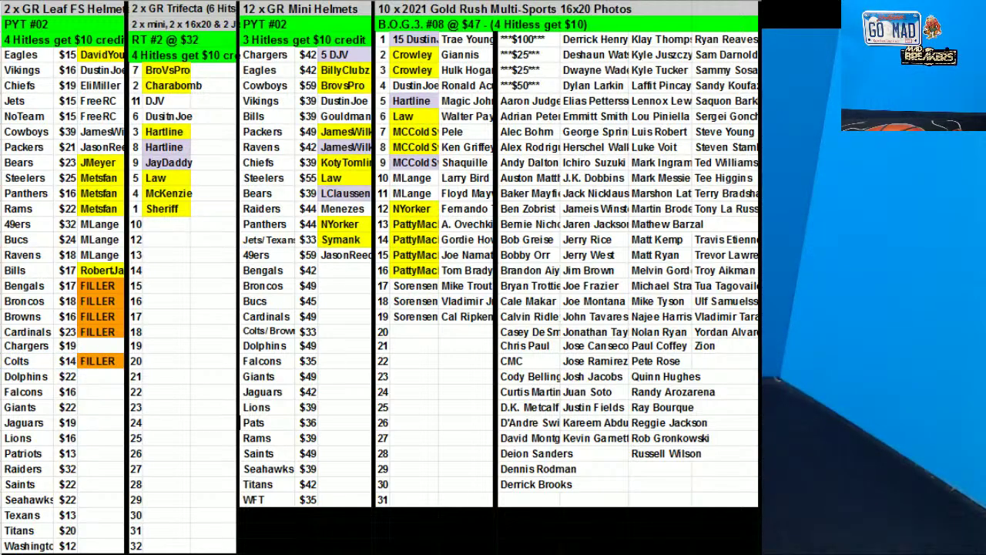
# Assign Chargers to a buyer
pyautogui.click(97, 348)
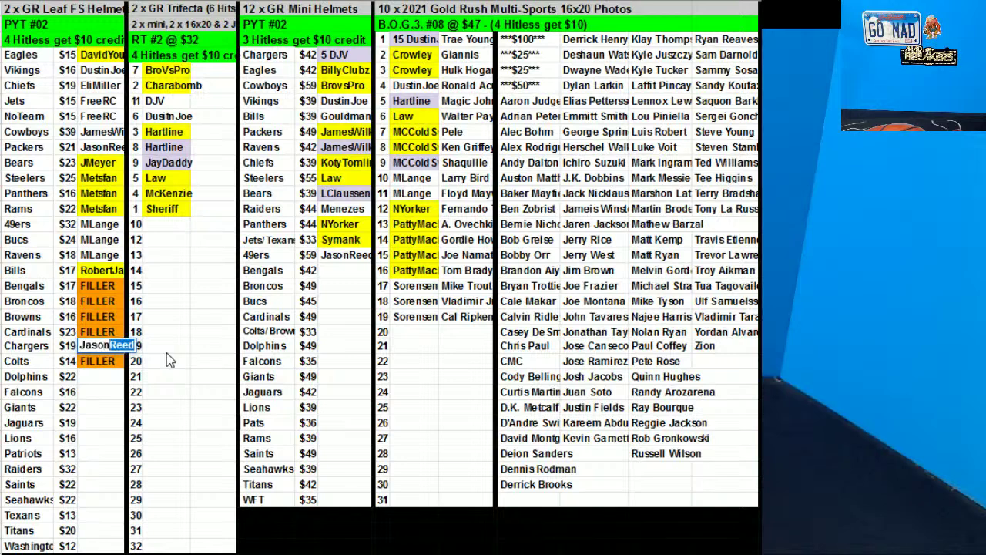
pyautogui.click(171, 360)
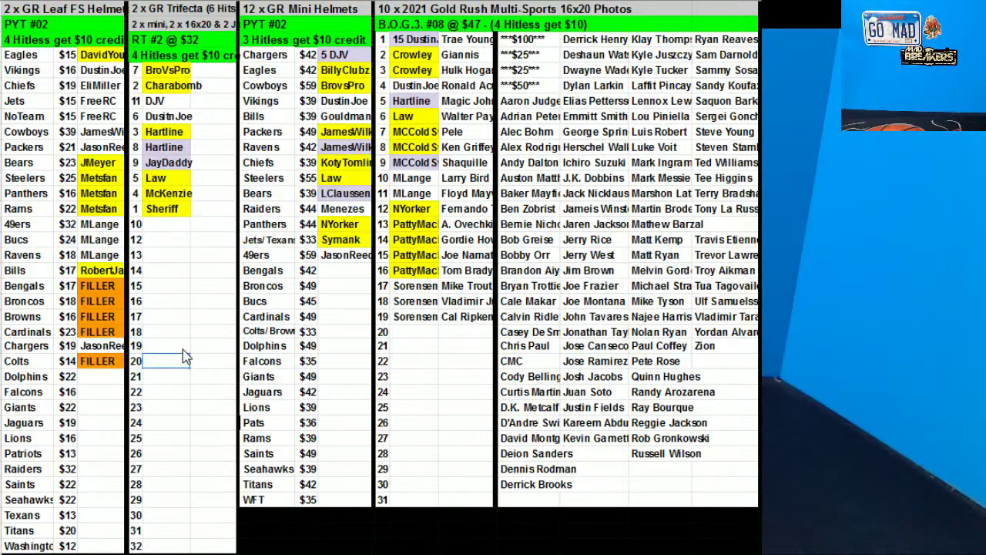
# Paste orange FILLER into the two Trifecta slots, Mini Helmets Bengals/Broncos, and Gold Rush slots 20–21
pyautogui.click(108, 286)
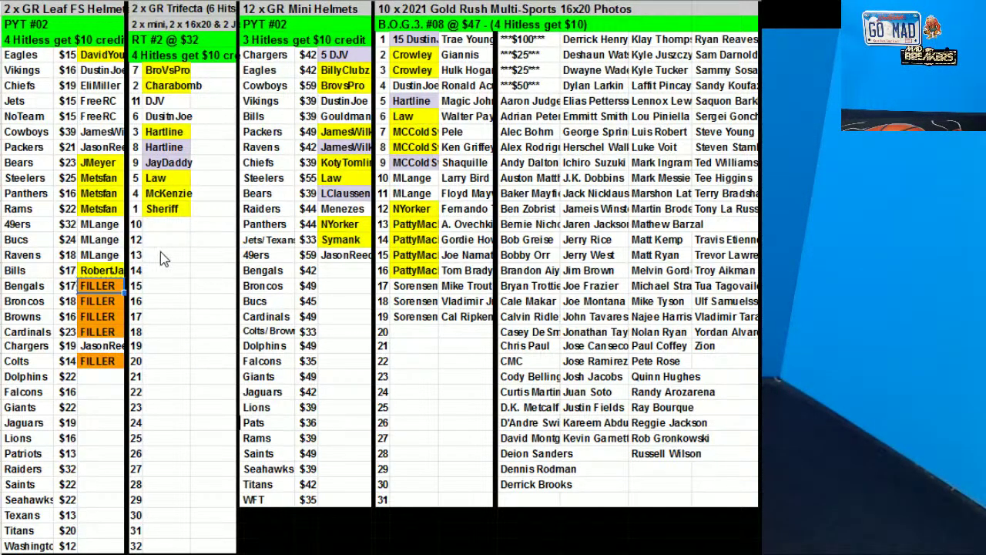
pyautogui.hotkey('ctrl', 'c')
pyautogui.moveTo(162, 225); pyautogui.dragTo(177, 241)
pyautogui.hotkey('ctrl', 'v')
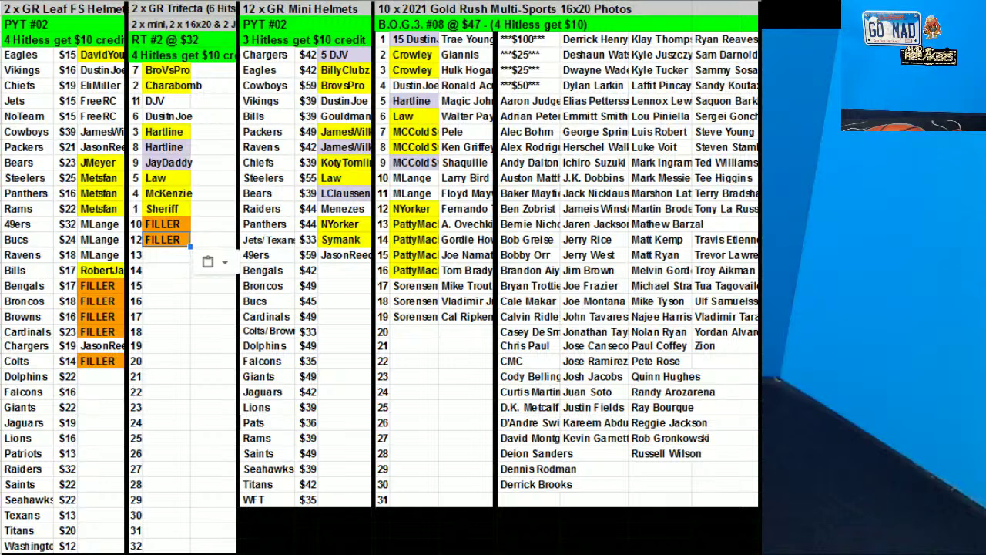
pyautogui.press('Escape')
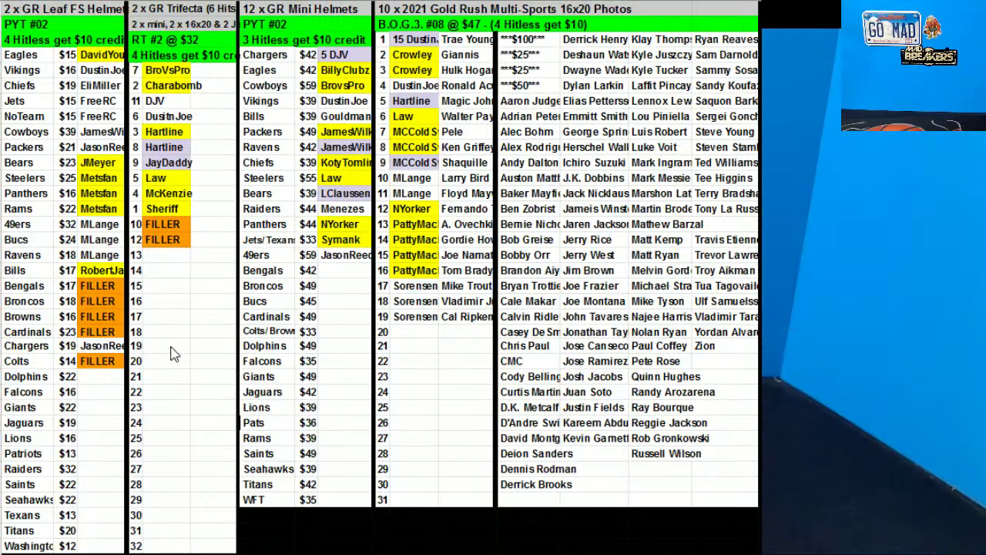
pyautogui.click(330, 270)
pyautogui.hotkey('ctrl', 'v')
pyautogui.moveTo(286, 271); pyautogui.dragTo(306, 285)
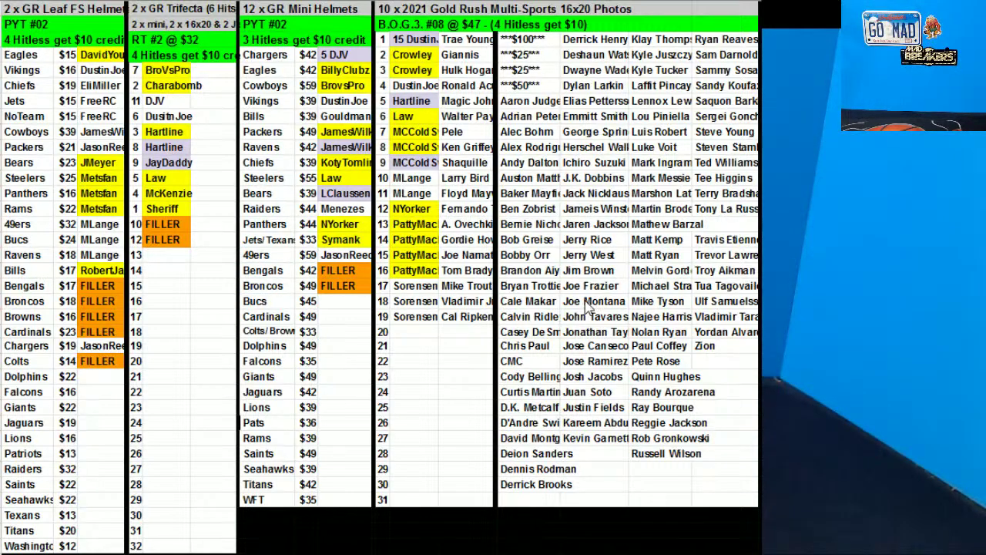
pyautogui.click(422, 333)
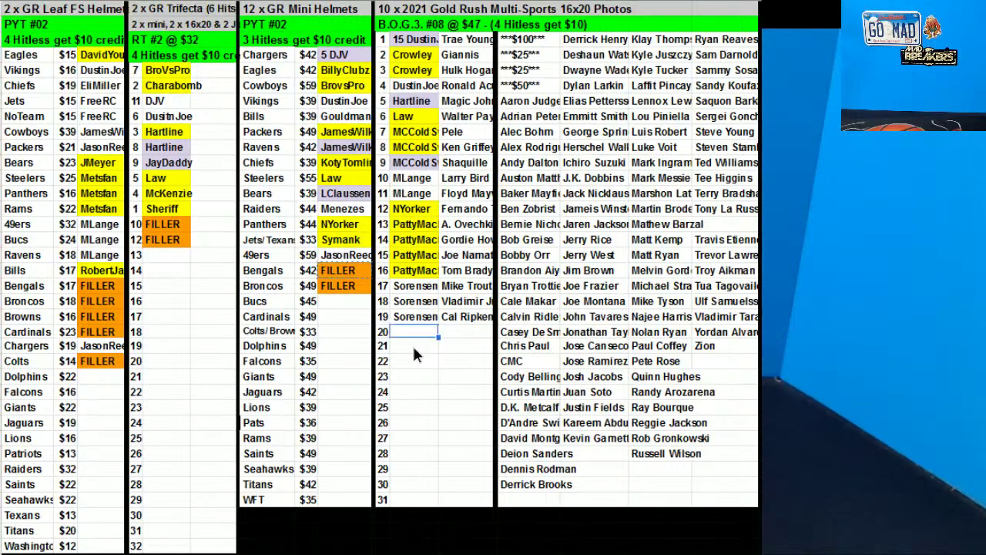
pyautogui.hotkey('ctrl', 'v')
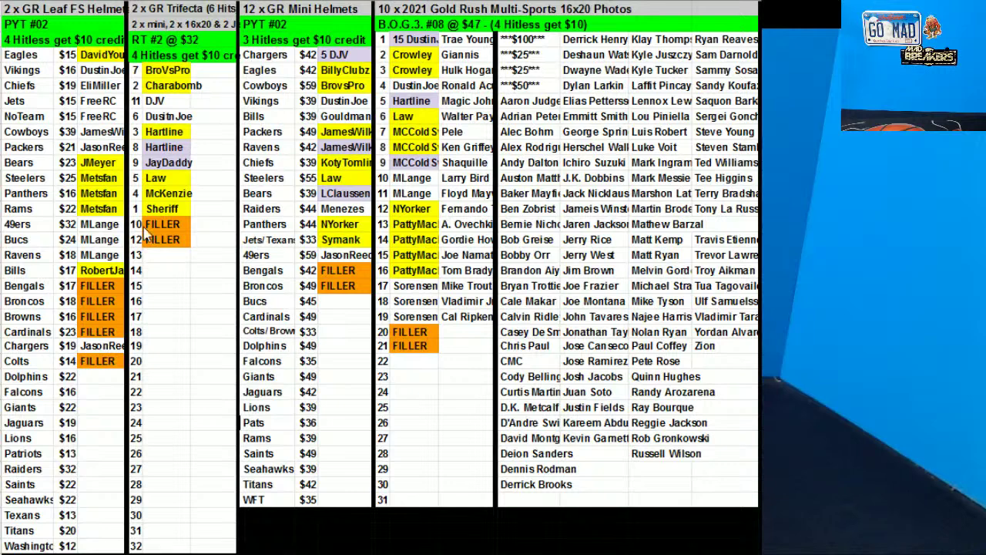
# Move the NoTeam buyer entry into the Raiders row
pyautogui.click(98, 116)
pyautogui.moveTo(98, 113); pyautogui.dragTo(96, 426)
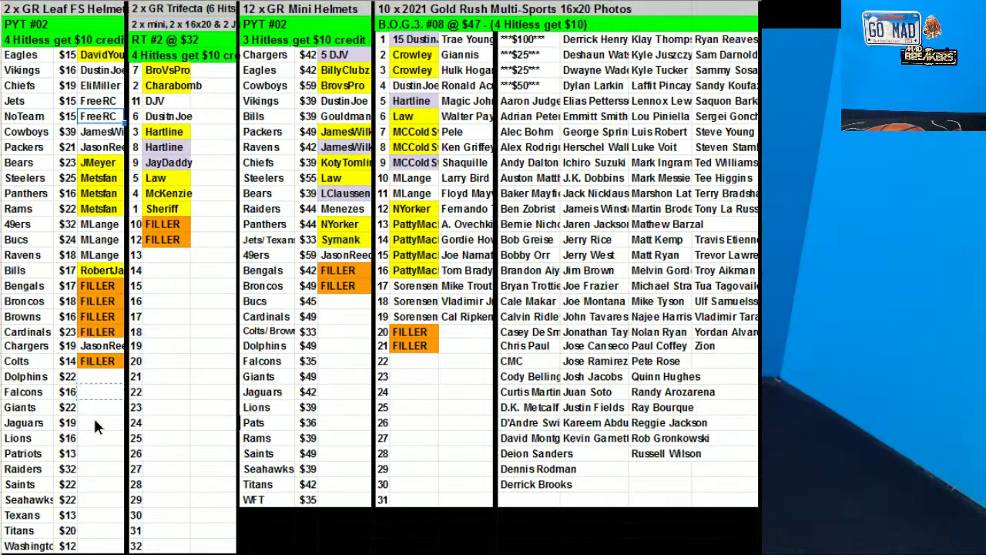
pyautogui.moveTo(96, 467); pyautogui.dragTo(97, 468)
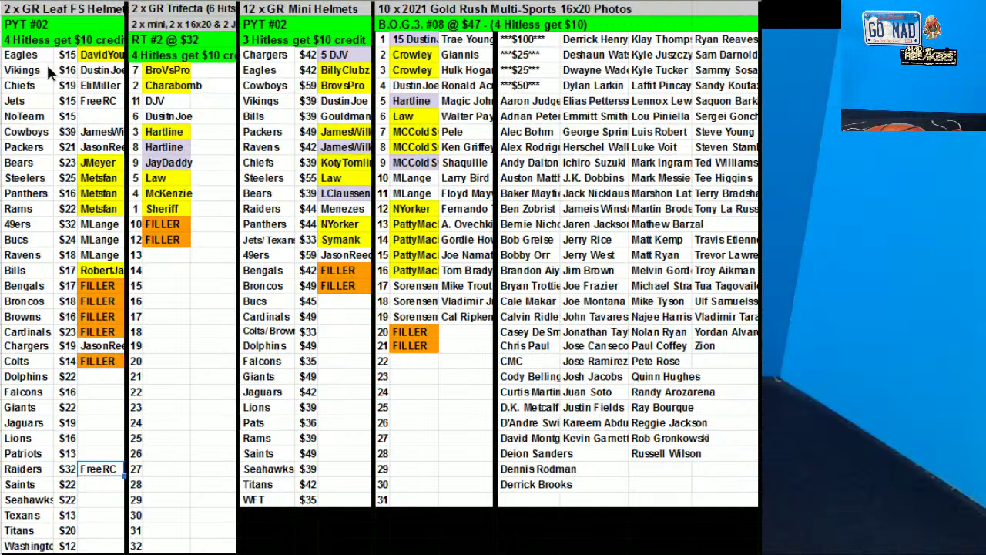
pyautogui.click(167, 438)
# Sort the first team list A4:C31 by owner name in column C
pyautogui.moveTo(27, 55); pyautogui.dragTo(104, 474)
pyautogui.rightClick(54, 258)
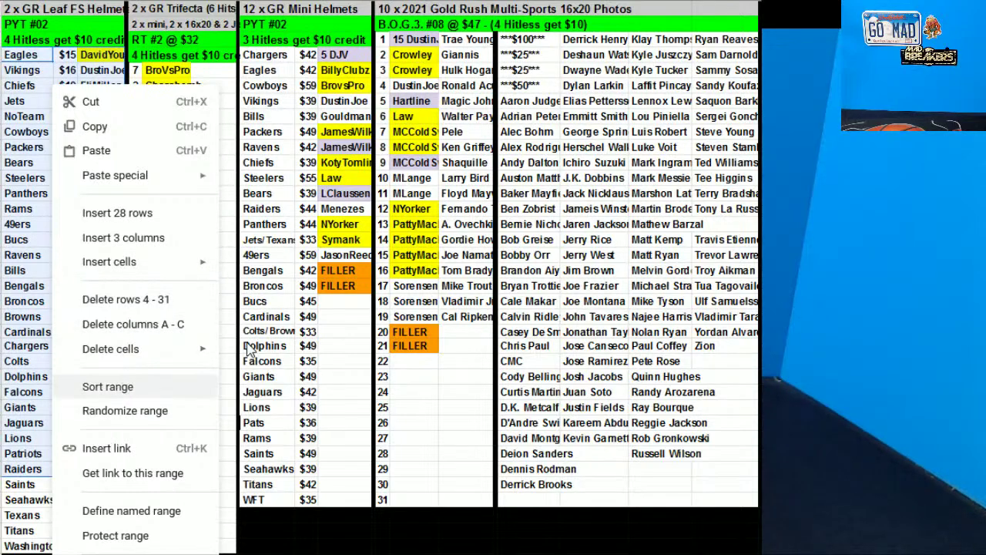
pyautogui.click(146, 383)
pyautogui.click(455, 265)
pyautogui.click(698, 370)
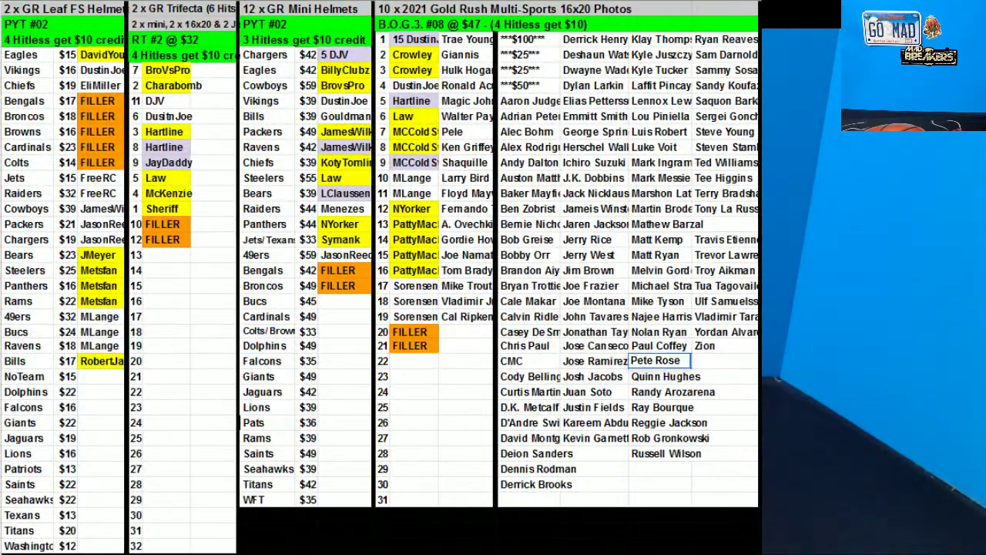
# Start a Z→A sort of the 50/50 list in AV2:AW12
pyautogui.press('Return')
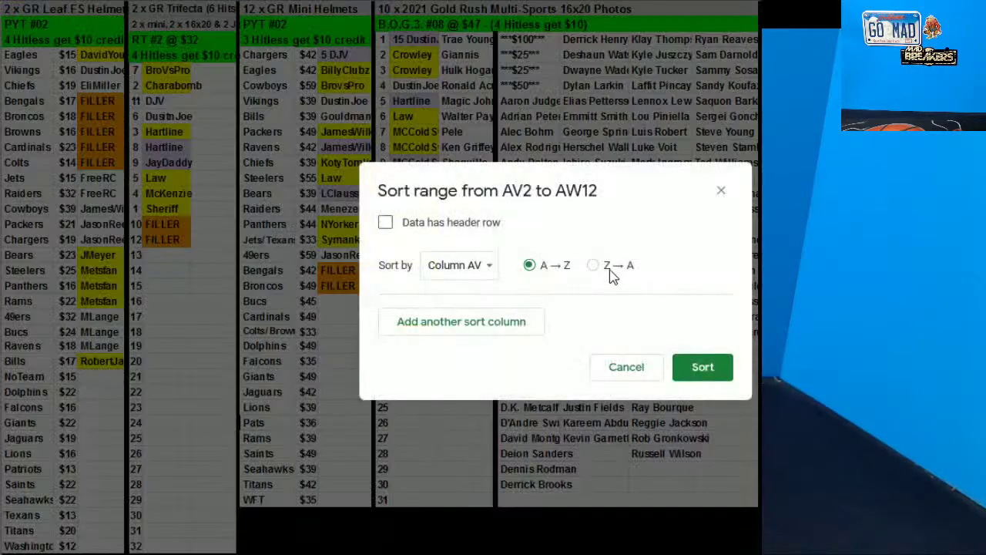
pyautogui.click(597, 265)
pyautogui.click(701, 366)
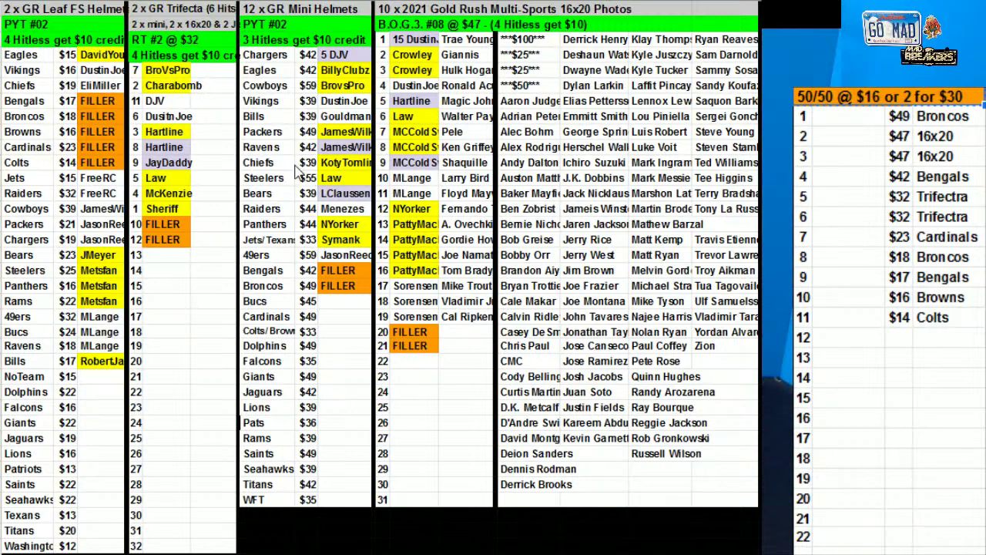
# Enter a buyer for 50/50 spot 3 and copy the same name into spot 8
pyautogui.click(835, 152)
pyautogui.write('FreeRC')
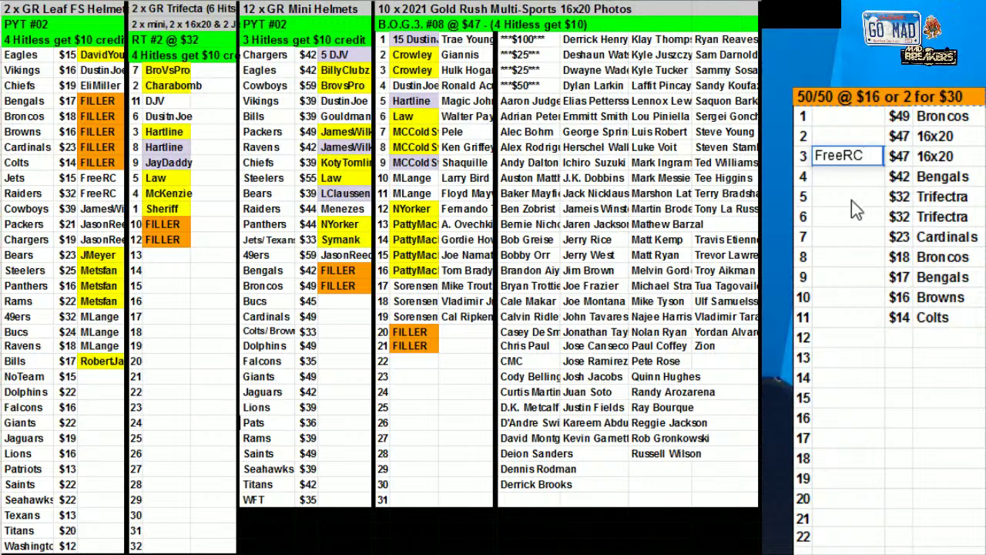
pyautogui.click(845, 157)
pyautogui.hotkey('ctrl', 'c')
pyautogui.click(841, 262)
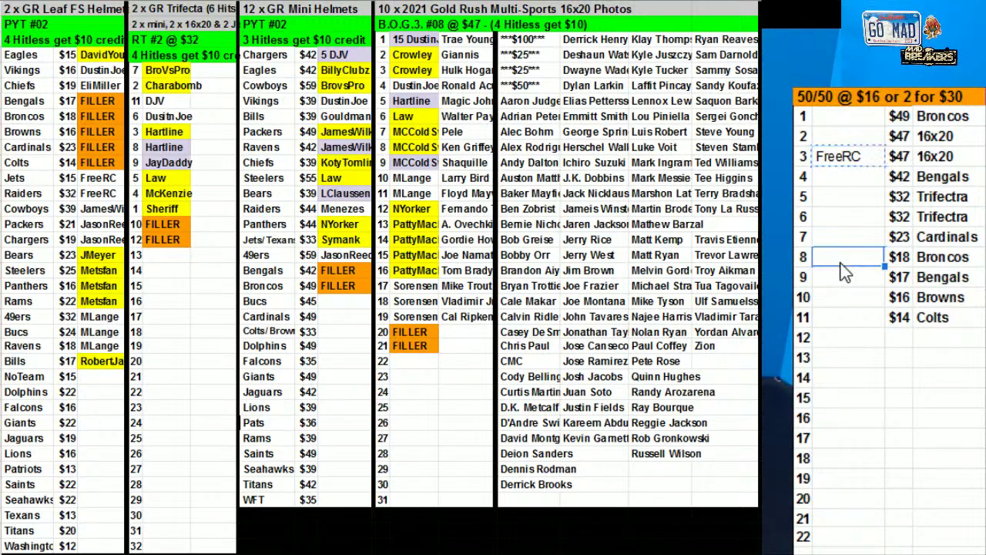
pyautogui.hotkey('ctrl', 'v')
# Fill 50/50 spots 12 and 16 with their buyers' names
pyautogui.click(836, 340)
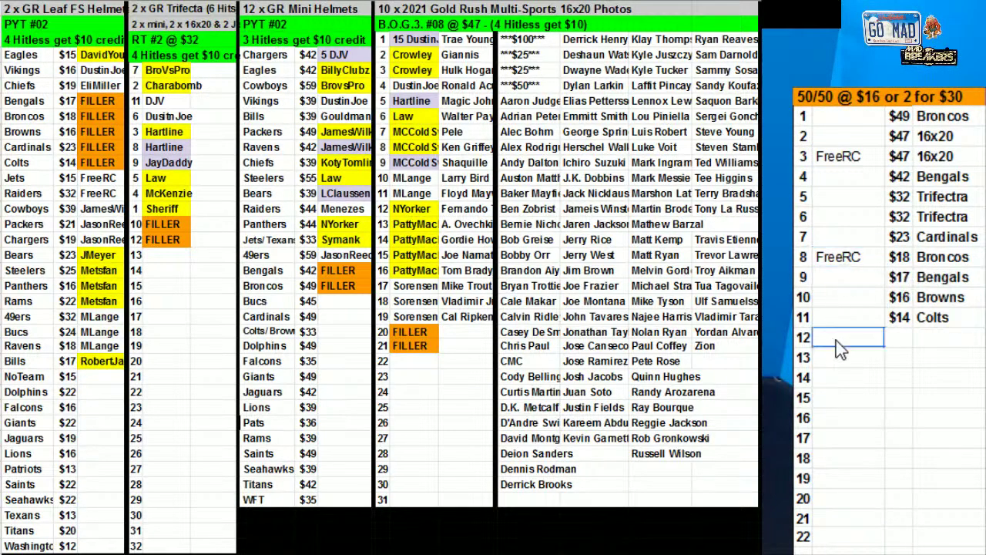
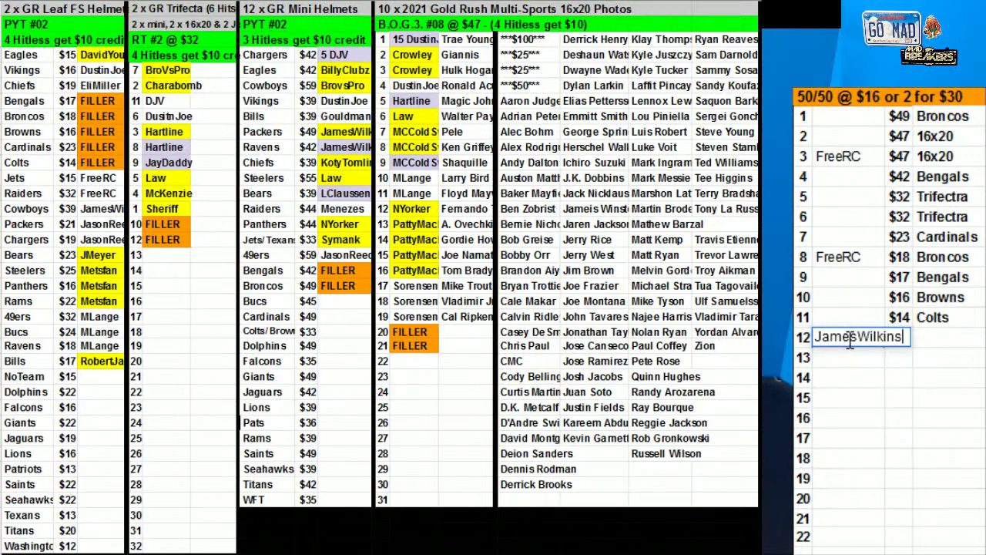
pyautogui.click(846, 429)
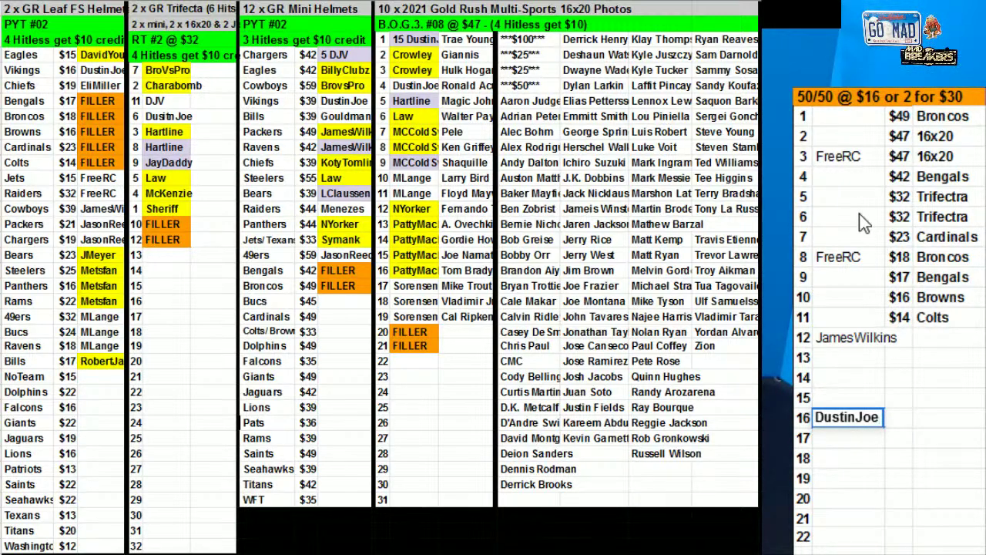
pyautogui.click(859, 219)
# Enter the repeated buyer in spot 2 and paste it into spots 4, 6, 9, 10, 11, 13, 15, 17, 19, 21
pyautogui.press('Up')
pyautogui.press('Up')
pyautogui.press('Up')
pyautogui.press('Up')
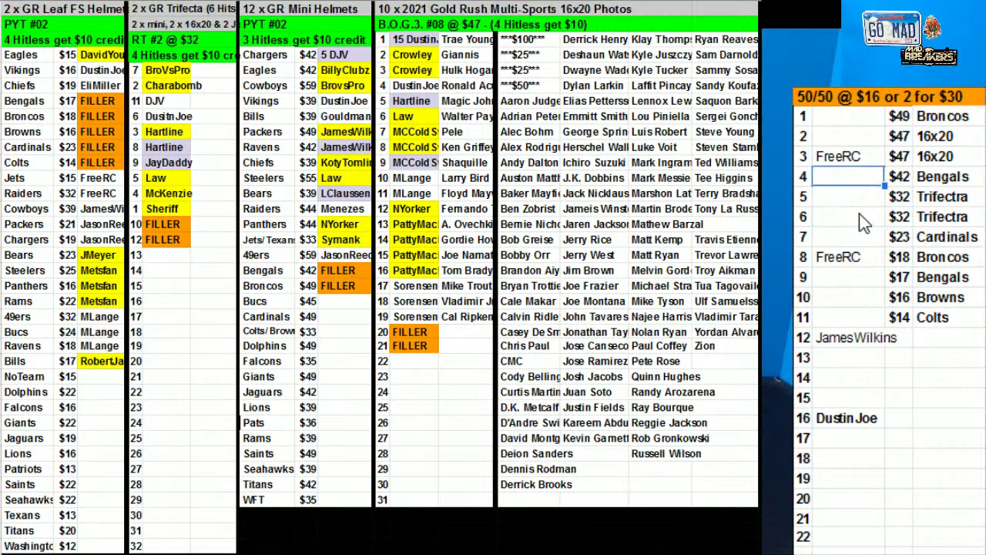
pyautogui.write('Bitzel')
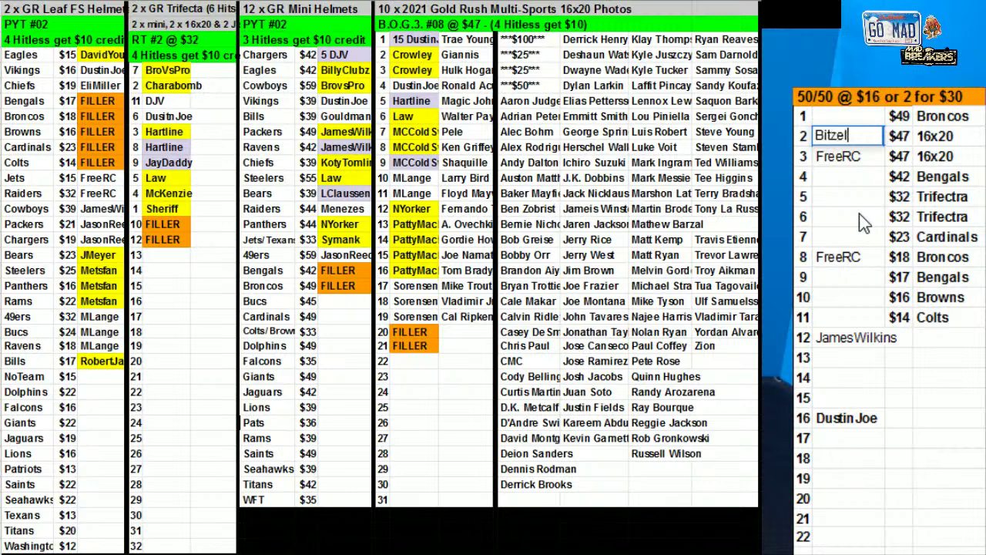
pyautogui.click(864, 275)
pyautogui.click(840, 136)
pyautogui.hotkey('ctrl', 'c')
pyautogui.click(841, 176)
pyautogui.hotkey('ctrl', 'v')
pyautogui.click(839, 214)
pyautogui.hotkey('ctrl', 'v')
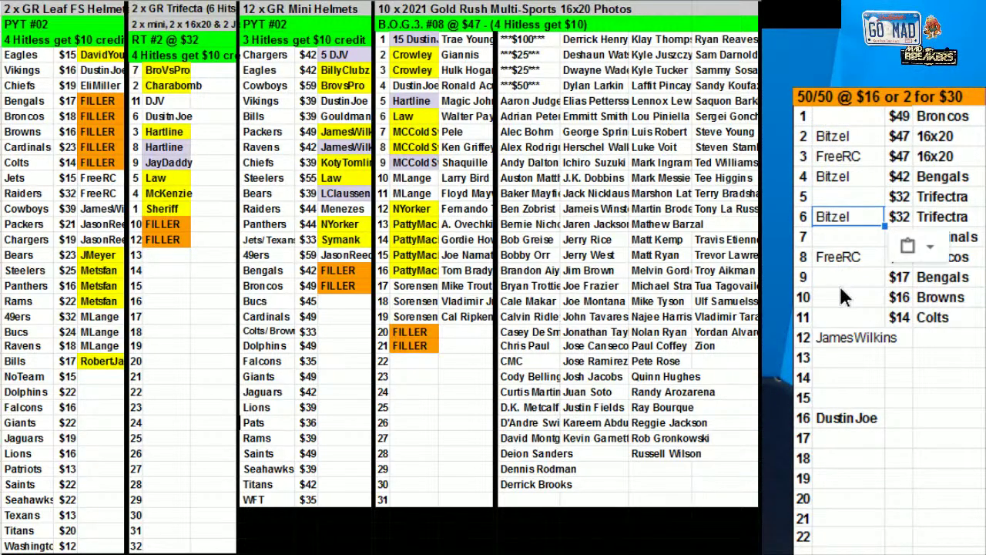
pyautogui.click(842, 284)
pyautogui.hotkey('ctrl', 'v')
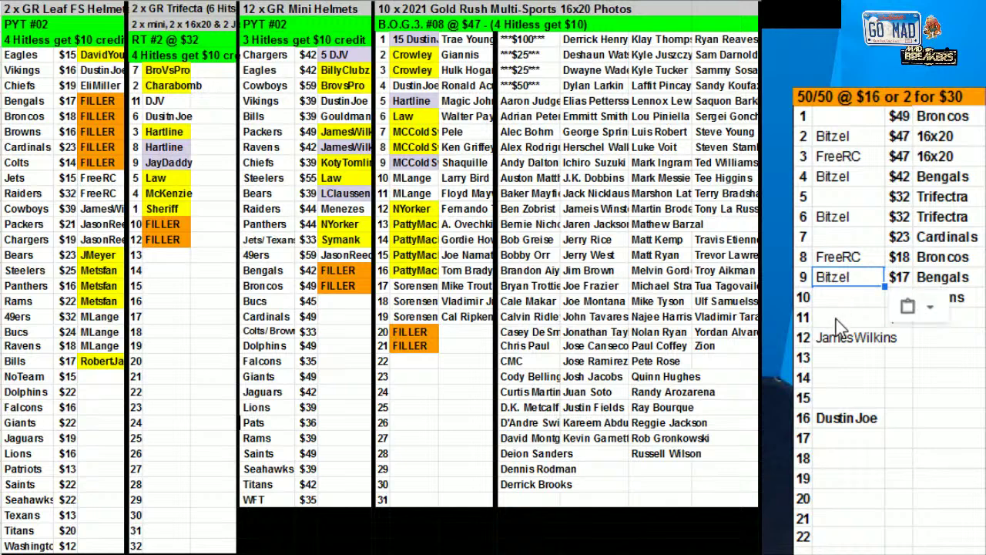
pyautogui.click(839, 357)
pyautogui.hotkey('ctrl', 'v')
pyautogui.click(834, 396)
pyautogui.hotkey('ctrl', 'v')
pyautogui.click(843, 438)
pyautogui.hotkey('ctrl', 'v')
pyautogui.click(836, 478)
pyautogui.hotkey('ctrl', 'v')
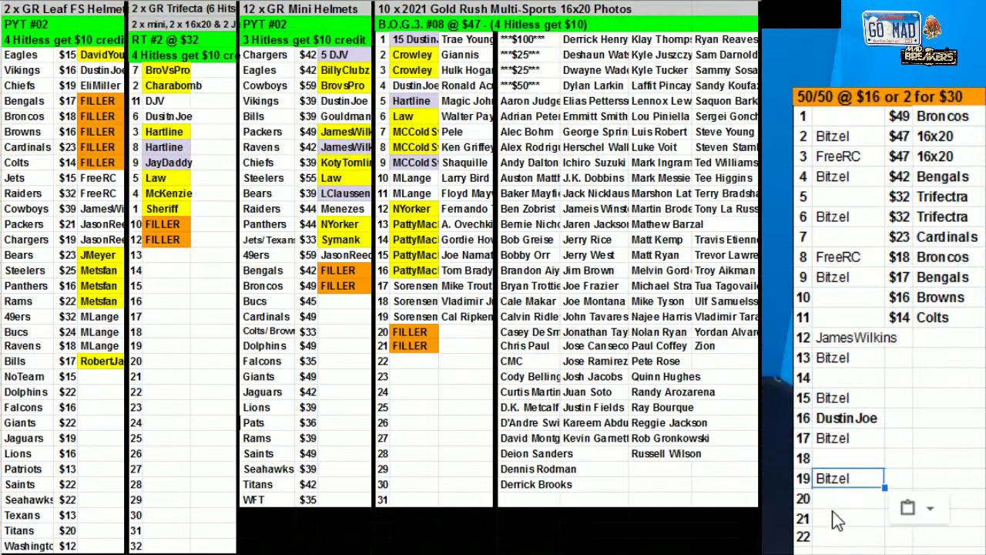
pyautogui.click(839, 520)
pyautogui.hotkey('ctrl', 'v')
pyautogui.click(845, 314)
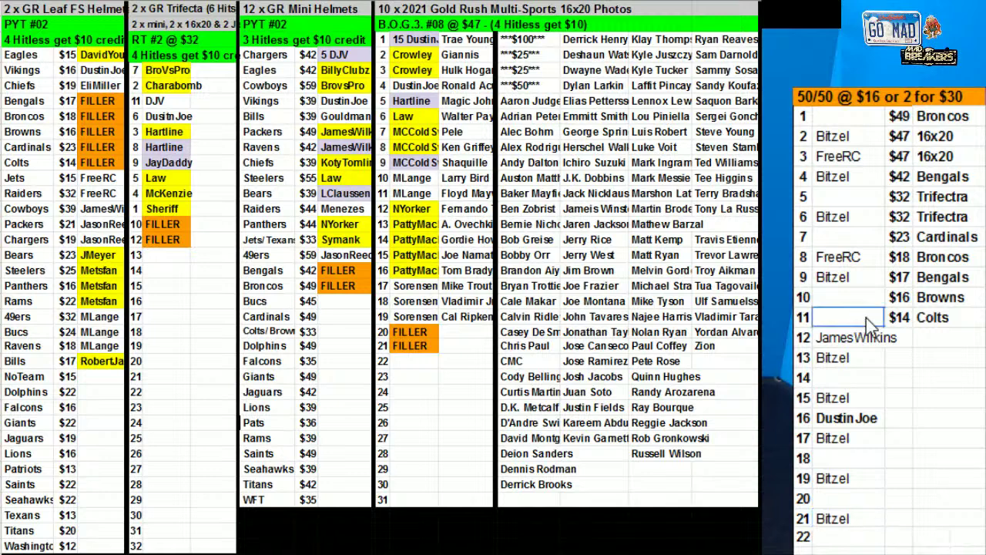
pyautogui.hotkey('ctrl', 'v')
pyautogui.click(848, 297)
pyautogui.hotkey('ctrl', 'v')
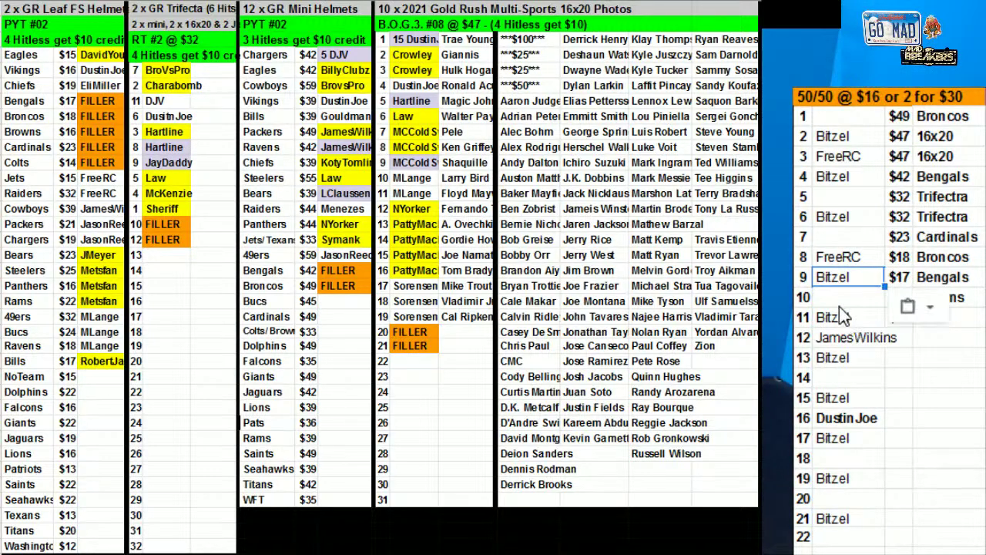
# Type buyer names for spots 11, 1, 7, 22 and 20
pyautogui.click(843, 319)
pyautogui.write('DJV')
pyautogui.click(855, 117)
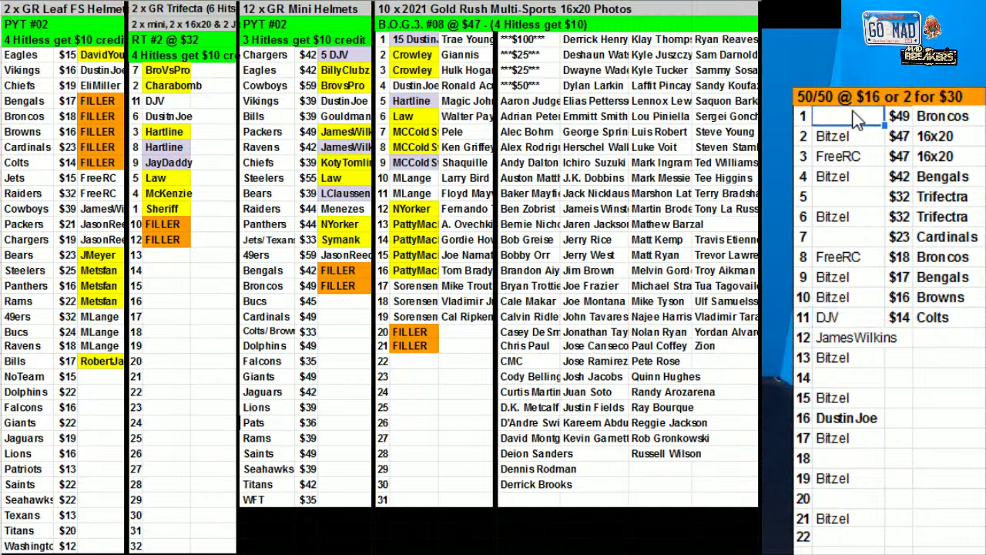
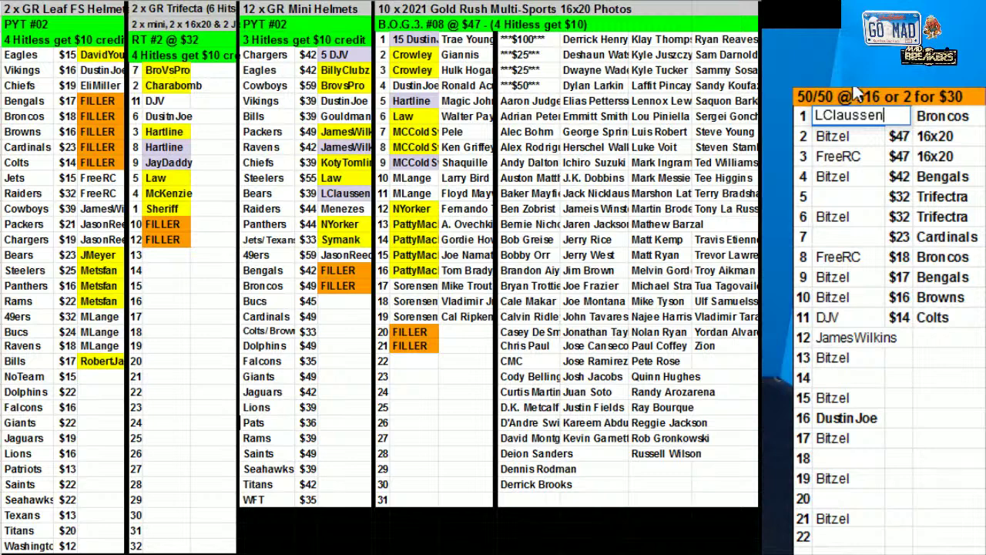
pyautogui.click(840, 235)
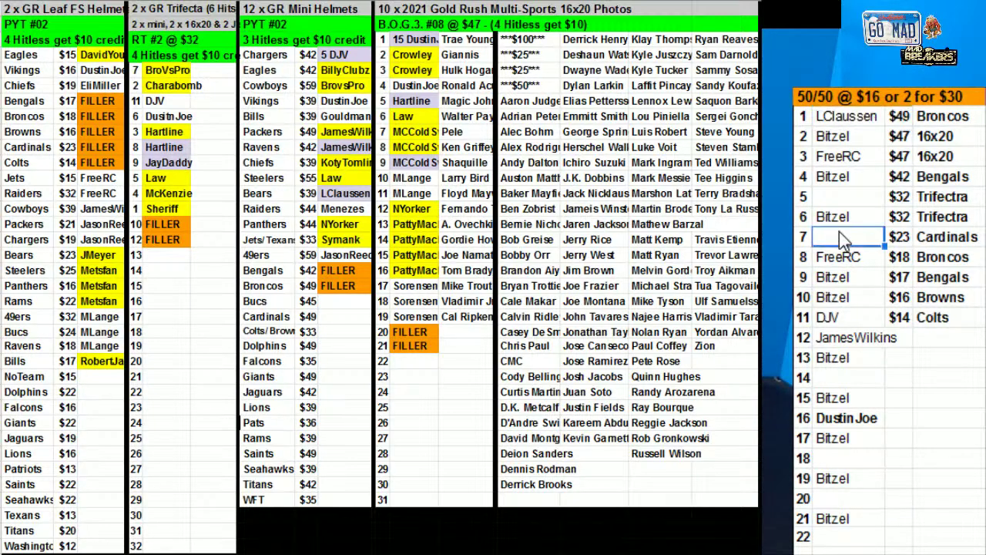
pyautogui.write('BillyClu')
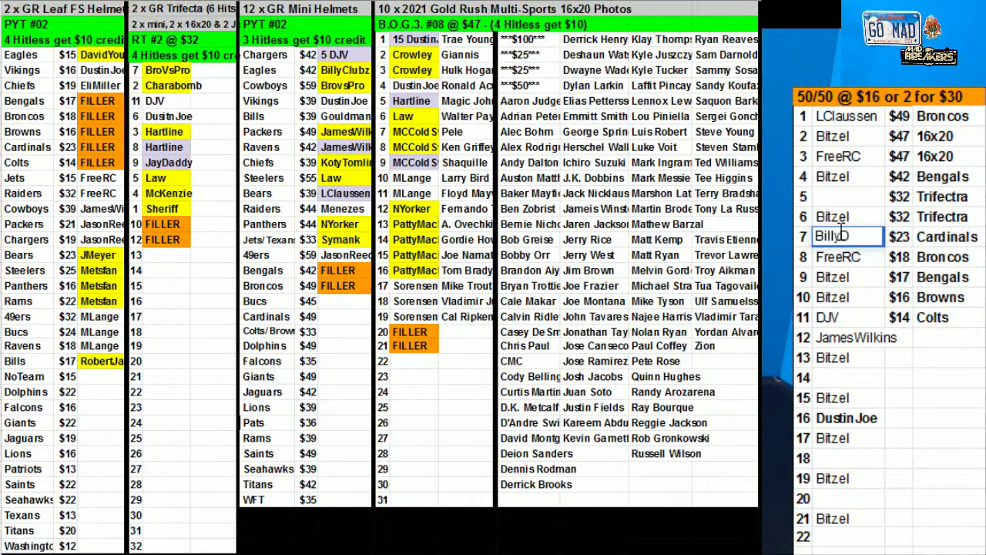
pyautogui.press('BackSpace')
pyautogui.press('BackSpace')
pyautogui.press('BackSpace')
pyautogui.write('Clubz')
pyautogui.click(851, 534)
pyautogui.write('Dawgfather')
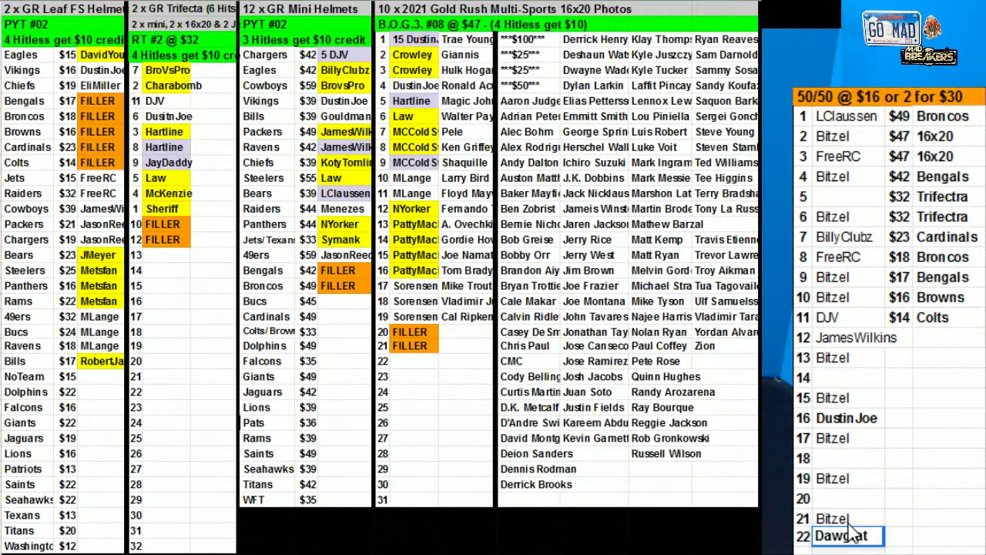
pyautogui.click(821, 499)
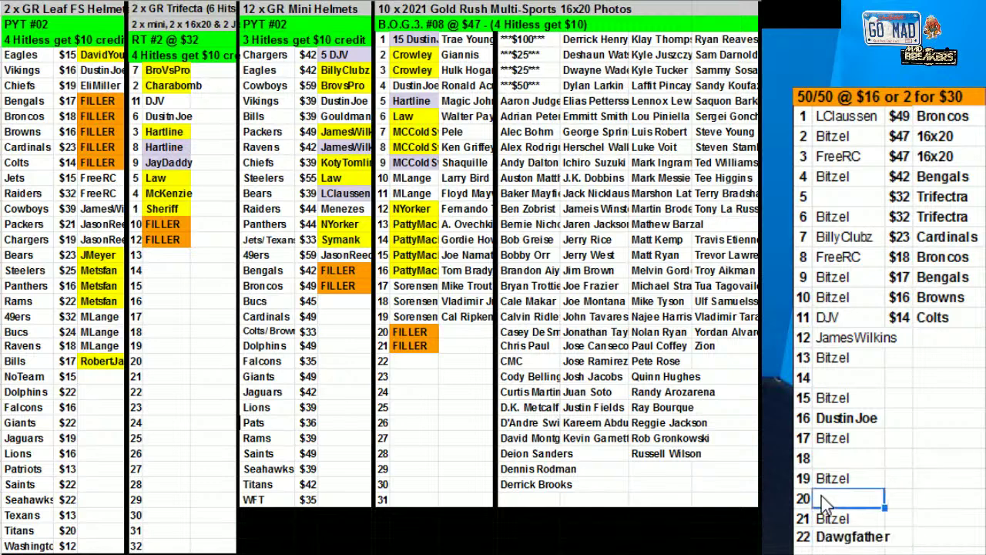
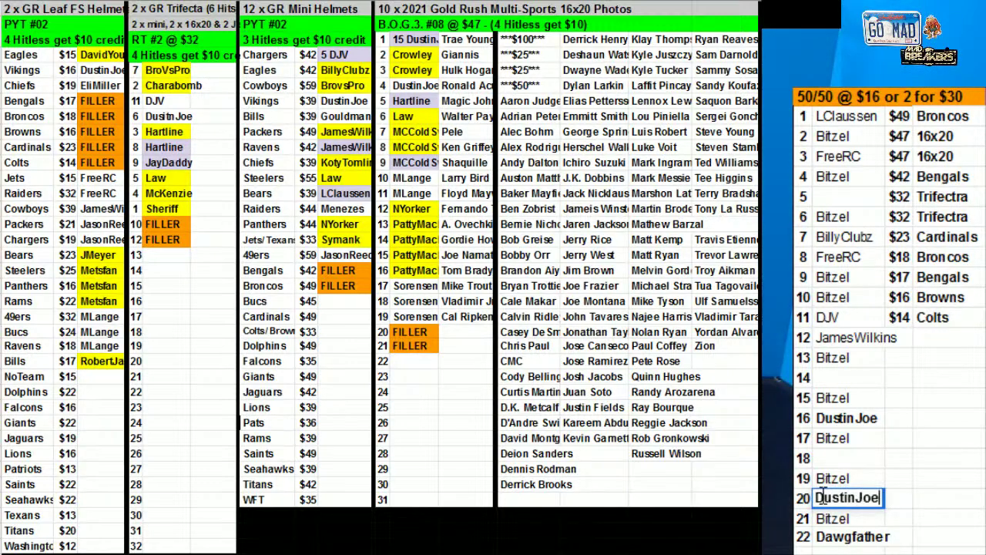
# Sort the 50/50 numbers and names by the buyer name column AU
pyautogui.moveTo(809, 122); pyautogui.dragTo(847, 539)
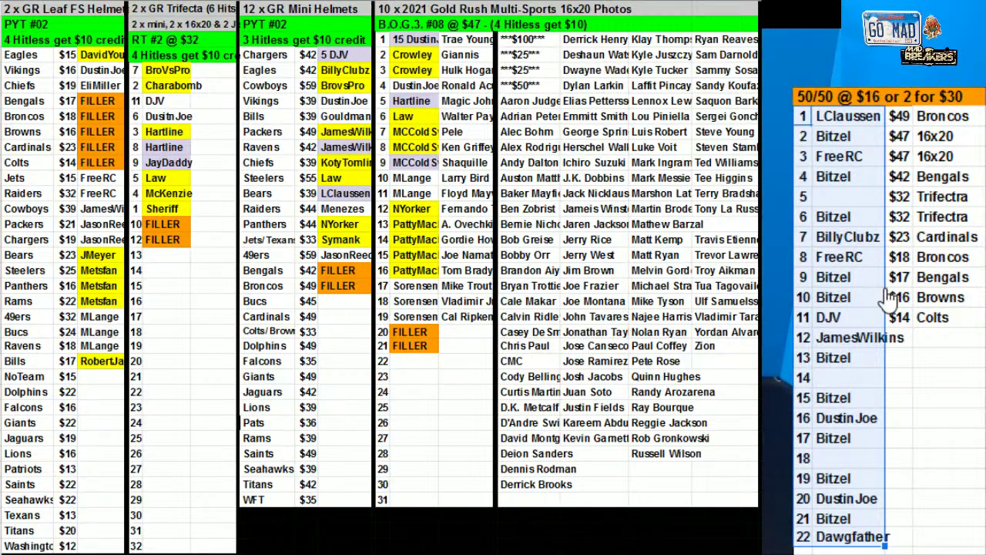
pyautogui.rightClick(857, 286)
pyautogui.click(925, 548)
pyautogui.click(459, 265)
pyautogui.click(473, 288)
pyautogui.click(703, 368)
pyautogui.click(933, 547)
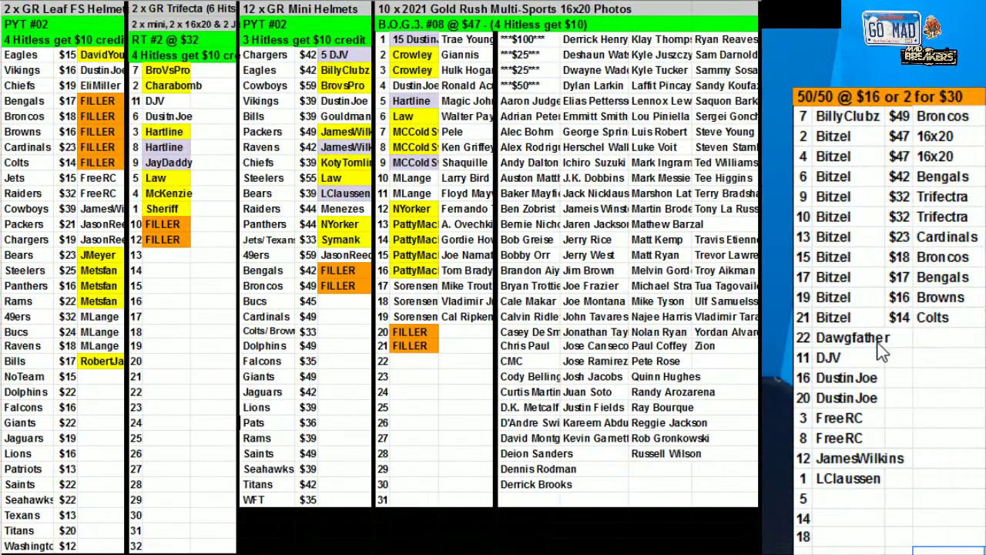
# Enter one buyer's name for spot 5 and paste it into spot 14
pyautogui.click(848, 483)
pyautogui.press('Down')
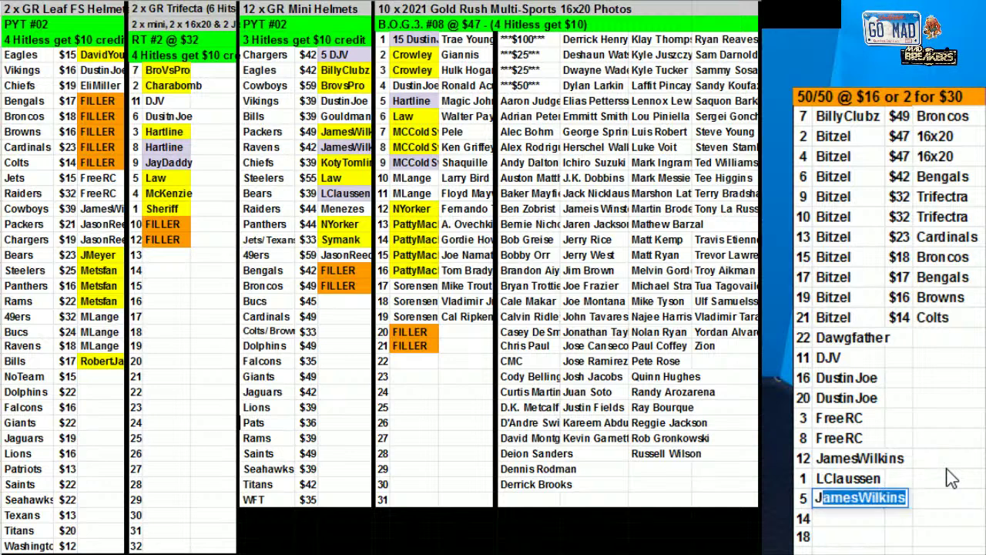
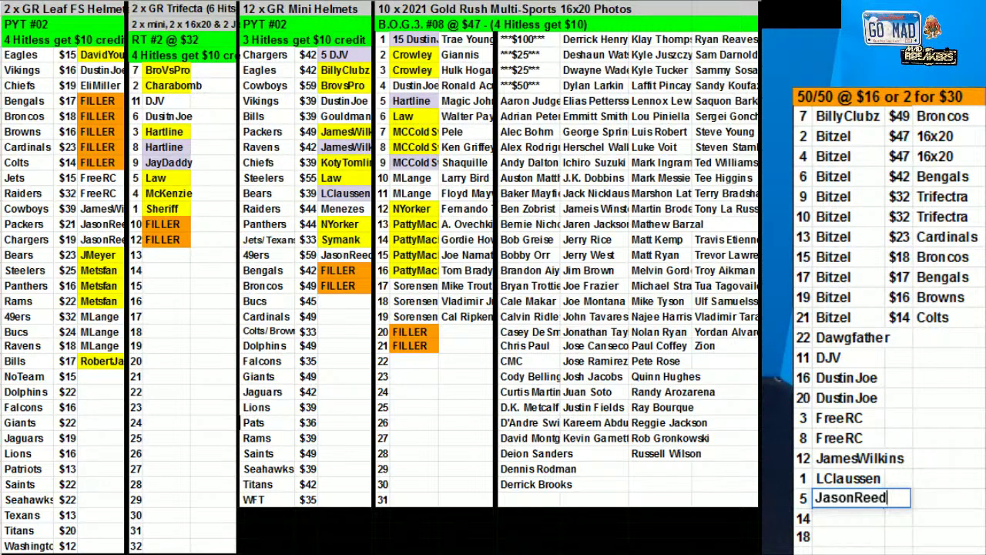
pyautogui.press('Return')
pyautogui.hotkey('ctrl', 'c')
pyautogui.click(843, 519)
pyautogui.hotkey('ctrl', 'v')
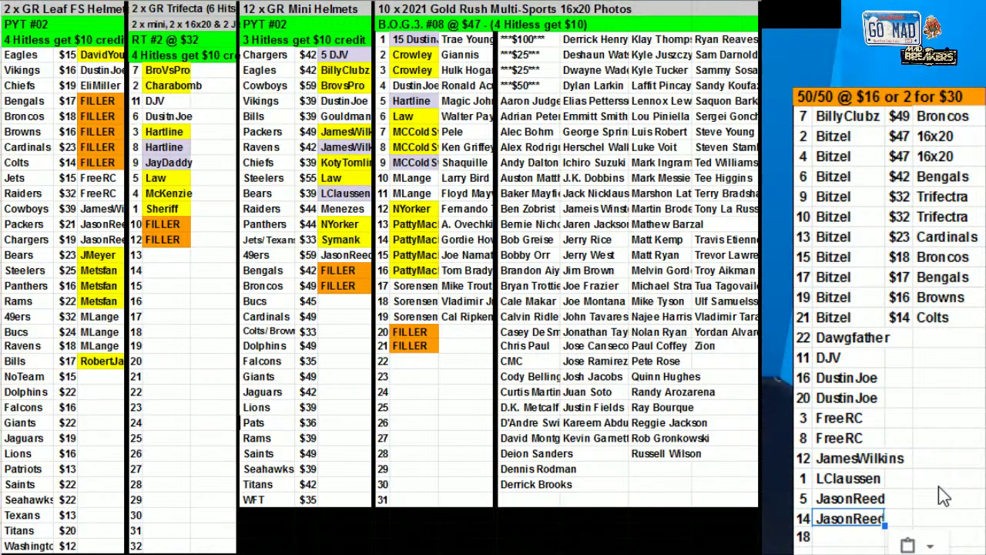
pyautogui.click(979, 501)
pyautogui.click(852, 140)
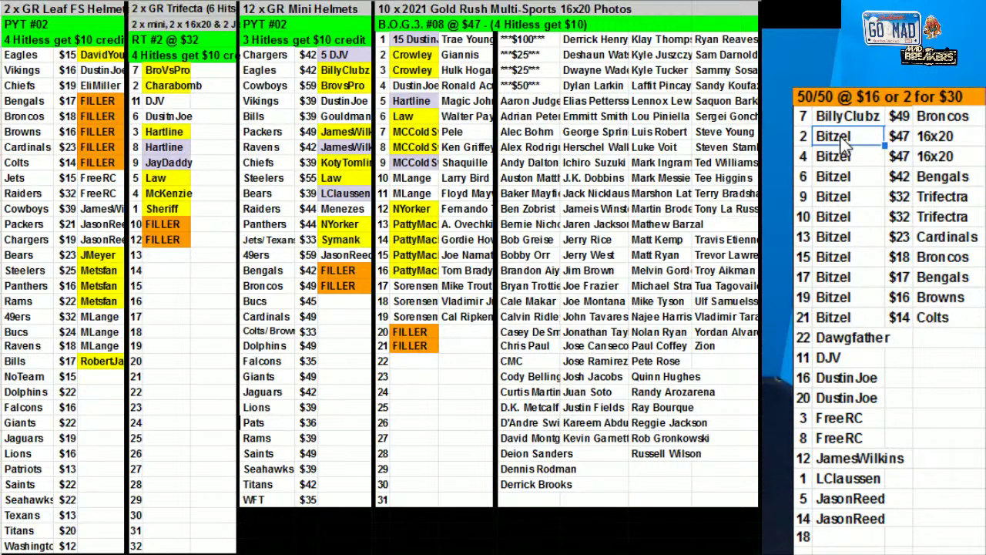
# Fill the repeated buyer's ten grouped spots yellow and type a buyer for spot 18
pyautogui.moveTo(849, 139); pyautogui.dragTo(866, 316)
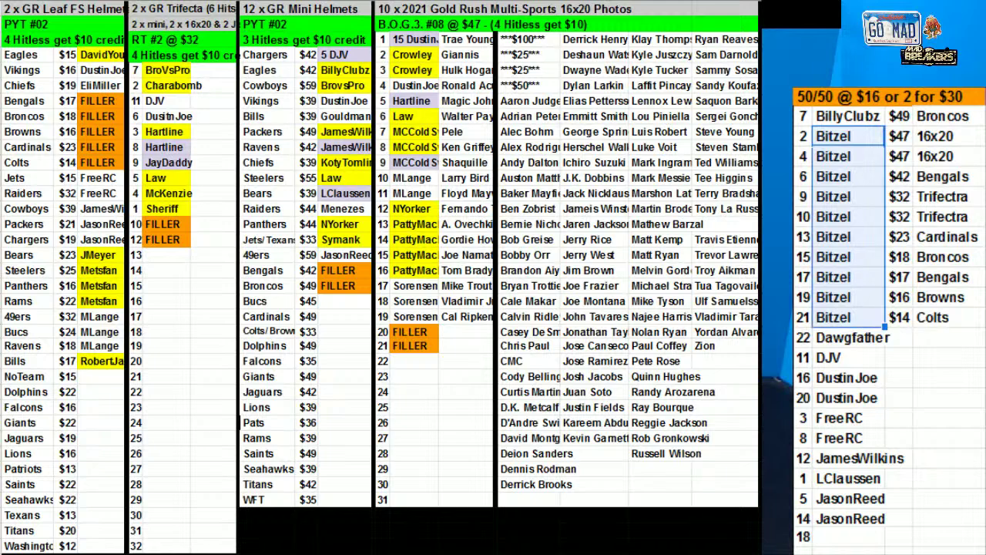
pyautogui.click(520, 1)
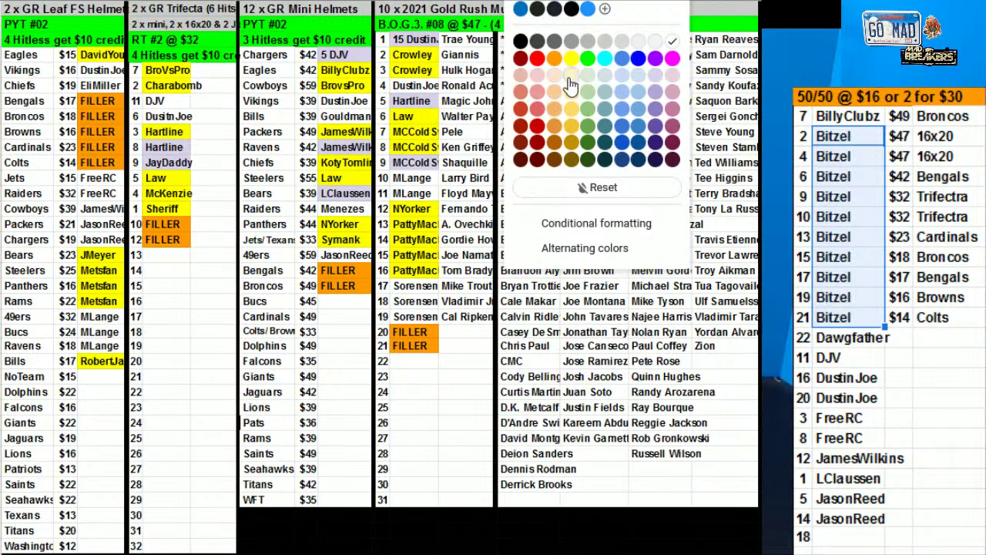
pyautogui.click(574, 60)
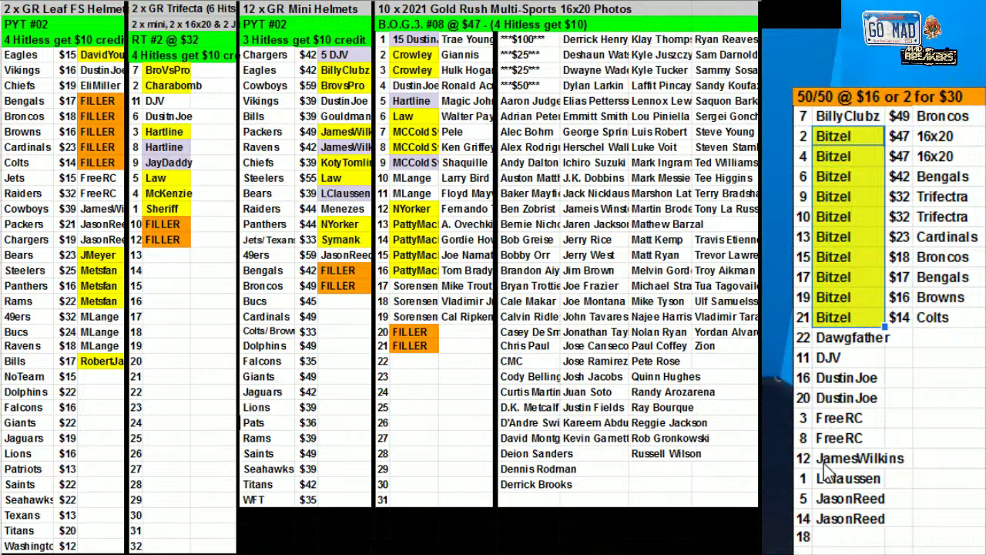
pyautogui.click(850, 538)
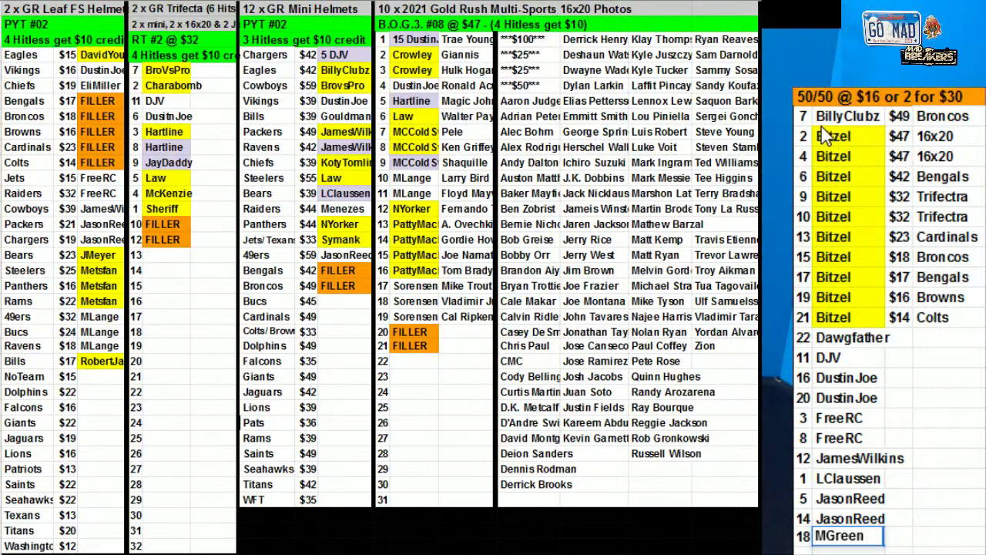
# Confirm spot 18's buyer, then sort the 50/50 range AT2:AU23 by column AU, A→Z
pyautogui.press('Return')
pyautogui.moveTo(858, 538); pyautogui.dragTo(803, 115)
pyautogui.rightClick(847, 269)
pyautogui.click(917, 552)
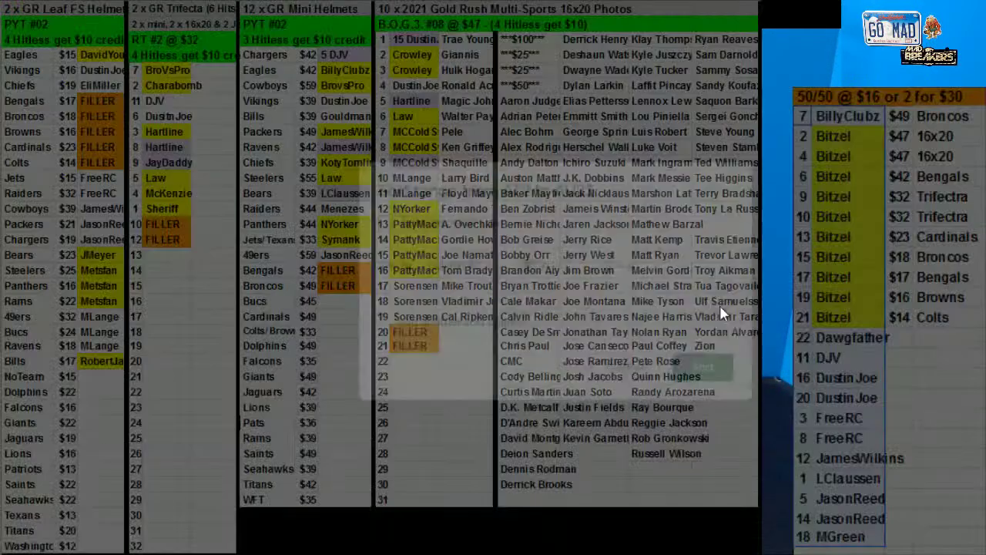
pyautogui.click(458, 265)
pyautogui.click(462, 288)
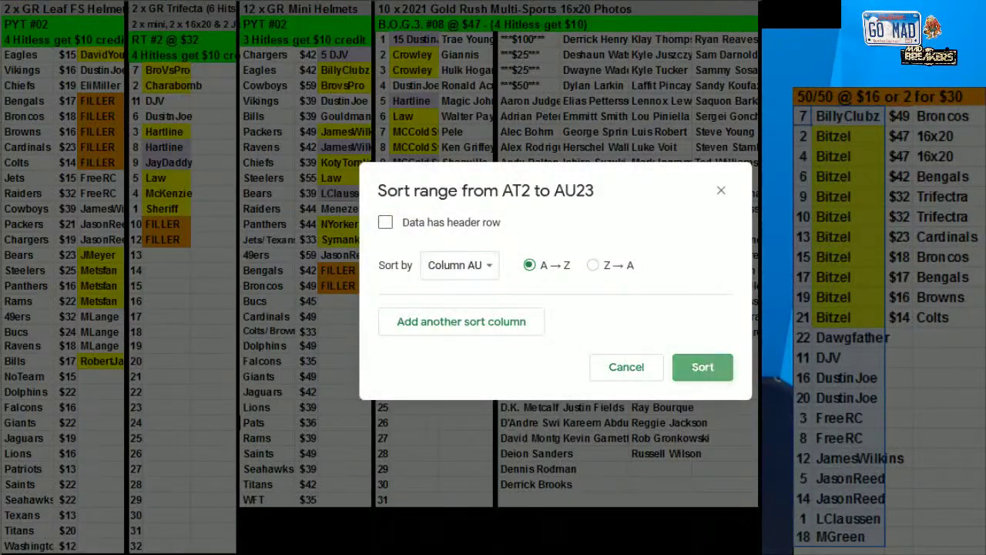
pyautogui.click(703, 366)
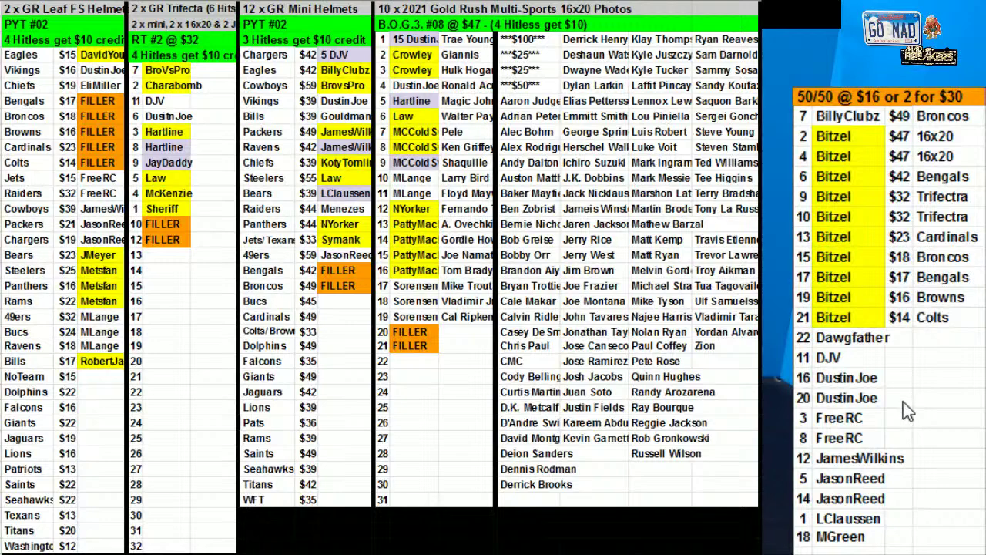
# Fill the spot 1 name cell in the 50/50 list yellow
pyautogui.click(857, 497)
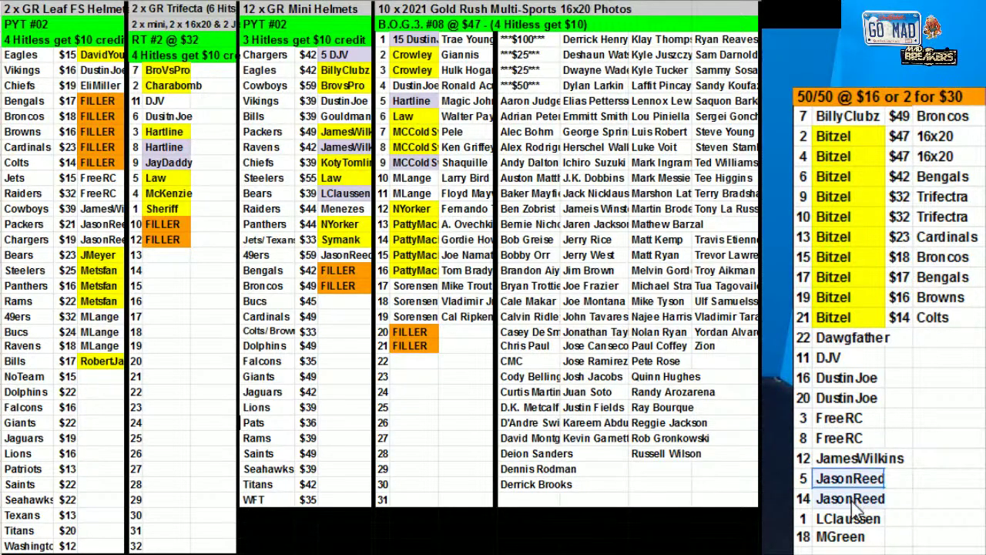
pyautogui.click(848, 519)
pyautogui.click(549, 4)
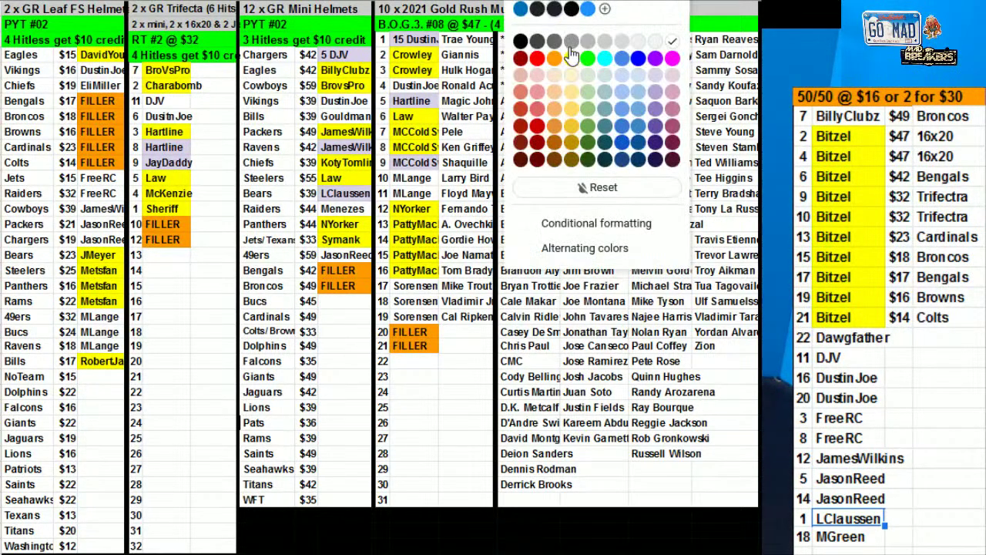
pyautogui.click(566, 65)
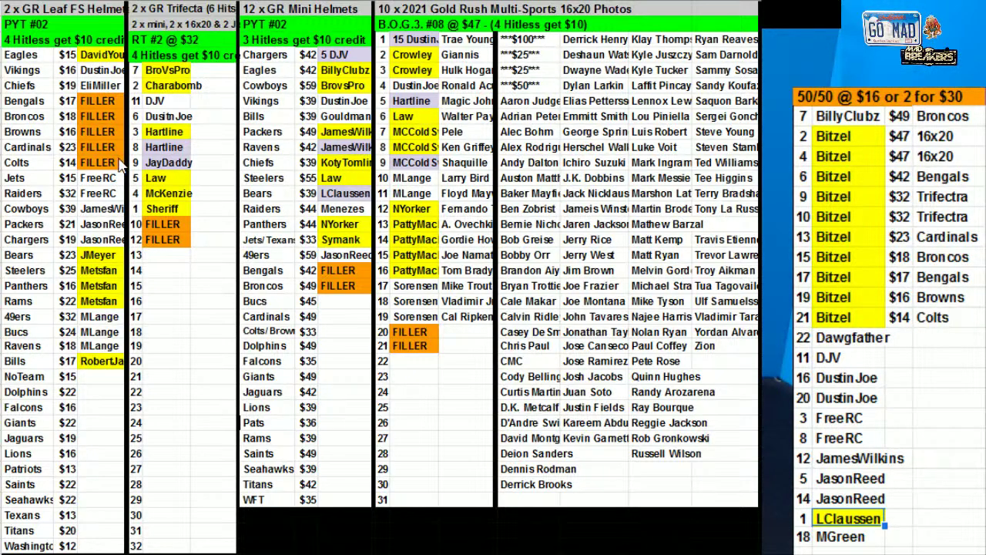
# Fill the Leaf FS Packers and Chargers cells and the Mini Helmets 49ers cell yellow
pyautogui.moveTo(111, 225); pyautogui.dragTo(112, 240)
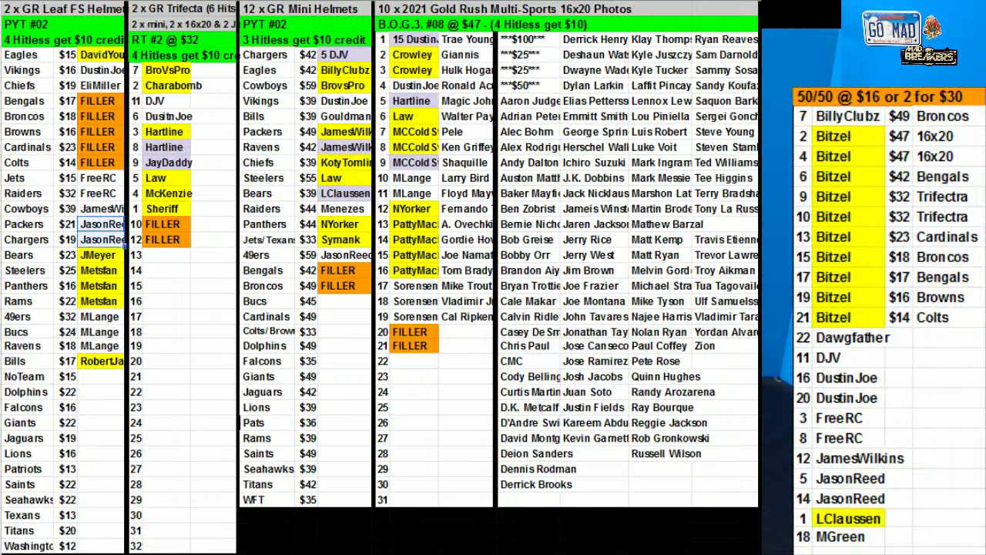
pyautogui.click(514, 1)
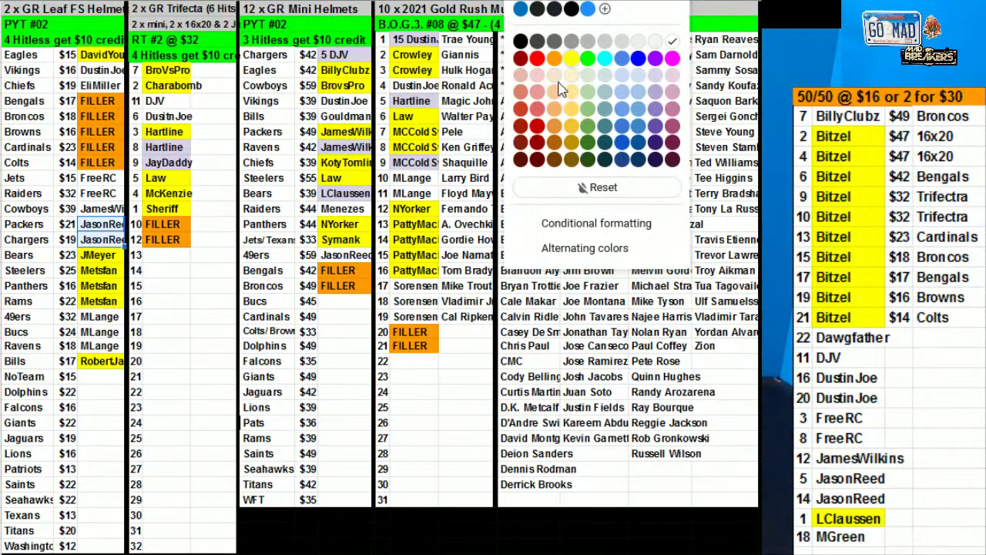
pyautogui.click(562, 54)
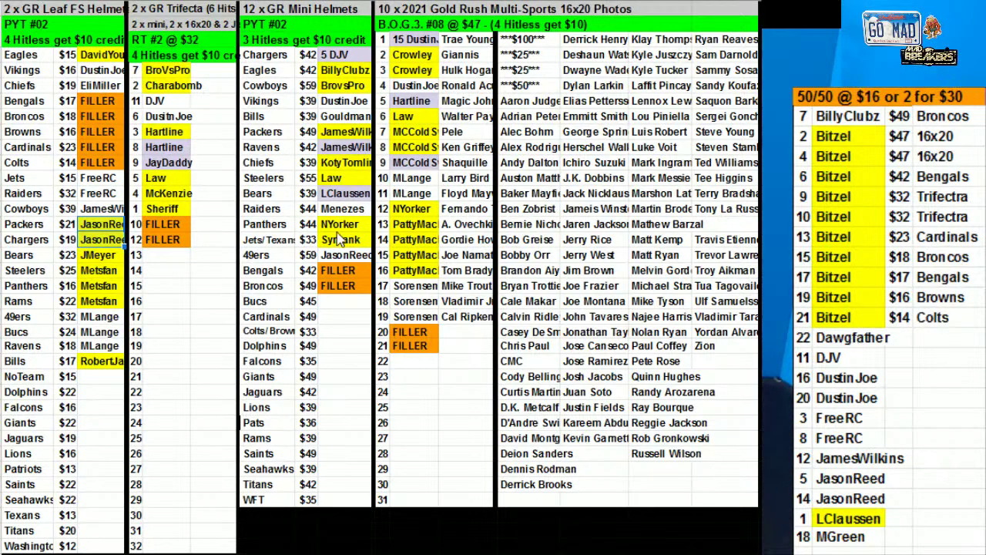
pyautogui.click(355, 255)
pyautogui.click(515, 1)
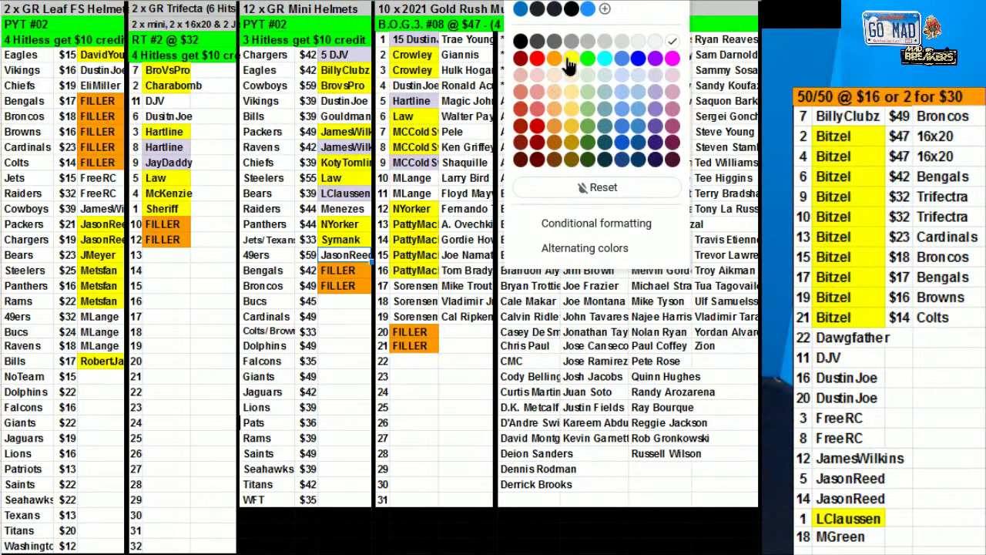
pyautogui.click(531, 69)
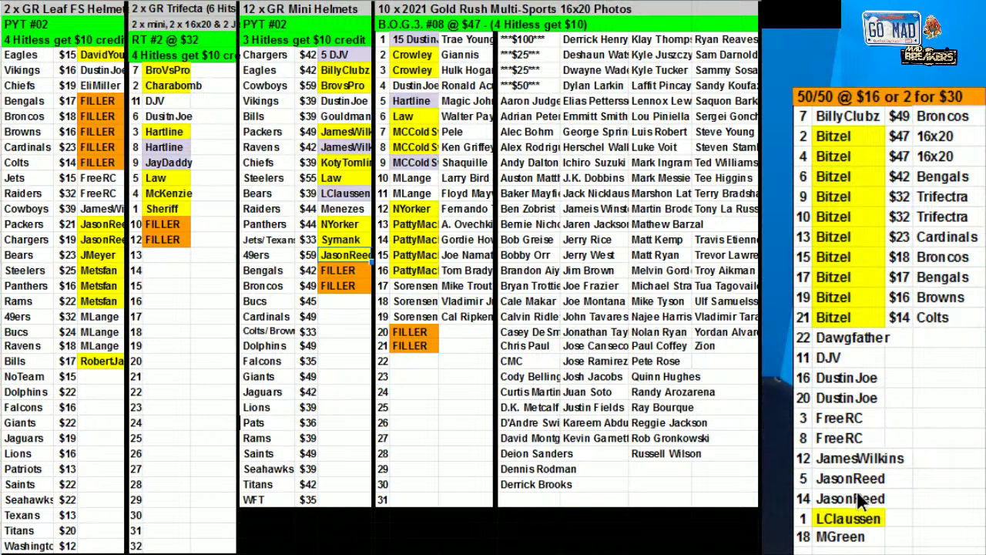
# Fill the spot 5, 14 and 12 name cells in the 50/50 list yellow
pyautogui.moveTo(863, 501); pyautogui.dragTo(852, 479)
pyautogui.click(514, 1)
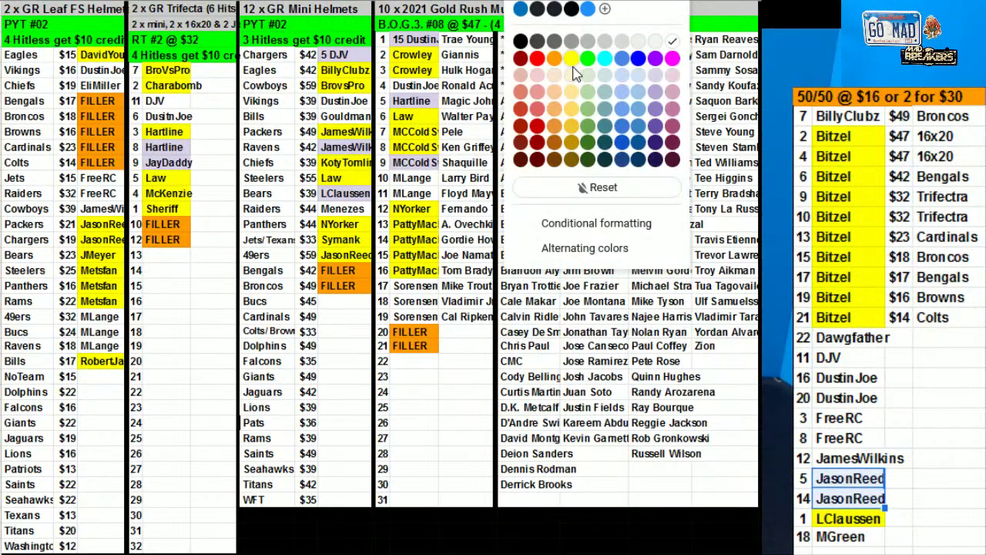
pyautogui.click(572, 60)
pyautogui.click(869, 459)
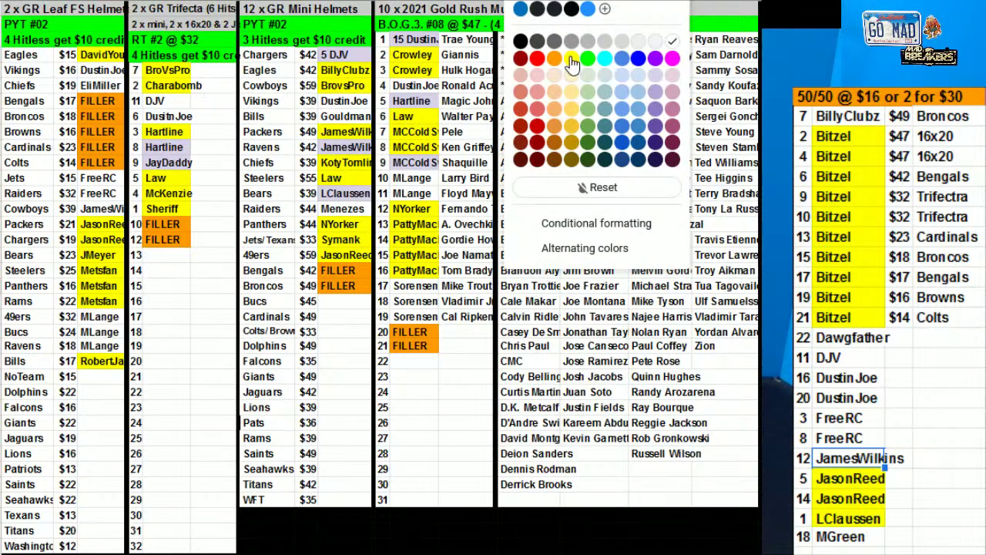
pyautogui.click(571, 56)
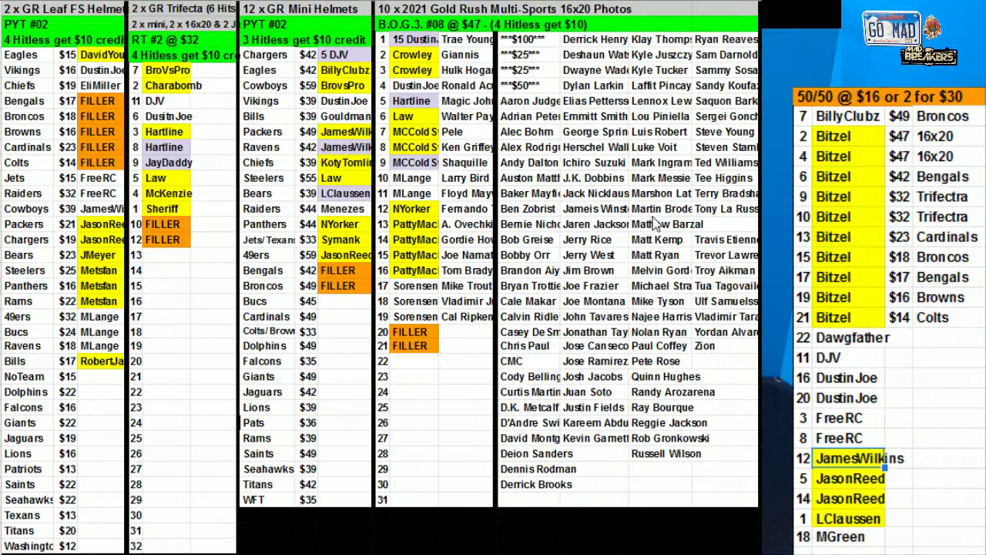
# Fill the Leaf FS Jets and Raiders owner cells yellow
pyautogui.click(116, 216)
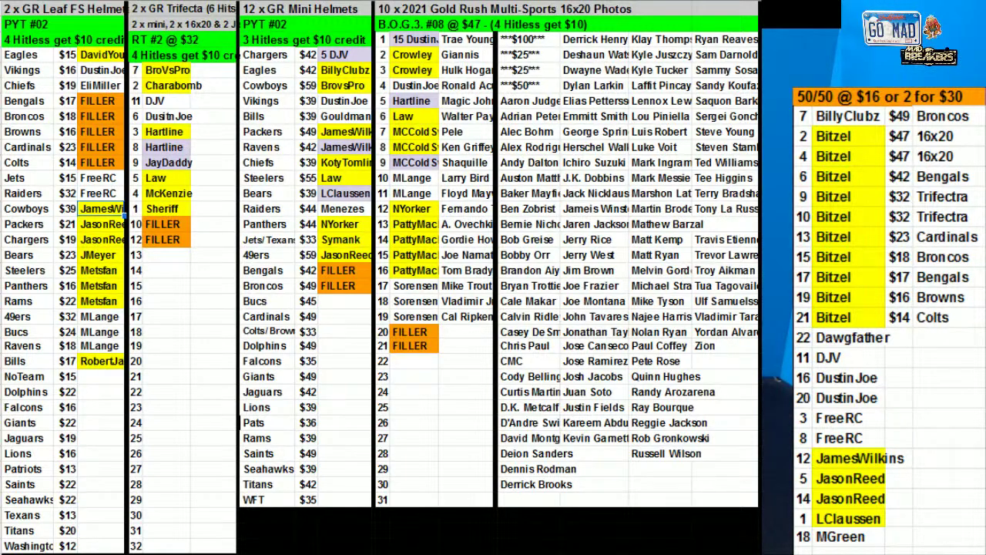
pyautogui.click(848, 115)
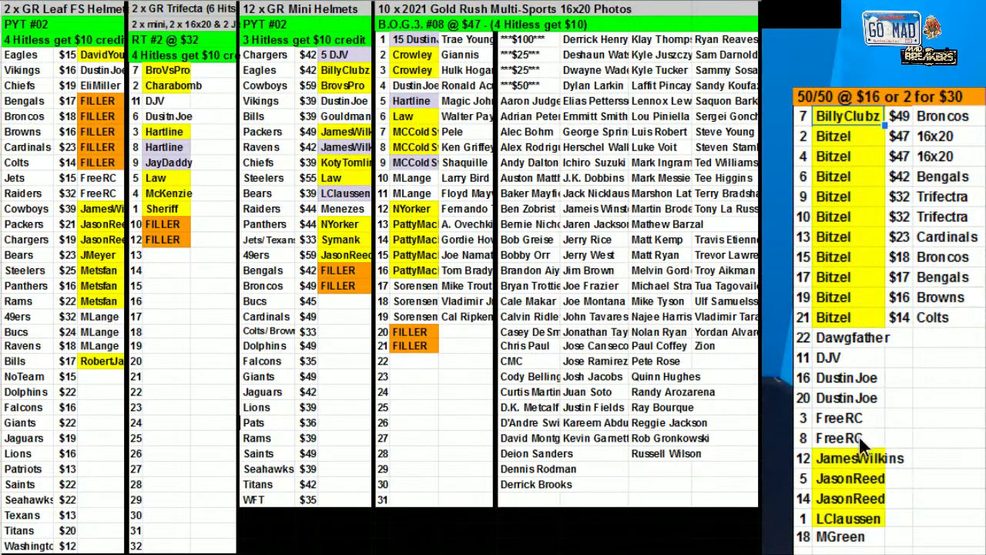
pyautogui.moveTo(858, 433); pyautogui.dragTo(848, 417)
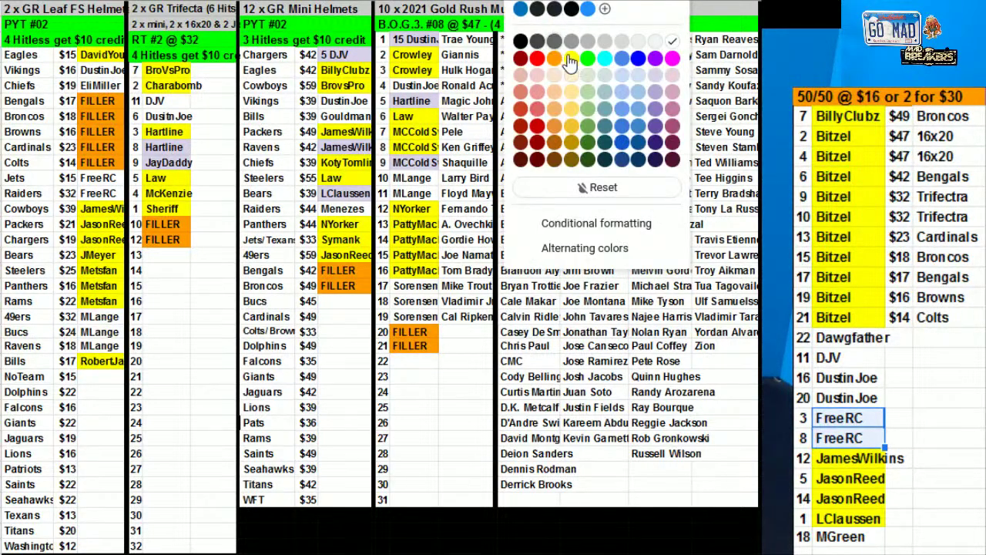
pyautogui.moveTo(101, 179); pyautogui.dragTo(110, 193)
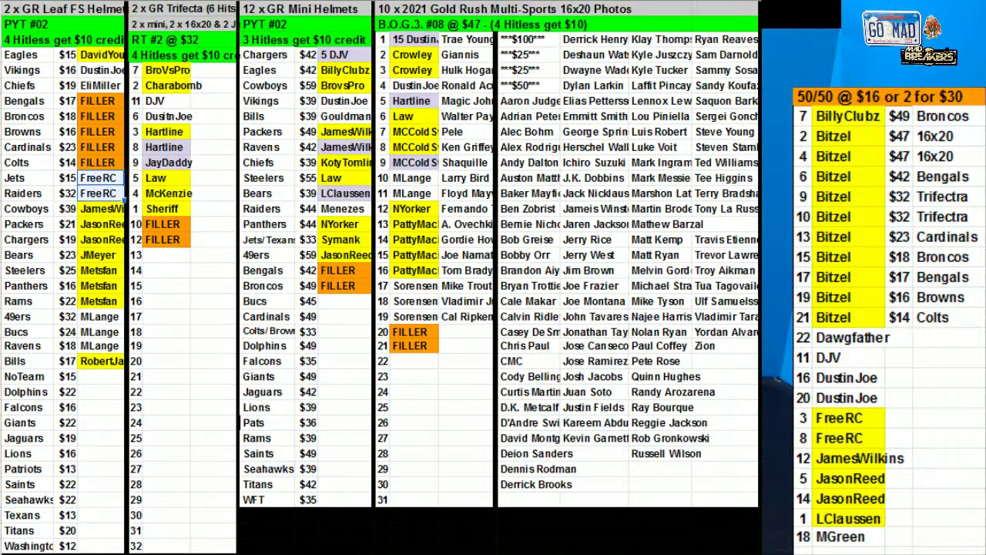
pyautogui.click(577, 47)
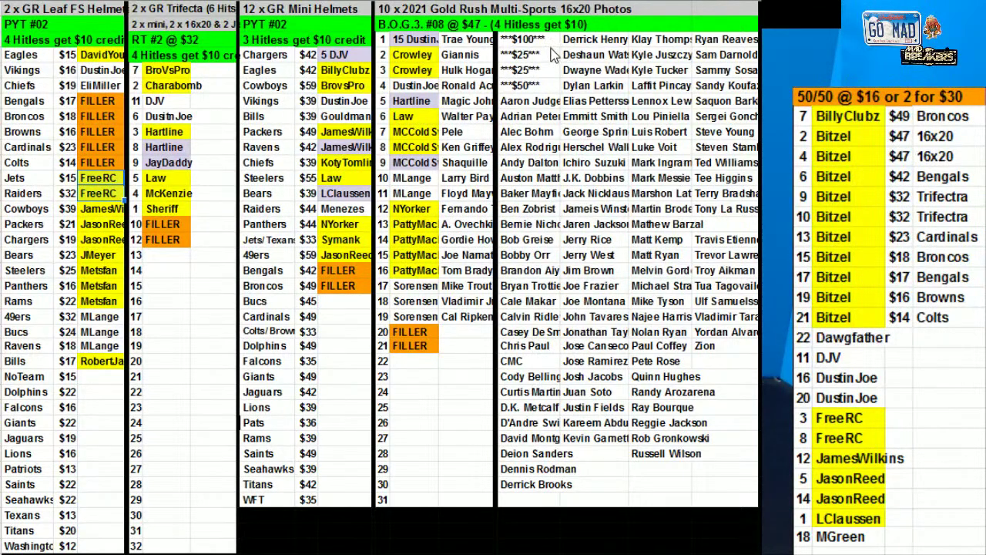
# Fill the spot 18 name cell yellow and select the spot 22 name cell
pyautogui.click(859, 536)
pyautogui.click(553, 22)
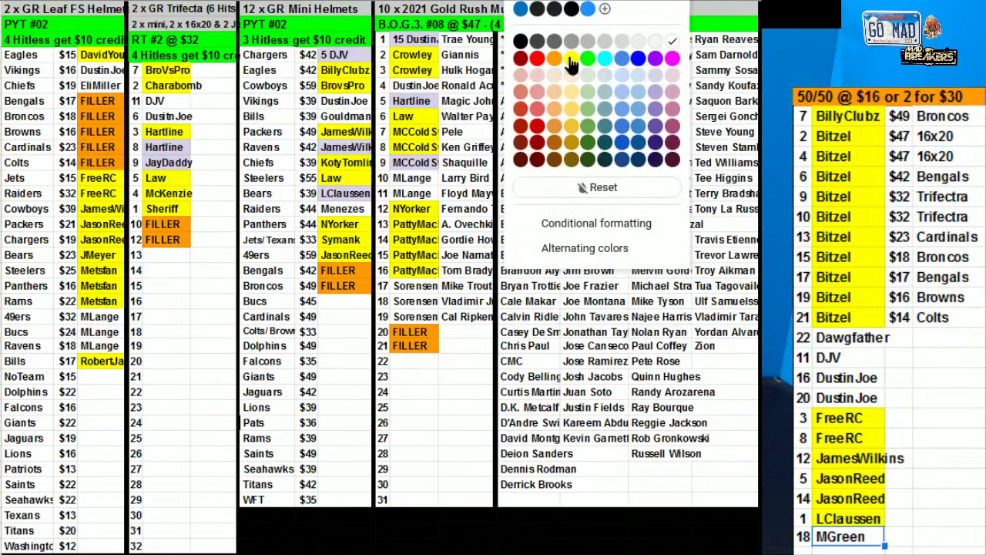
pyautogui.click(574, 65)
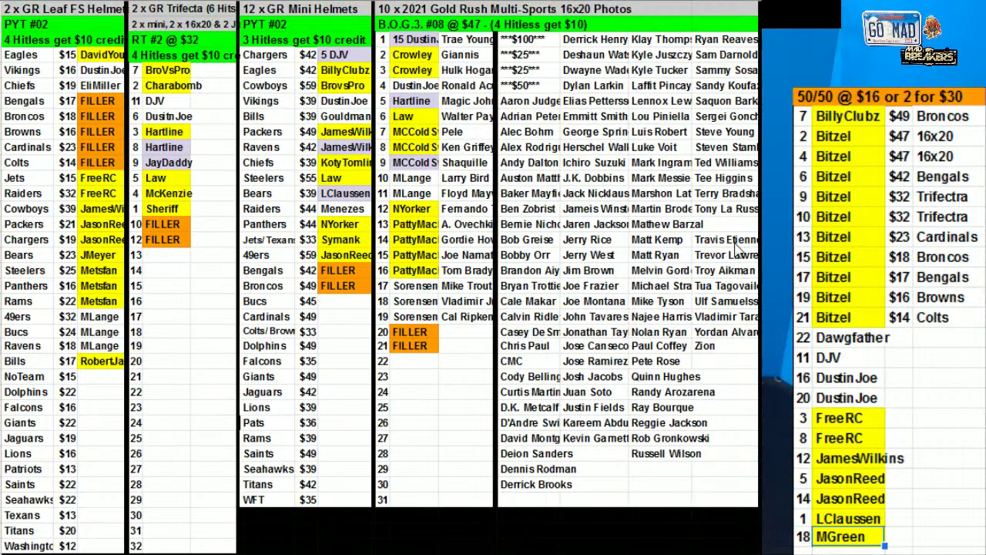
pyautogui.click(868, 337)
pyautogui.click(553, 22)
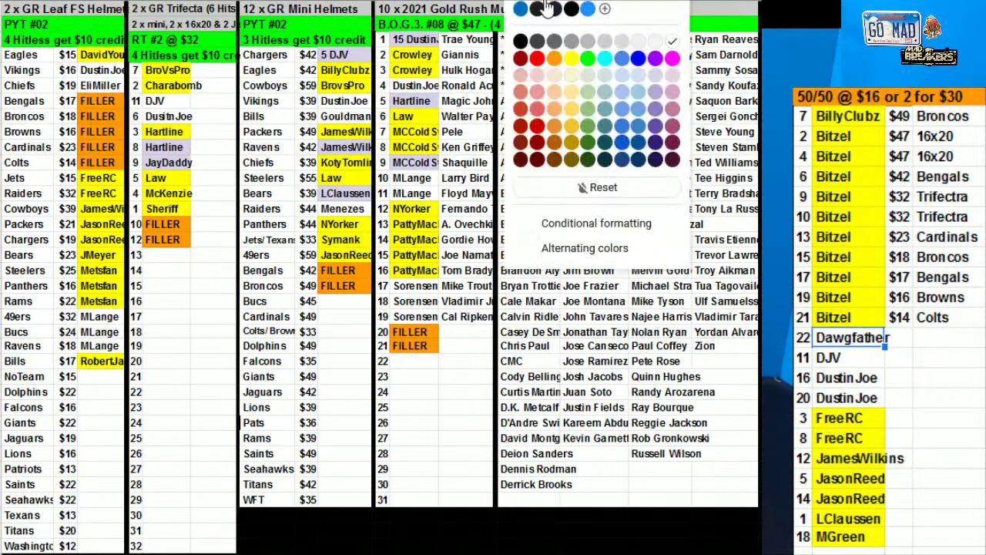
# Fill the spot 22, 16, 20 and 11 name cells in the 50/50 list yellow
pyautogui.click(574, 65)
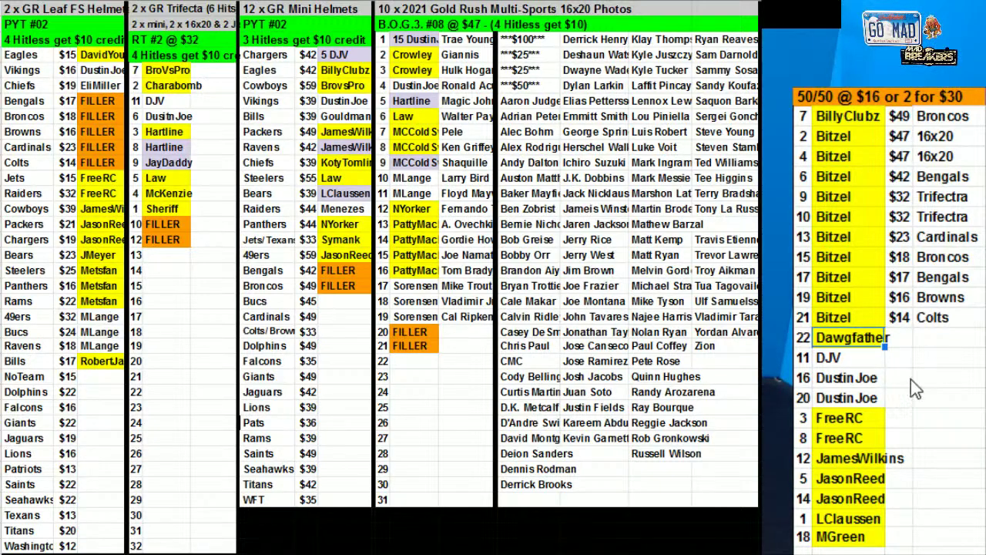
pyautogui.moveTo(857, 399); pyautogui.dragTo(848, 377)
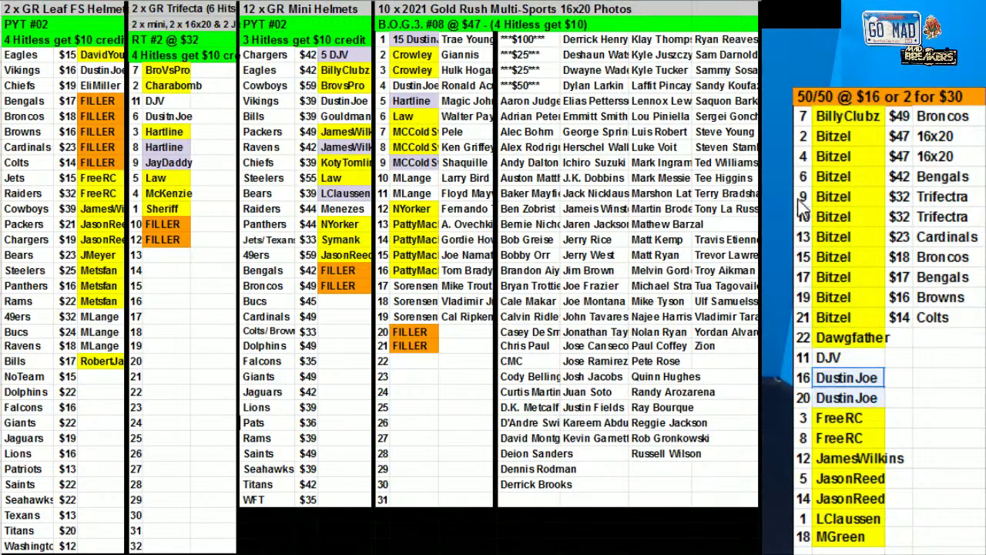
pyautogui.click(563, 60)
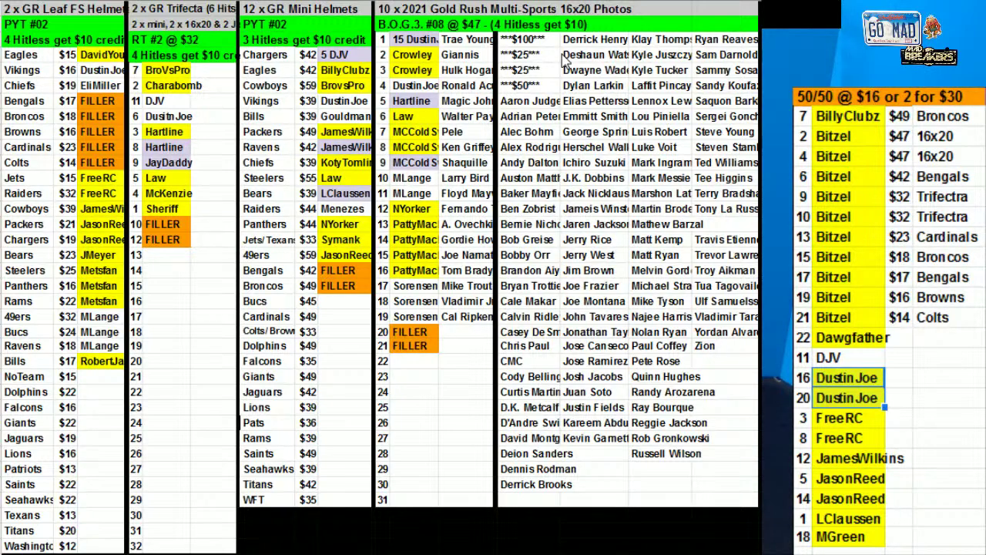
pyautogui.click(859, 358)
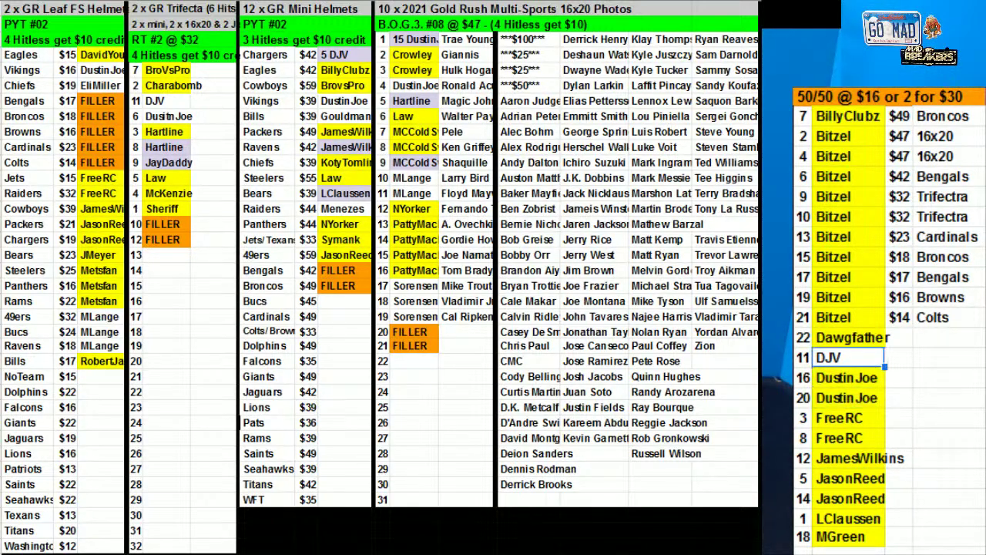
pyautogui.click(574, 69)
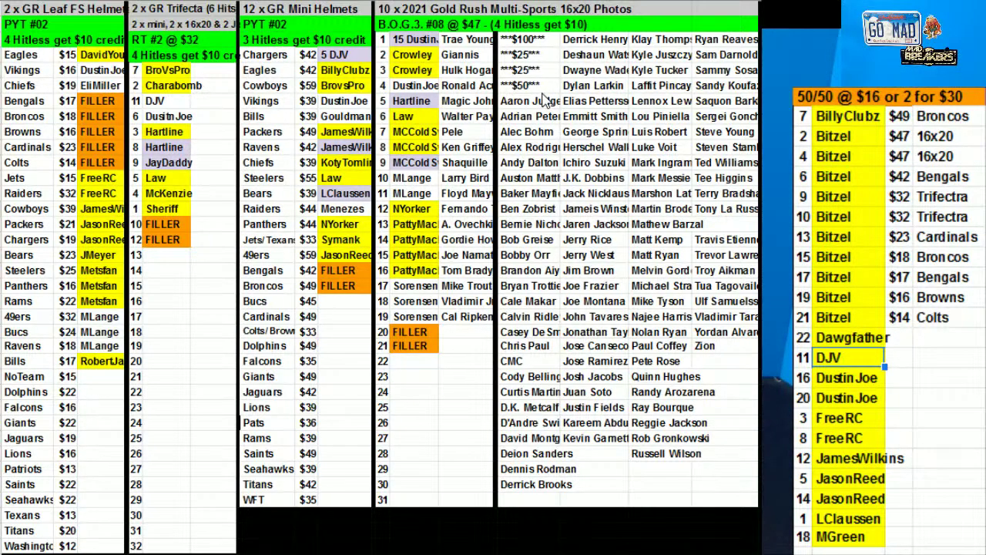
# Re-sort the 50/50 list by spot number (column AT, A→Z) and copy its names column
pyautogui.click(806, 119)
pyautogui.moveTo(855, 375); pyautogui.dragTo(847, 538)
pyautogui.rightClick(857, 538)
pyautogui.click(713, 370)
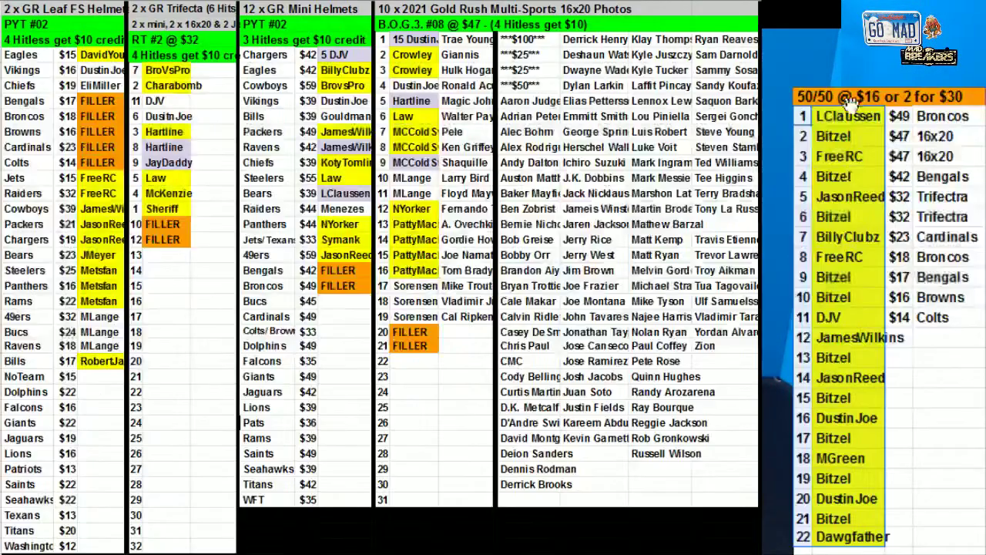
pyautogui.hotkey('ctrl', 'c')
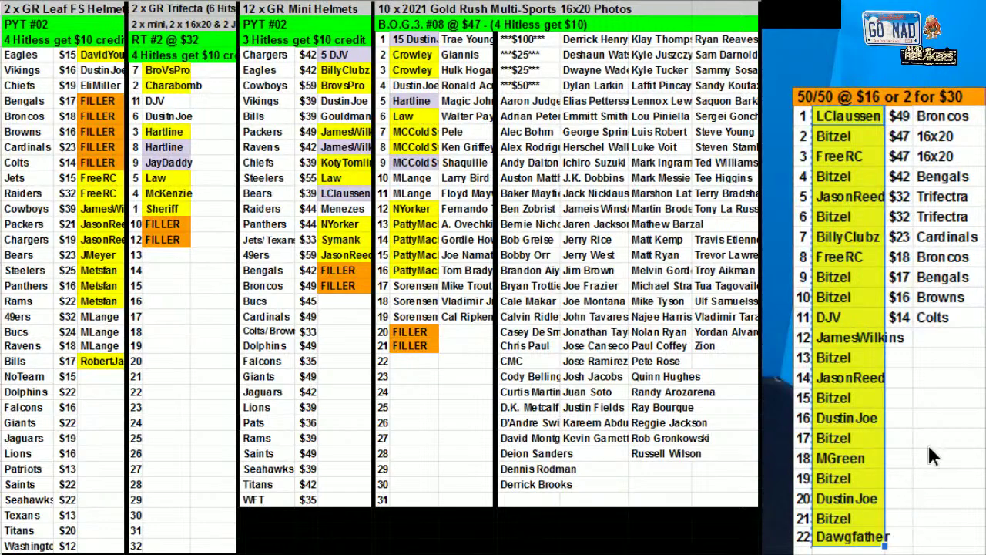
pyautogui.click(948, 437)
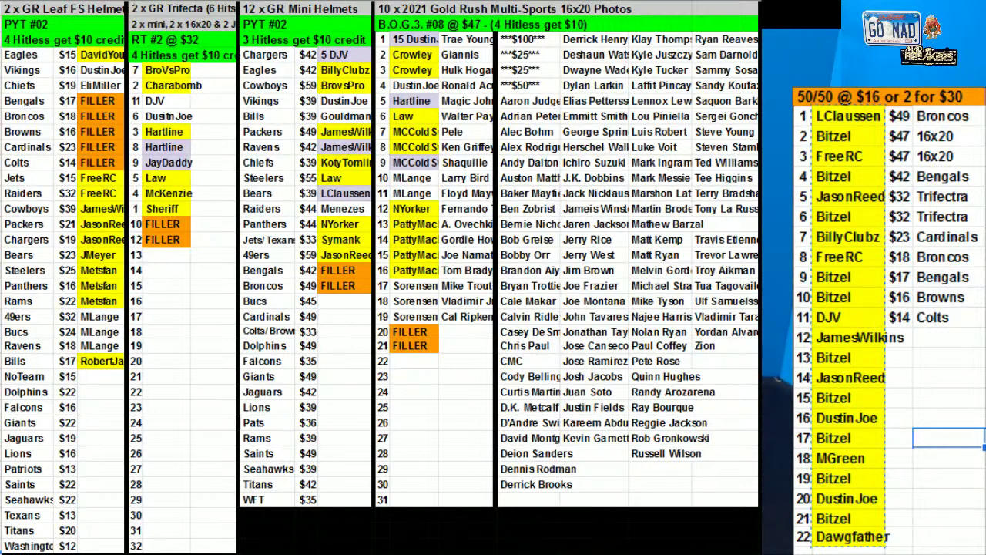
pyautogui.hotkey('alt', 'Tab')
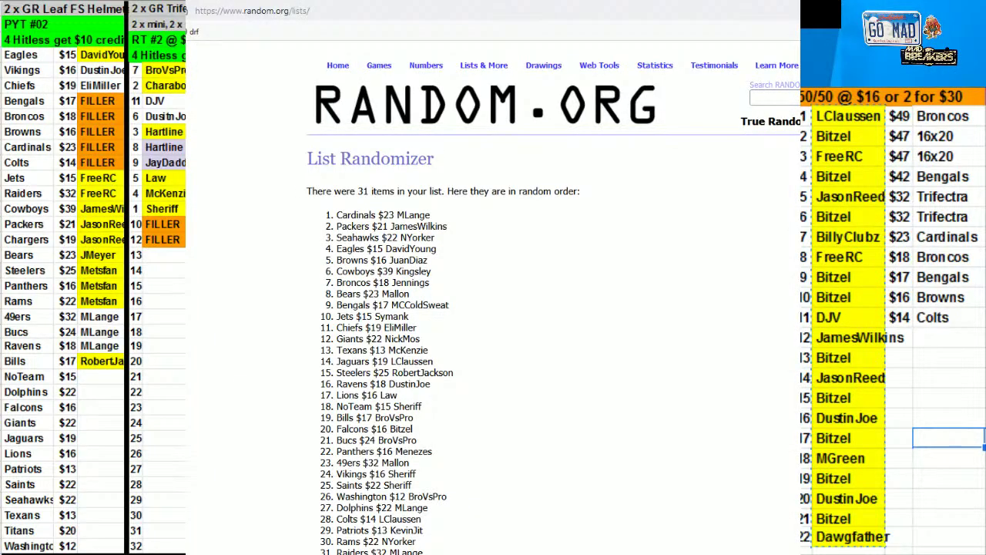
# Roll the two dice again on the RANDOM.ORG dice roller
pyautogui.click(301, 11)
pyautogui.press('Escape')
pyautogui.hotkey('alt', 'Left')
pyautogui.hotkey('alt', 'Left')
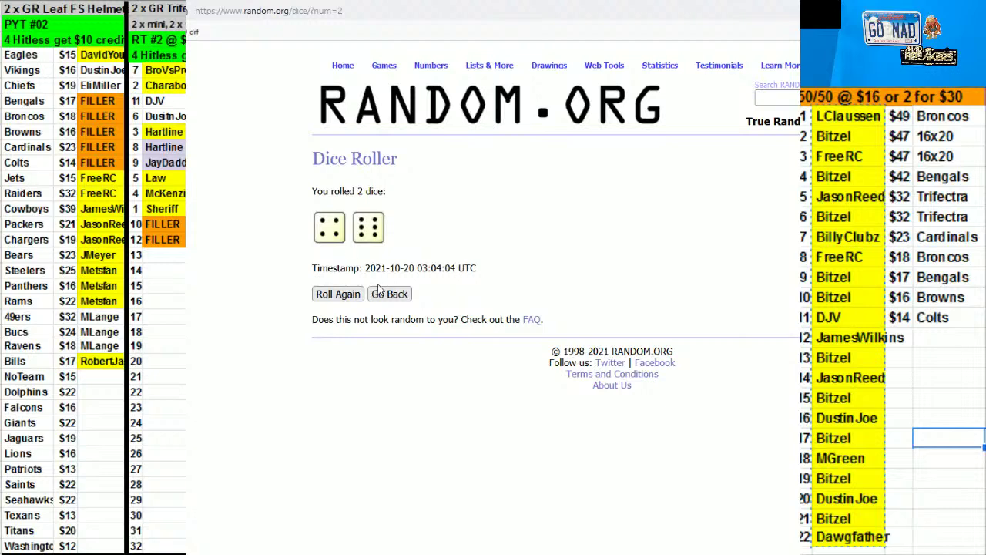
pyautogui.click(378, 289)
pyautogui.click(338, 259)
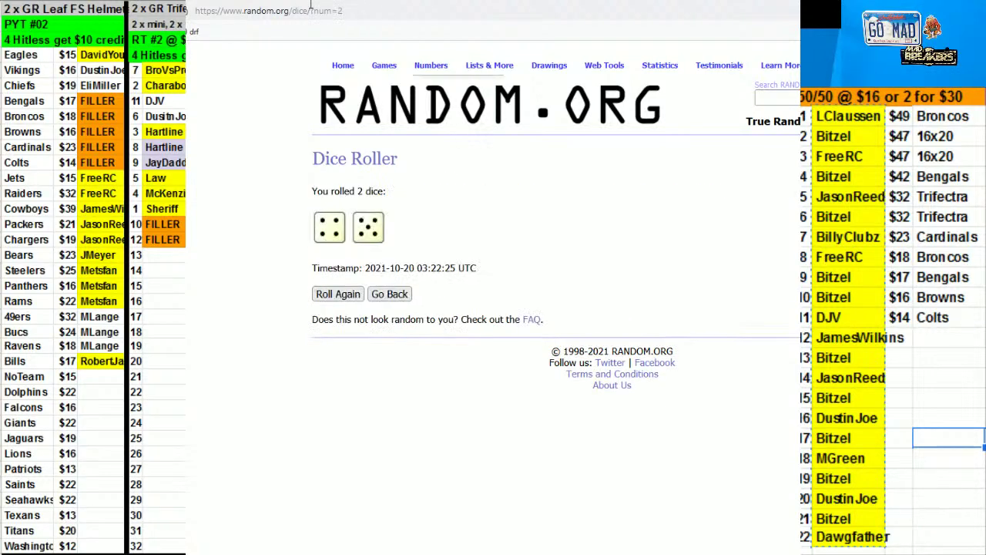
pyautogui.hotkey('alt', 'Left')
pyautogui.hotkey('alt', 'Left')
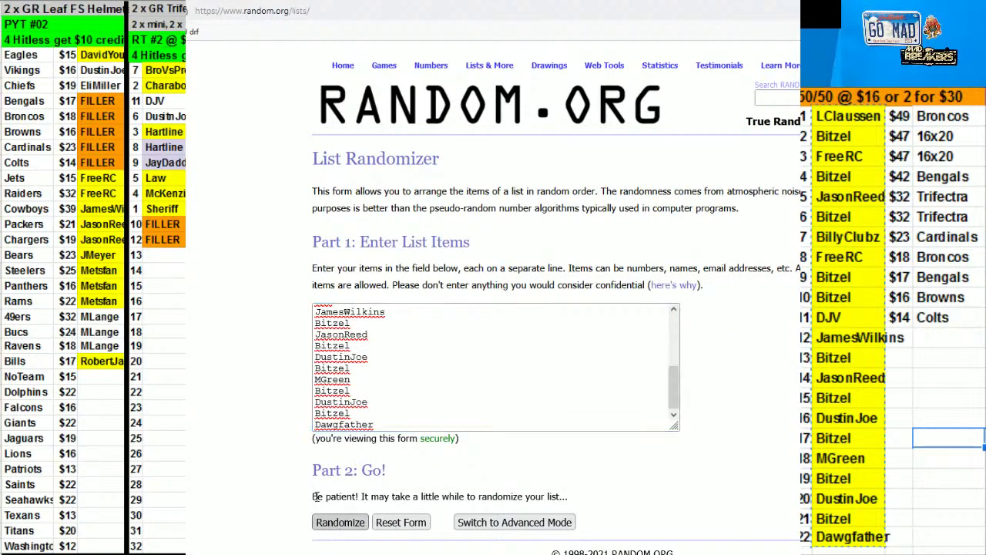
# Shuffle the 22-name list nine times in the List Randomizer and copy the final order
pyautogui.click(323, 524)
pyautogui.click(323, 530)
pyautogui.click(324, 531)
pyautogui.click(324, 531)
pyautogui.hotkey('alt', 'Left')
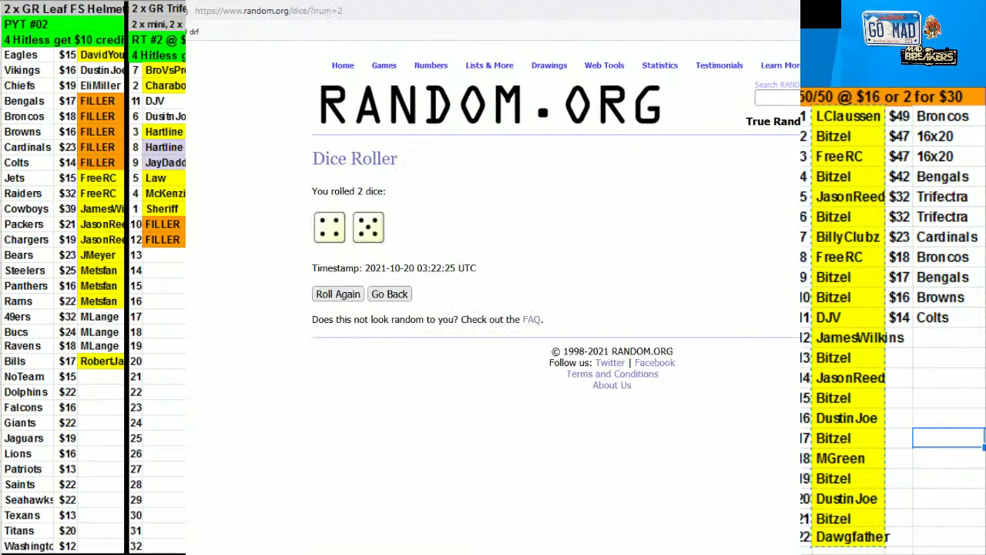
pyautogui.hotkey('alt', 'Right')
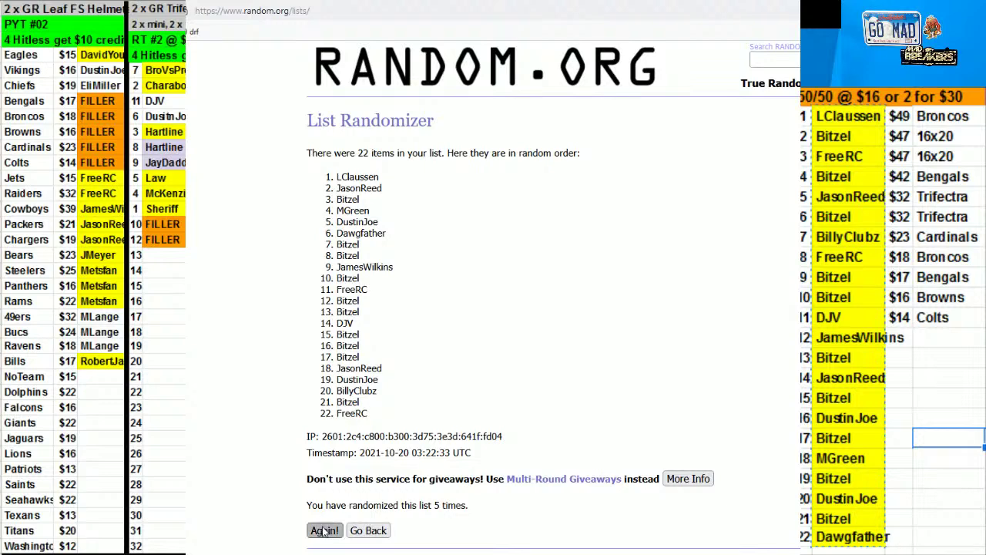
pyautogui.click(323, 531)
pyautogui.click(323, 531)
pyautogui.click(324, 531)
pyautogui.click(323, 531)
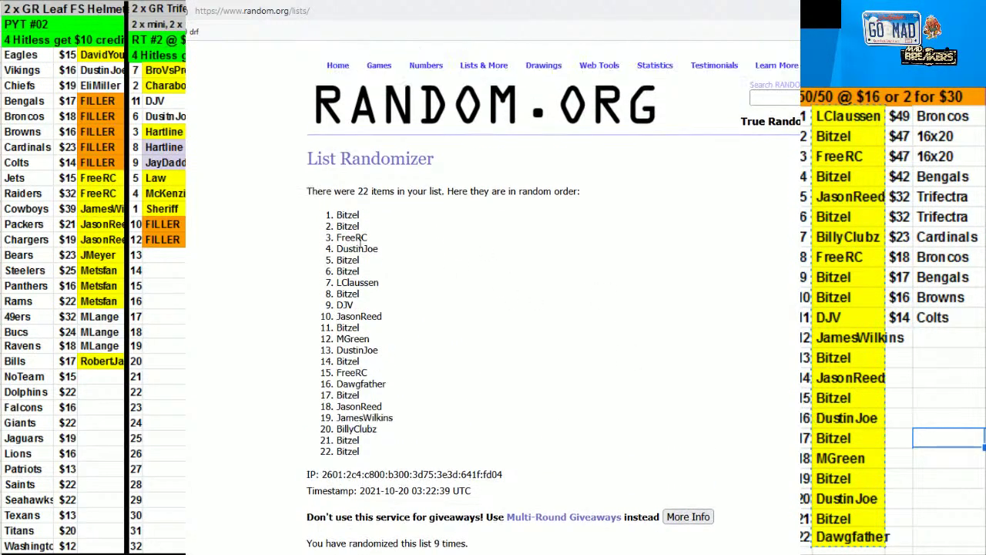
pyautogui.moveTo(337, 215); pyautogui.dragTo(377, 453)
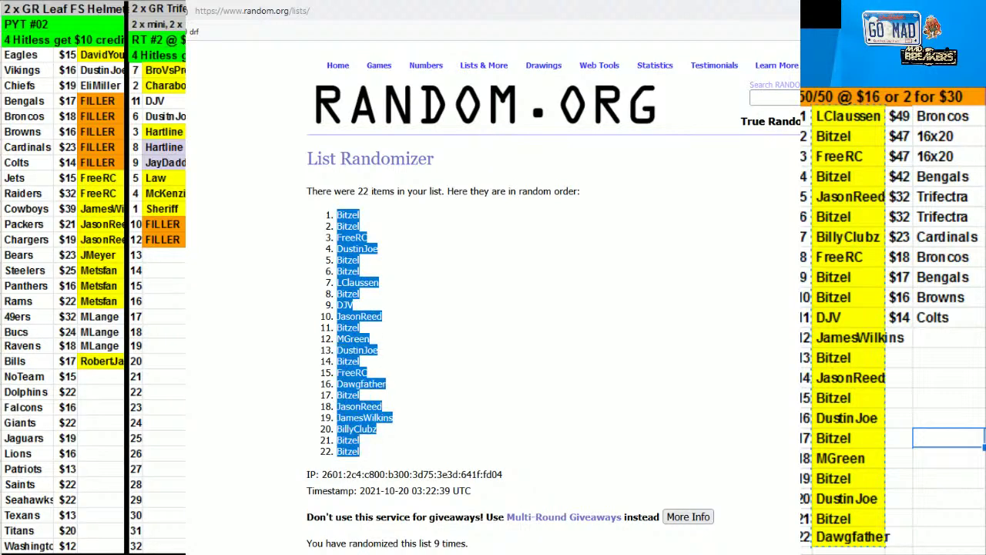
pyautogui.hotkey('alt', 'Tab')
# Paste the randomized order into the 50/50 name column and select the first eleven winners
pyautogui.click(873, 124)
pyautogui.hotkey('ctrl', 'v')
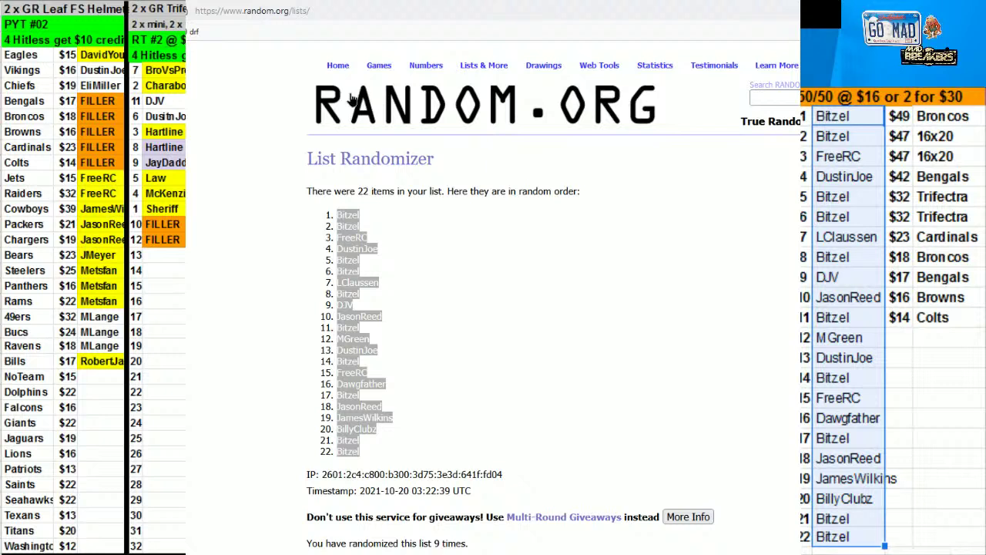
pyautogui.moveTo(836, 115); pyautogui.dragTo(848, 316)
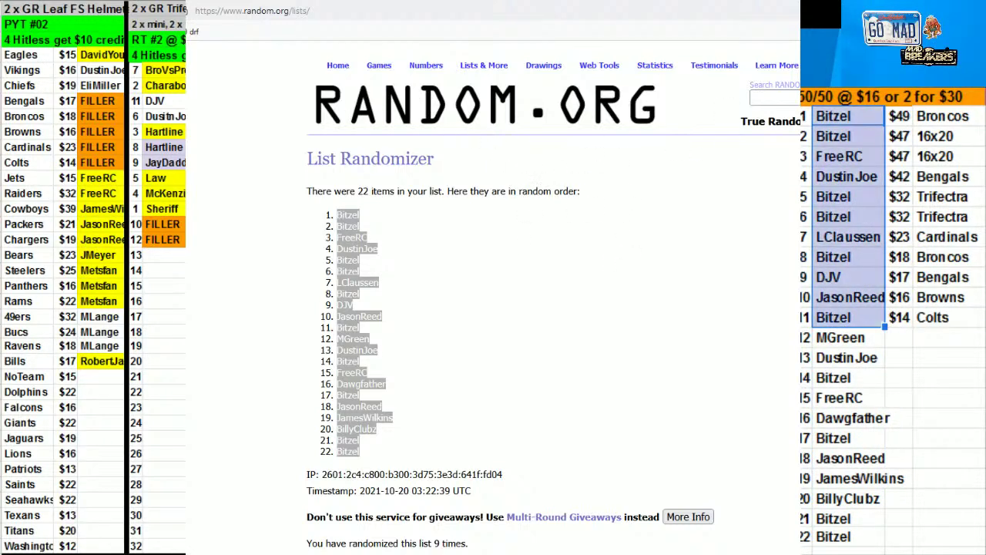
pyautogui.hotkey('alt', 'Tab')
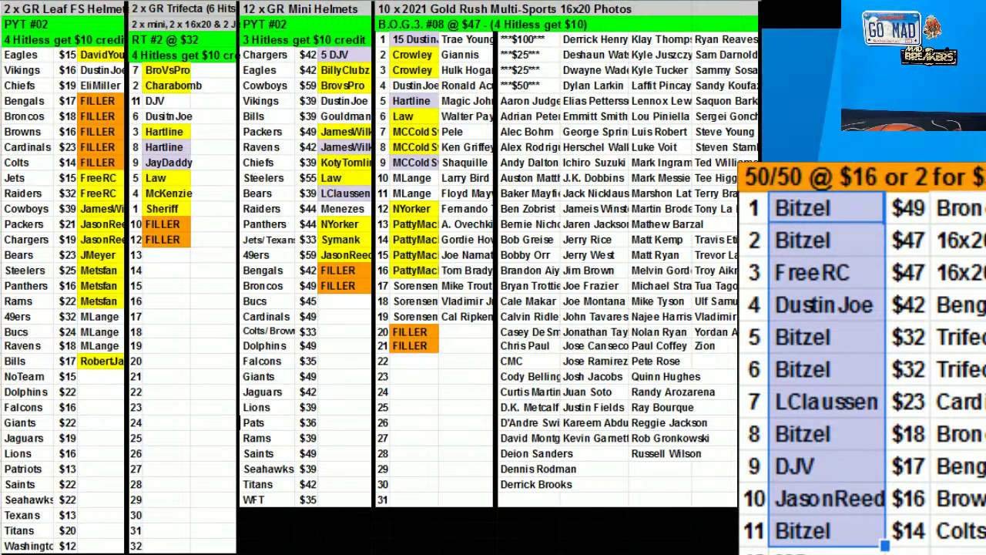
# Move the first two 50/50 winners into the Mini Helmets Broncos and Gold Rush row 20 FILLER slots
pyautogui.click(816, 205)
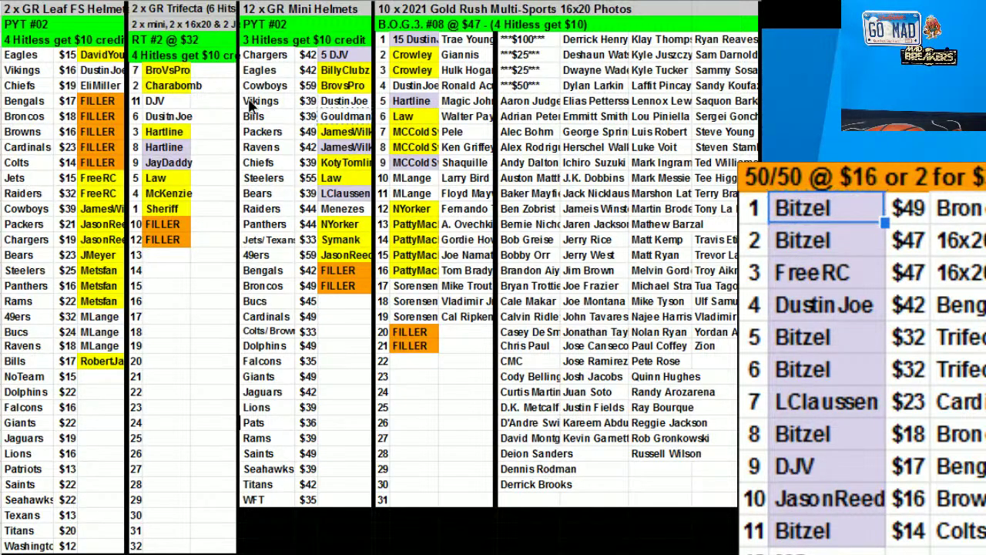
pyautogui.click(337, 286)
pyautogui.write('Bitzel')
pyautogui.click(829, 245)
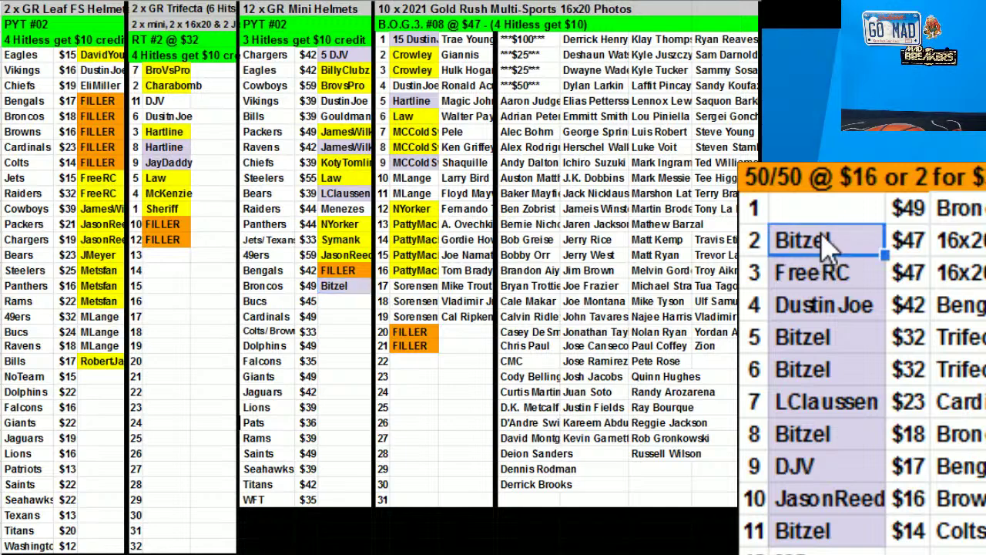
pyautogui.click(410, 333)
pyautogui.write('Bitzel')
# Clear the leftover prices and items of 50/50 rows 1–2 and copy the third winner
pyautogui.moveTo(910, 210); pyautogui.dragTo(954, 254)
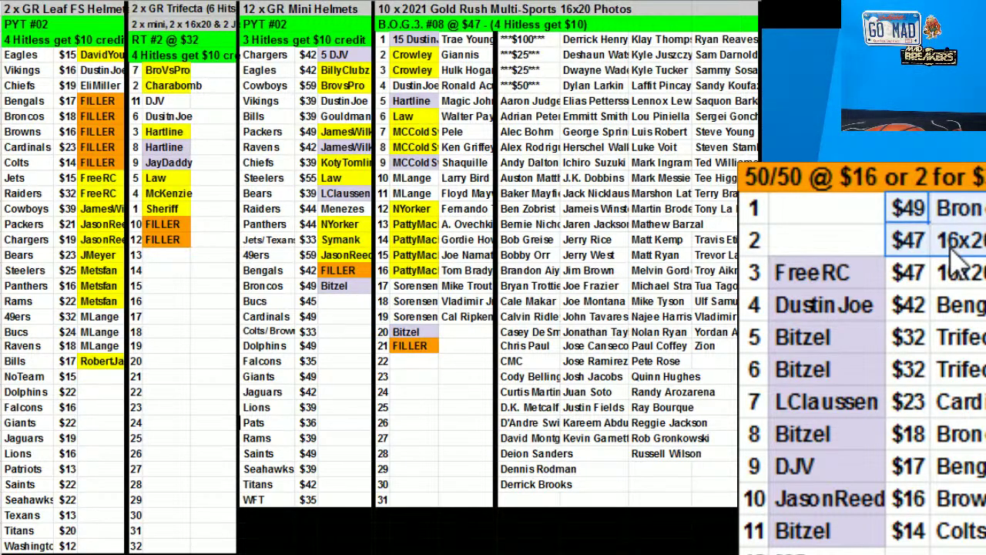
pyautogui.press('Delete')
pyautogui.click(794, 274)
pyautogui.hotkey('ctrl', 'c')
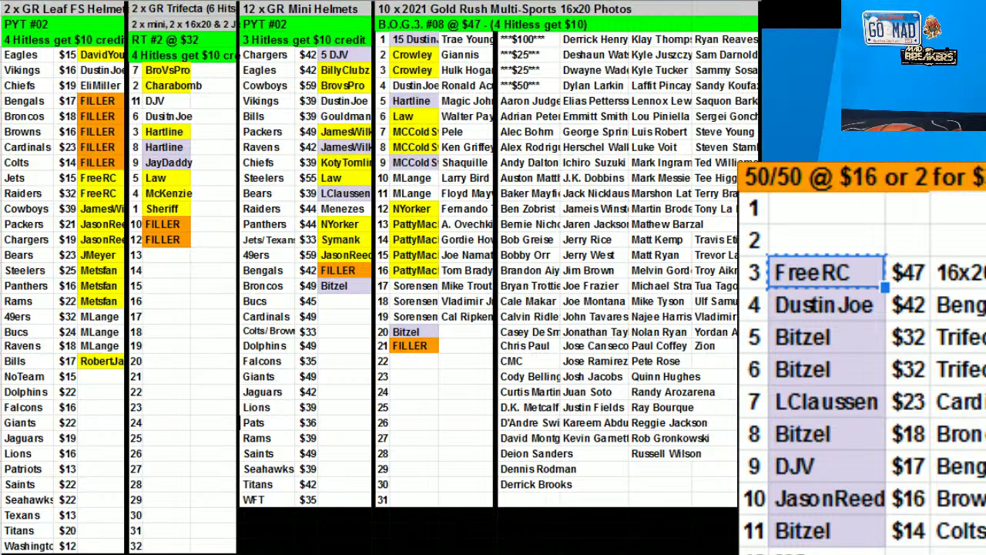
# Move the third winner into Gold Rush row 21 and put the buyer in Leaf Dolphins, Saints, Seahawks
pyautogui.moveTo(864, 259); pyautogui.dragTo(417, 348)
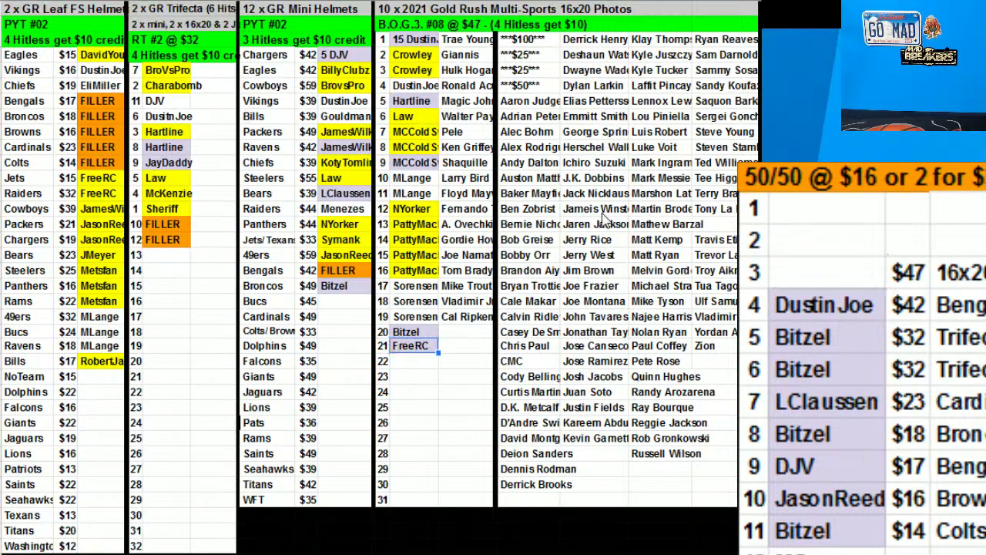
pyautogui.moveTo(892, 289); pyautogui.dragTo(420, 302)
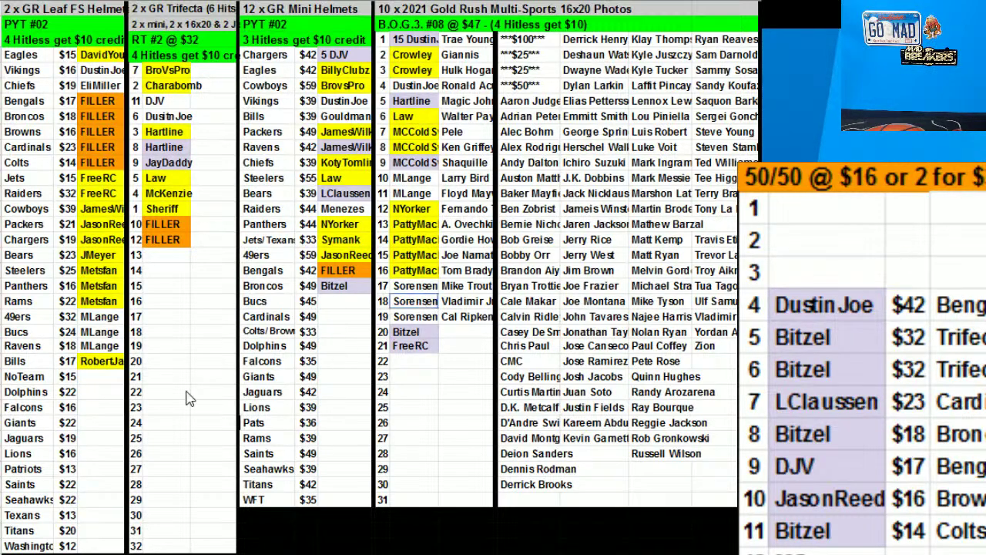
pyautogui.click(80, 392)
pyautogui.hotkey('ctrl', 'v')
pyautogui.click(91, 484)
pyautogui.hotkey('ctrl', 'v')
pyautogui.press('Return')
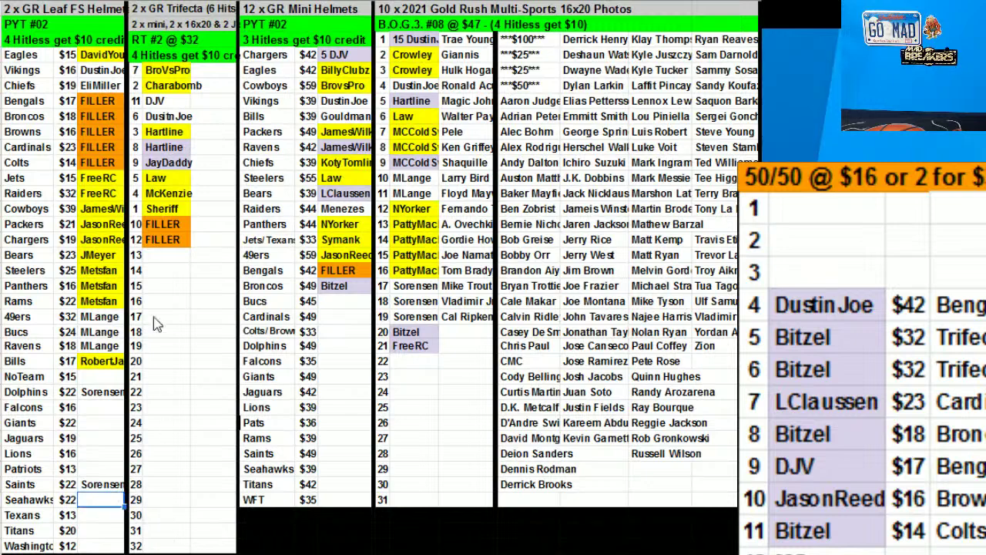
pyautogui.hotkey('ctrl', 'v')
# Sort the Leaf team list by column C (owner names) and copy the fourth 50/50 winner
pyautogui.moveTo(38, 65); pyautogui.dragTo(87, 461)
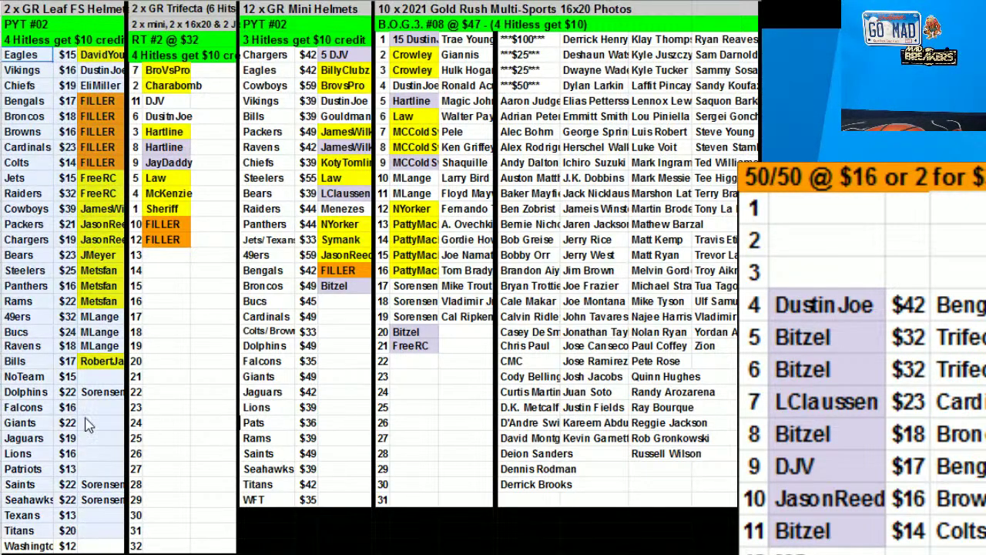
pyautogui.rightClick(80, 314)
pyautogui.click(156, 385)
pyautogui.click(470, 266)
pyautogui.click(470, 315)
pyautogui.click(699, 368)
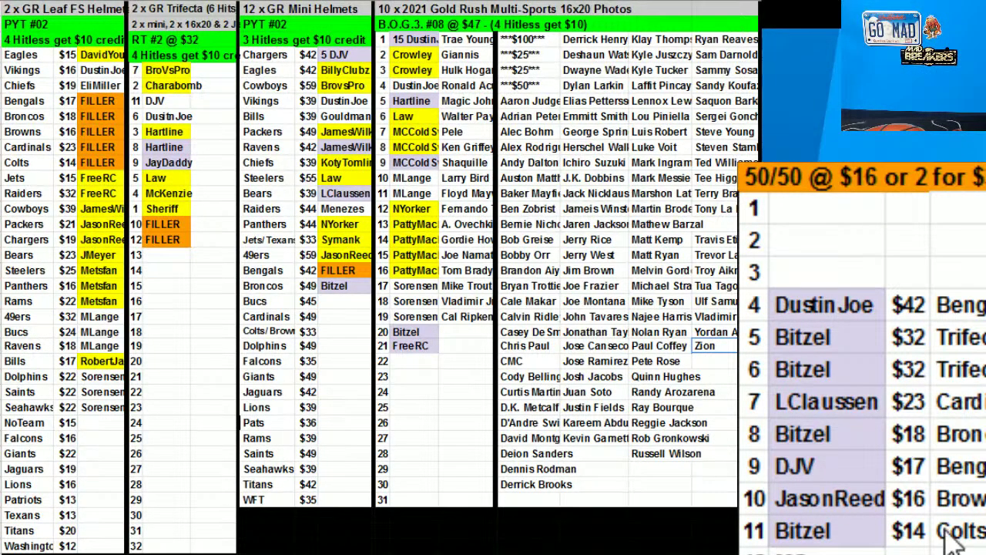
pyautogui.click(838, 309)
pyautogui.hotkey('ctrl', 'c')
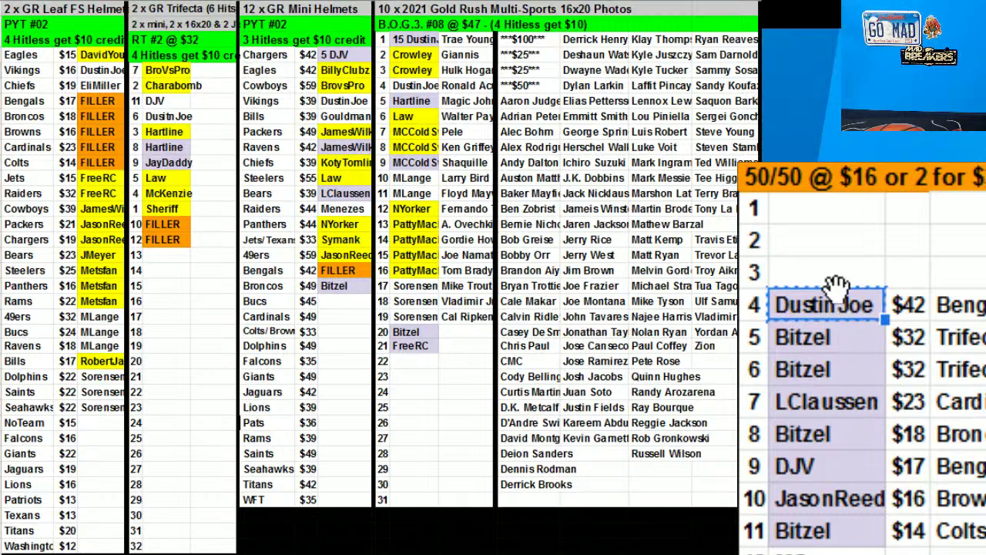
# Move the fourth winner into Leaf Bengals, clear 50/50 row 4, and cut the fifth winner
pyautogui.click(113, 100)
pyautogui.hotkey('ctrl', 'v')
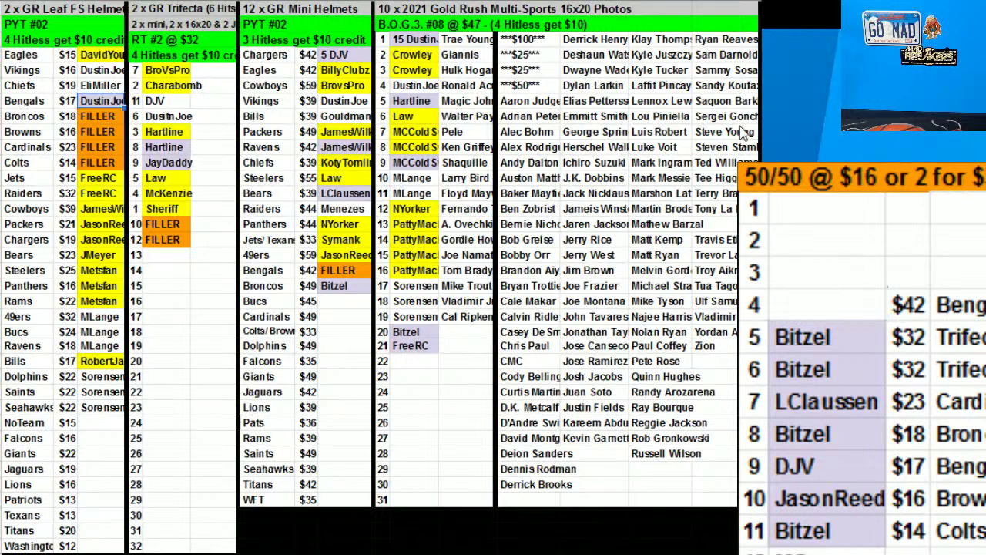
pyautogui.click(908, 304)
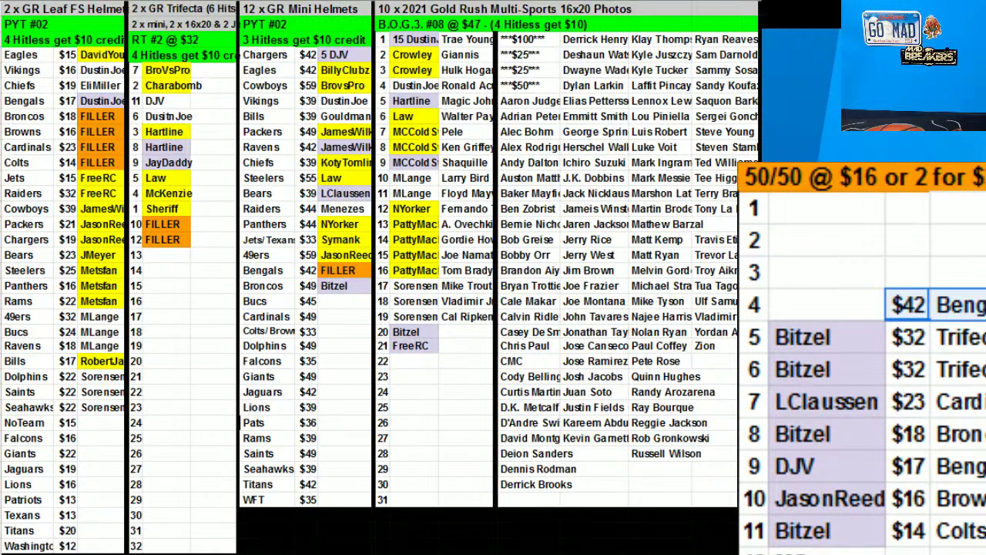
pyautogui.press('Delete')
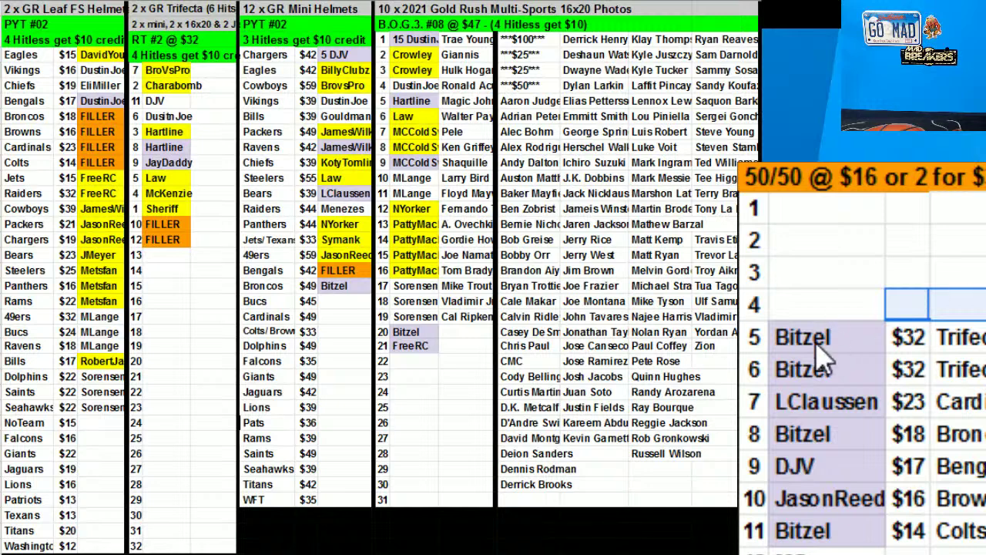
pyautogui.click(819, 359)
pyautogui.hotkey('ctrl', 'x')
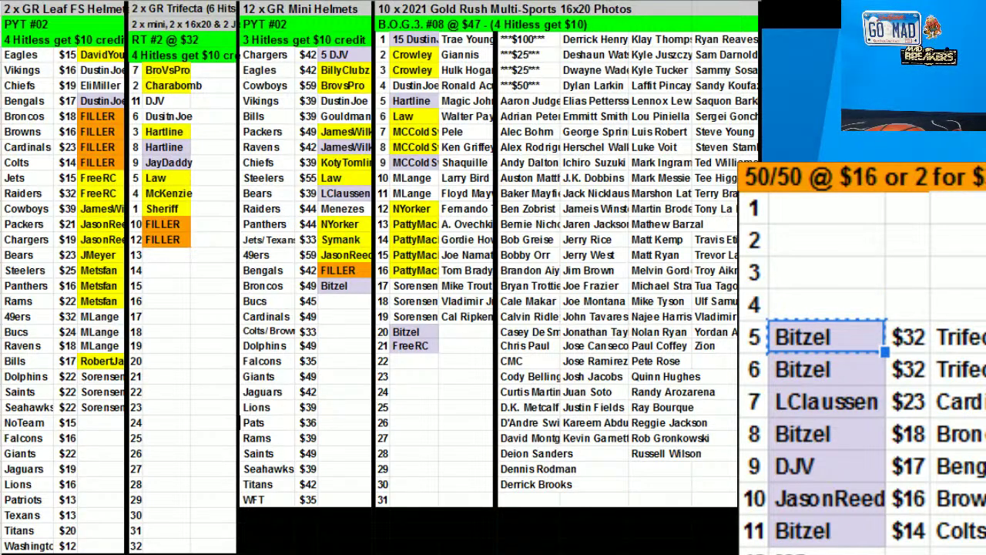
# Place Luis Robert beside Gold Rush row 21 and select Gold Rush rows 1–21 for sorting
pyautogui.click(706, 245)
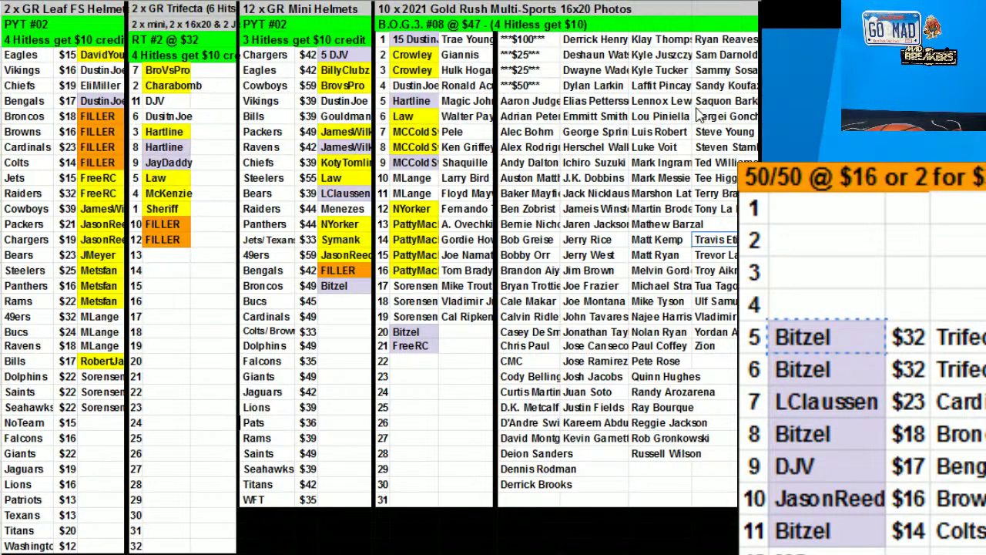
pyautogui.click(663, 130)
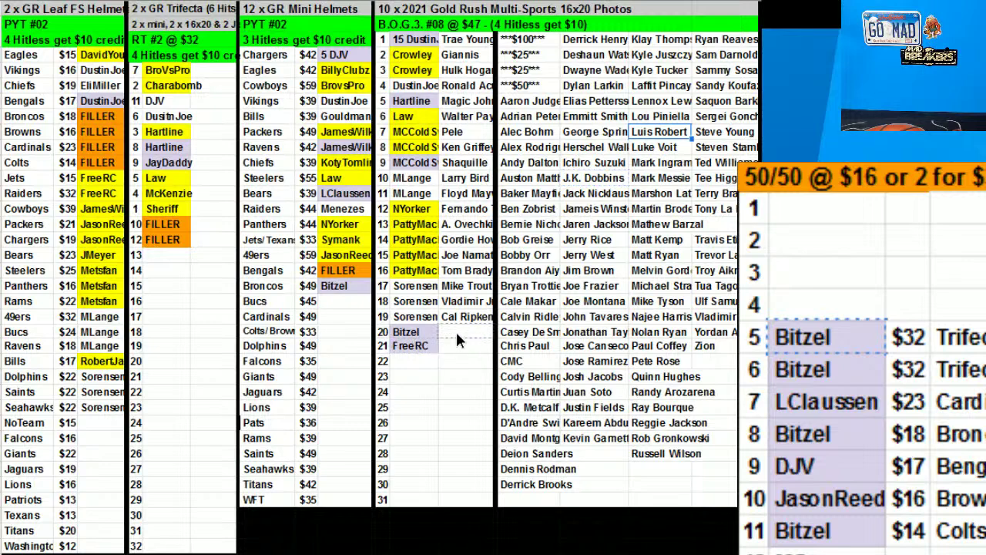
pyautogui.moveTo(461, 350); pyautogui.dragTo(461, 351)
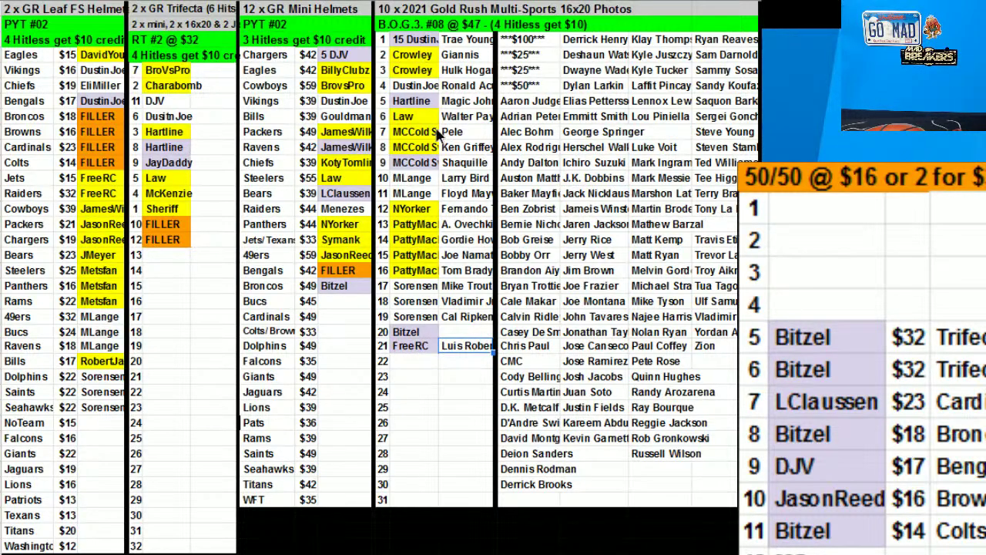
pyautogui.moveTo(422, 40); pyautogui.dragTo(464, 353)
pyautogui.rightClick(463, 353)
pyautogui.click(586, 382)
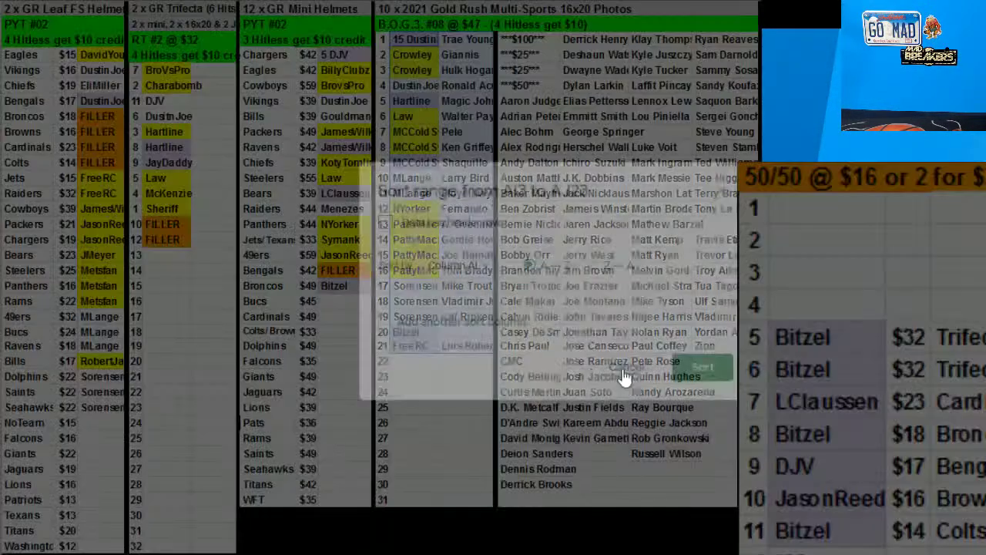
# Sort Gold Rush rows 1–21 by name and remove the leading '15 ' from row 1's name
pyautogui.click(702, 368)
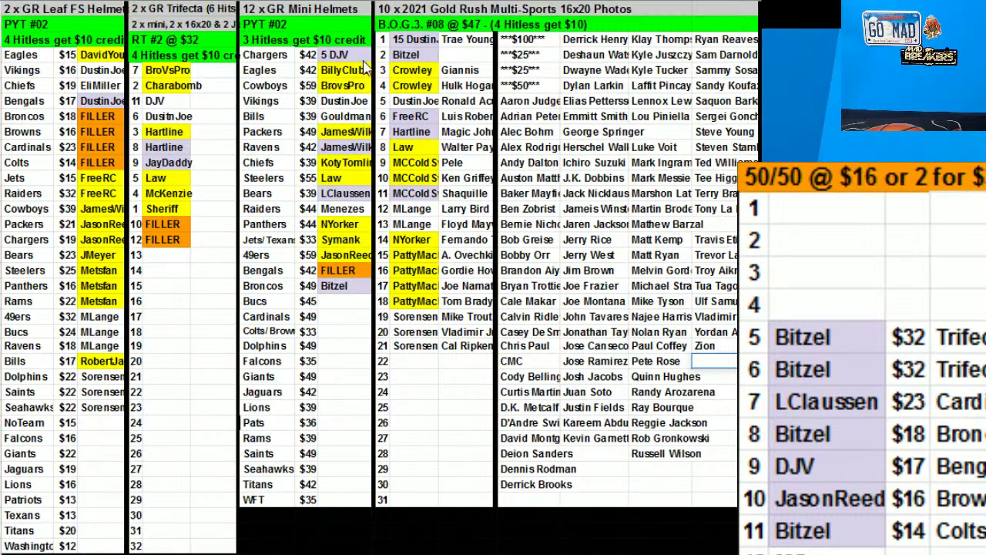
pyautogui.click(400, 43)
pyautogui.doubleClick(400, 43)
pyautogui.press('Home')
pyautogui.press('Delete')
pyautogui.press('Delete')
pyautogui.press('Delete')
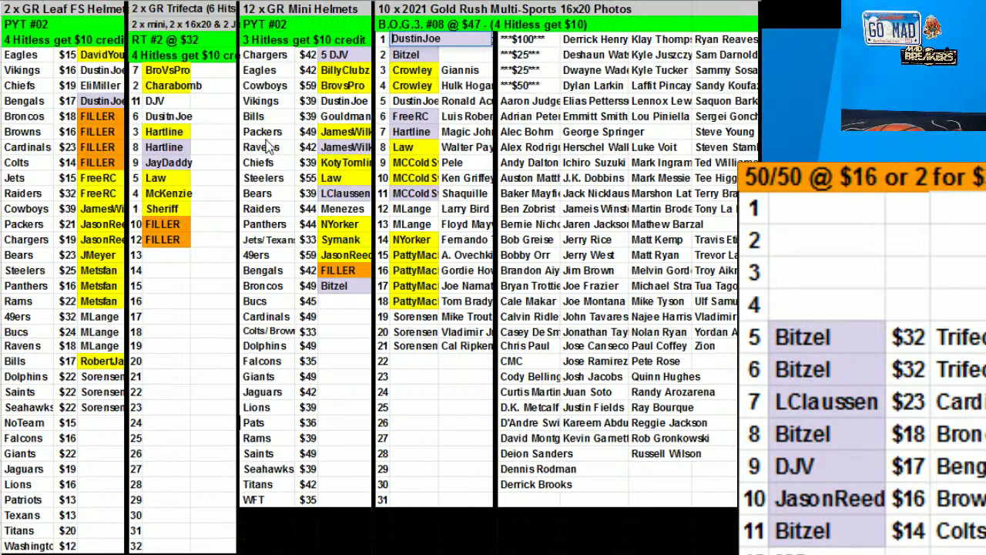
pyautogui.click(209, 285)
# Move the Leaf Bengals buyer to Mini Helmets Cardinals, restoring FILLER in Leaf Bengals
pyautogui.click(102, 107)
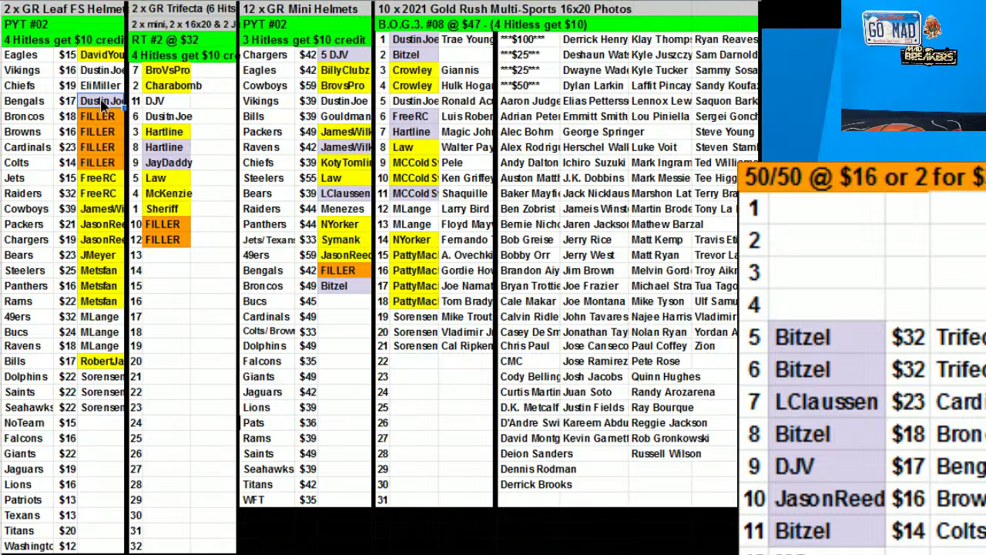
pyautogui.click(339, 271)
pyautogui.hotkey('ctrl', 'v')
pyautogui.click(115, 119)
pyautogui.hotkey('ctrl', 'c')
pyautogui.click(108, 101)
pyautogui.hotkey('ctrl', 'v')
pyautogui.click(340, 270)
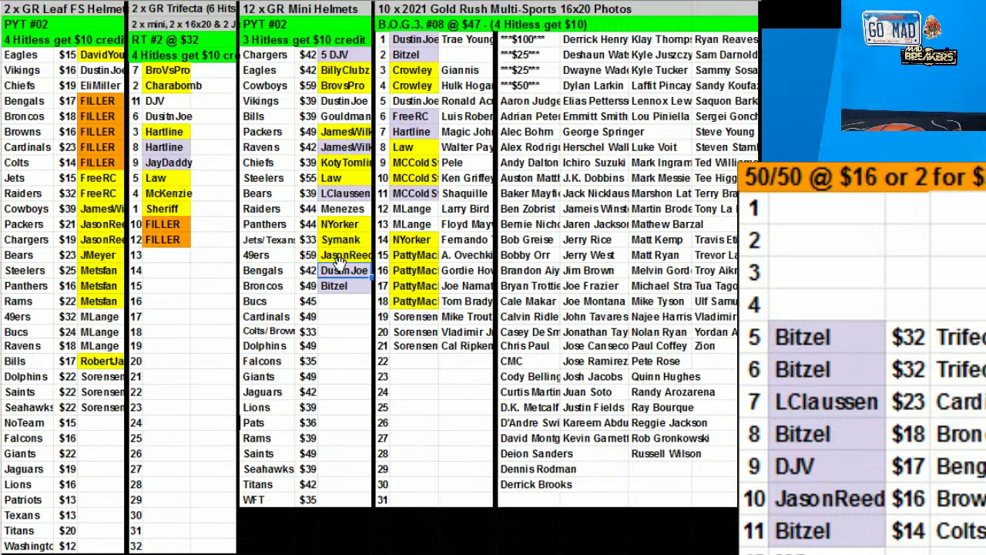
pyautogui.moveTo(353, 323); pyautogui.dragTo(353, 320)
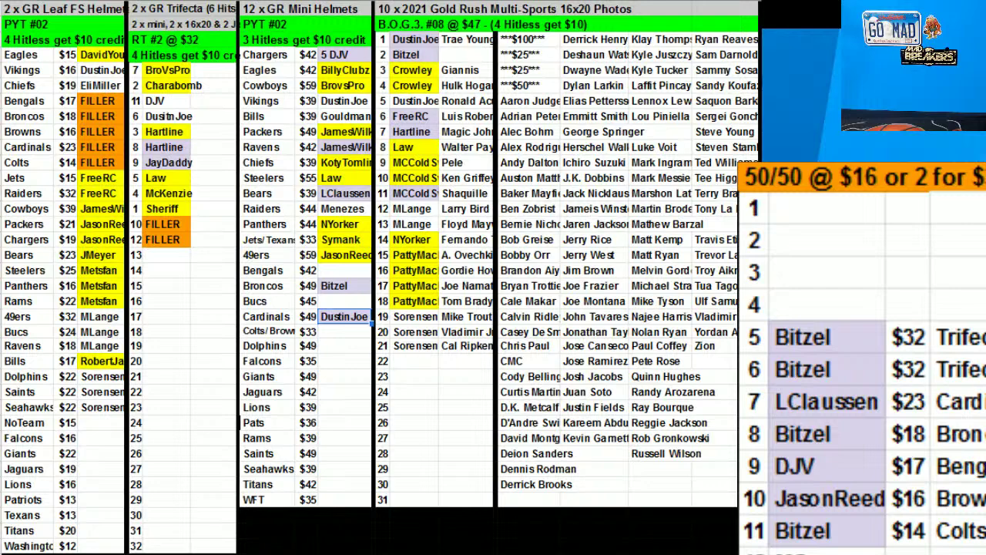
pyautogui.click(102, 70)
pyautogui.click(570, 54)
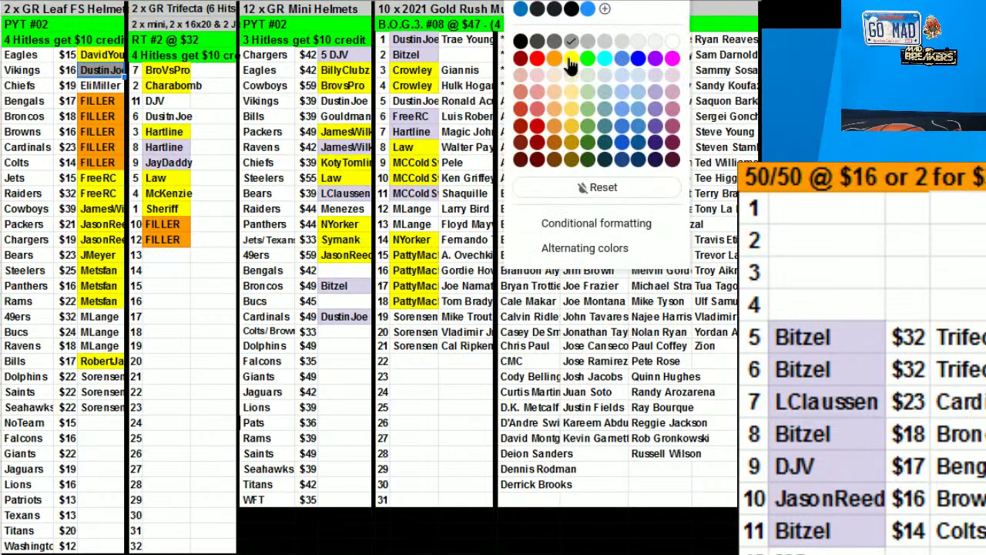
pyautogui.click(571, 67)
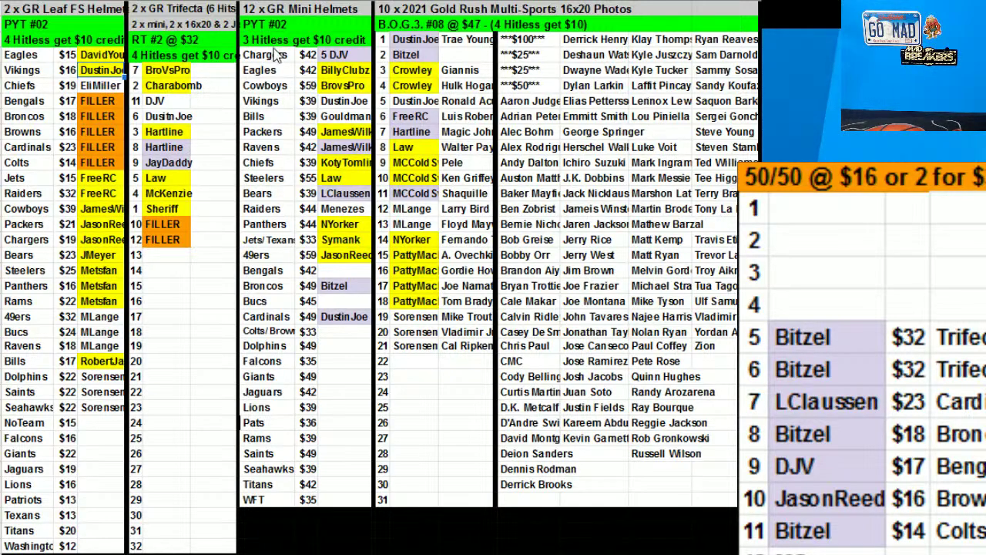
pyautogui.click(188, 119)
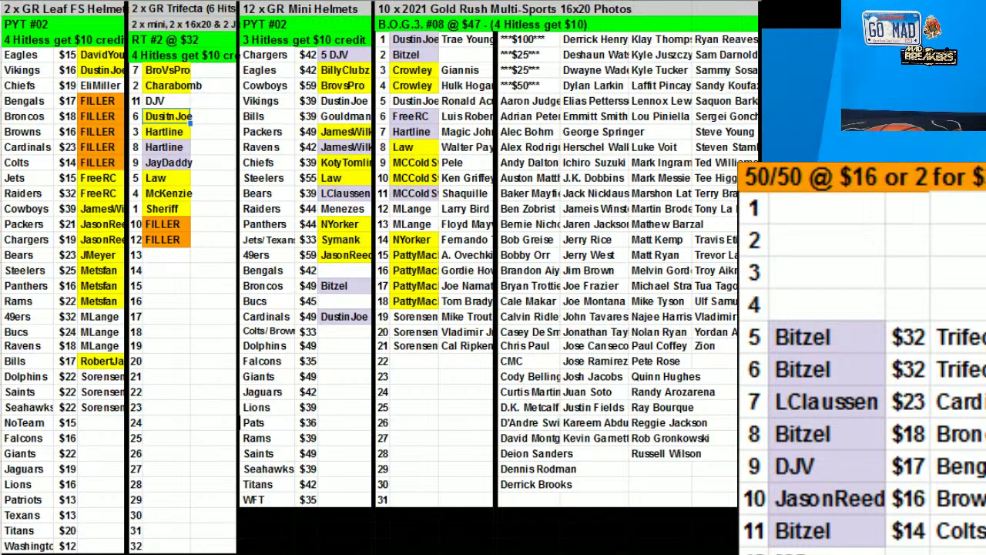
# Move the row 5 50/50 winner onto Trifecta FILLER spot 10
pyautogui.click(343, 101)
pyautogui.click(593, 67)
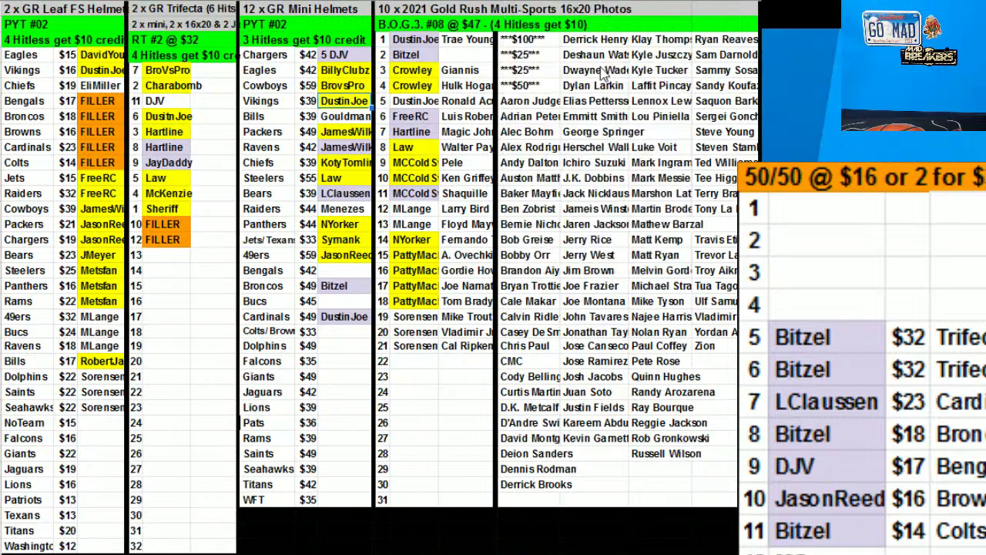
pyautogui.click(817, 370)
pyautogui.click(819, 336)
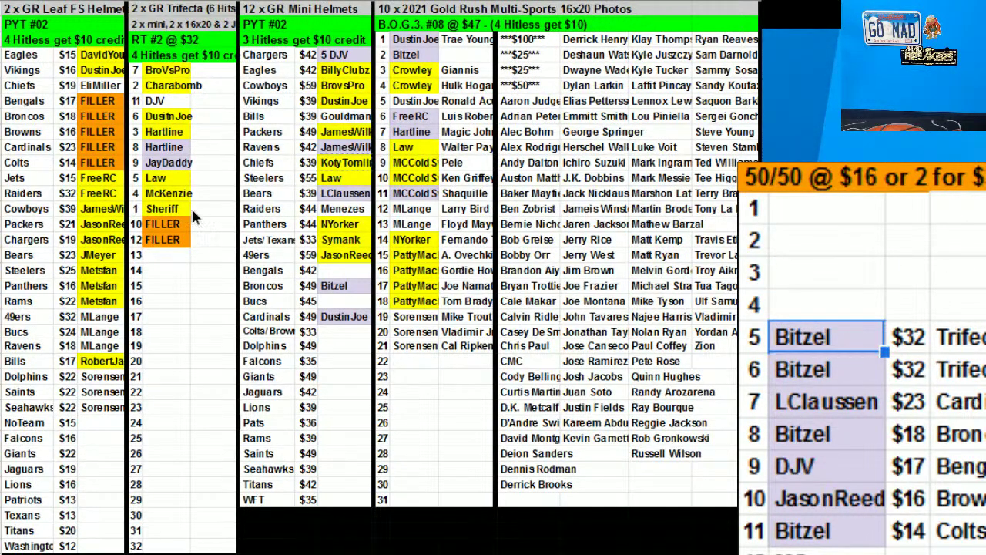
pyautogui.press('Delete')
pyautogui.click(816, 362)
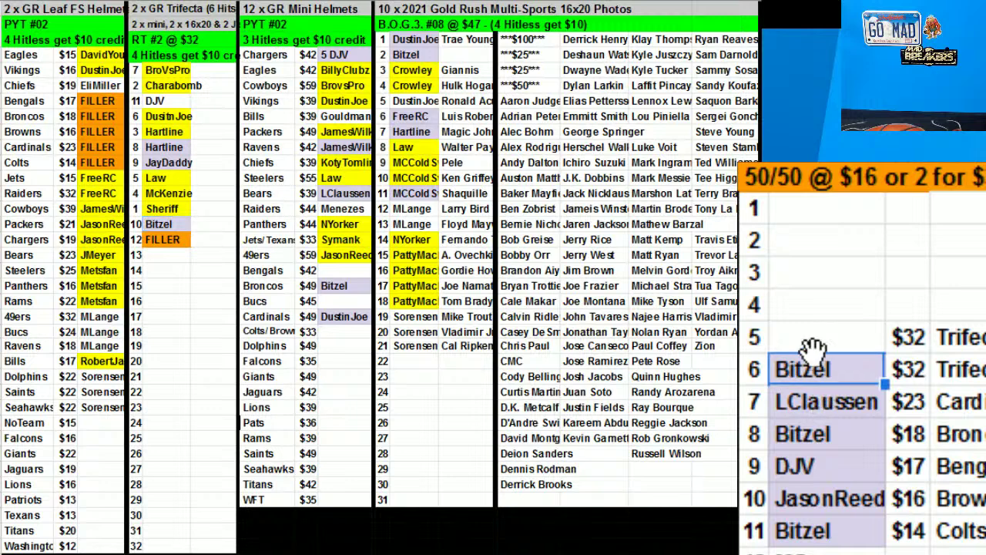
# Paste winners over Trifecta FILLER spot 12 and the Cardinals slot, then clear 50/50 rows 5–7
pyautogui.click(184, 116)
pyautogui.click(175, 240)
pyautogui.hotkey('ctrl', 'v')
pyautogui.click(843, 413)
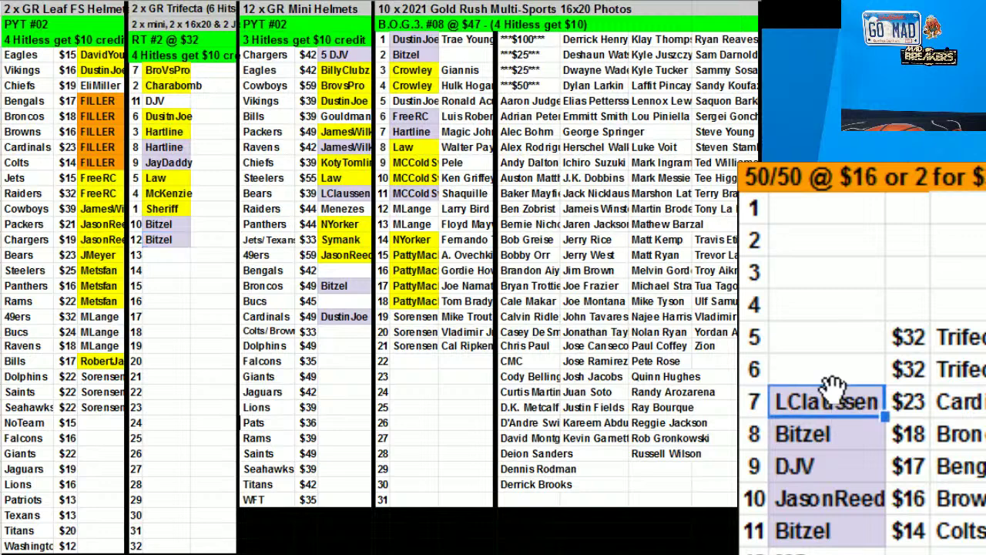
pyautogui.click(98, 148)
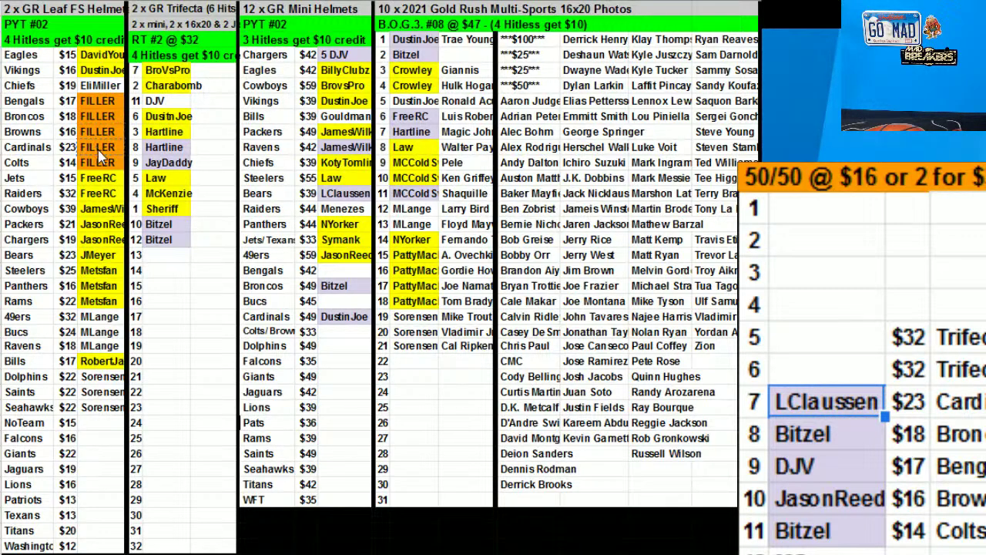
pyautogui.hotkey('ctrl', 'v')
pyautogui.click(908, 336)
pyautogui.moveTo(907, 337); pyautogui.dragTo(948, 401)
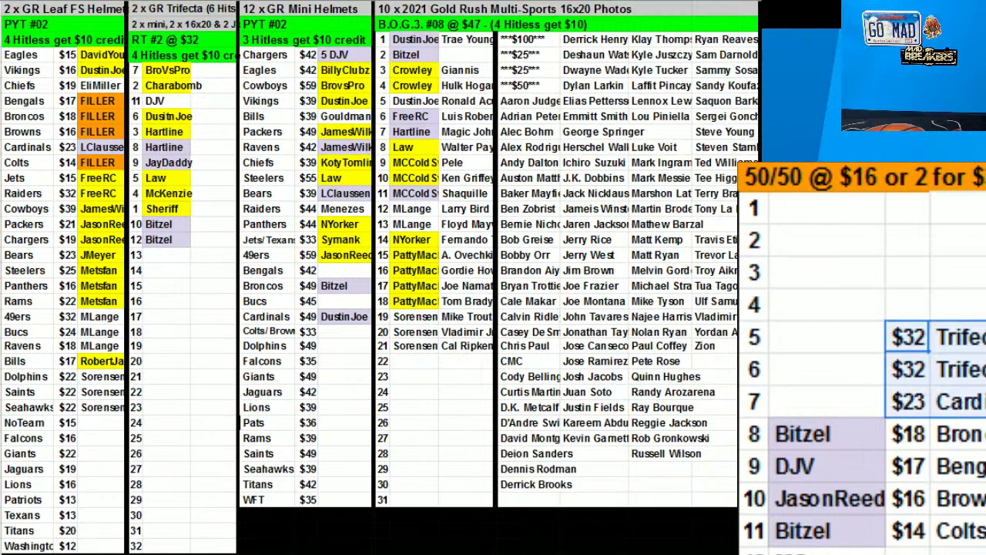
pyautogui.hotkey('ctrl', 'x')
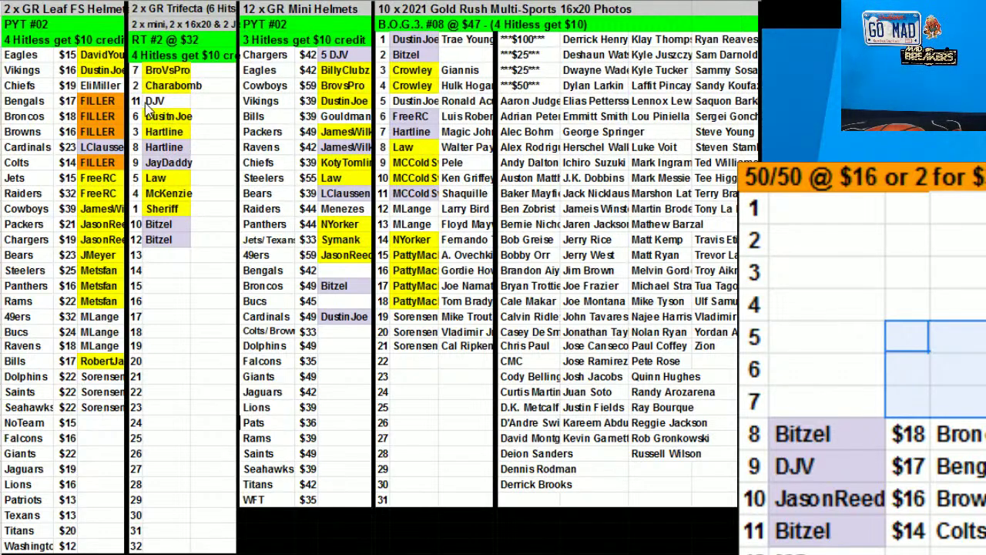
# Fill BOGO slot 5's buyer cell yellow to mark it owned
pyautogui.click(424, 107)
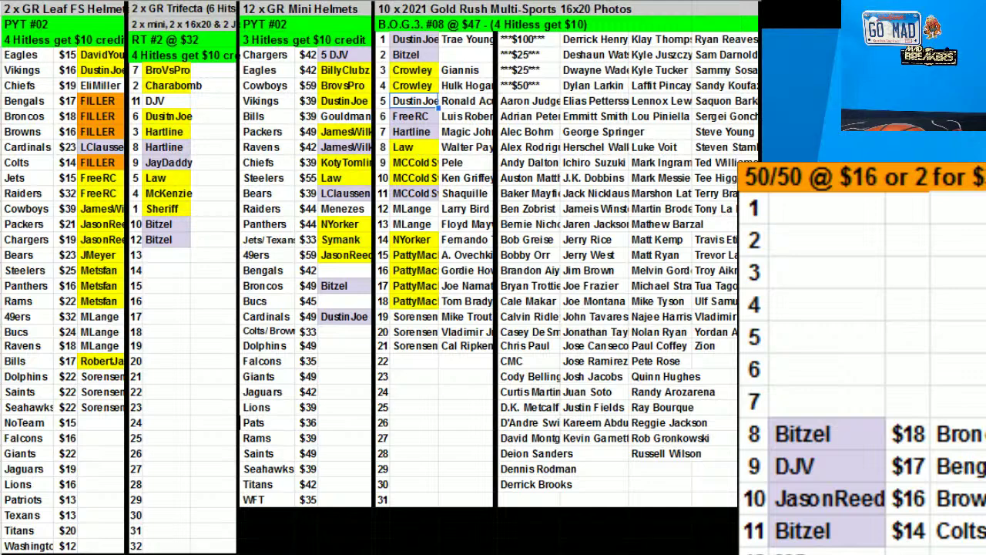
pyautogui.click(465, 209)
pyautogui.click(422, 108)
pyautogui.click(554, 21)
pyautogui.click(539, 108)
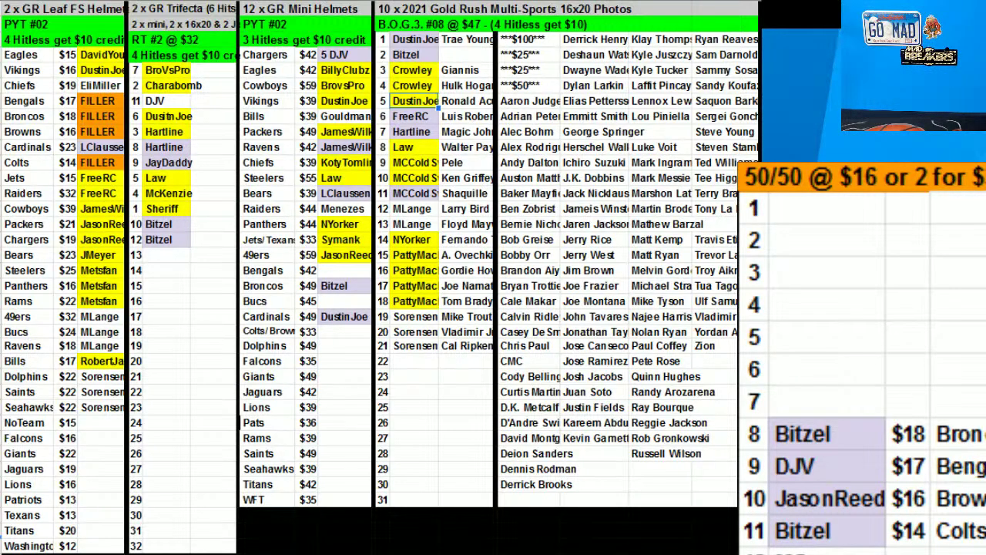
# Paste the buyer into BOGO slot 22 and place a checklist player beside it
pyautogui.click(415, 360)
pyautogui.hotkey('ctrl', 'v')
pyautogui.click(708, 257)
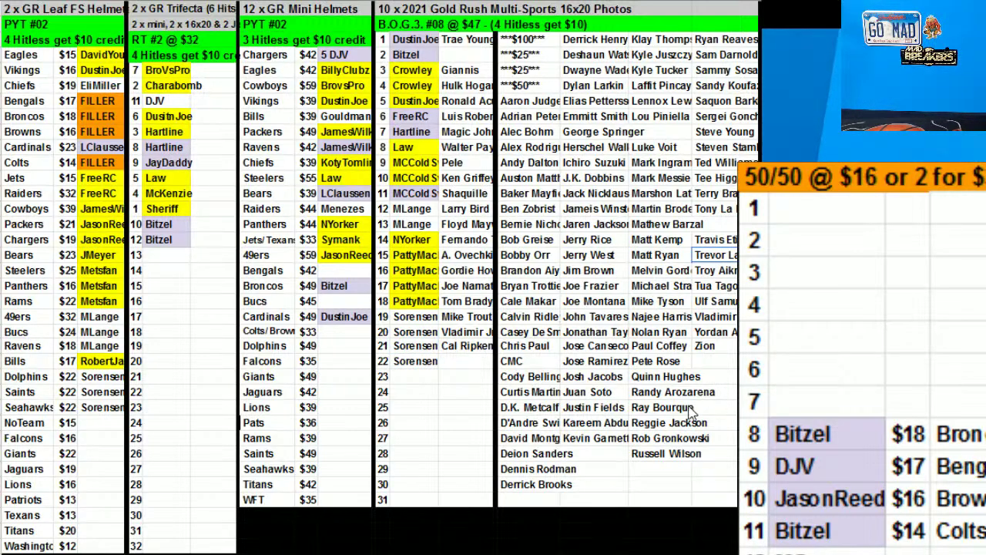
pyautogui.click(670, 436)
pyautogui.moveTo(670, 431); pyautogui.dragTo(462, 370)
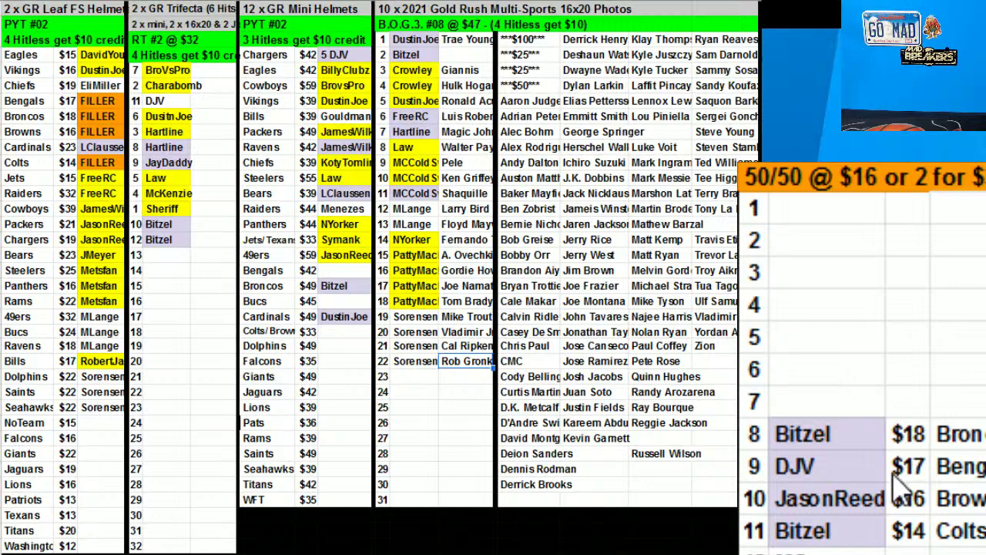
# Move the row 8 50/50 winner onto the Broncos FILLER slot and clear row 8
pyautogui.click(841, 431)
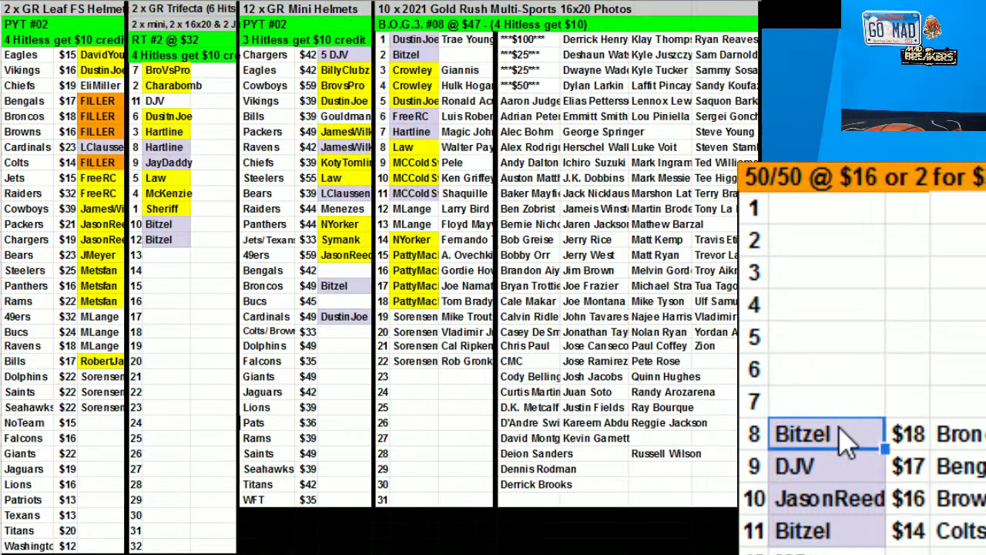
pyautogui.moveTo(824, 431)
pyautogui.mouseDown()
pyautogui.moveTo(759, 408)
pyautogui.moveTo(809, 431)
pyautogui.mouseUp()
pyautogui.moveTo(146, 114); pyautogui.dragTo(108, 122)
pyautogui.moveTo(898, 434); pyautogui.dragTo(963, 434)
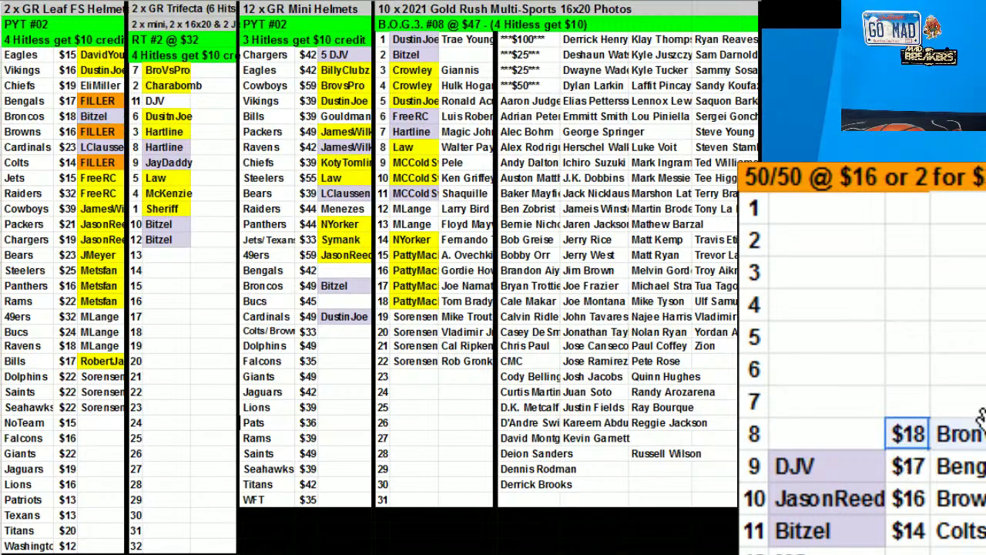
pyautogui.press('Delete')
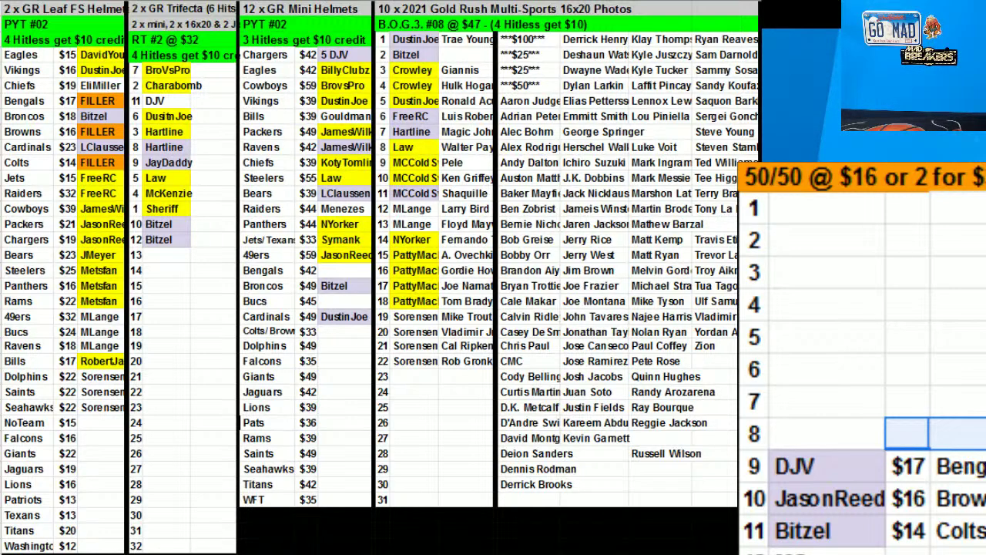
pyautogui.click(805, 470)
pyautogui.hotkey('ctrl', 'c')
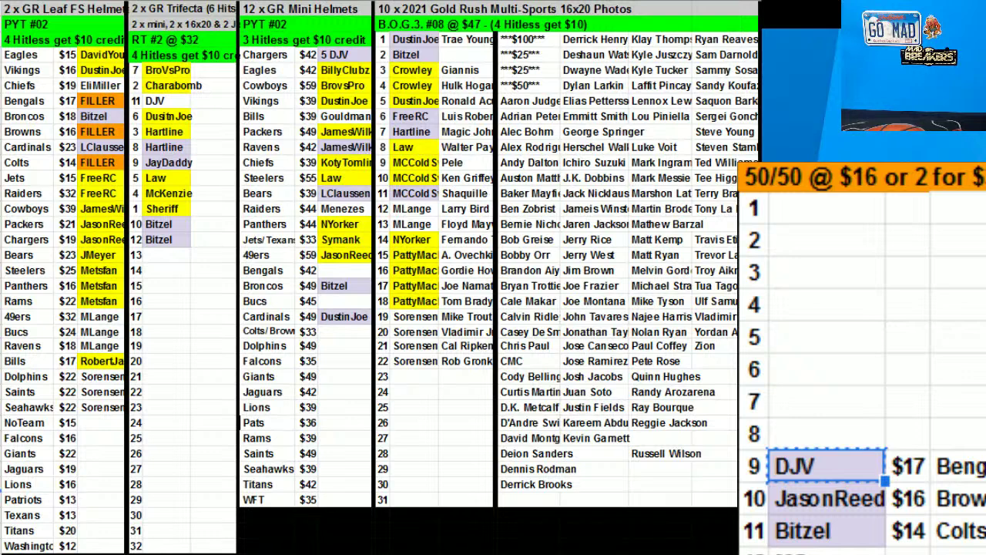
pyautogui.click(713, 317)
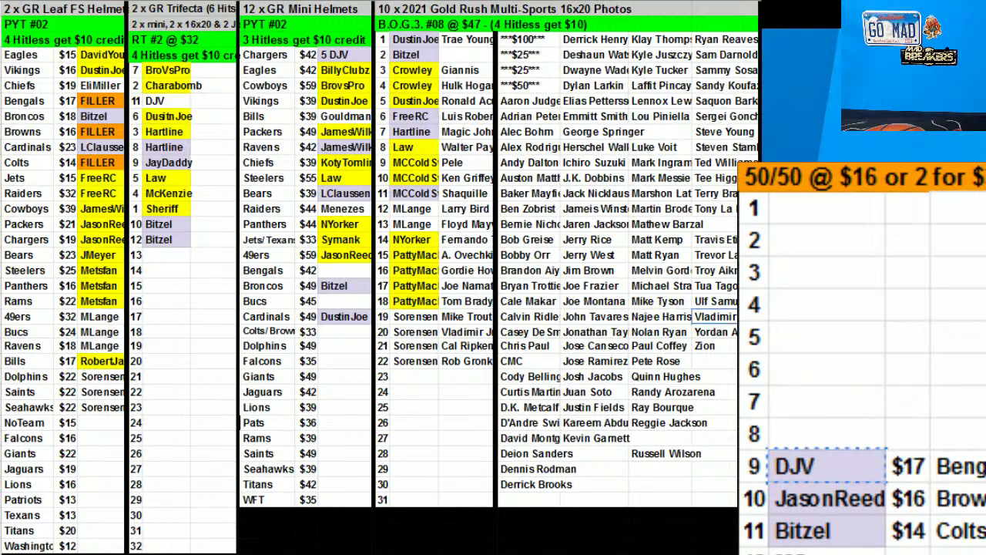
# Place a checklist player beside BOGO slot 2 and paste the row 9 winner onto Bengals FILLER
pyautogui.moveTo(731, 173); pyautogui.dragTo(478, 66)
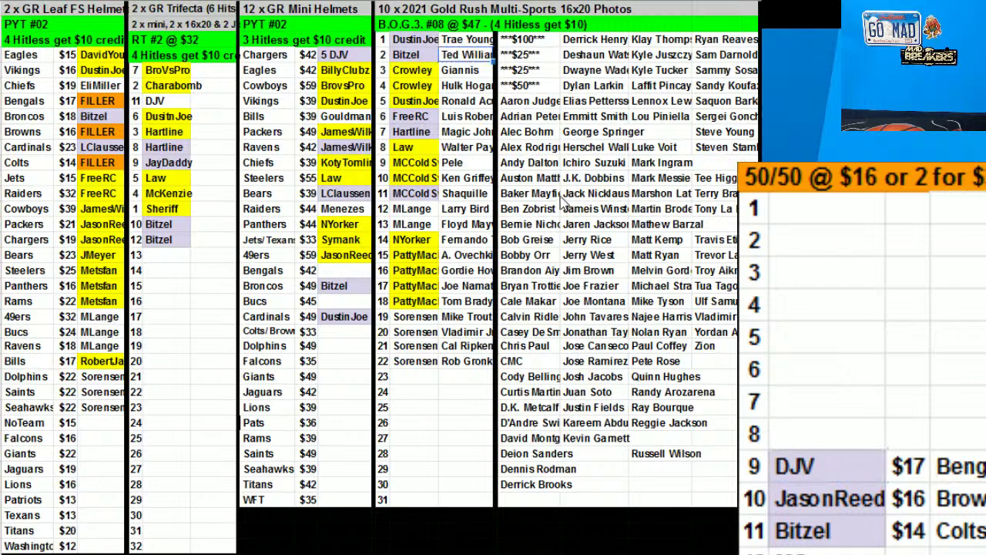
pyautogui.click(852, 472)
pyautogui.hotkey('ctrl', 'x')
pyautogui.click(94, 101)
pyautogui.hotkey('ctrl', 'v')
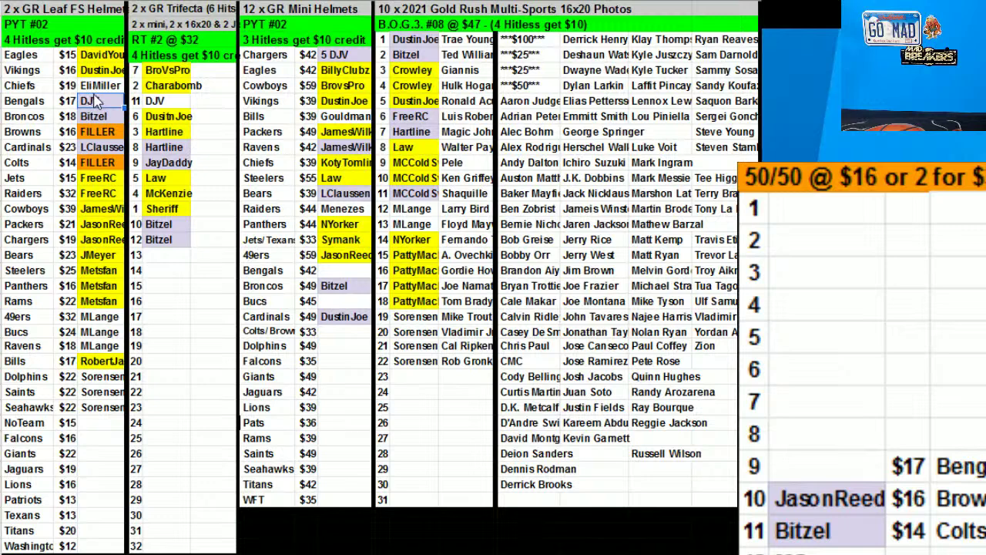
# Move the winner to the Mini Helmets Saints spot, prefix it with 32, and clear row 9
pyautogui.click(265, 376)
pyautogui.hotkey('ctrl', 'c')
pyautogui.moveTo(341, 456); pyautogui.dragTo(343, 456)
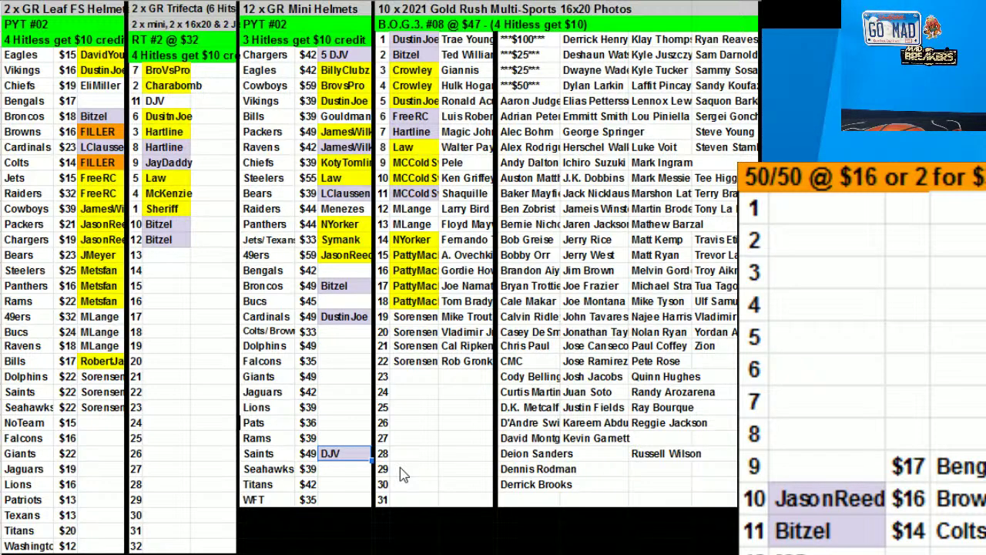
pyautogui.doubleClick(326, 457)
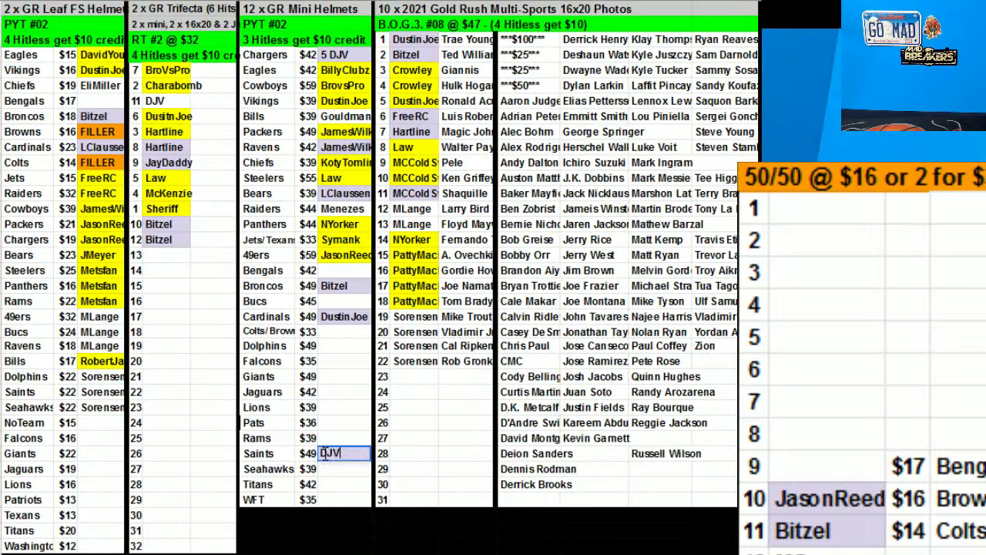
pyautogui.click(323, 453)
pyautogui.write('32')
pyautogui.moveTo(909, 466); pyautogui.dragTo(967, 435)
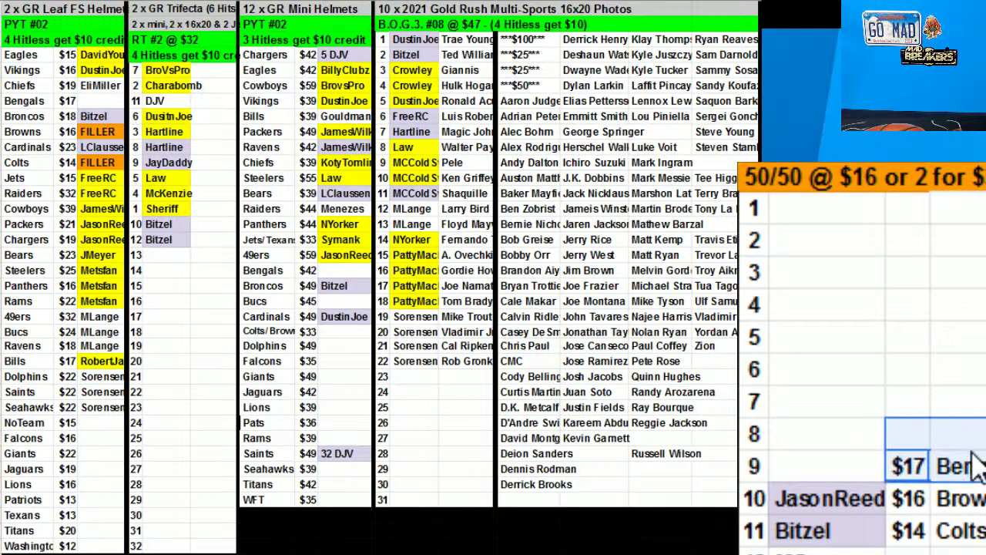
pyautogui.press('Delete')
# Copy the row 10 50/50 winner and select the Leaf FS team list
pyautogui.click(833, 501)
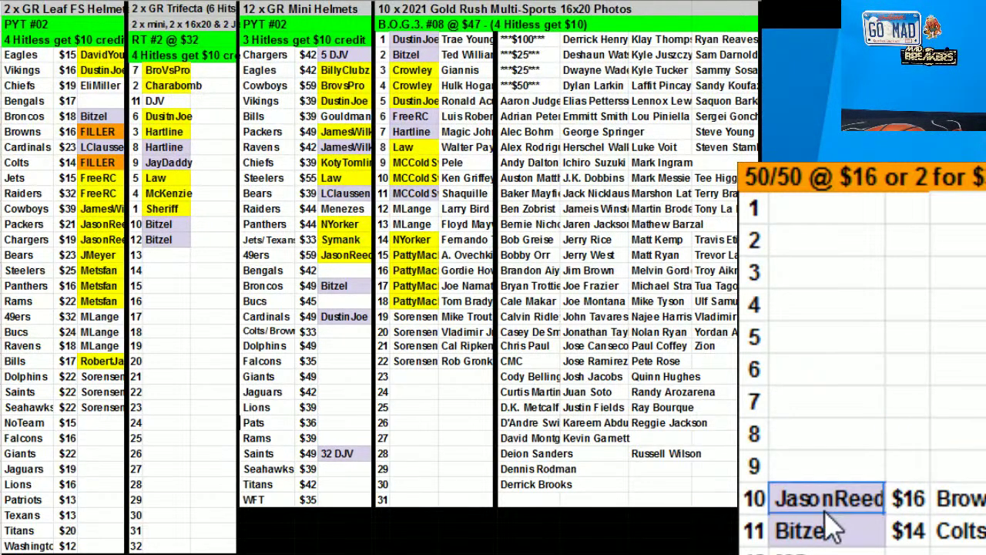
pyautogui.hotkey('ctrl', 'c')
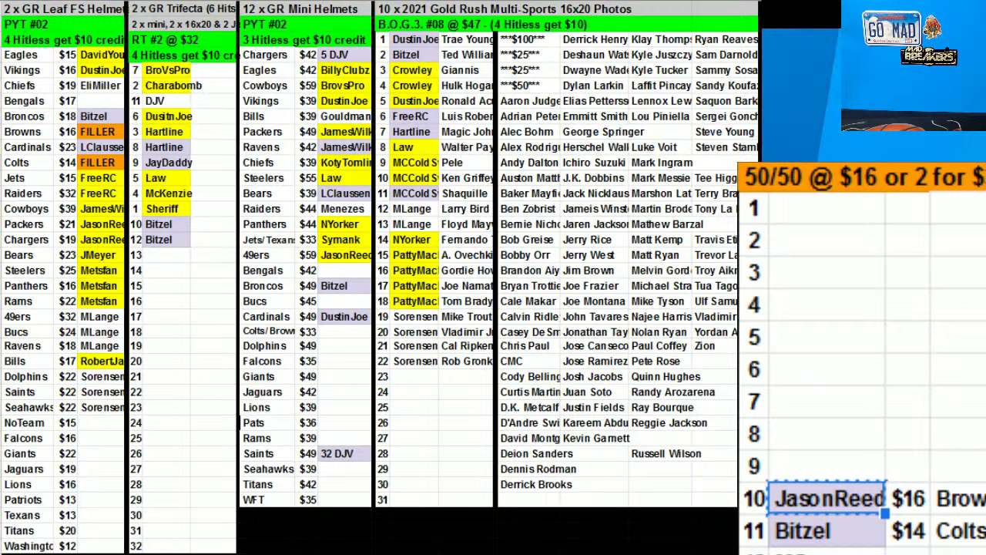
pyautogui.moveTo(31, 55); pyautogui.dragTo(92, 494)
# Sort the Leaf FS team list by column C, the buyer names
pyautogui.rightClick(77, 486)
pyautogui.click(162, 386)
pyautogui.click(689, 361)
pyautogui.rightClick(23, 91)
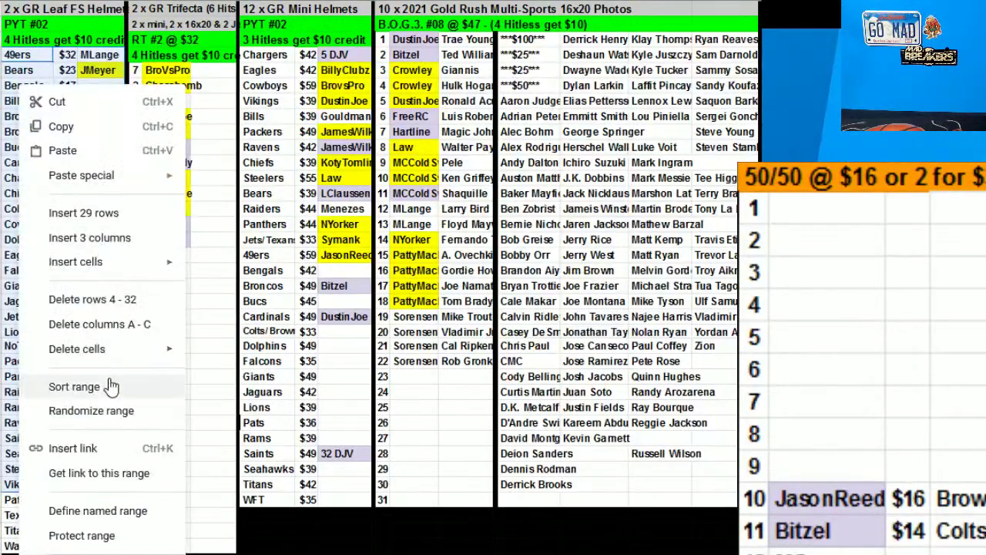
pyautogui.click(77, 386)
pyautogui.click(449, 265)
pyautogui.click(473, 315)
pyautogui.click(694, 369)
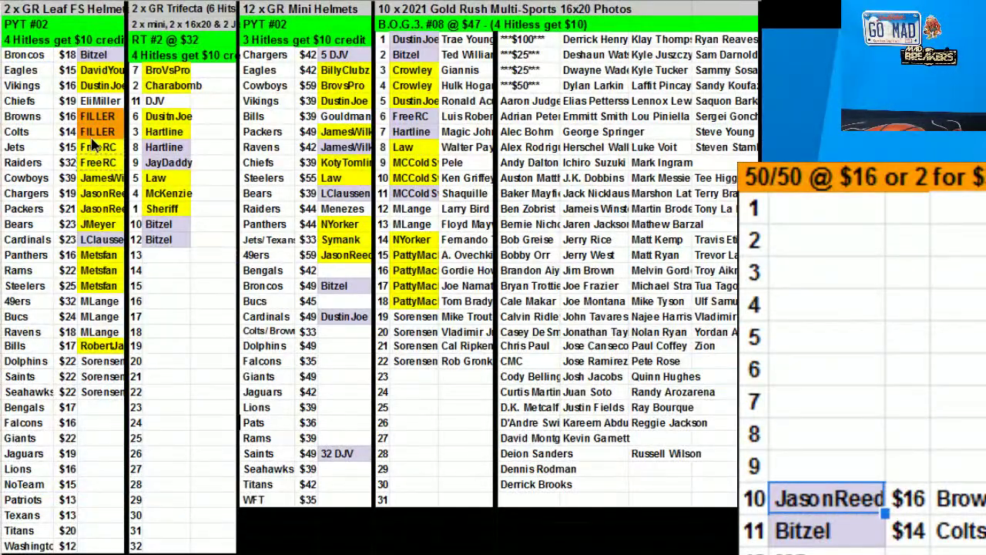
# Clear the Colts FILLER slot and move the row 11 50/50 winner onto the Browns FILLER slot
pyautogui.press('Delete')
pyautogui.click(804, 530)
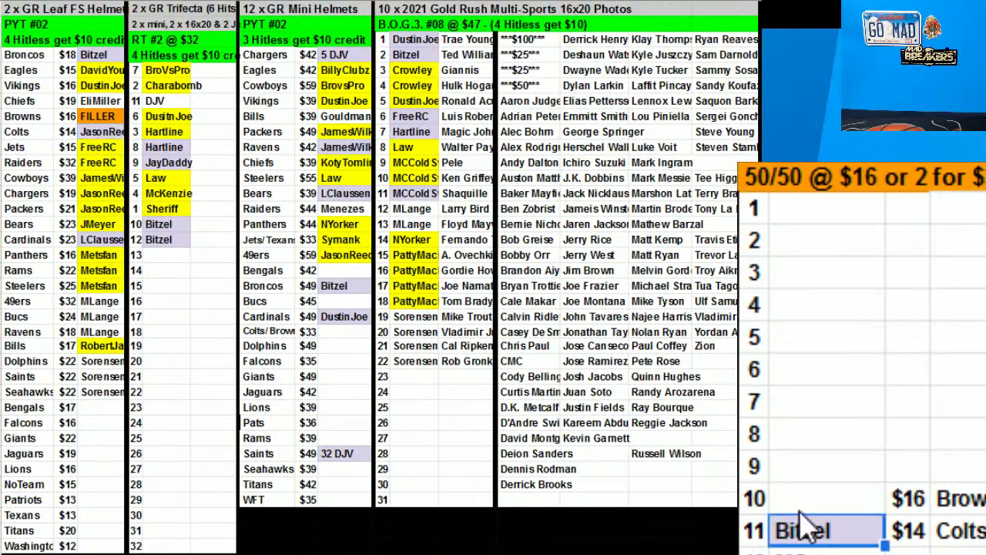
pyautogui.hotkey('ctrl', 'x')
pyautogui.click(96, 117)
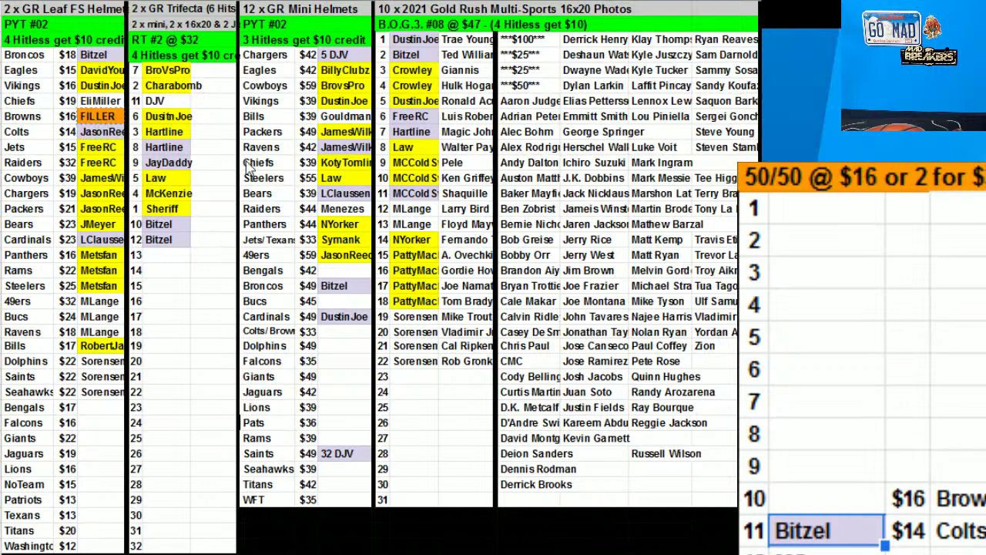
pyautogui.hotkey('ctrl', 'v')
# Re-sort the owned Leaf FS teams down to row 26 by buyer column C
pyautogui.click(37, 55)
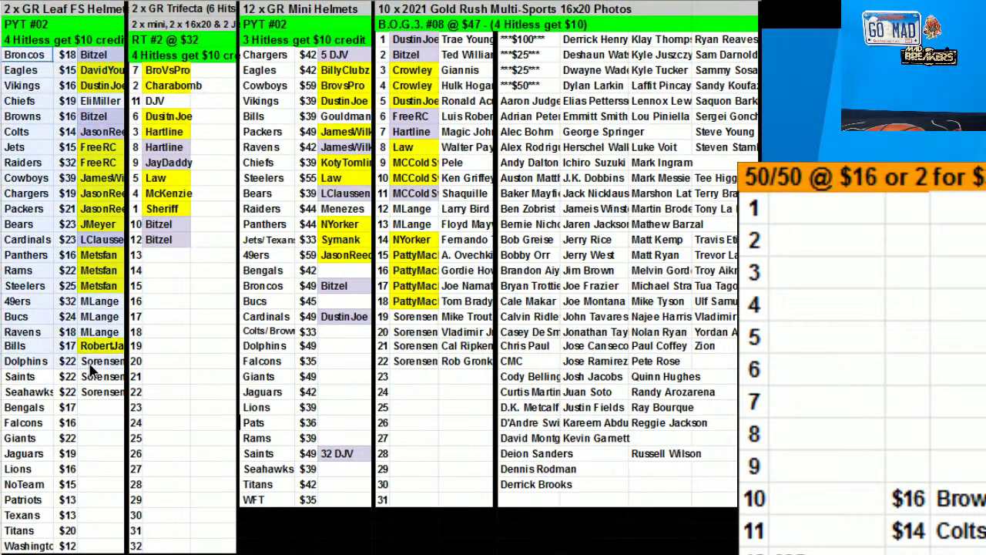
pyautogui.keyDown('shift'); pyautogui.click(96, 391); pyautogui.keyUp('shift')
pyautogui.rightClick(96, 391)
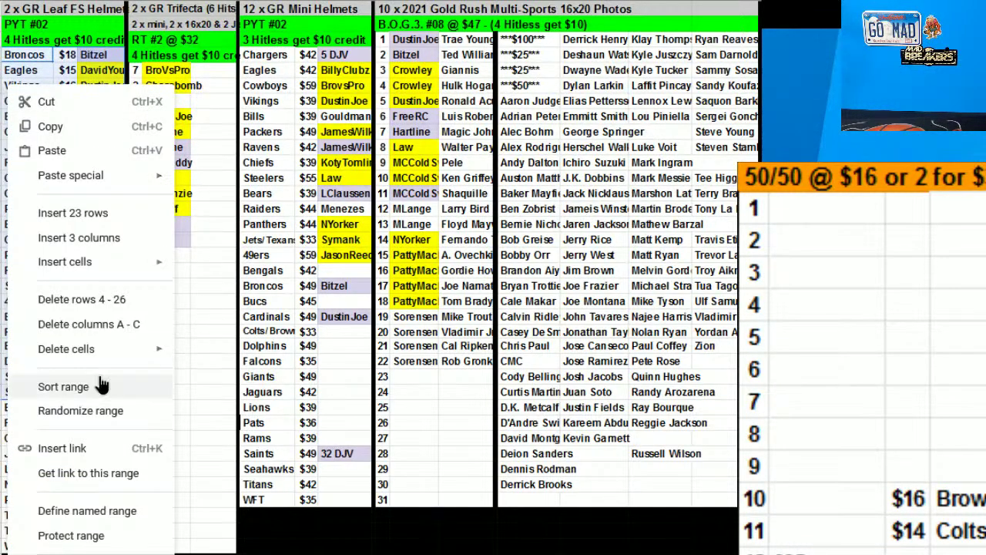
pyautogui.click(134, 383)
pyautogui.click(454, 265)
pyautogui.click(473, 314)
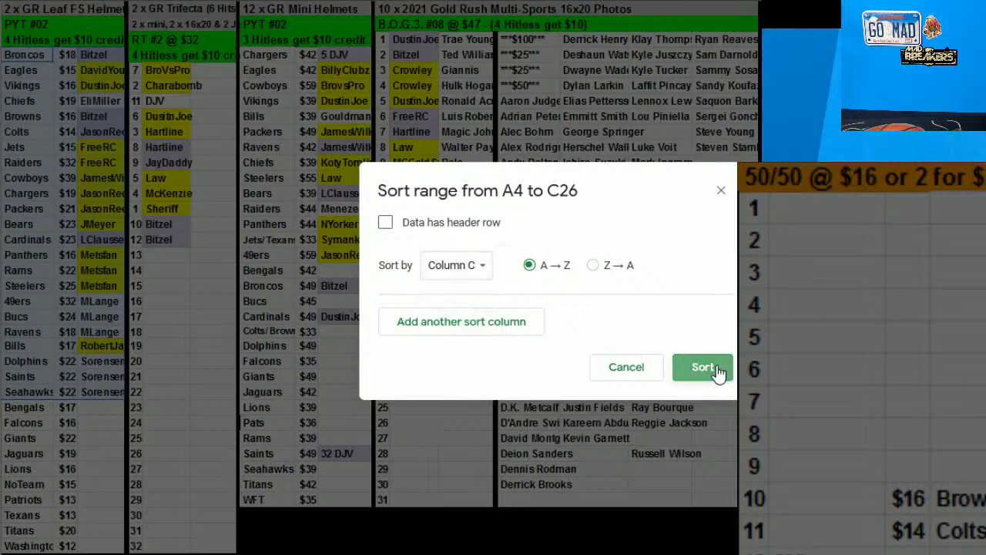
pyautogui.click(701, 368)
# Sort the Mini Helmets teams, prices and owners by owner column AF
pyautogui.moveTo(284, 59); pyautogui.dragTo(339, 456)
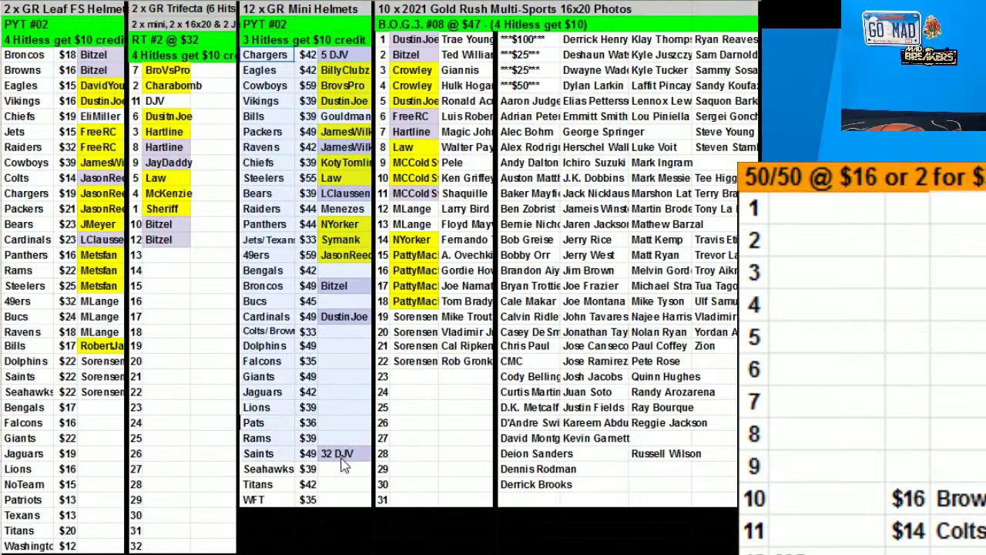
pyautogui.rightClick(349, 274)
pyautogui.click(366, 385)
pyautogui.click(455, 265)
pyautogui.click(475, 316)
pyautogui.click(686, 367)
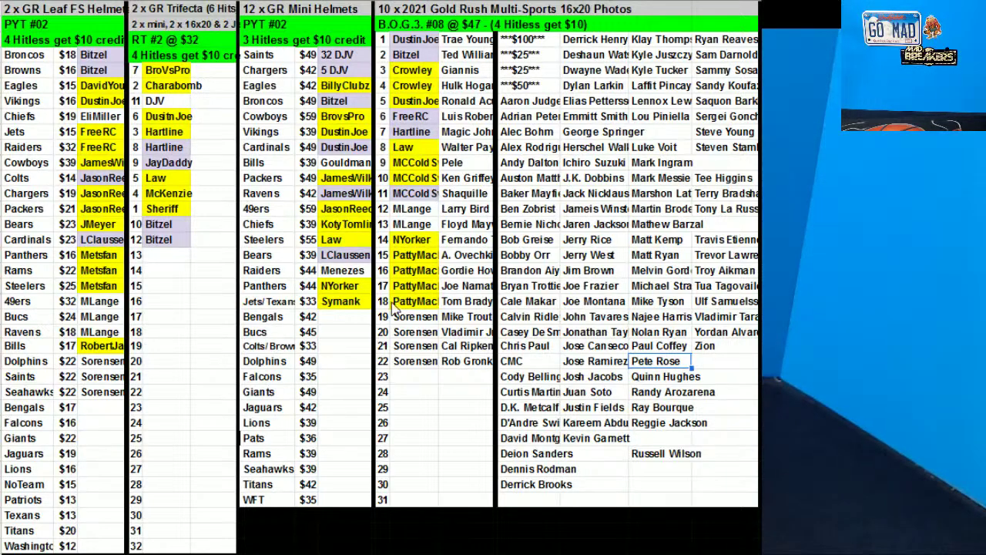
# Fill photo slots 19–22 yellow and paste that fill onto the Dolphins–Seahawks owner cells
pyautogui.moveTo(417, 318); pyautogui.dragTo(416, 375)
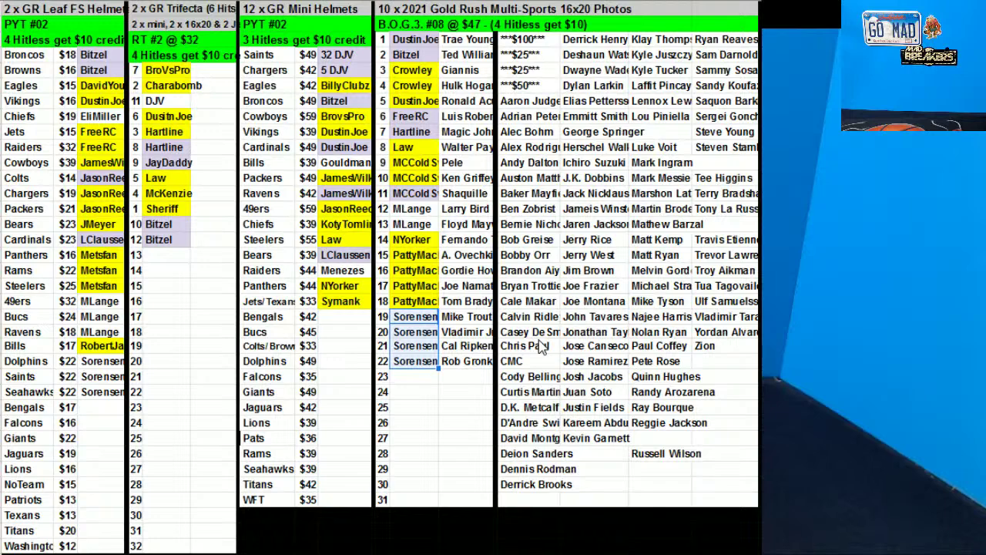
pyautogui.click(521, 2)
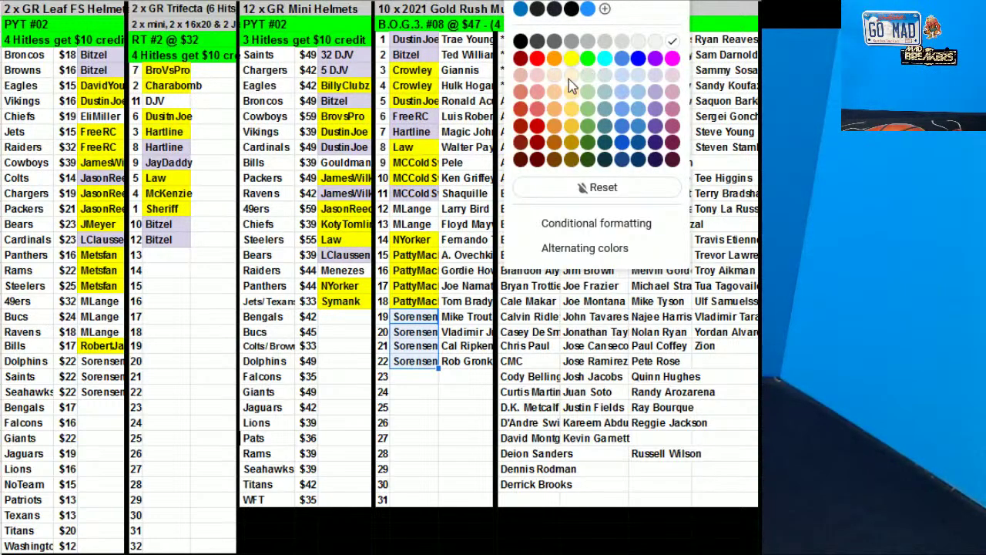
pyautogui.click(574, 59)
pyautogui.click(100, 361)
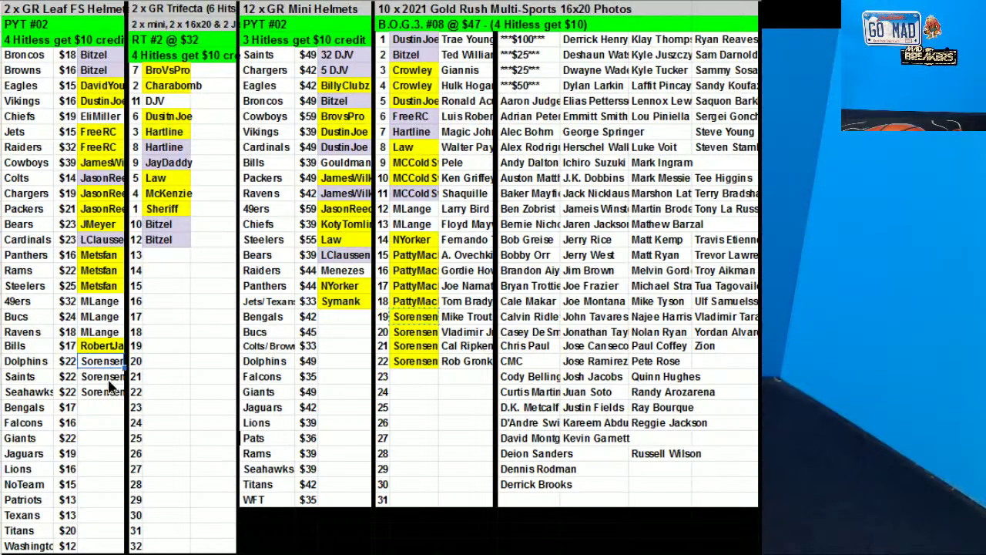
pyautogui.keyDown('shift'); pyautogui.click(111, 389); pyautogui.keyUp('shift')
pyautogui.hotkey('ctrl', 'v')
# Move the Broncos owner entry down onto the Browns slot
pyautogui.click(250, 318)
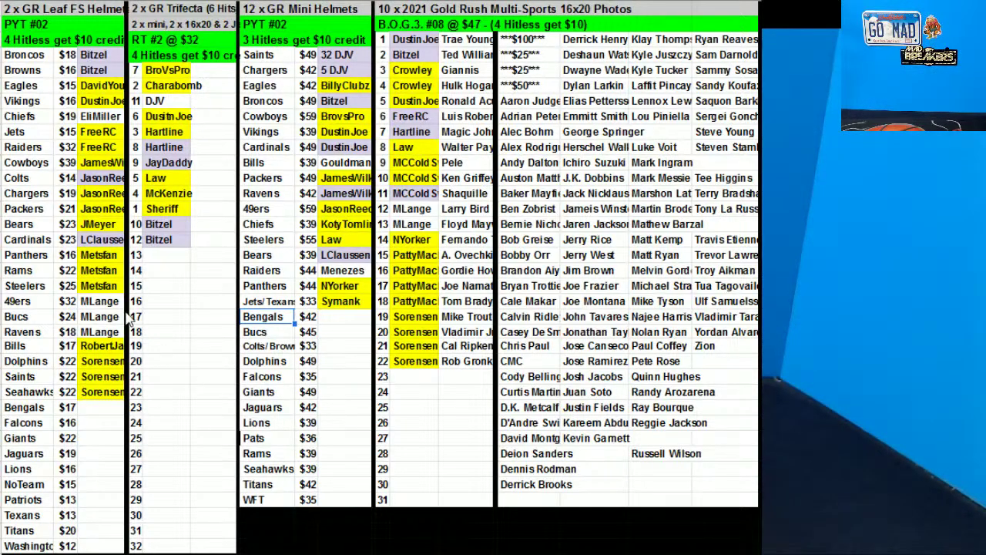
pyautogui.click(93, 51)
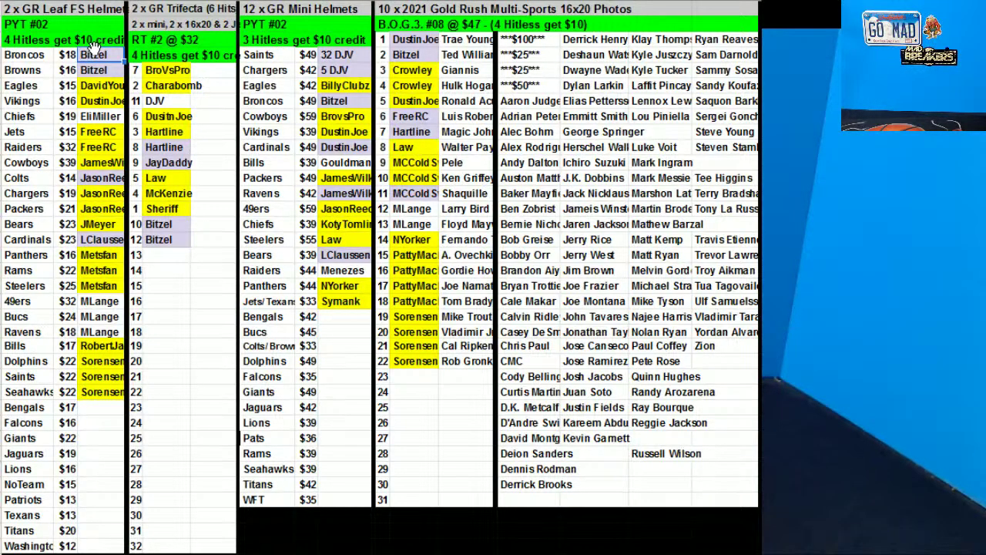
pyautogui.moveTo(92, 47); pyautogui.dragTo(93, 68)
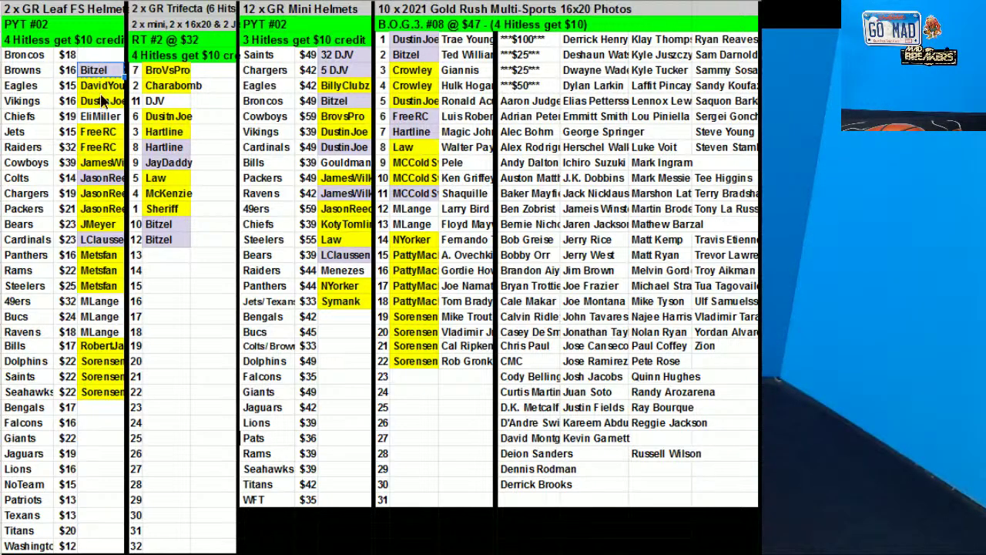
# Paste the Browns owner into Trifecta slot 13
pyautogui.click(344, 345)
pyautogui.click(210, 239)
pyautogui.click(166, 261)
pyautogui.hotkey('ctrl', 'v')
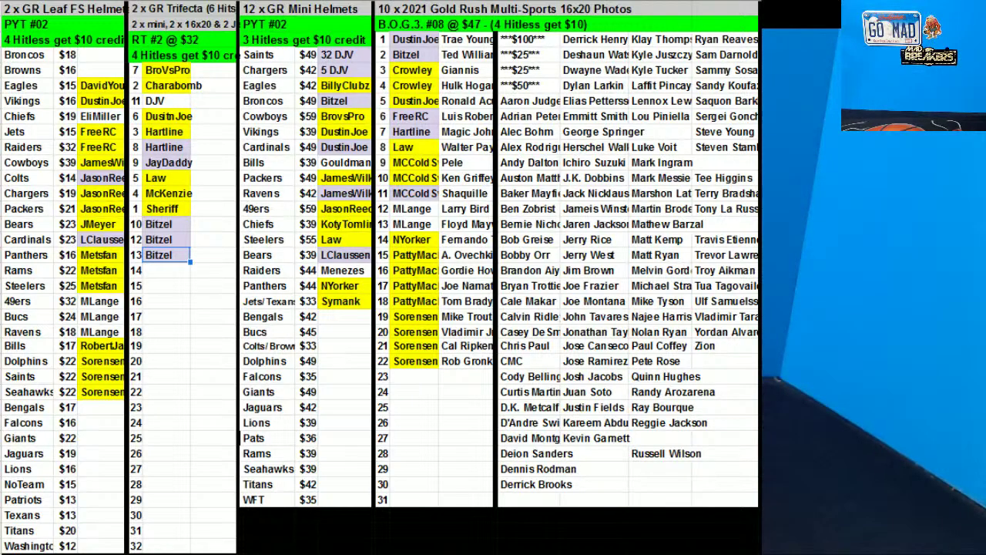
# Sort the Leaf helmet teams, prices and owners by owner column C
pyautogui.click(38, 56)
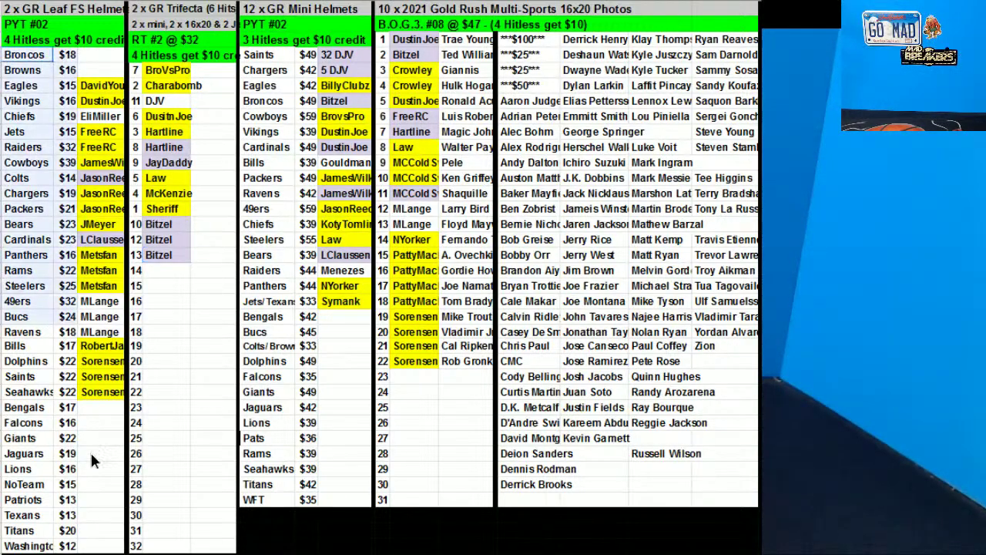
pyautogui.moveTo(91, 438); pyautogui.dragTo(91, 468)
pyautogui.rightClick(91, 469)
pyautogui.click(158, 385)
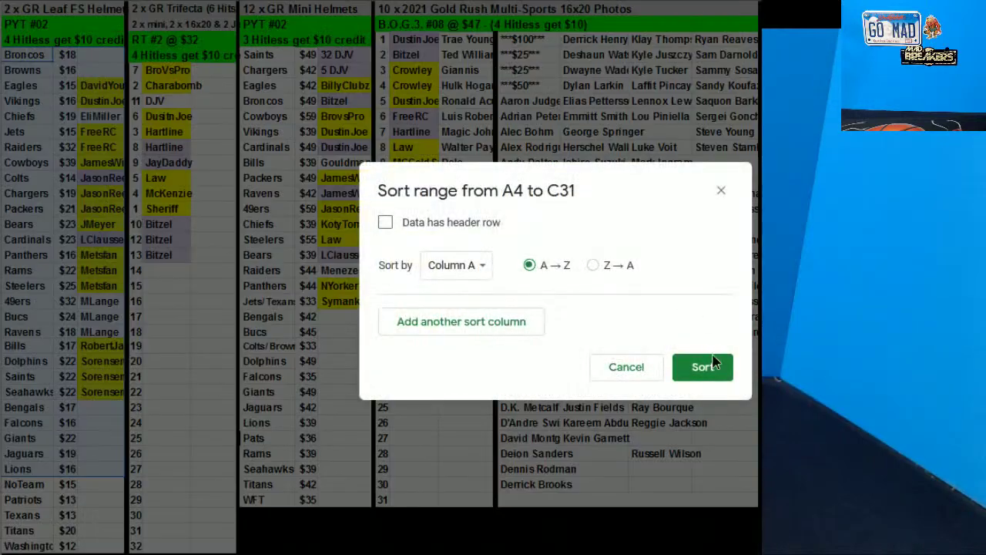
pyautogui.click(709, 368)
pyautogui.rightClick(93, 385)
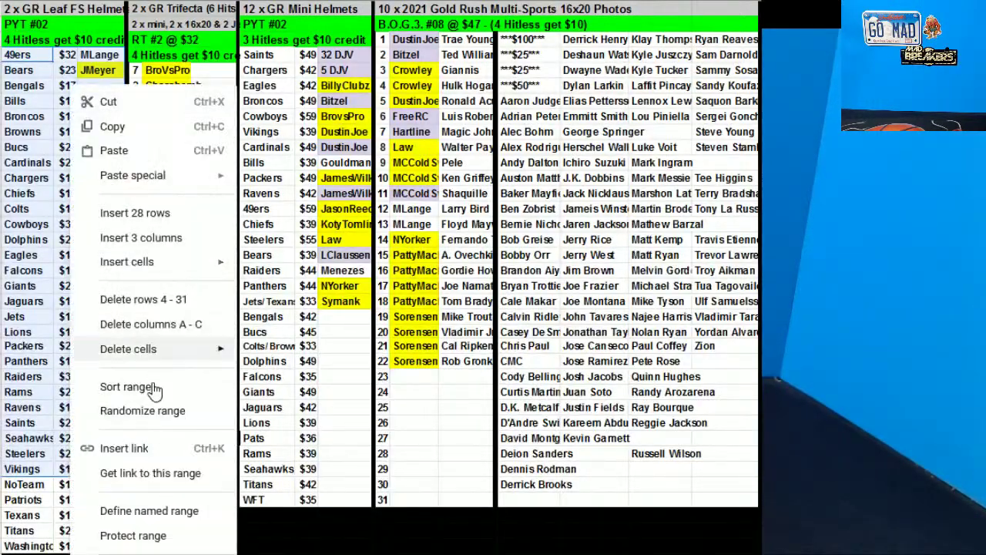
pyautogui.click(153, 387)
pyautogui.click(457, 266)
pyautogui.click(414, 312)
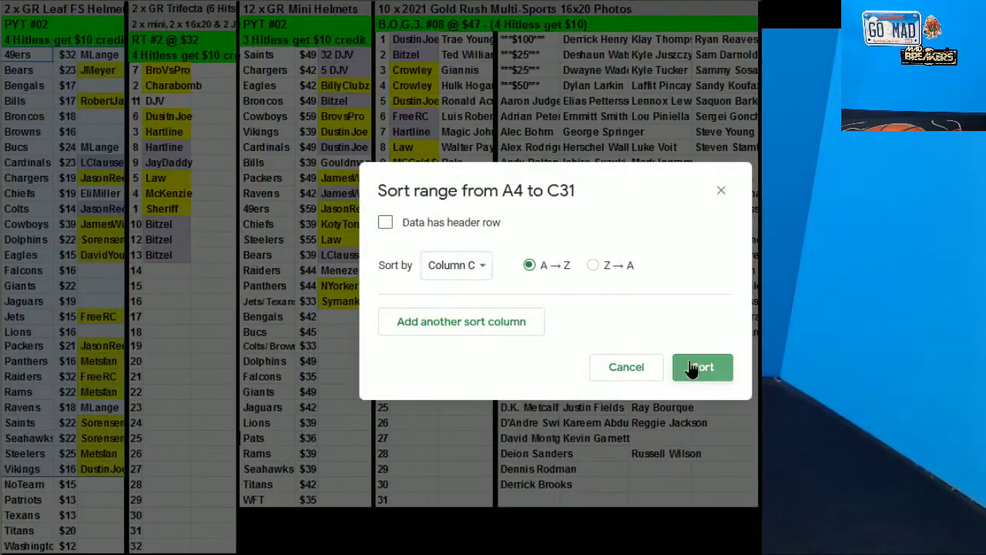
pyautogui.click(694, 367)
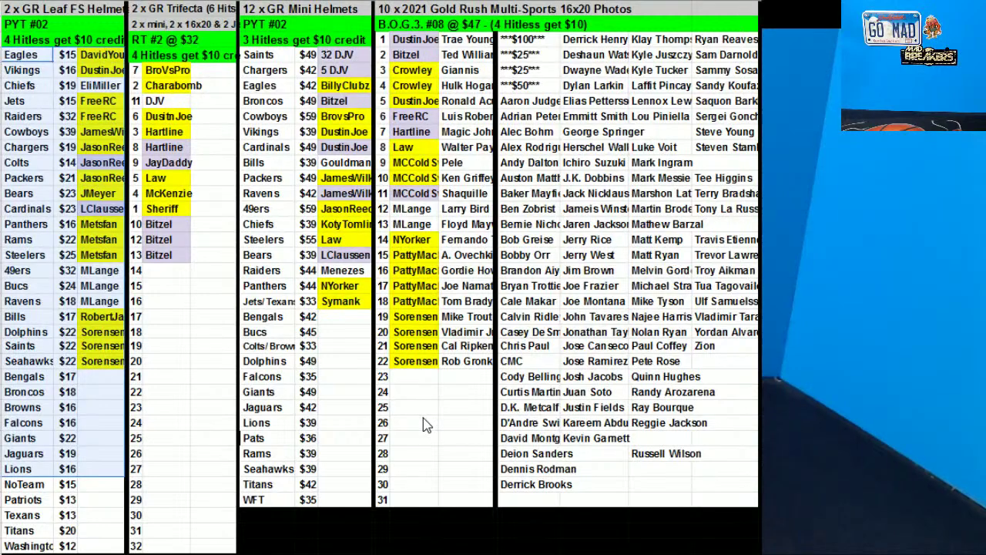
# Fill photo slots 12–13 yellow as owned
pyautogui.click(311, 301)
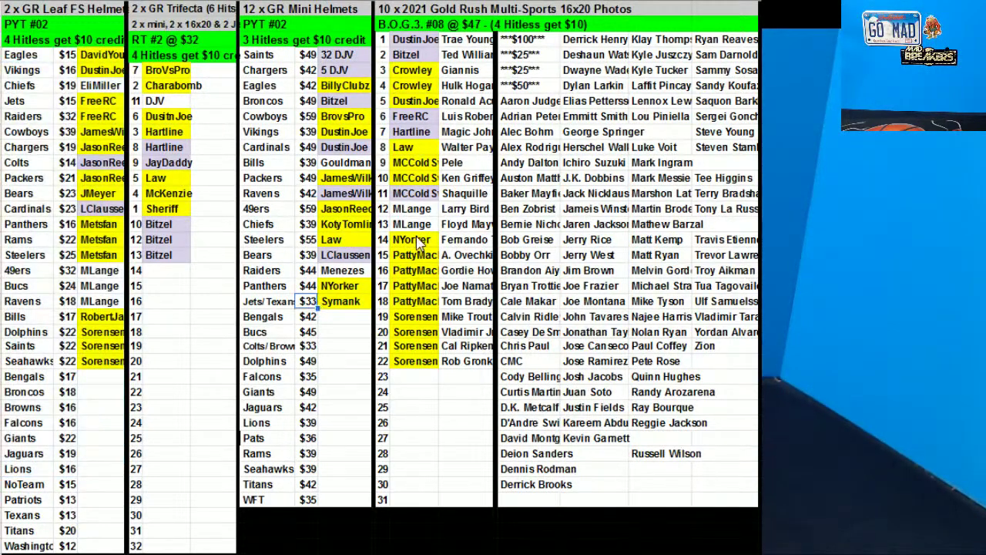
pyautogui.moveTo(419, 222); pyautogui.dragTo(416, 208)
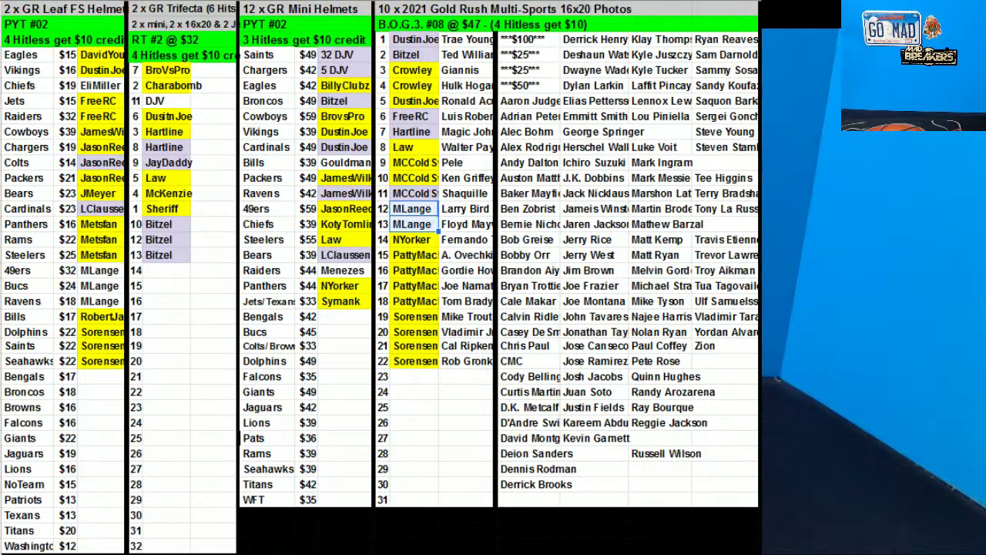
pyautogui.click(569, 58)
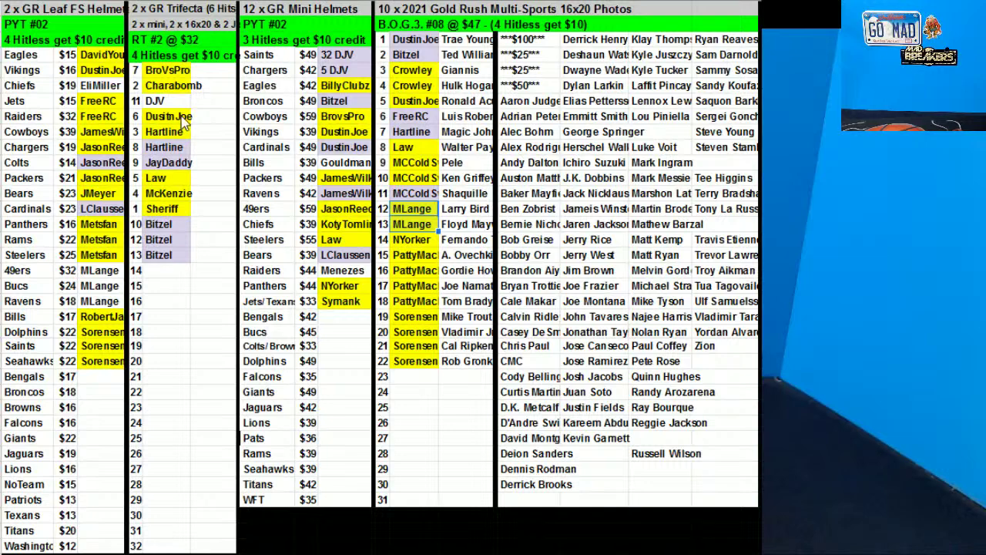
# Move the Saints claim to the Seahawks row and change its number from 32 to 22
pyautogui.click(340, 56)
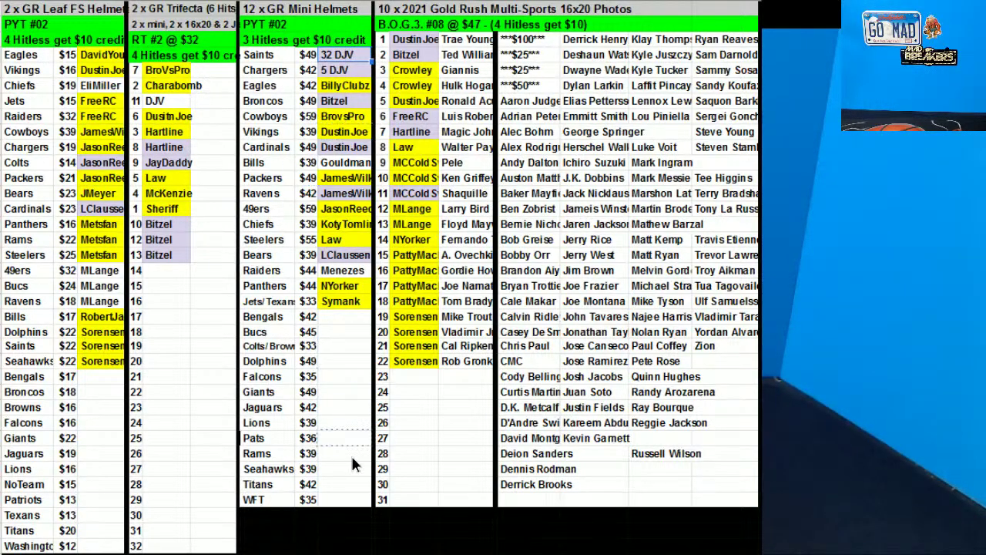
pyautogui.moveTo(352, 459); pyautogui.dragTo(347, 464)
pyautogui.press('F2')
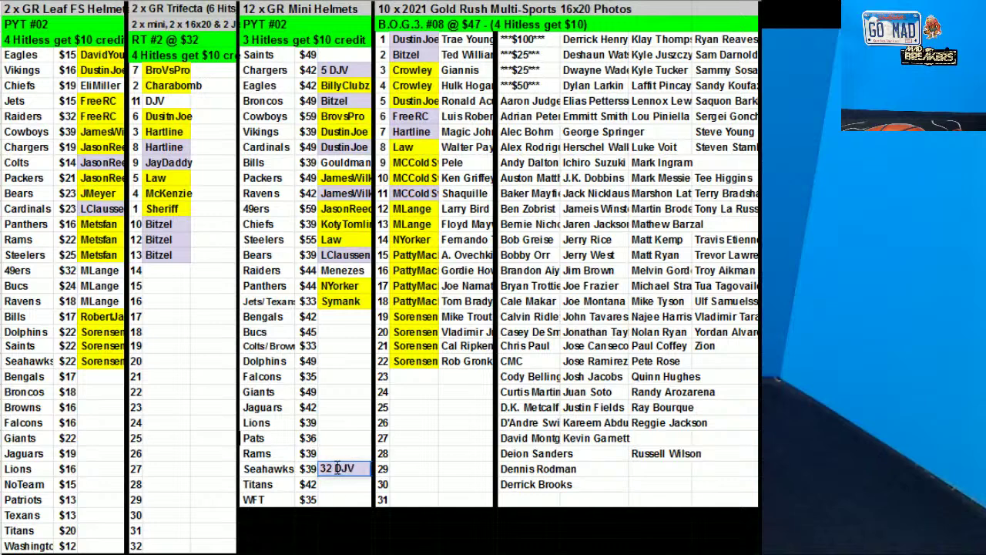
pyautogui.press('Home')
pyautogui.hotkey('shift', 'Right')
pyautogui.write('2')
pyautogui.click(410, 316)
# Sort the Mini Helmets list by team, then re-sort it by owner column AF
pyautogui.moveTo(293, 61); pyautogui.dragTo(340, 497)
pyautogui.rightClick(296, 485)
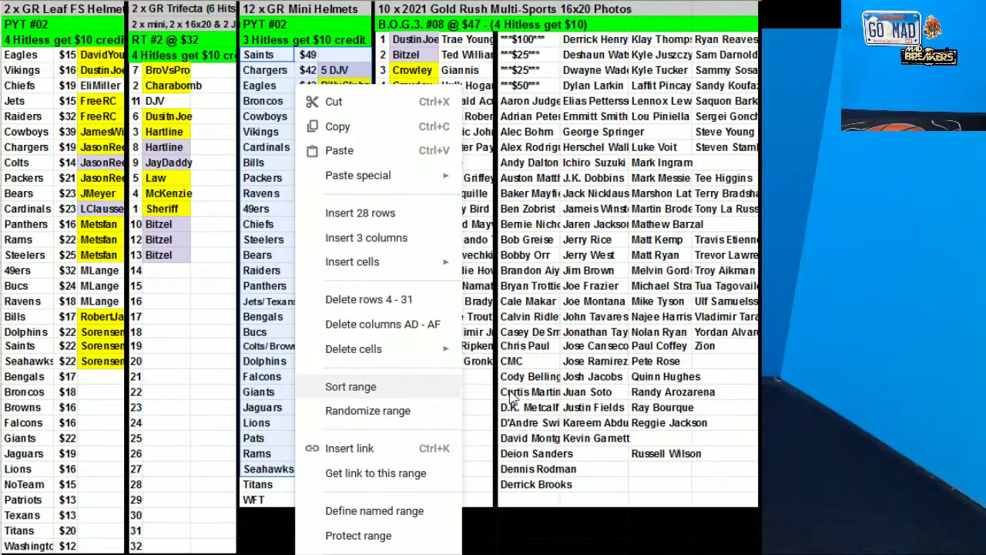
pyautogui.click(351, 386)
pyautogui.click(700, 366)
pyautogui.rightClick(291, 199)
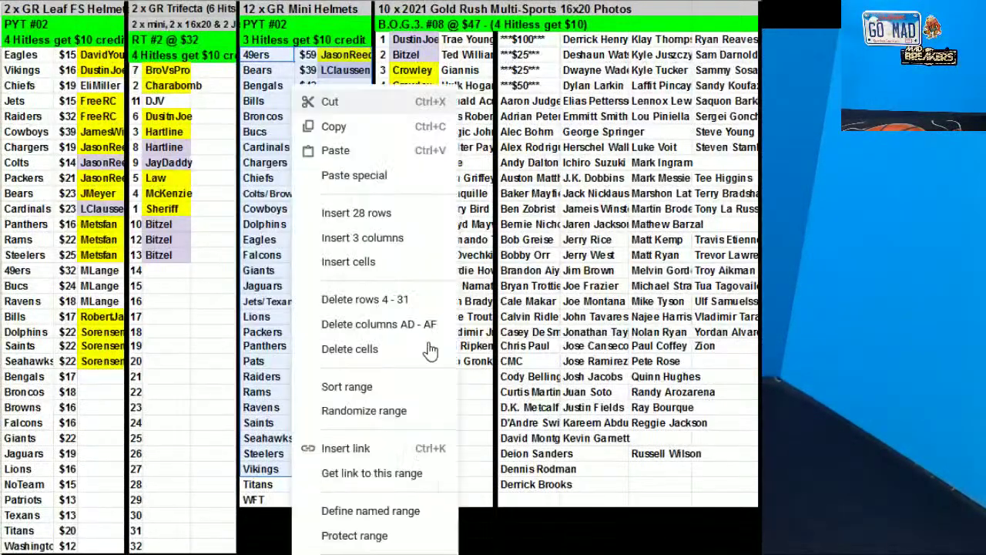
pyautogui.click(356, 386)
pyautogui.click(466, 267)
pyautogui.click(462, 312)
pyautogui.click(703, 367)
pyautogui.click(679, 274)
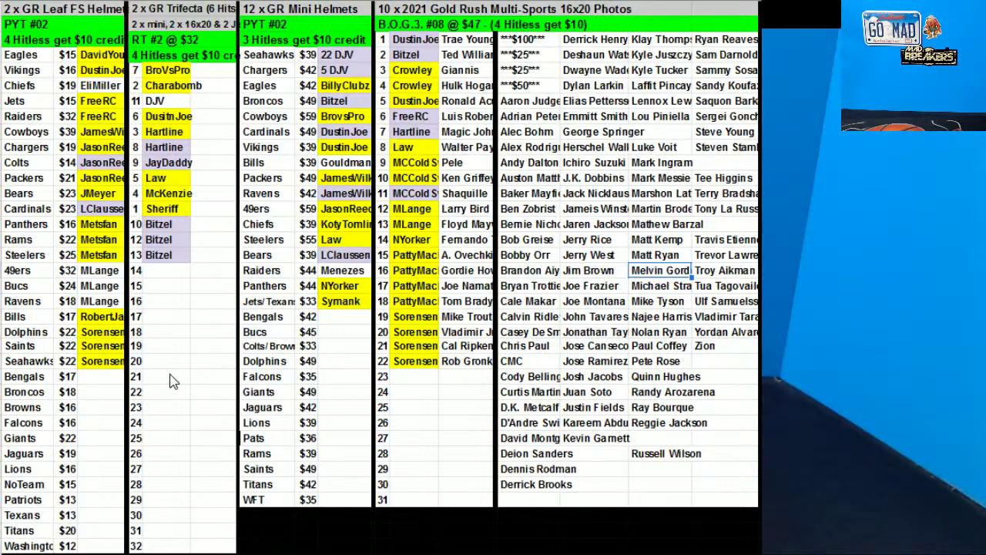
# Type the buyer's name into the owner cell beside Falcons $16 in the Leaf list
pyautogui.click(75, 423)
pyautogui.click(87, 426)
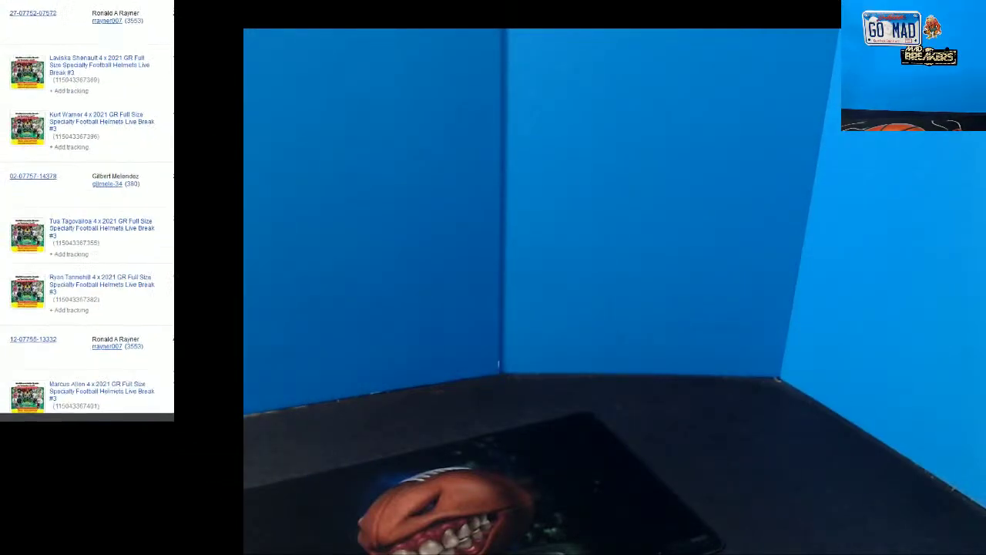
# Scroll the eBay sold orders to review the later 2021 GR Full Size Helmets orders
pyautogui.scroll(-10, 198, 146)
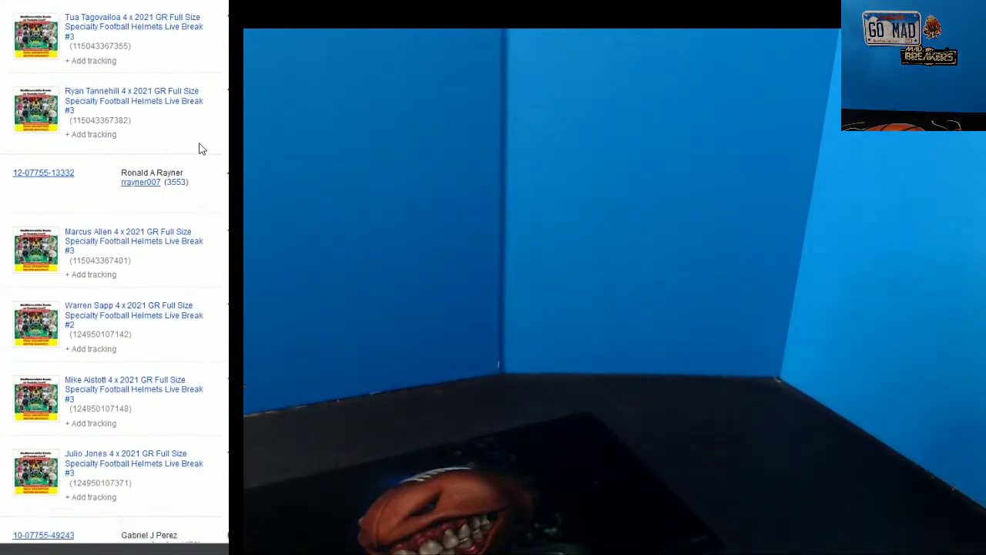
pyautogui.scroll(-2, 202, 149)
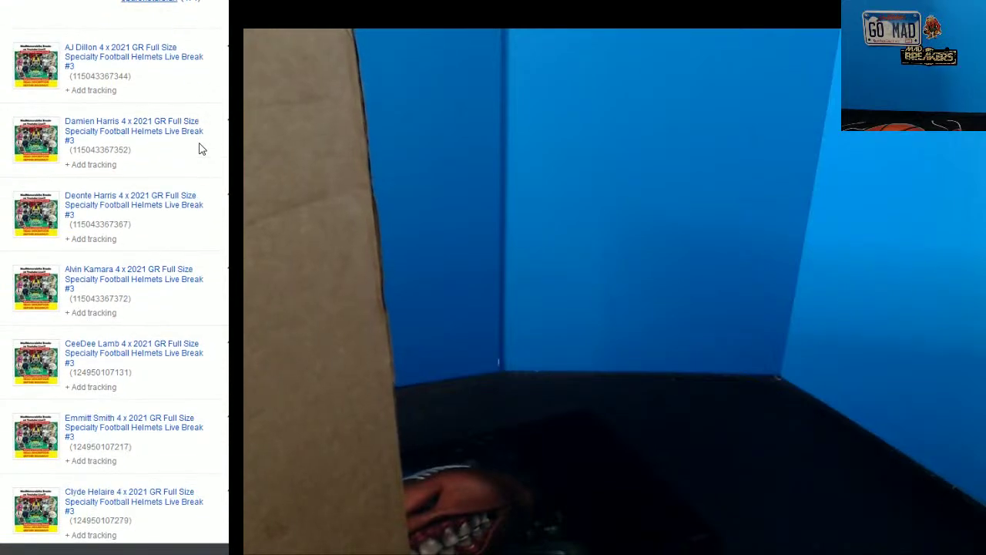
pyautogui.scroll(2, 115, 277)
pyautogui.scroll(-7, 114, 277)
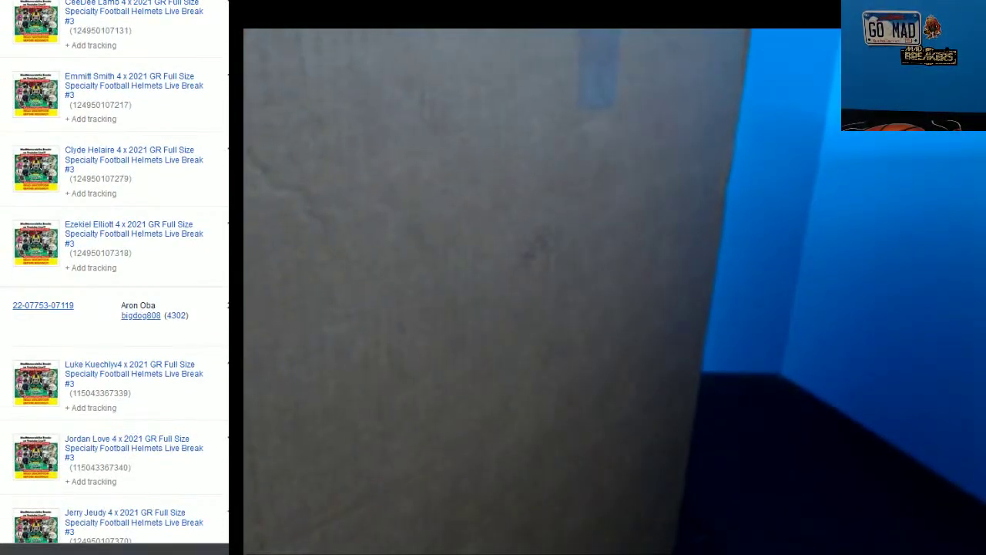